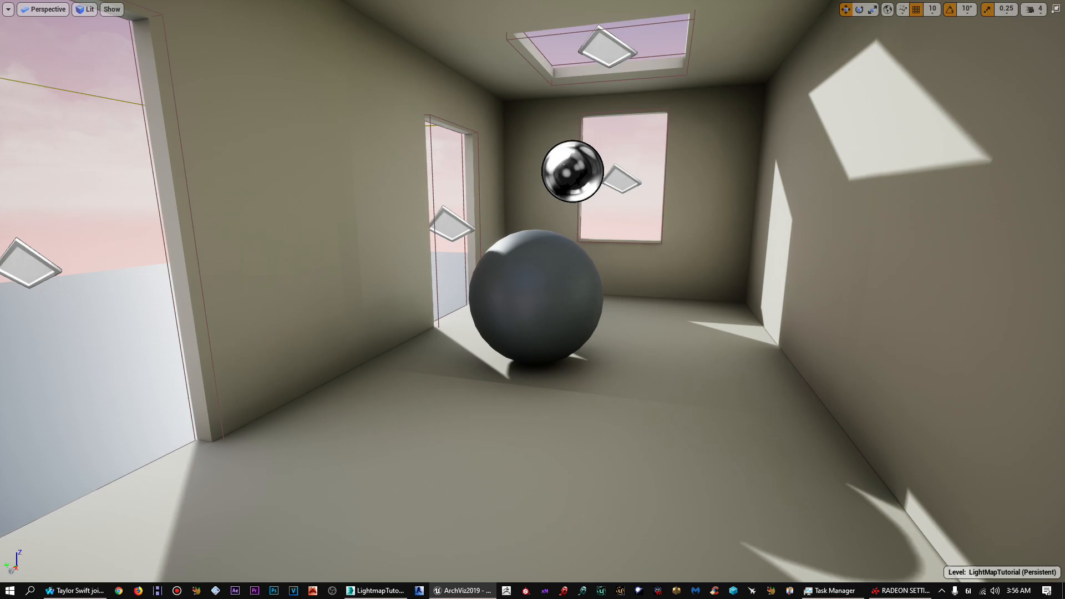
Step: Inspect the baked lighting and shadow edges along the room's floor and the long solid wall
key("w")
right_click_drag(533, 299, 502, 342)
key("s")
key("s")
key("e")
key("w")
key("s")
key("s")
key("w")
key("e")
key("s")
key("q")
key("w")
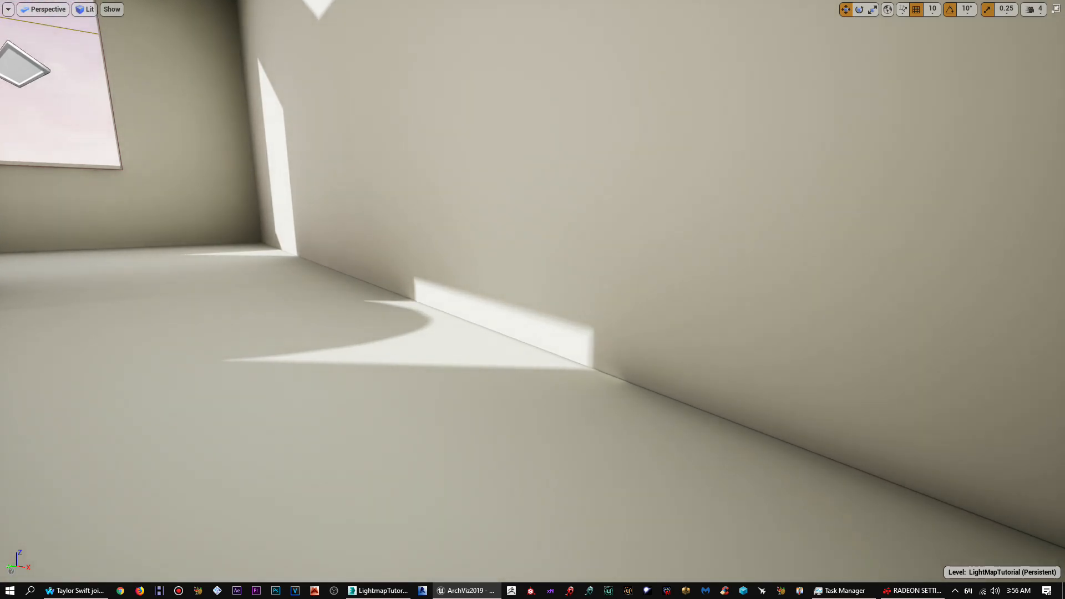
Step: Examine the sphere and the interior lighting through the tall doorway from outside the building
right_click_drag(502, 342, 0, 329)
key("w")
key("e")
key("w")
key("s")
key("q")
key("d")
key("s")
key("d")
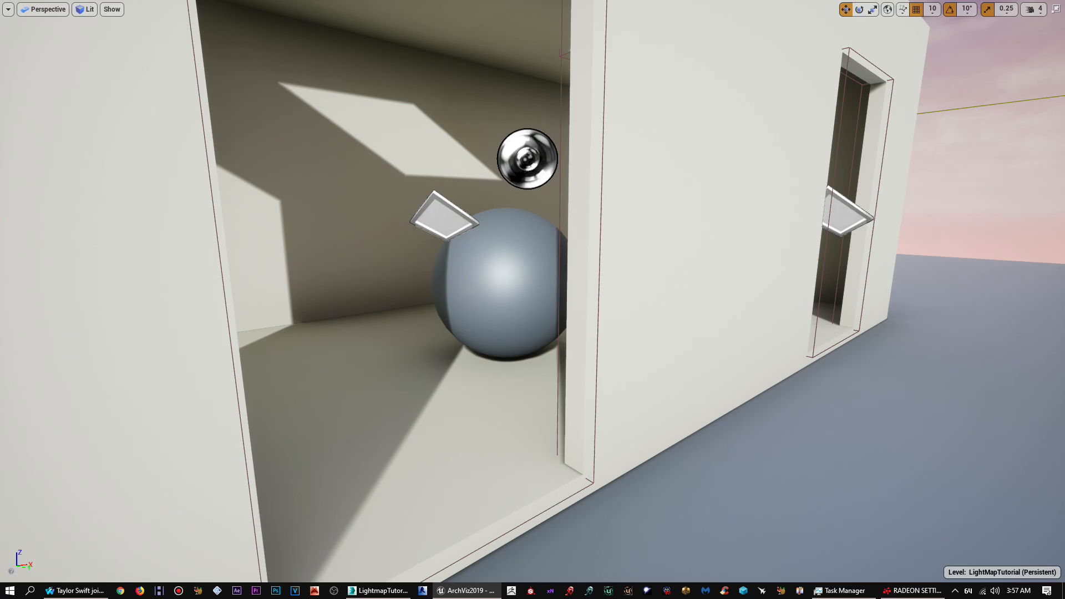
key("s")
right_click_drag(0, 329, 81, 328)
key("w")
key("s")
key("w")
key("s")
key("a")
key("d")
key("w")
key("w")
key("s")
key("d")
key("w")
key("s")
key("w")
key("s")
key("s")
key("d")
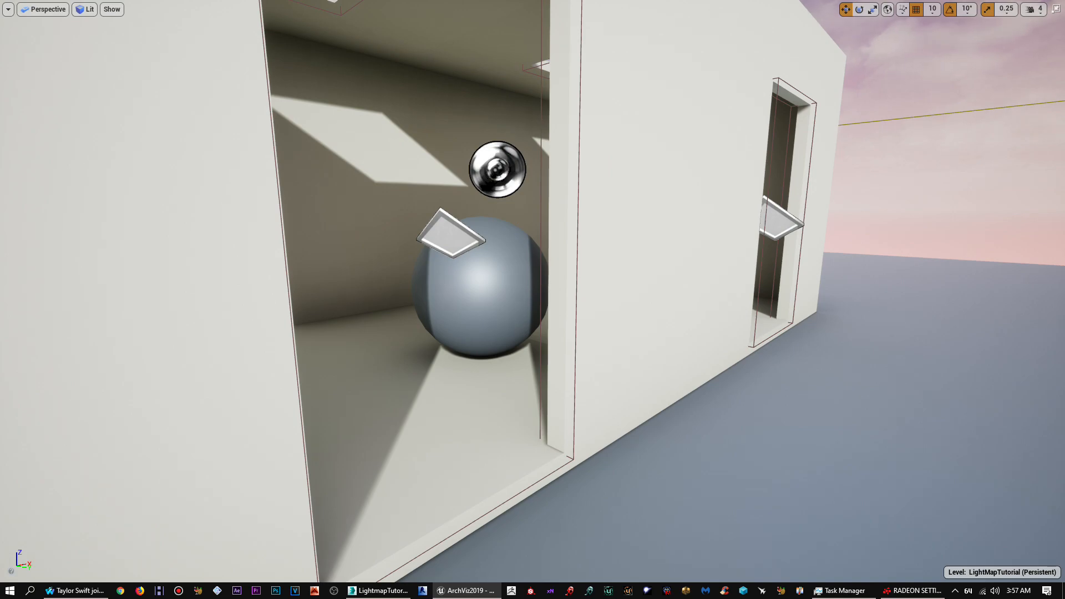
Step: Examine the sunlight patches on the interior wall beside the sphere, including a close view from inside
key("s")
right_click_drag(81, 327, 51, 328)
key("q")
key("w")
key("s")
key("s")
key("e")
key("w")
key("w")
key("s")
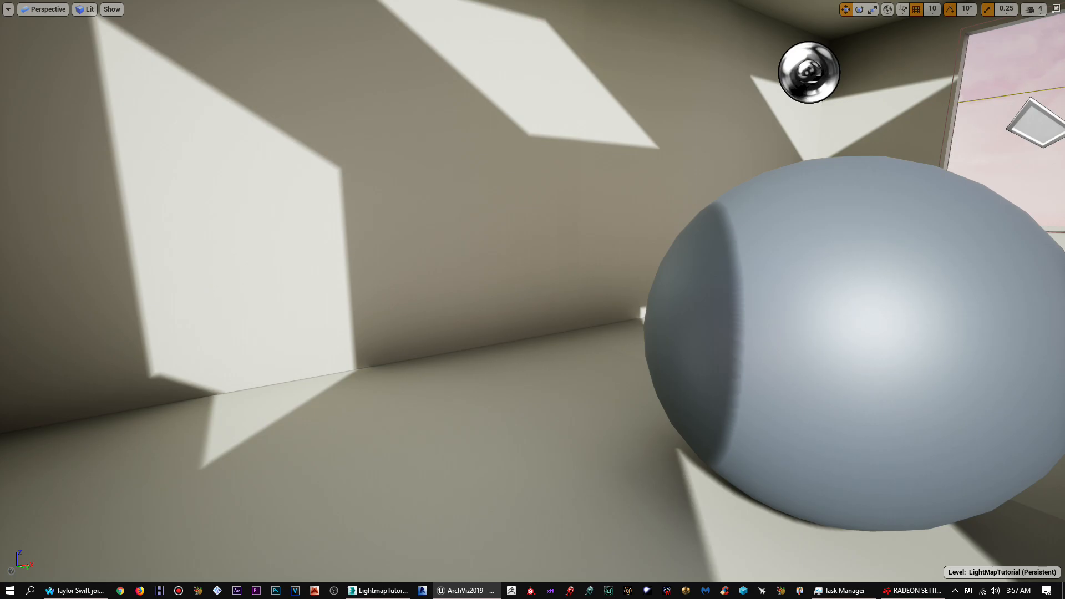
key("d")
right_click_drag(533, 299, 562, 317)
key("s")
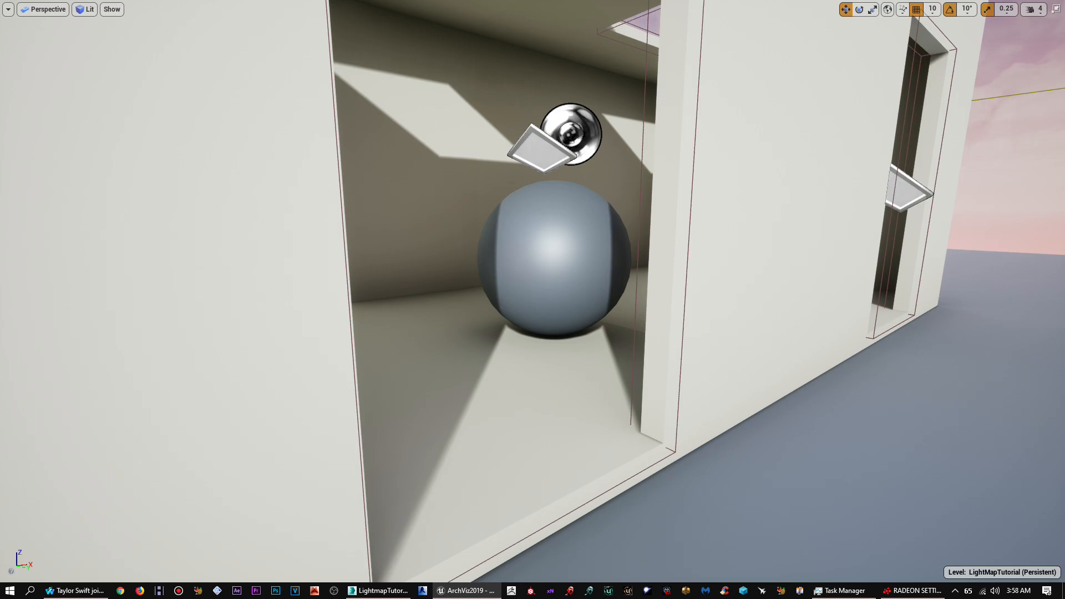
Step: Inspect the shading in the room corner between the window and the doorway
key("w")
right_click_drag(532, 300, 507, 300)
key("s")
key("s")
key("w")
key("s")
key("w")
key("s")
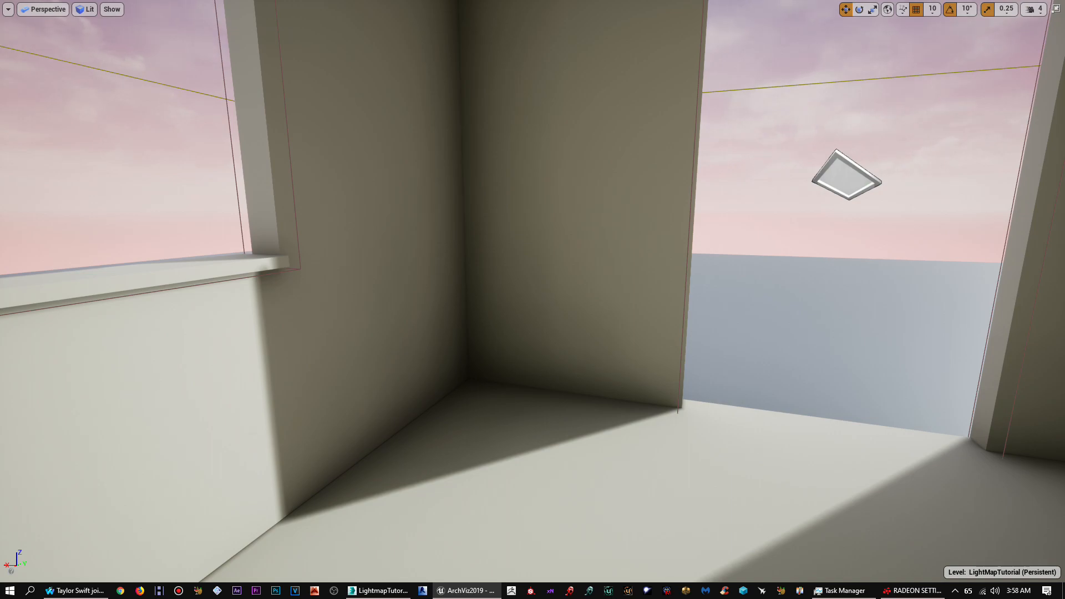
left_click_drag(532, 300, 782, 377)
left_click_drag(533, 300, 444, 283)
right_click_drag(533, 300, 602, 297)
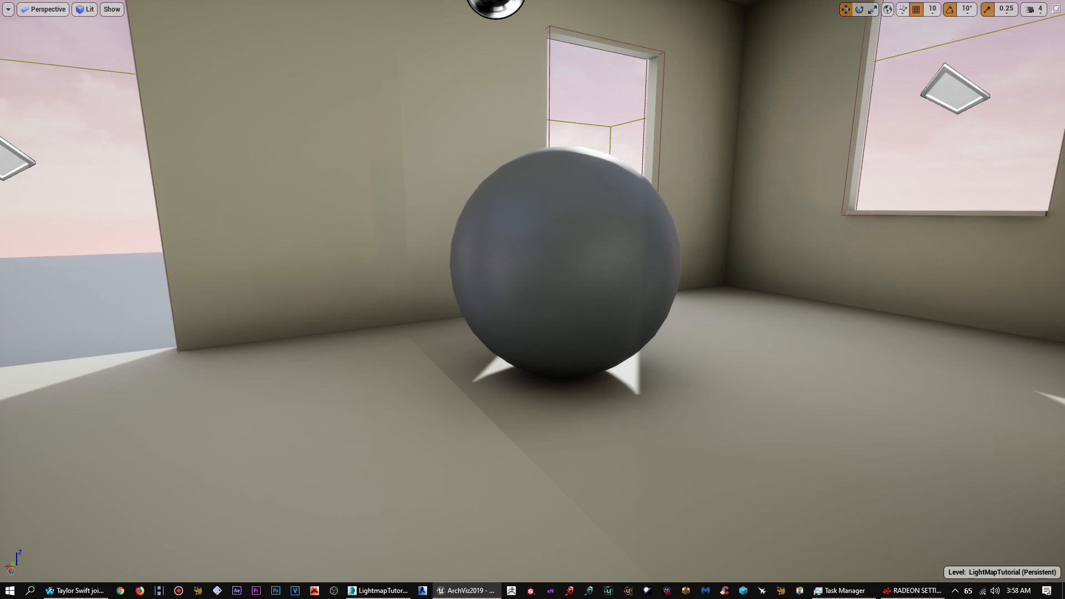
Step: Check the walls, floor and skylight around the sphere for lighting seams from several angles
right_click_drag(532, 299, 532, 249)
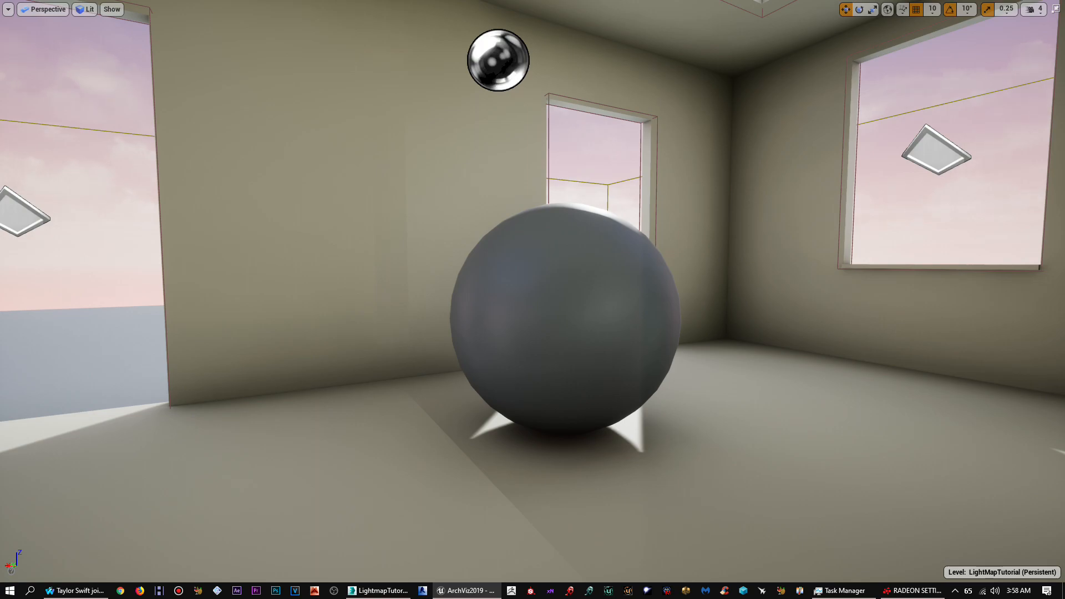
right_click_drag(533, 300, 531, 279)
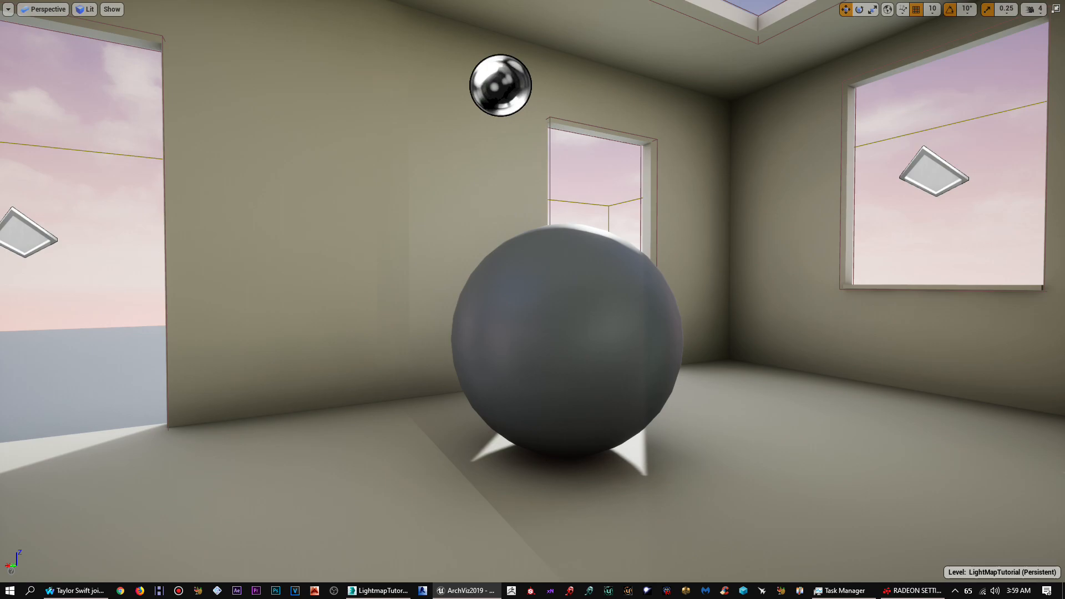
right_click_drag(533, 300, 624, 349)
left_click_drag(533, 299, 532, 330)
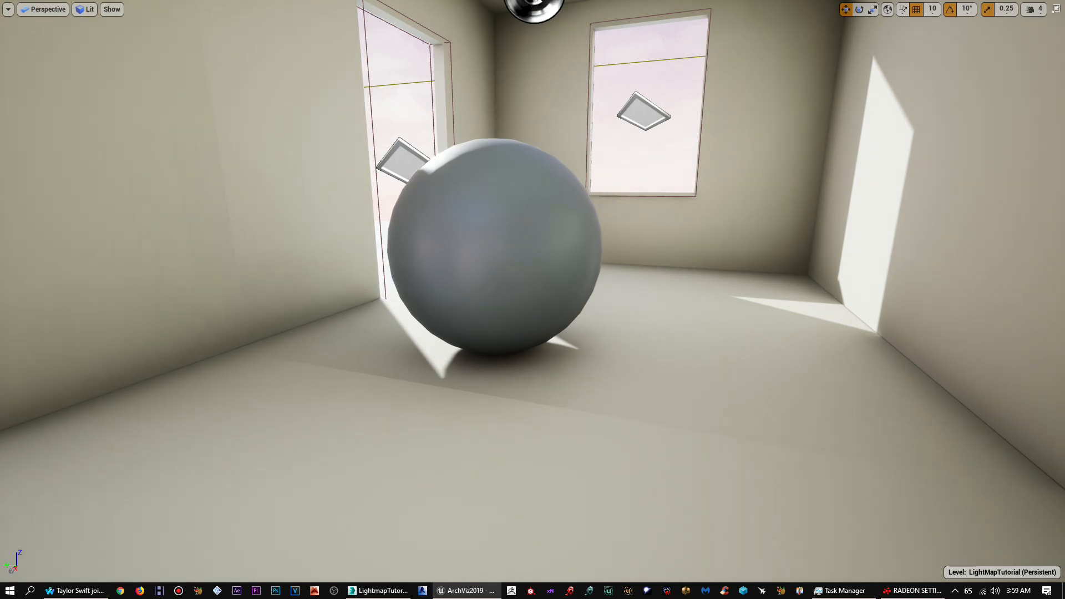
right_click_drag(533, 299, 516, 342)
middle_click_drag(533, 299, 533, 222)
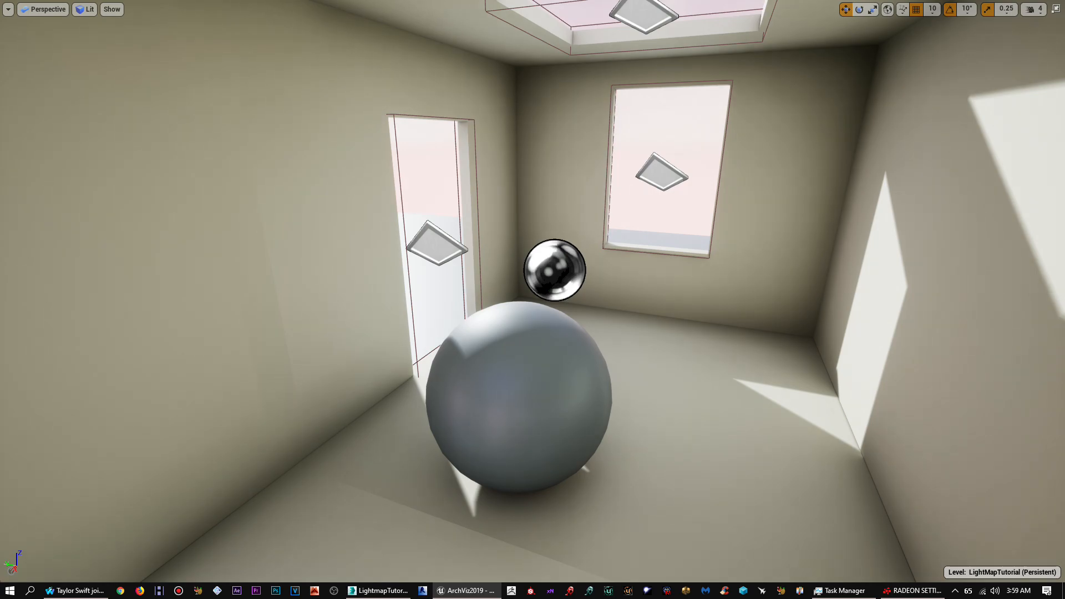
right_click_drag(533, 300, 560, 272)
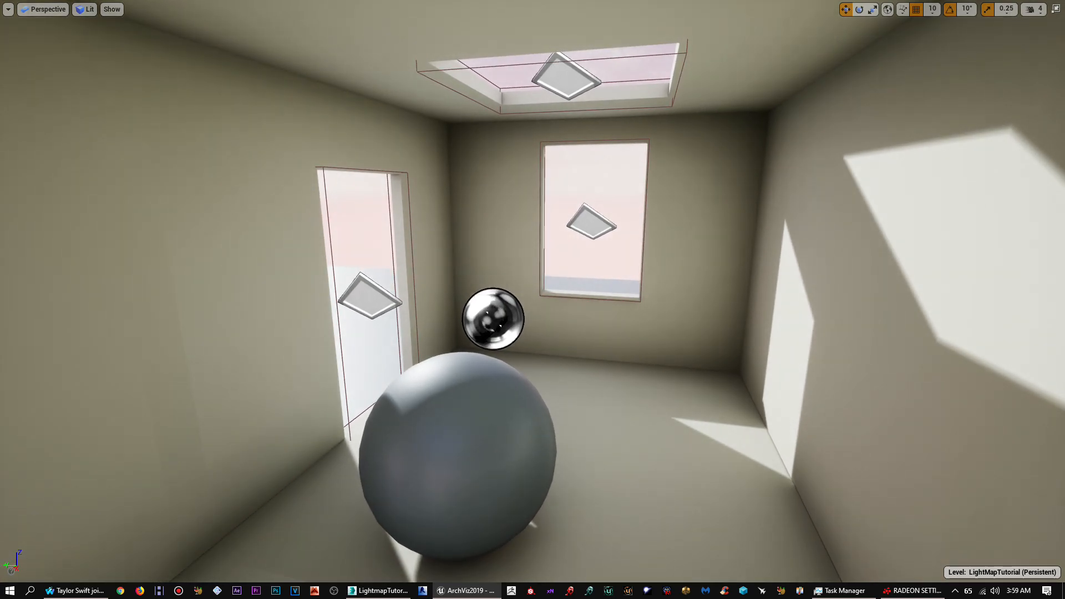
right_click_drag(487, 312, 188, 334)
key("s")
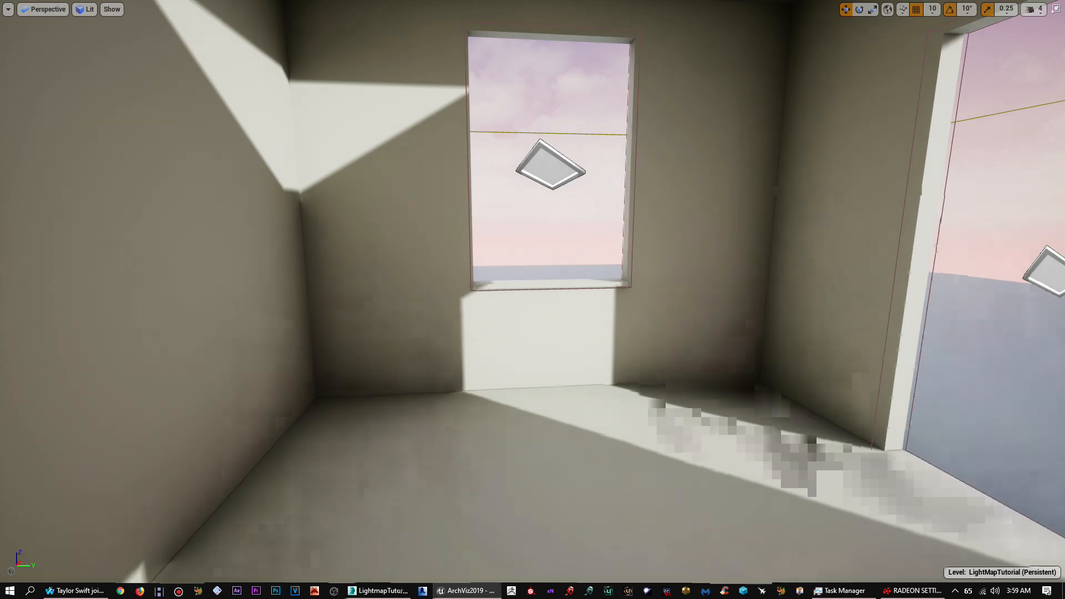
Step: Leave the full-screen viewport and review the room's lighting alongside the Lightmass world settings
key("F11")
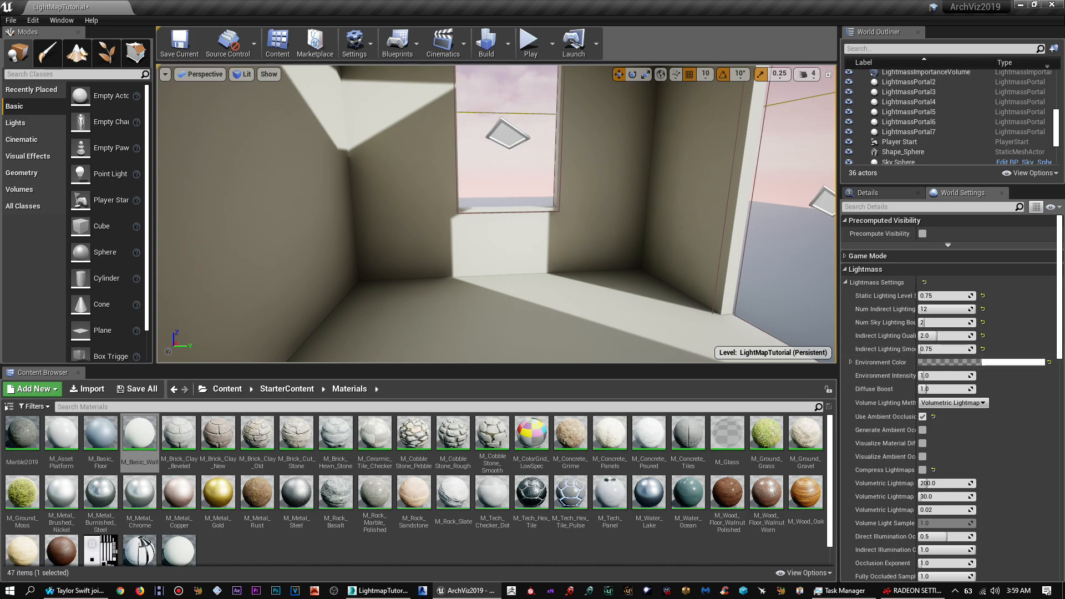
right_click_drag(497, 213, 550, 182)
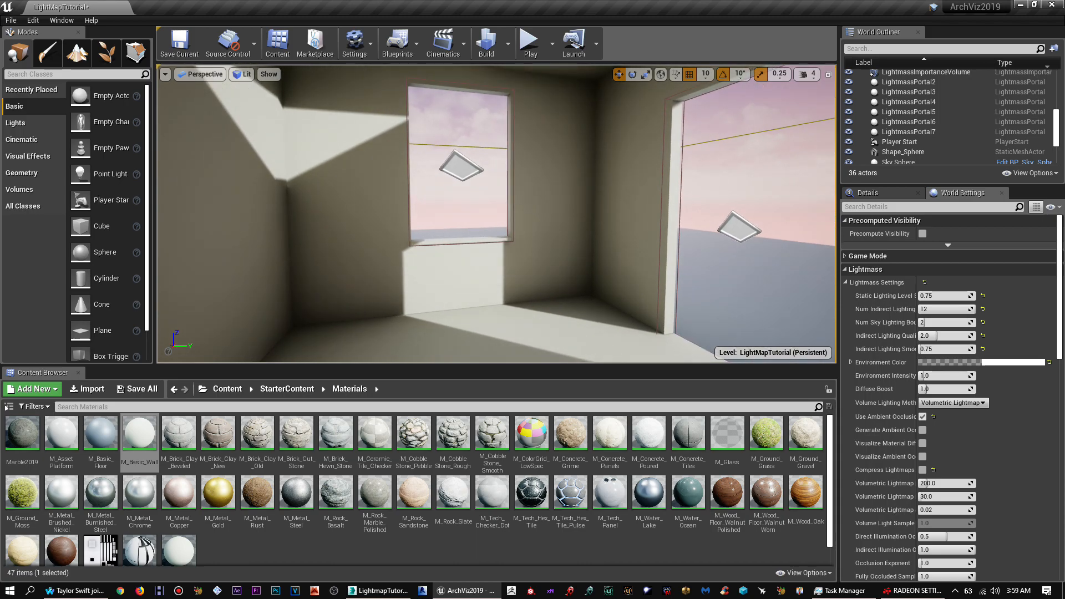
right_click_drag(496, 214, 446, 213)
key("w")
key("s")
key("s")
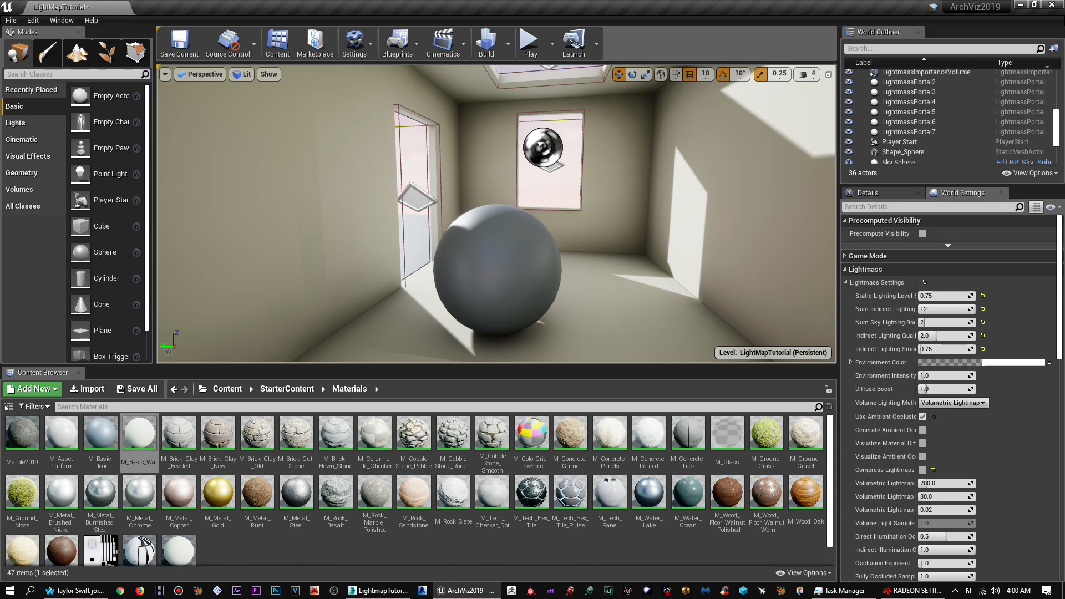
key("s")
right_click_drag(497, 214, 533, 206)
key("w")
key("s")
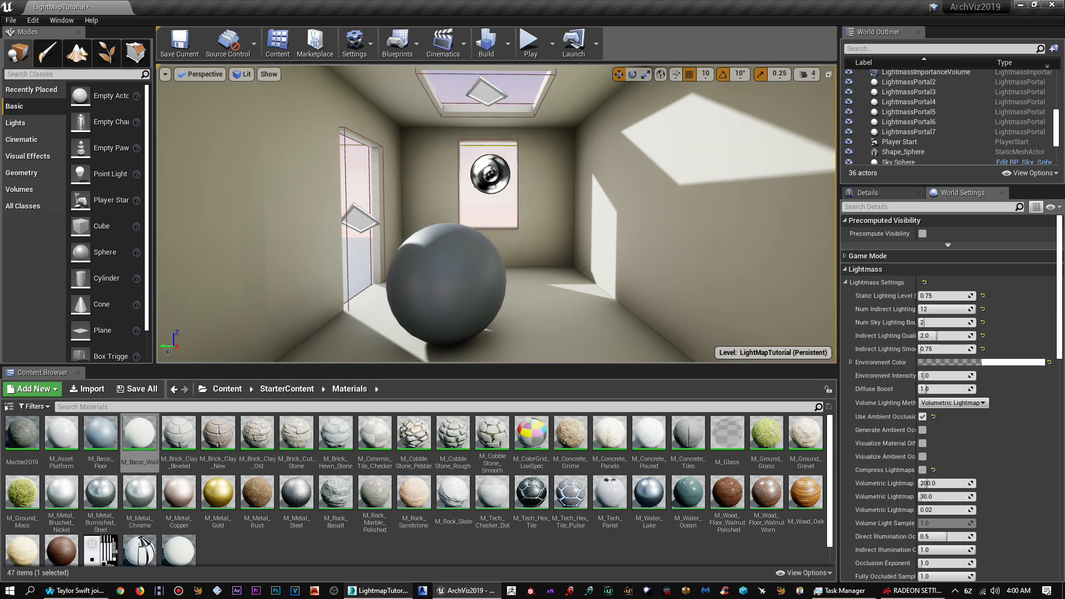
Step: Switch to 3ds Max, close the UV editor, reopen LightmapTutorial.max without saving changes, and close the Weighted Normals dialog
left_click(379, 591)
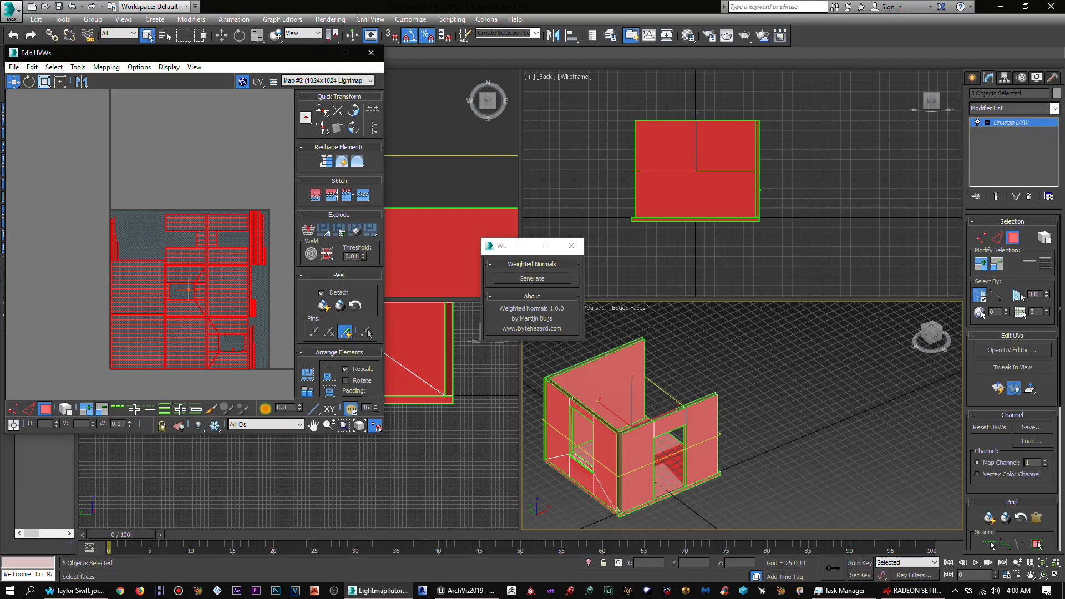
left_click(372, 52)
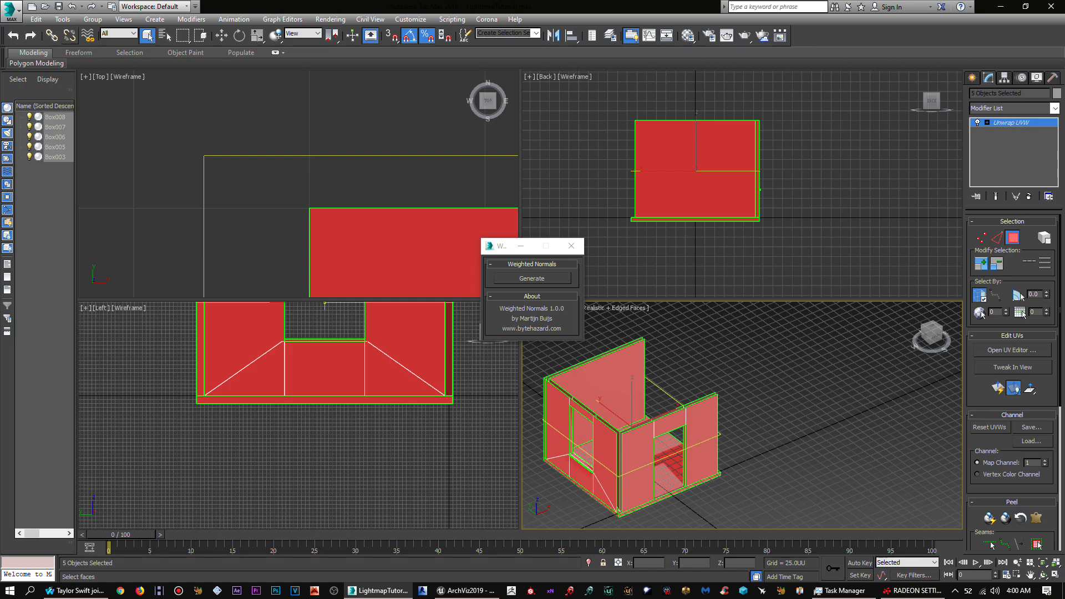
left_click(12, 10)
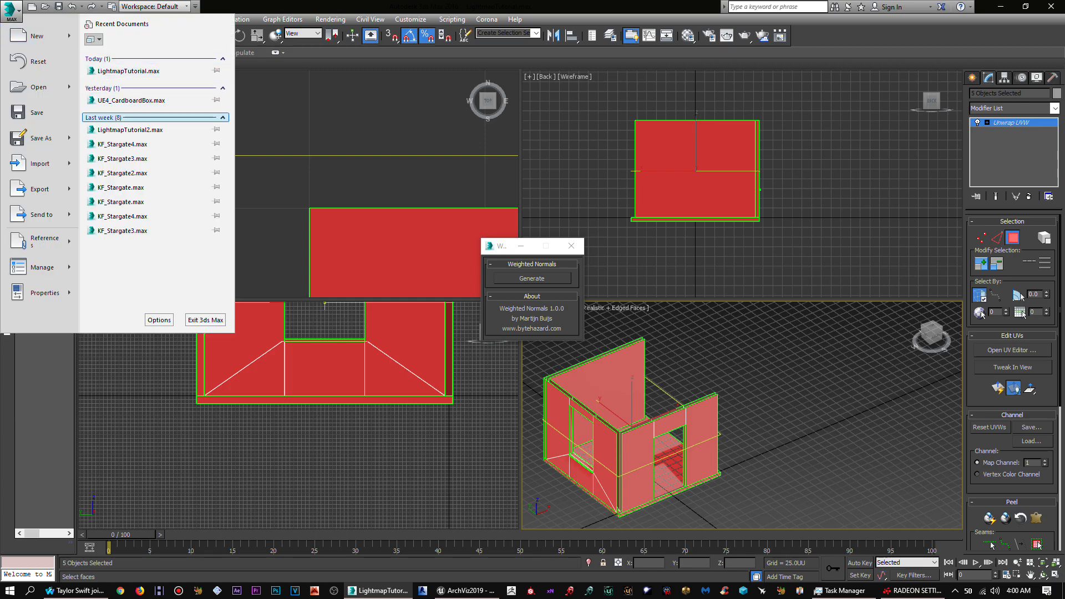
left_click(128, 71)
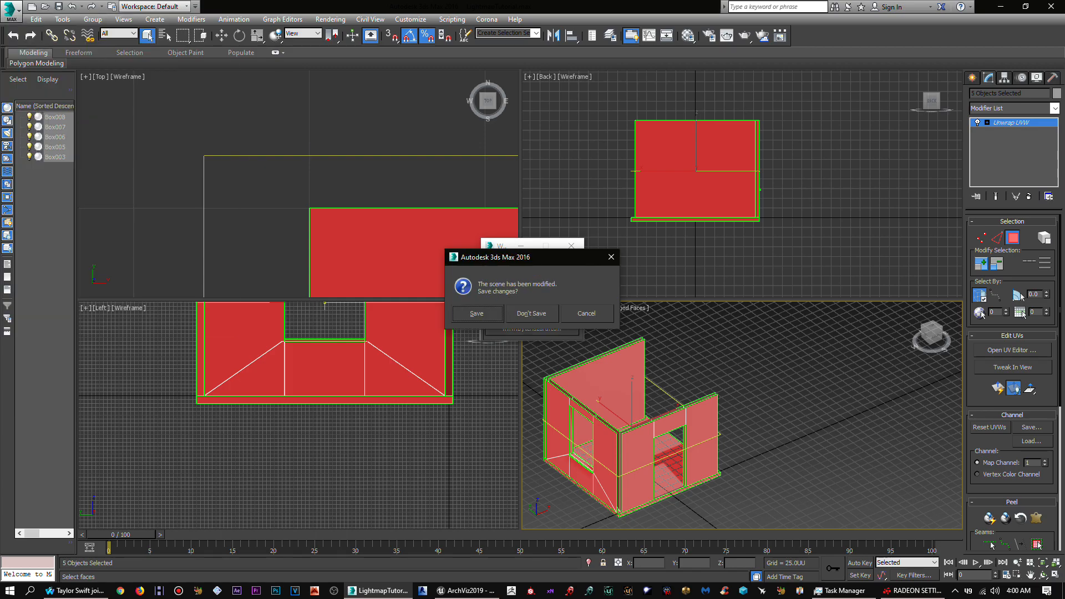
left_click(532, 314)
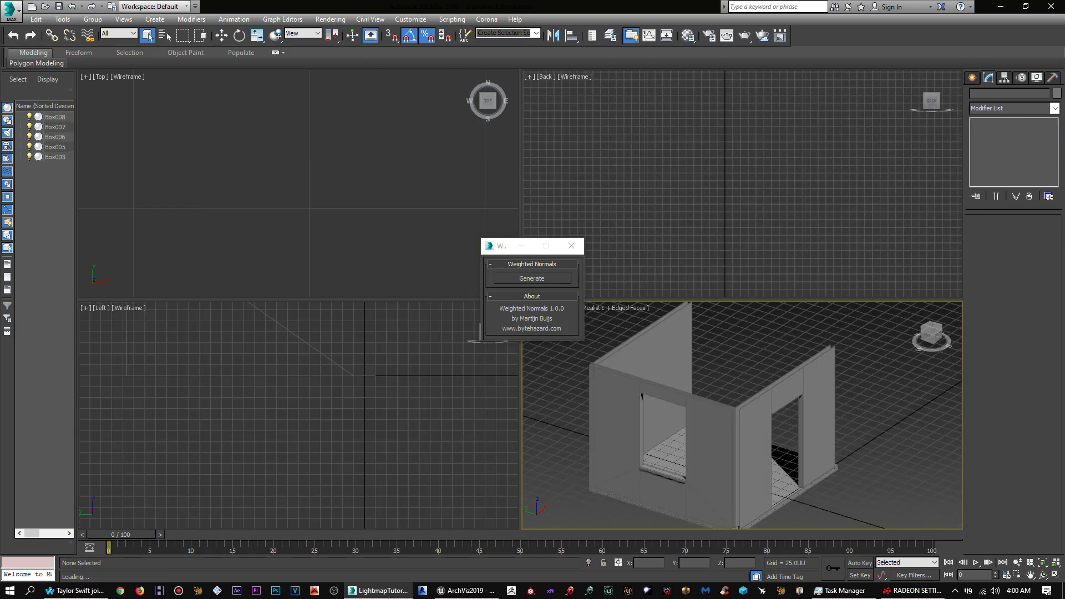
left_click(572, 246)
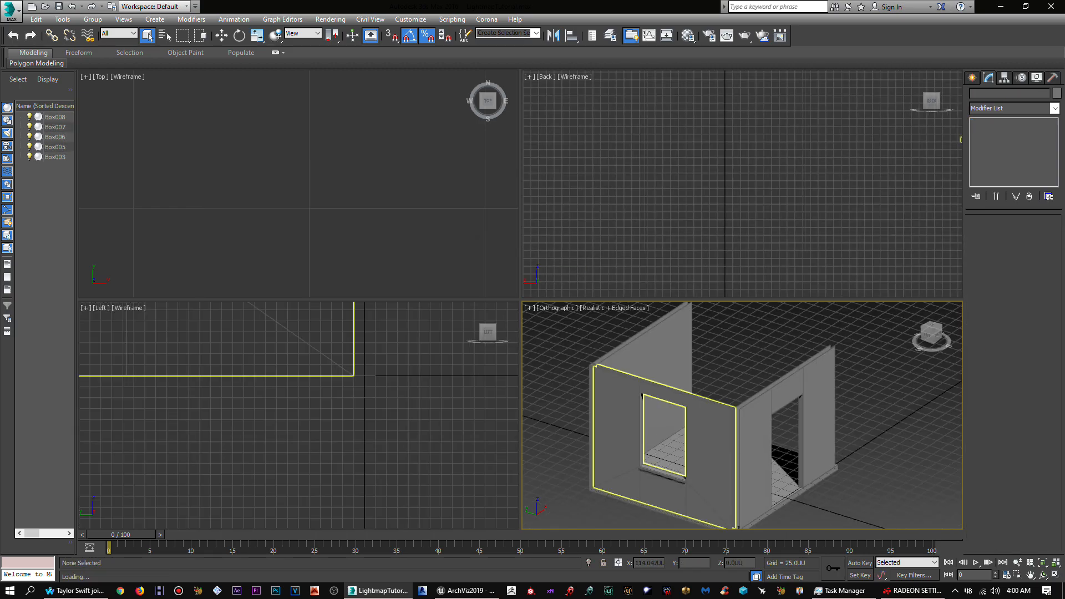
Step: Maximize the orthographic view and select the narrow corner post Box007 between the two outer walls
scroll(596, 428, "up", 3)
middle_click_drag(597, 427, 601, 461)
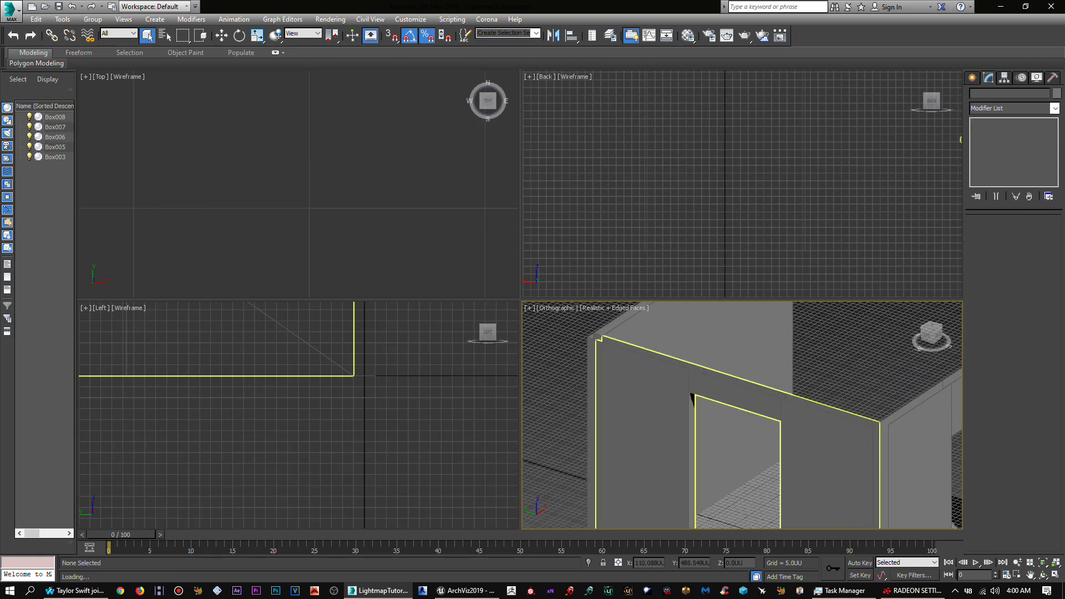
left_click(1056, 575)
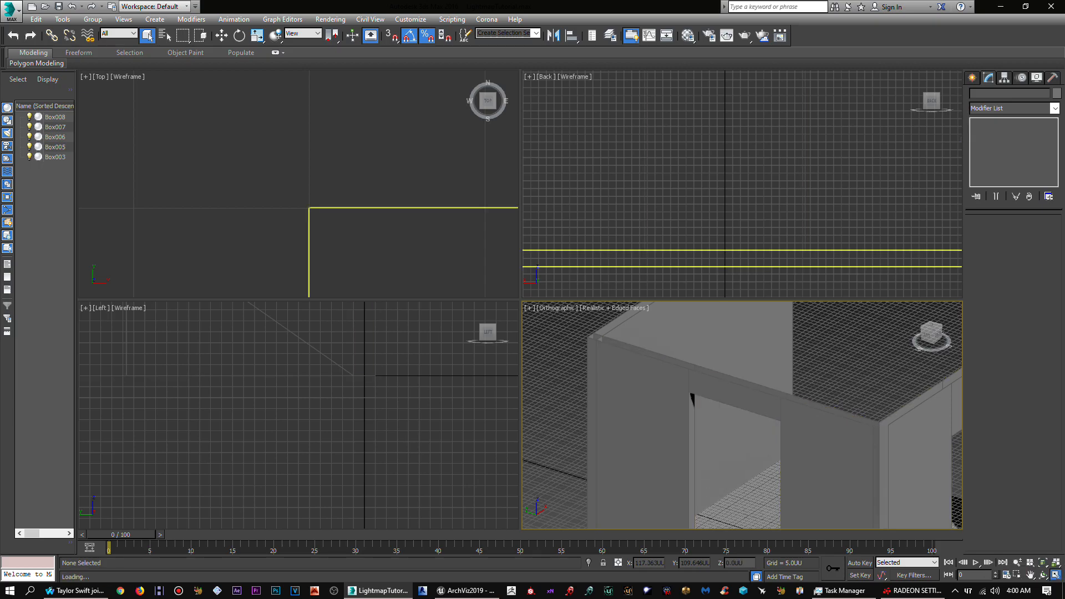
scroll(622, 273, "down", 2)
middle_click_drag(619, 268, 620, 188, "alt")
middle_click_drag(749, 333, 551, 222)
middle_click_drag(431, 268, 531, 272)
middle_click_drag(531, 339, 382, 319, "alt")
middle_click_drag(509, 289, 596, 331, "alt")
middle_click_drag(636, 298, 583, 321)
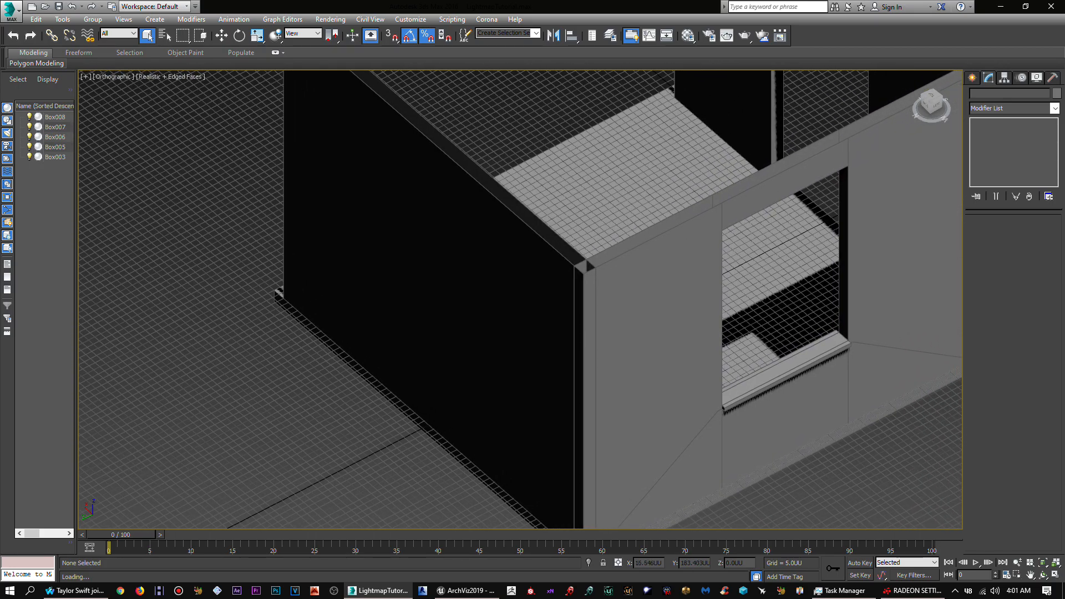
scroll(583, 321, "up", 2)
left_click(584, 320)
left_click(587, 247)
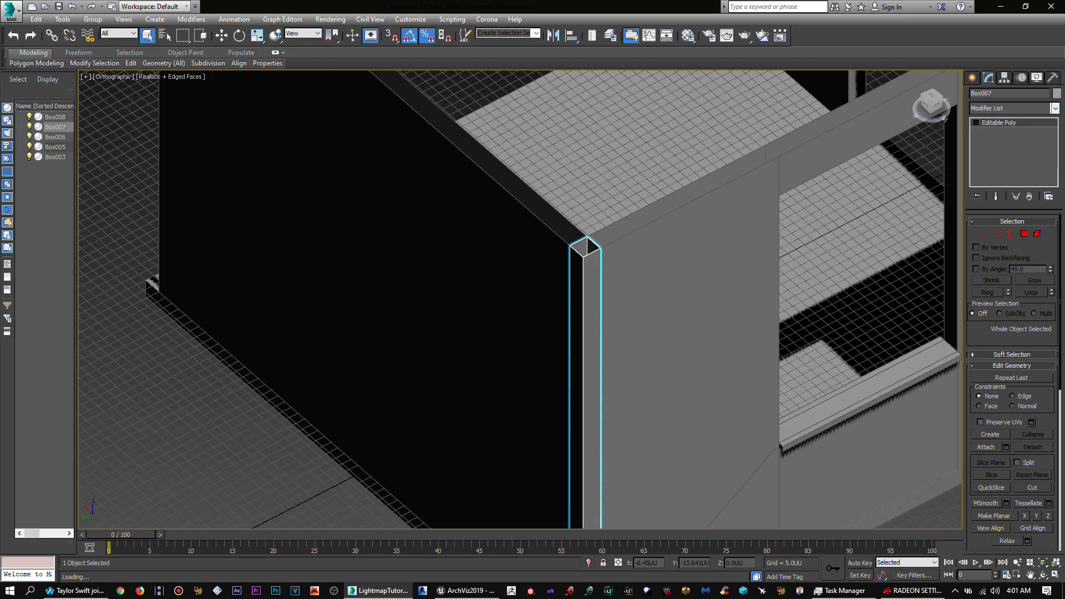
left_click(1055, 109)
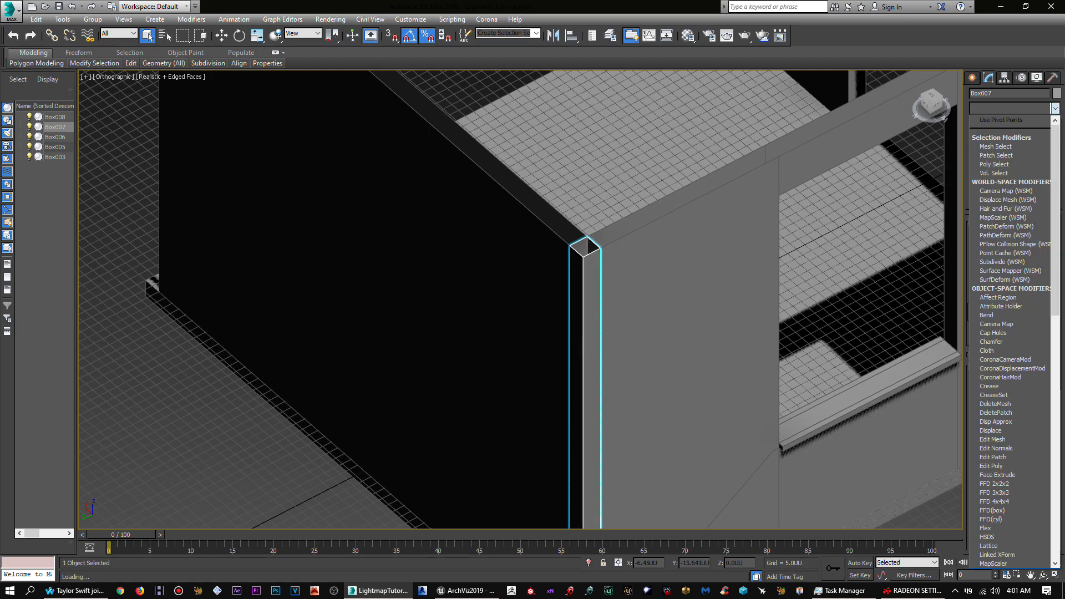
scroll(1010, 333, "down", 20)
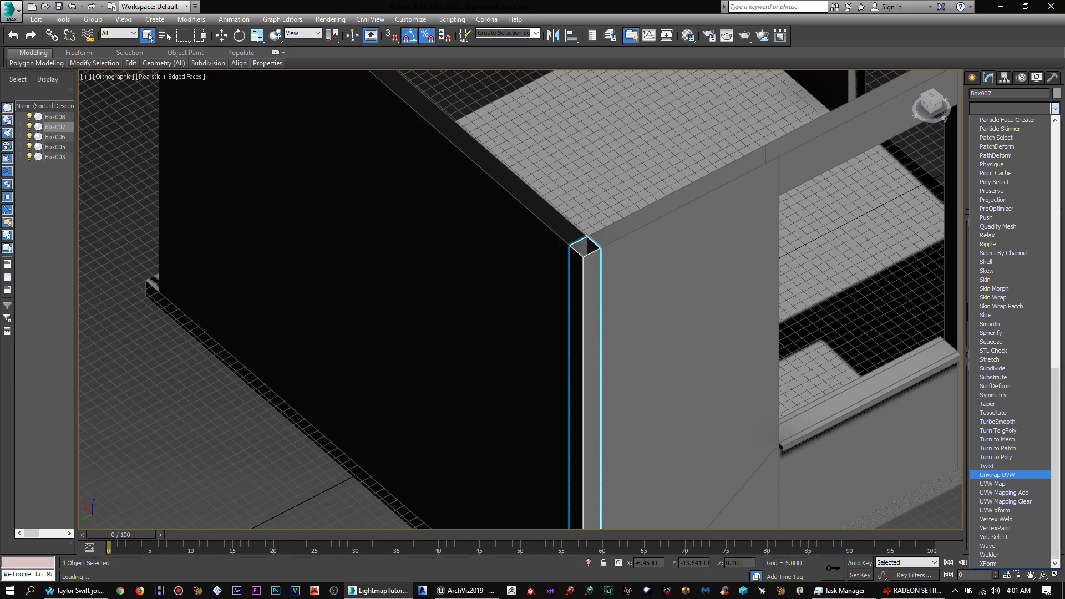
left_click(997, 475)
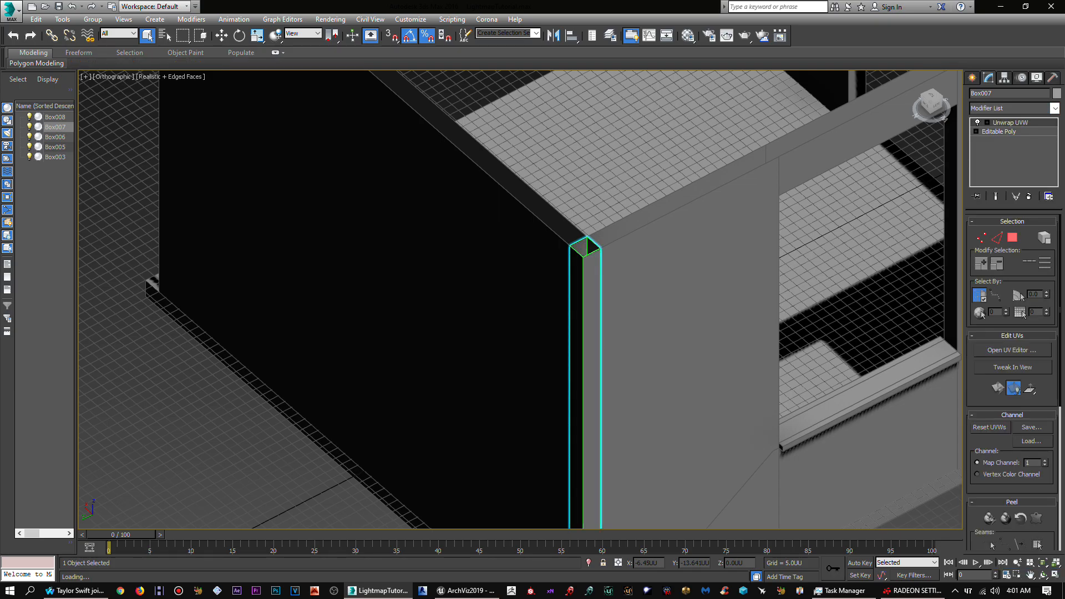
middle_click_drag(655, 311, 590, 318)
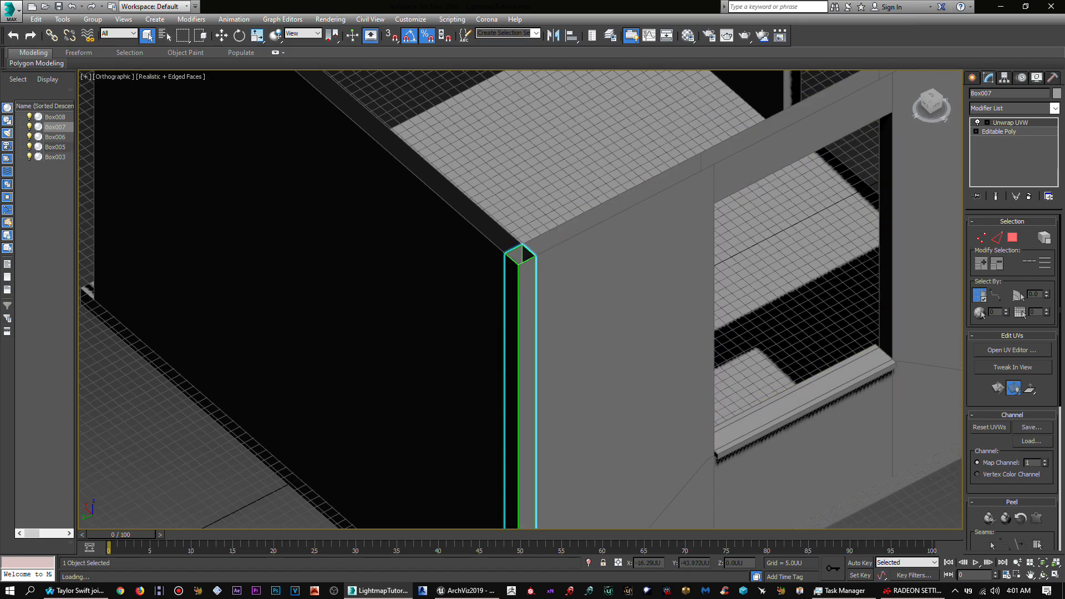
left_click(976, 132)
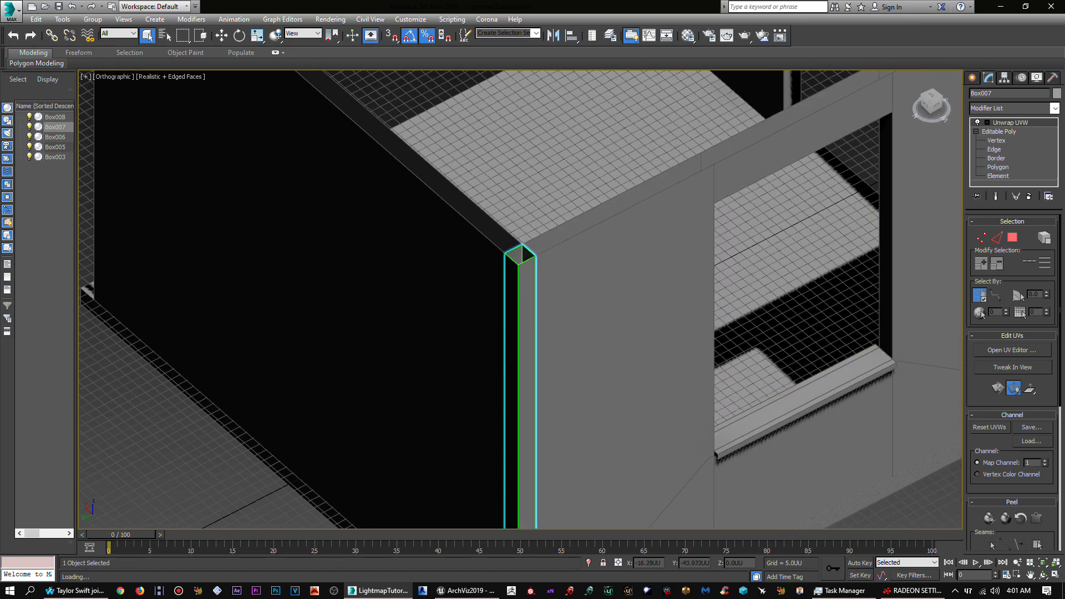
right_click(1009, 124)
left_click(966, 237)
Step: Delete the two hidden inner polygons of the corner post Box007 and check the corner from another angle
left_click(977, 123)
left_click(998, 159)
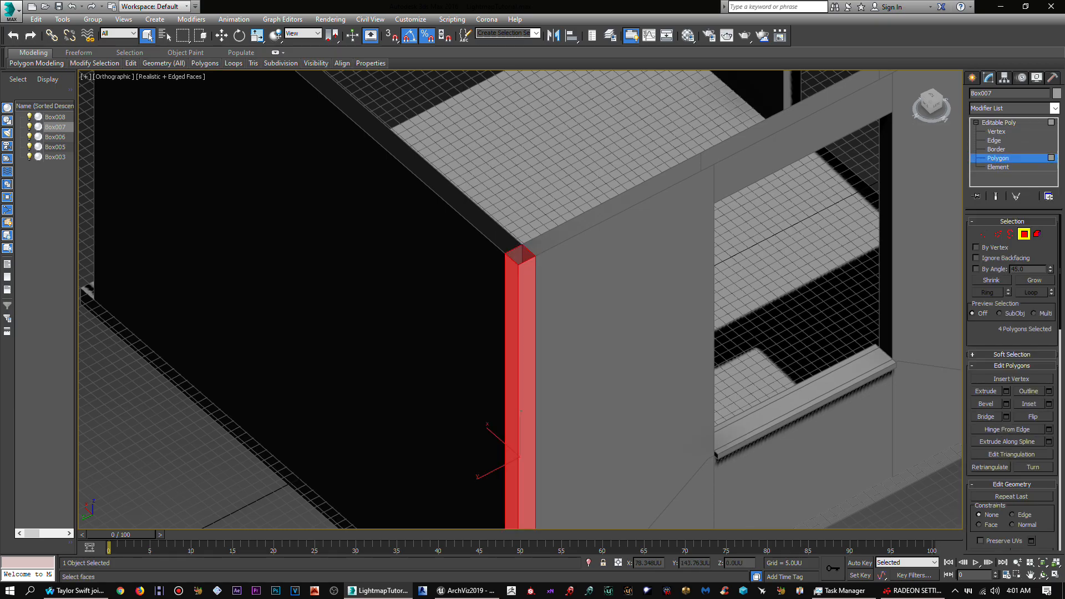
left_click(516, 254)
left_click(524, 255)
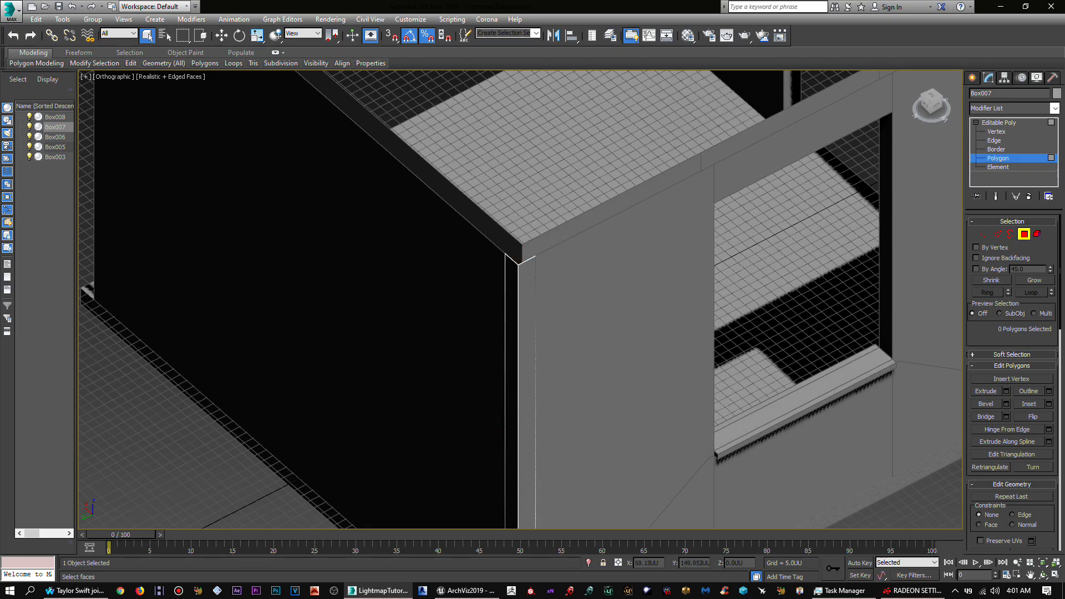
scroll(519, 261, "down", 2)
middle_click_drag(519, 260, 117, 267, "alt")
middle_click_drag(478, 285, 400, 205)
scroll(422, 272, "up", 2)
scroll(466, 272, "down", 2)
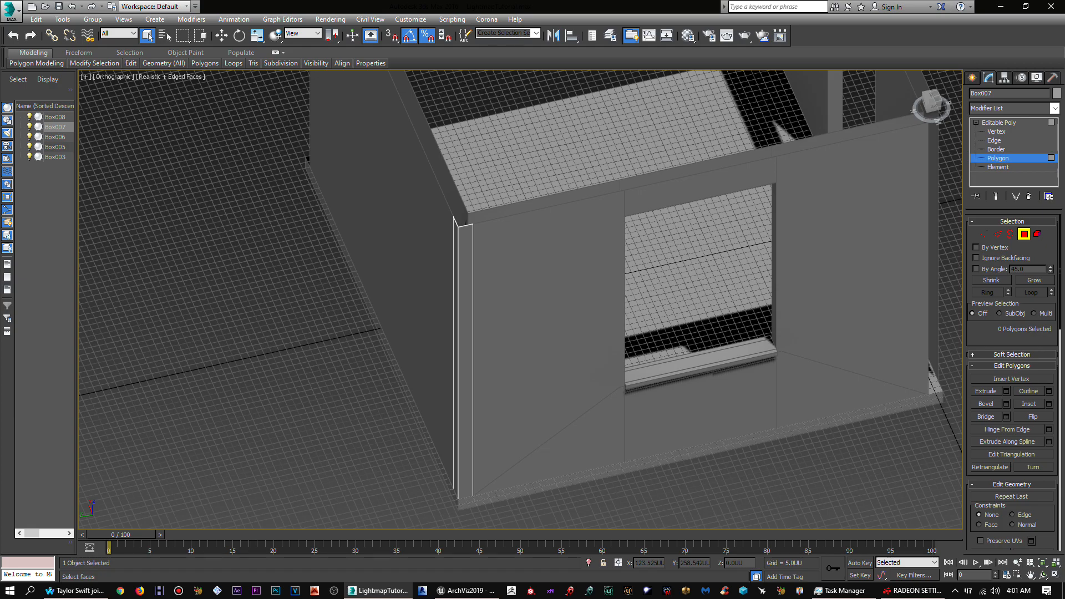
Step: Leave polygon editing, add an Unwrap UVW modifier to Box007, and open its UV editor in polygon selection mode
key("4")
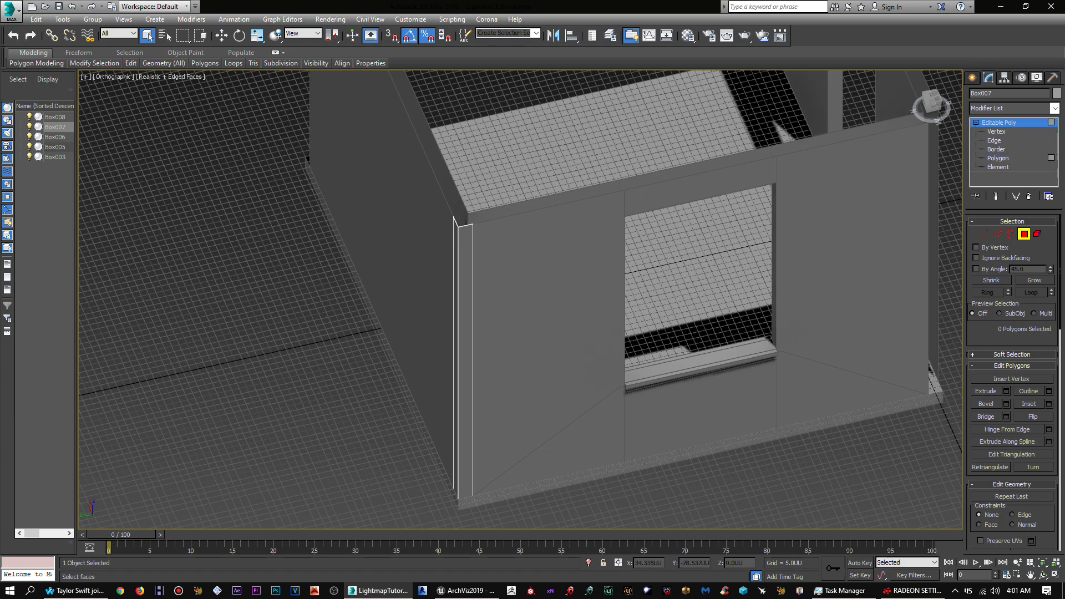
left_click(1056, 108)
left_click_drag(1055, 166, 1056, 416)
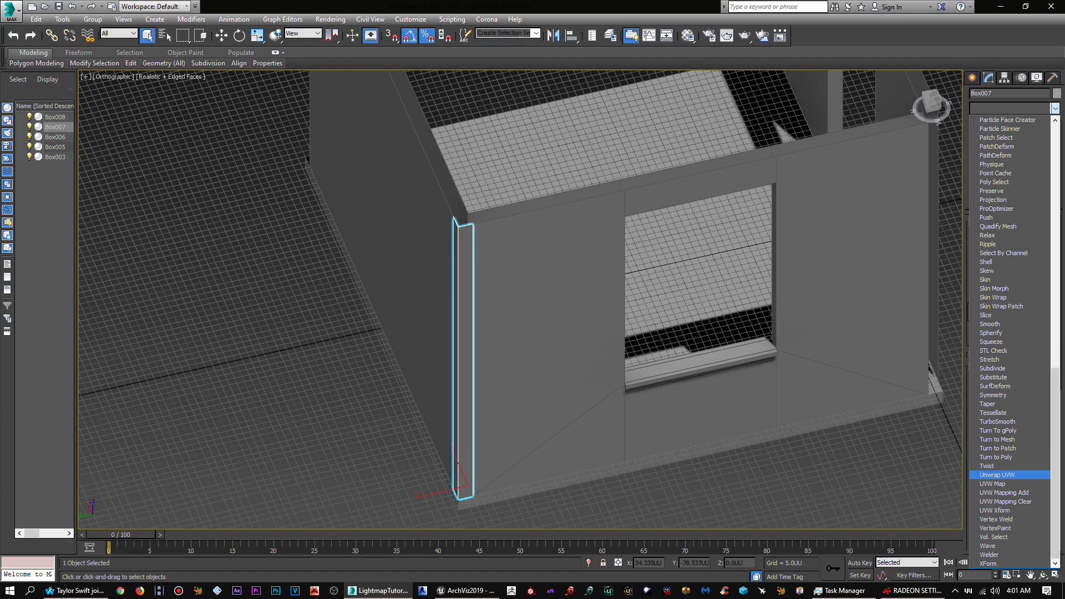
left_click(997, 475)
left_click(1013, 238)
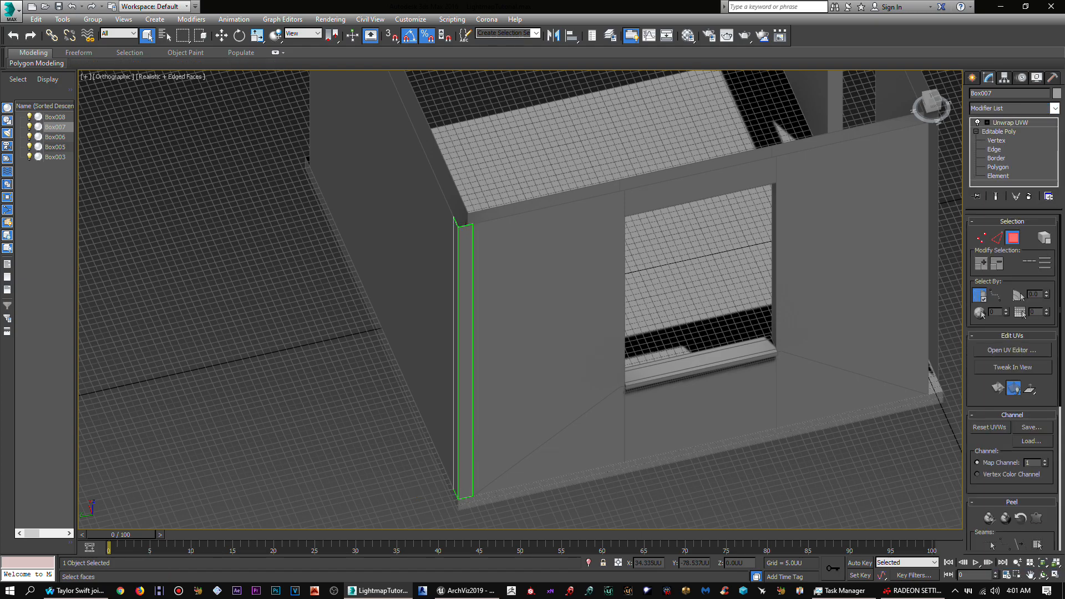
left_click(1011, 350)
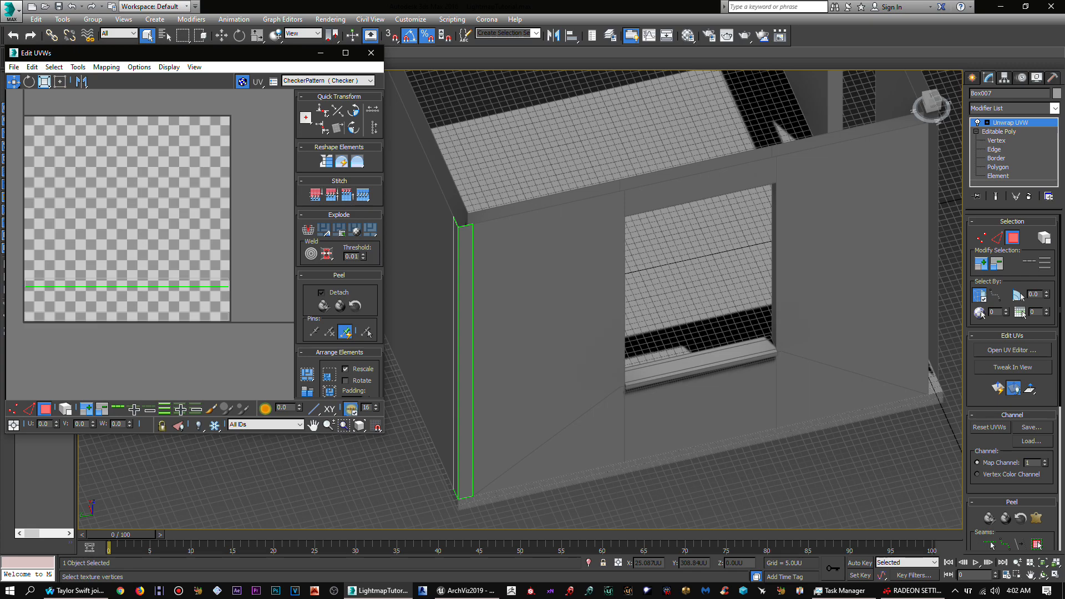
middle_click_drag(161, 222, 173, 220)
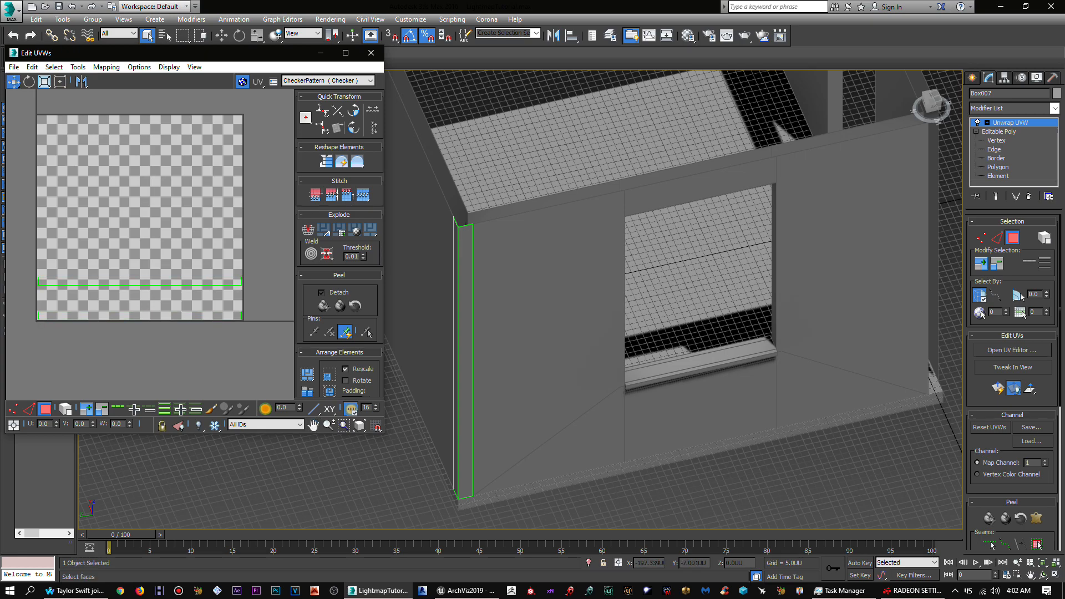
Step: Switch the unwrap to map channel 2 and back to channel 1, choosing to move the UVs each time
left_click(1046, 460)
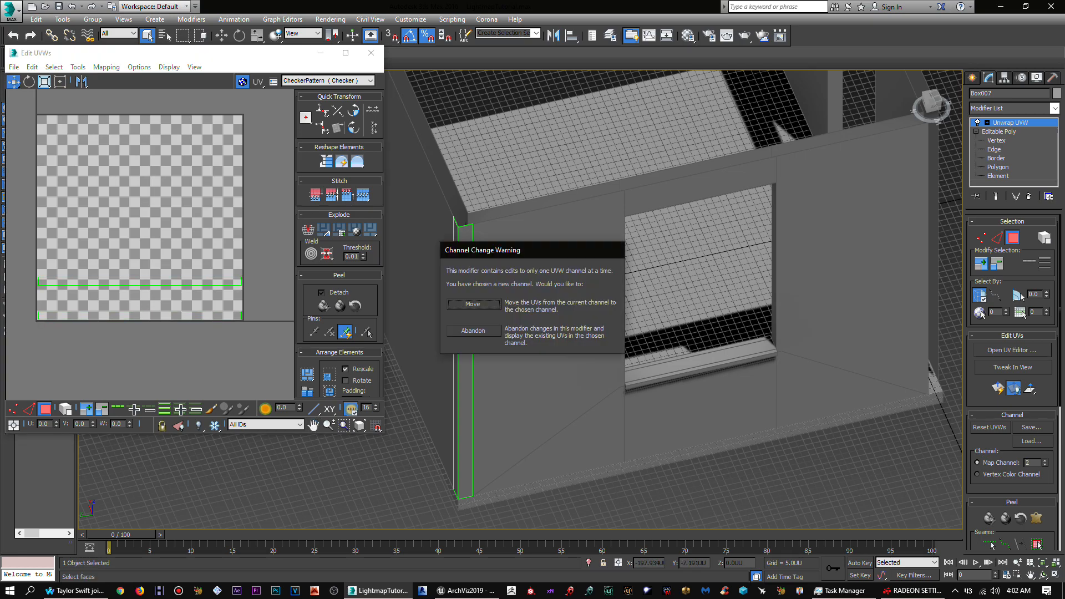
left_click(473, 304)
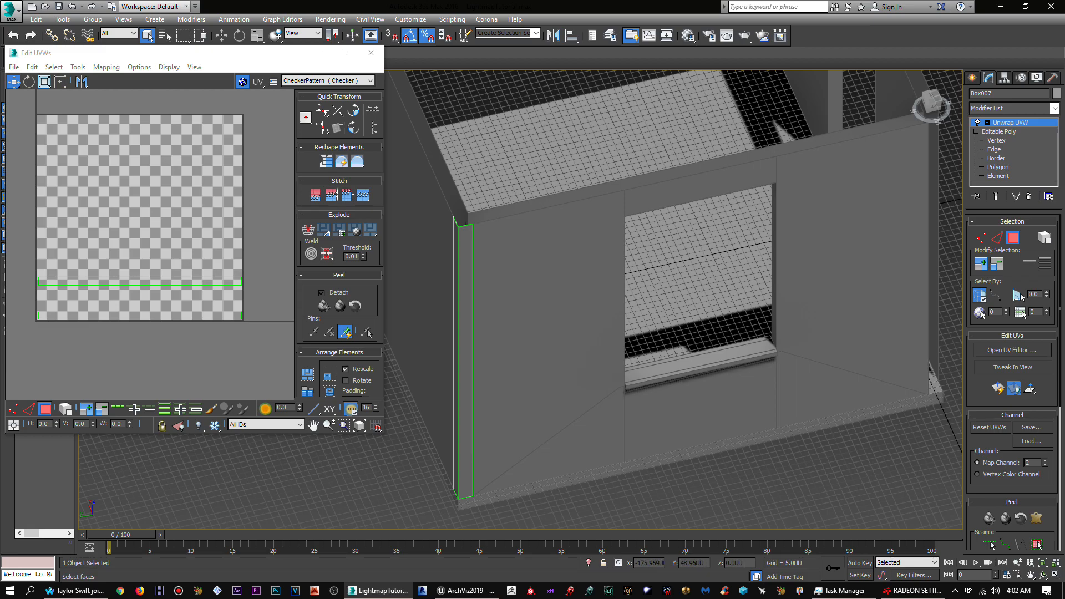
left_click(195, 53)
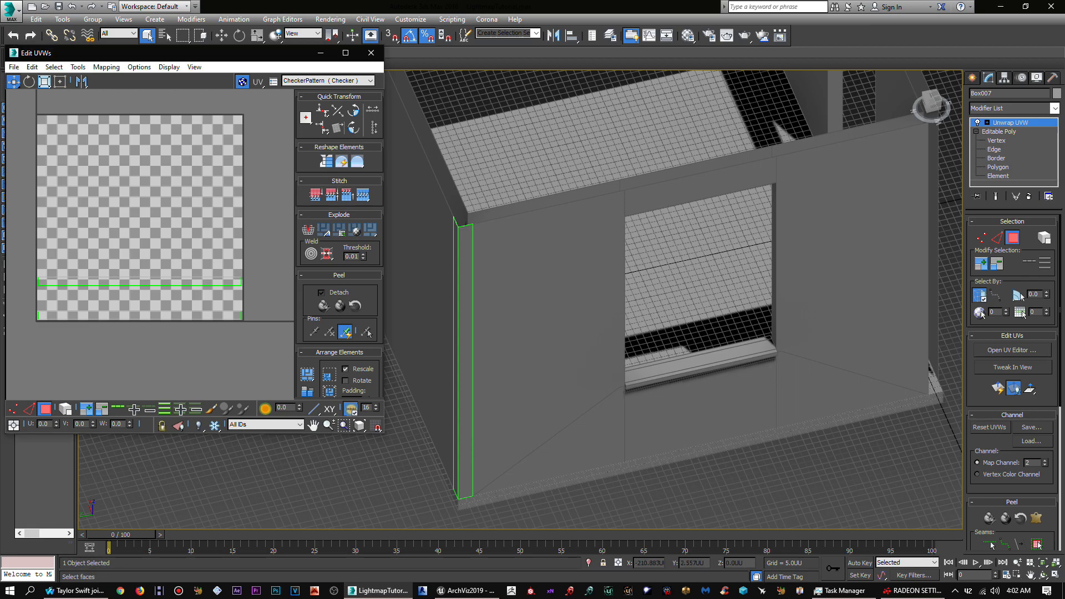
left_click(1045, 465)
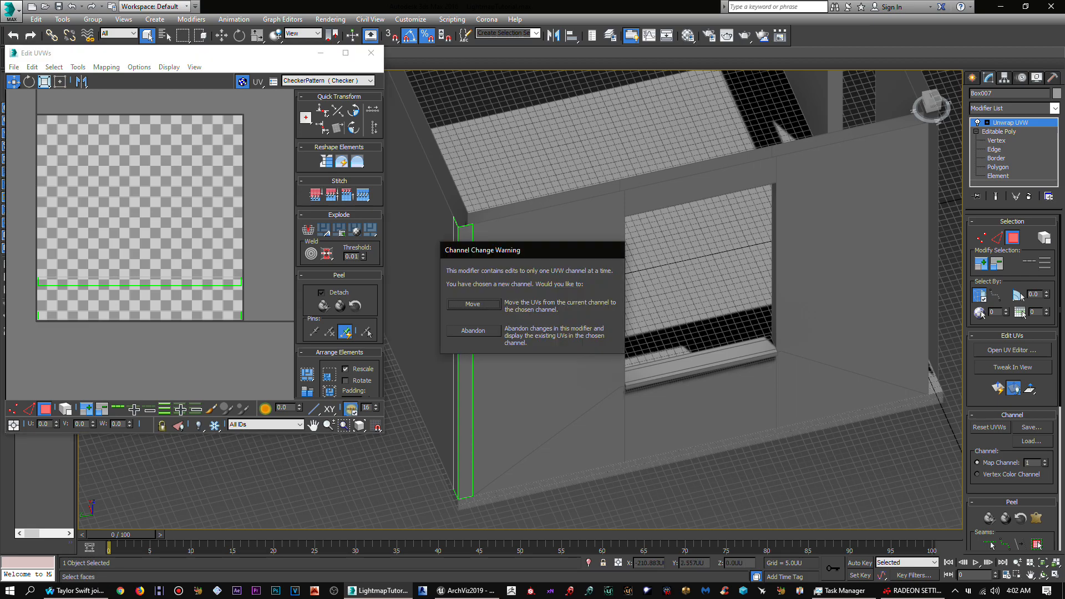
left_click(472, 304)
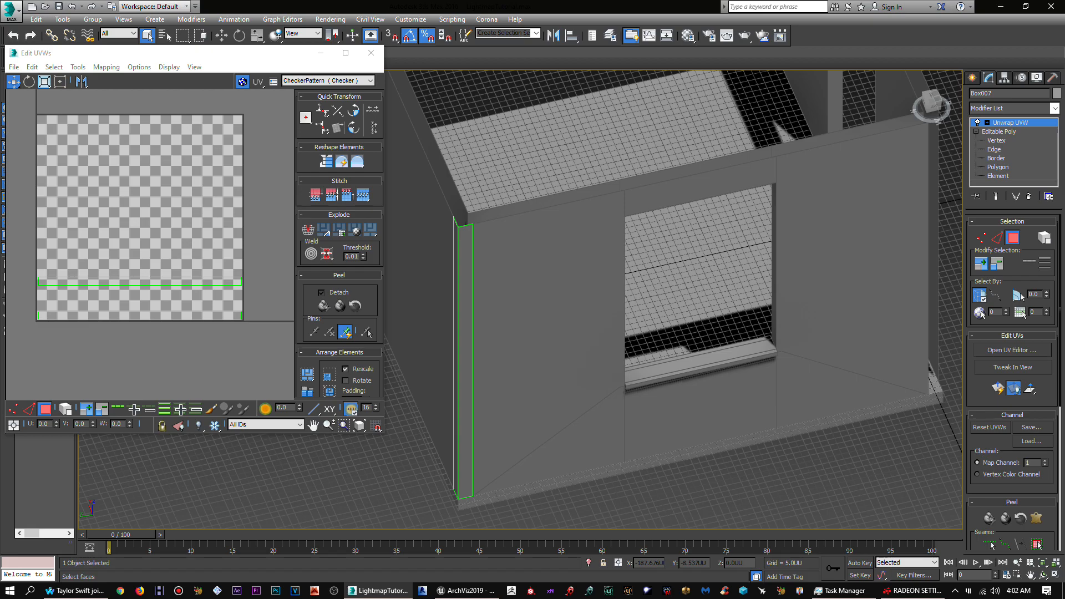
Step: Set Box007's unwrap to map channel 2, moving the current UVs into that channel
left_click(1046, 460)
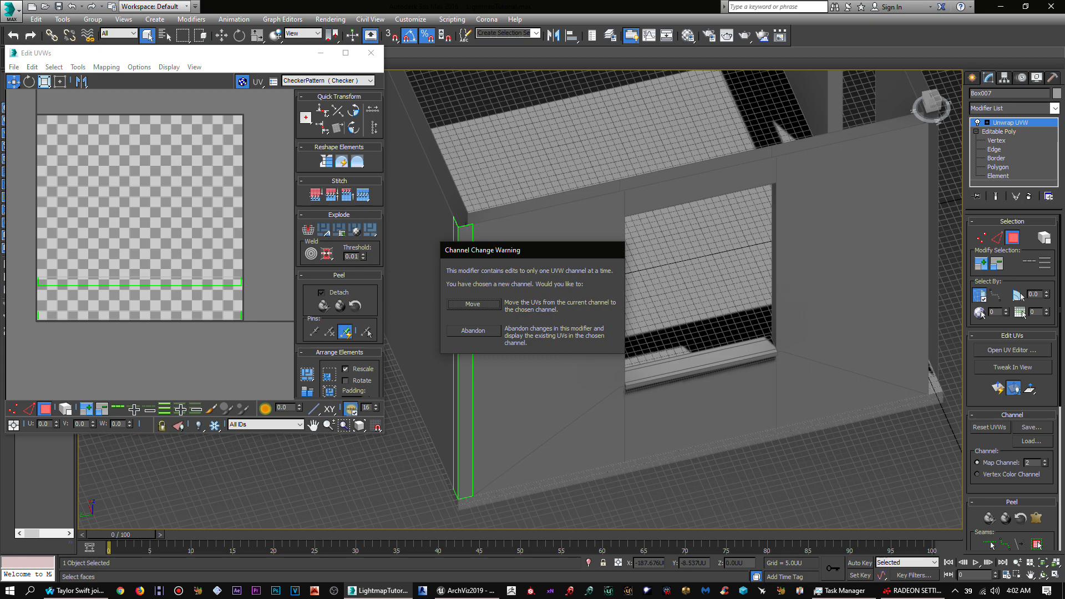
left_click(473, 304)
middle_click_drag(167, 222, 194, 237)
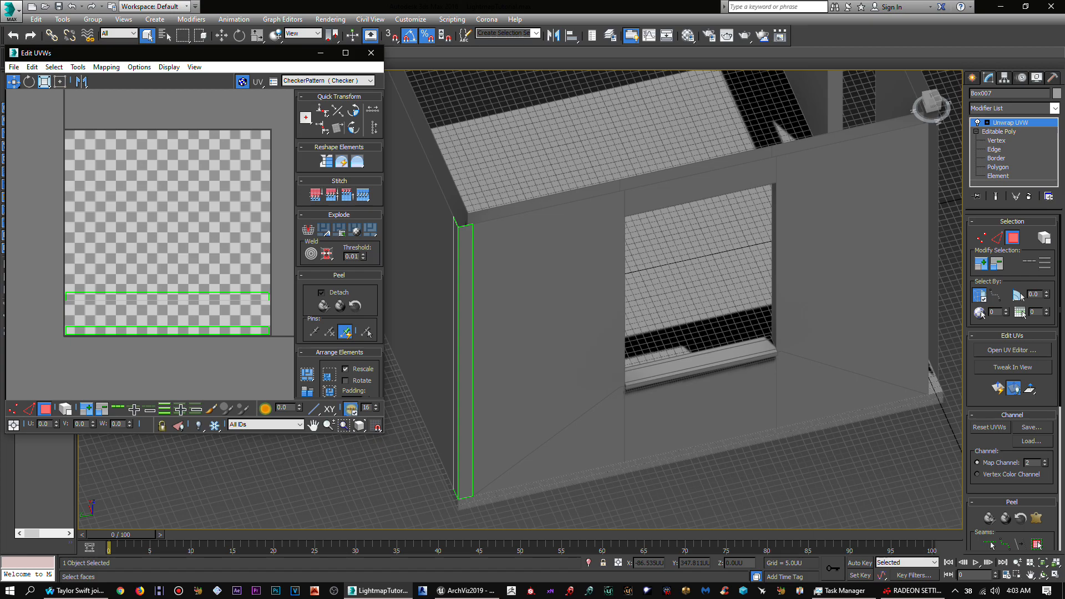
Step: Turn on snapping in the UV editor and load the bitmap 1024x1024 Lightmap Template.bmp as the background texture
left_click(377, 426)
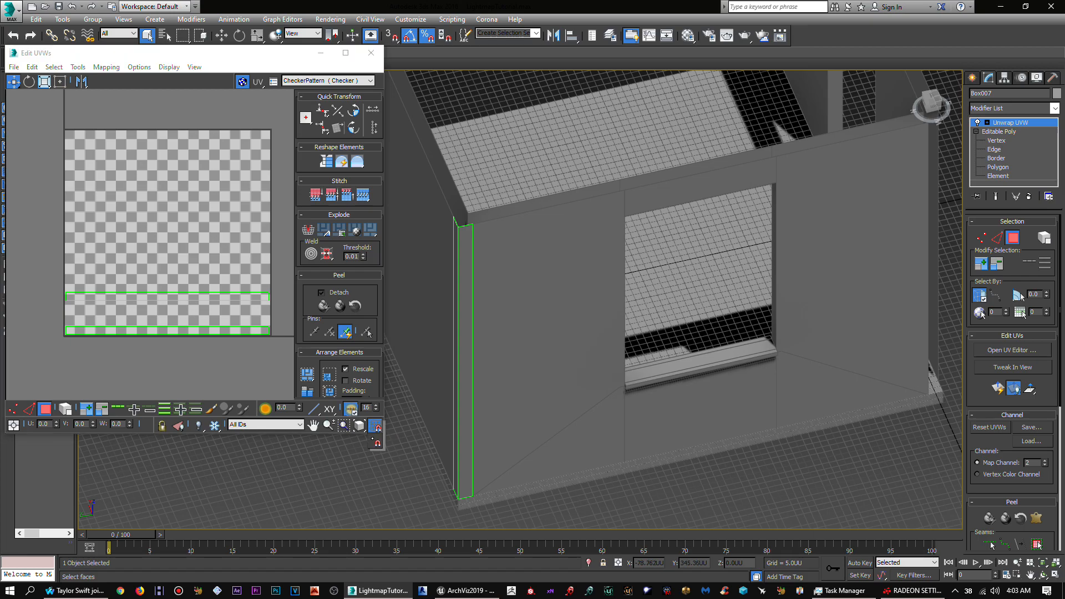
left_click(377, 443)
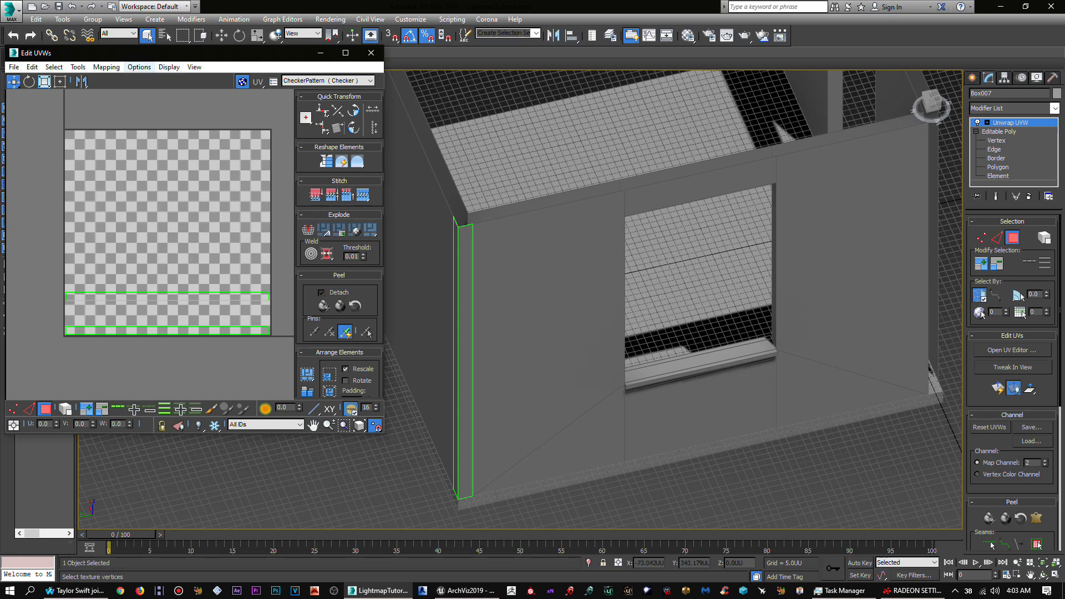
left_click(328, 80)
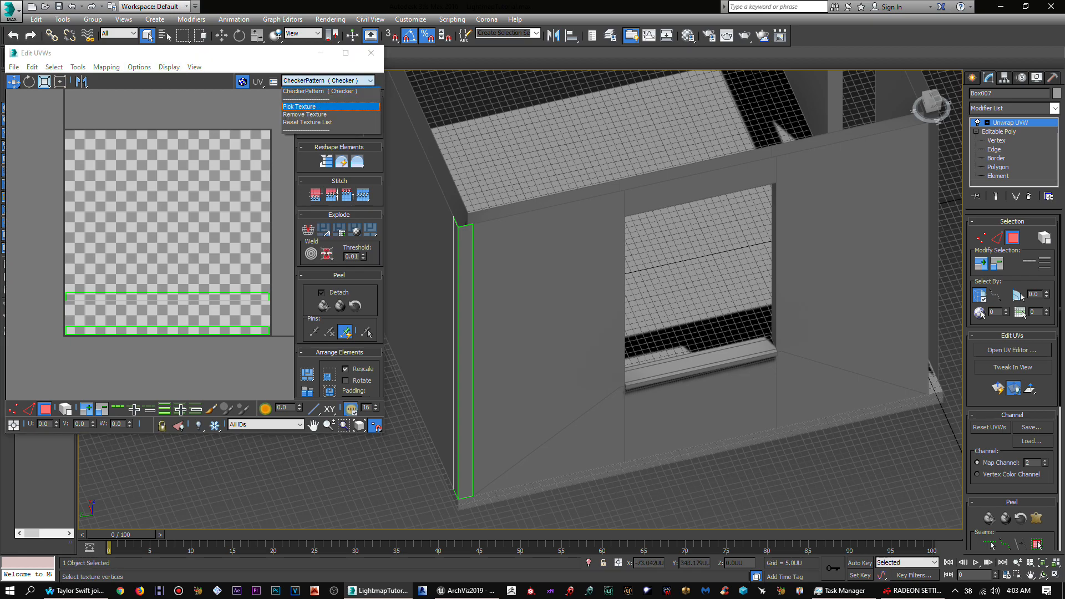
left_click(310, 103)
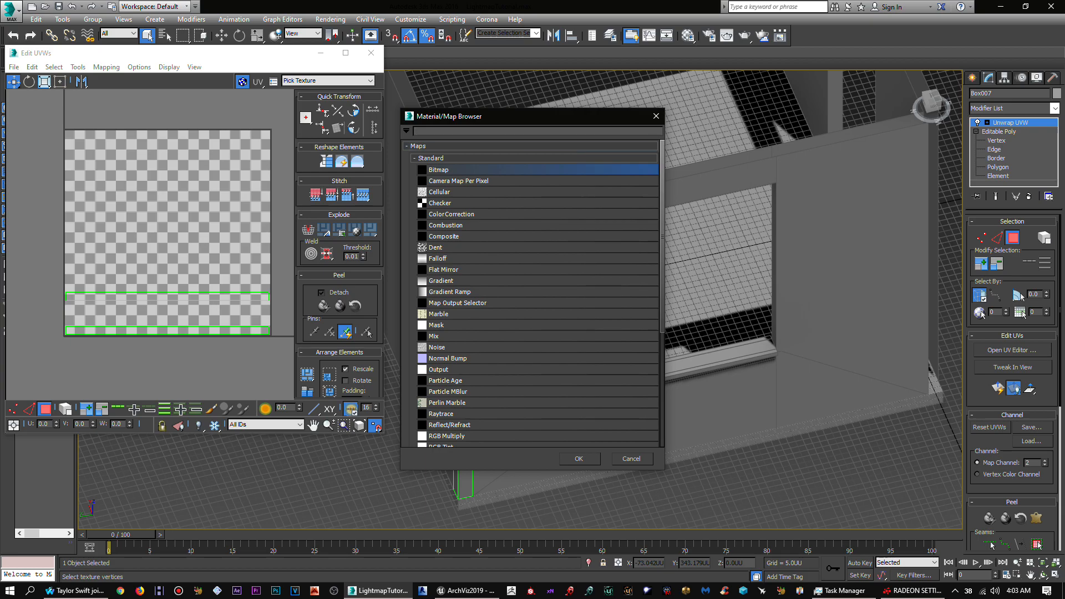
double_click(439, 170)
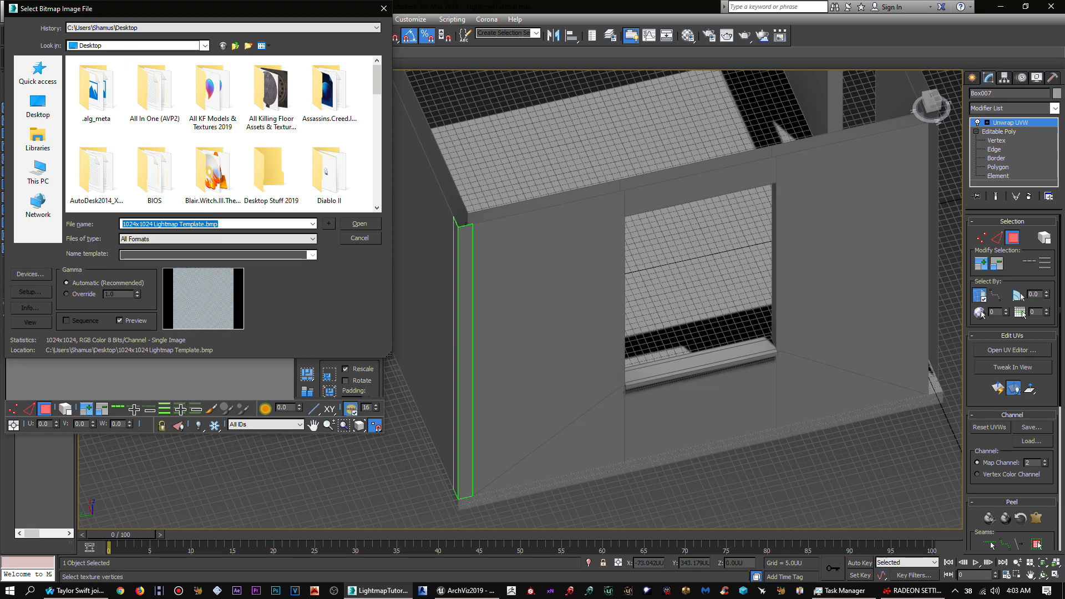
left_click(359, 224)
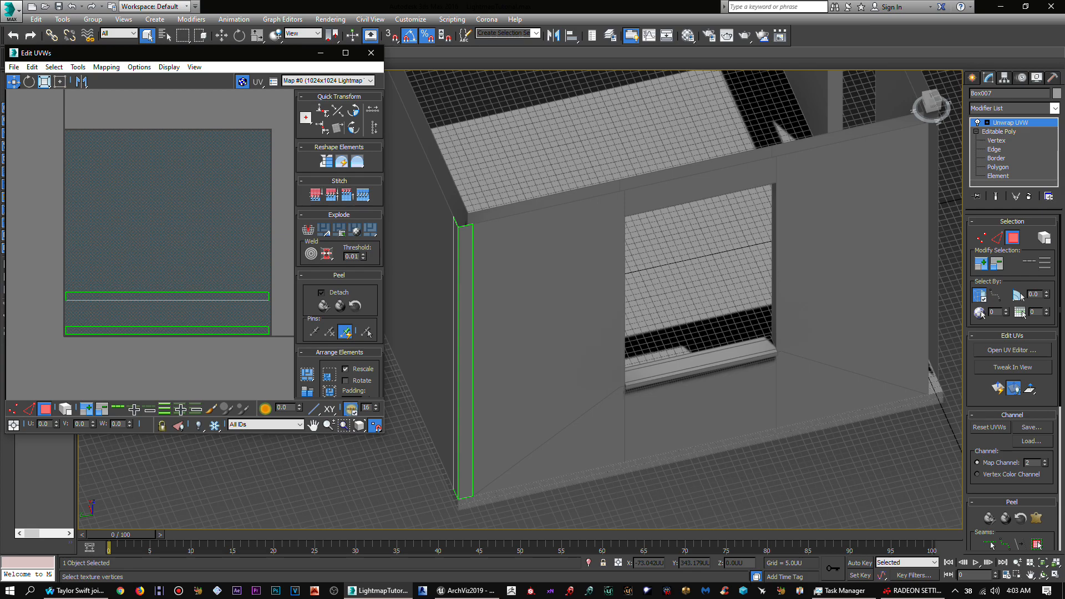
Step: Examine the lightmap template's coloured squares and their smaller subdivisions up close in the UV editor
scroll(167, 325, "up", 5)
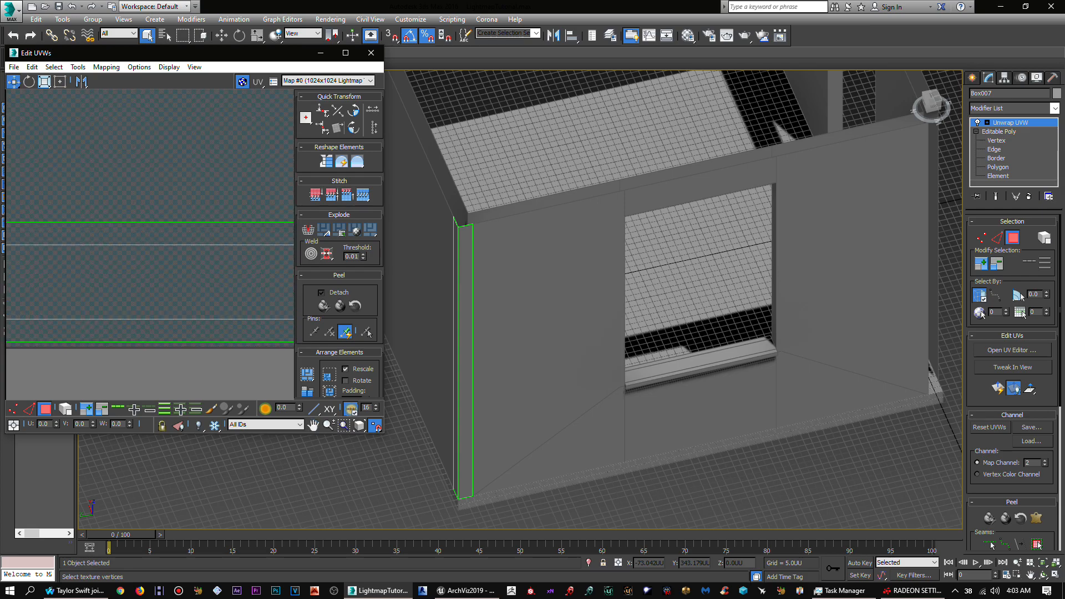
scroll(150, 221, "up", 3)
middle_click_drag(67, 278, 260, 116)
scroll(122, 194, "up", 5)
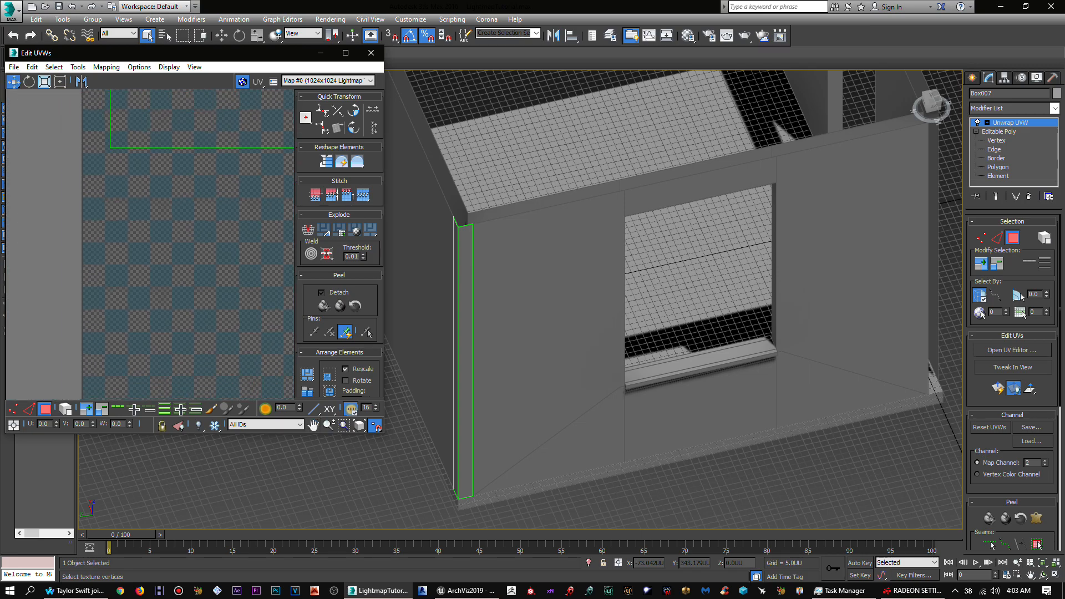
scroll(150, 244, "up", 4)
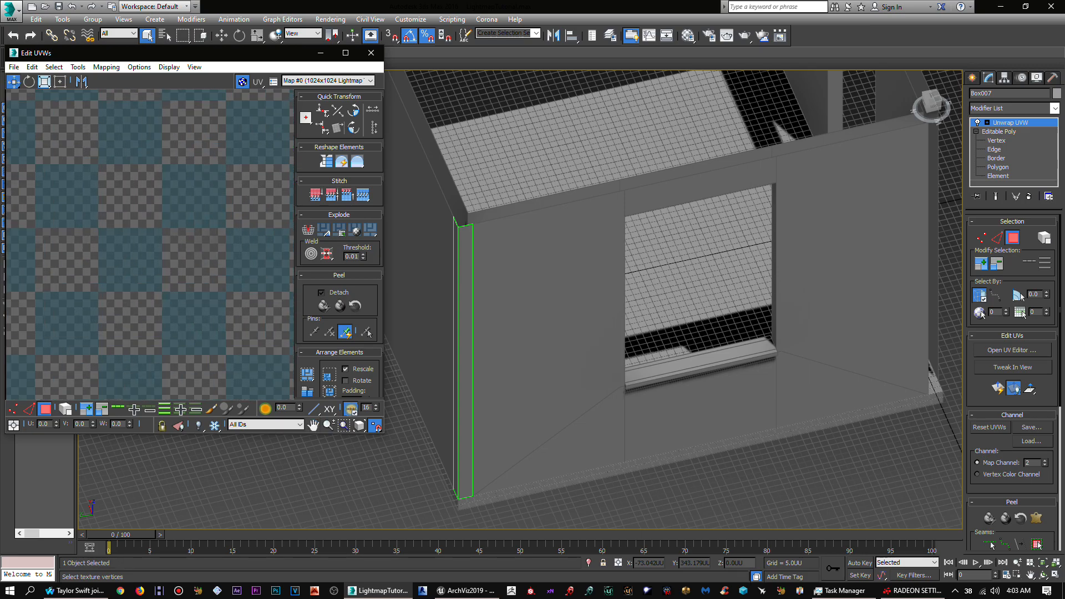
scroll(150, 244, "down", 2)
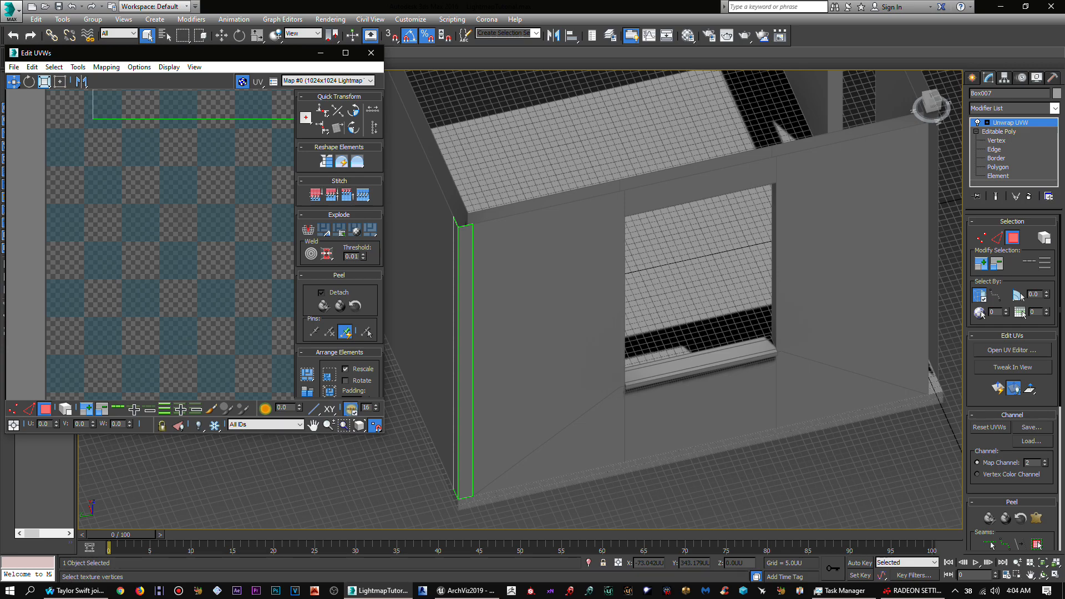
scroll(149, 245, "down", 5)
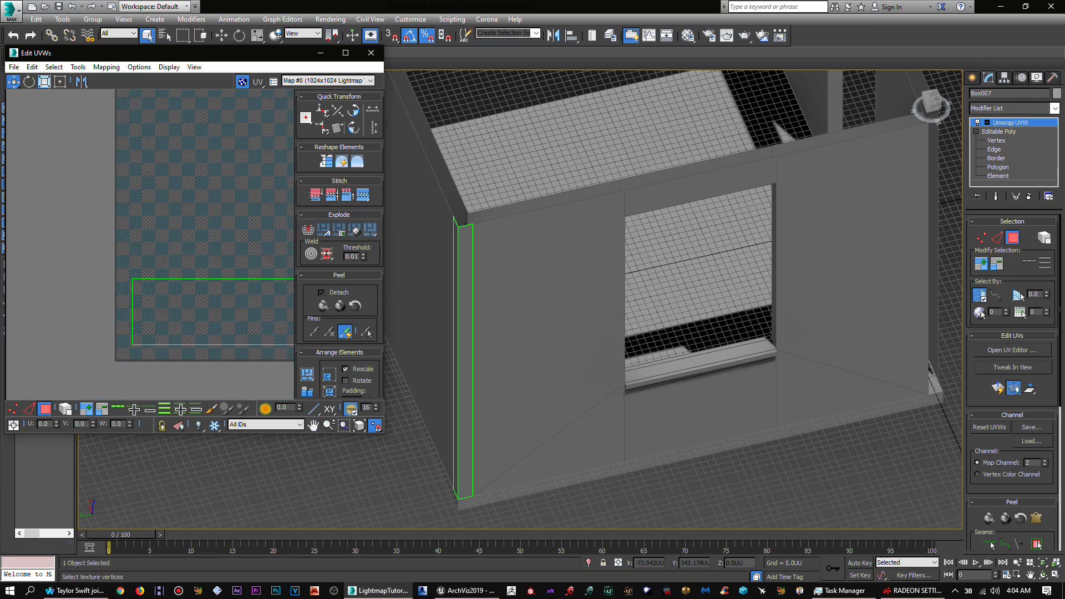
scroll(191, 118, "up", 4)
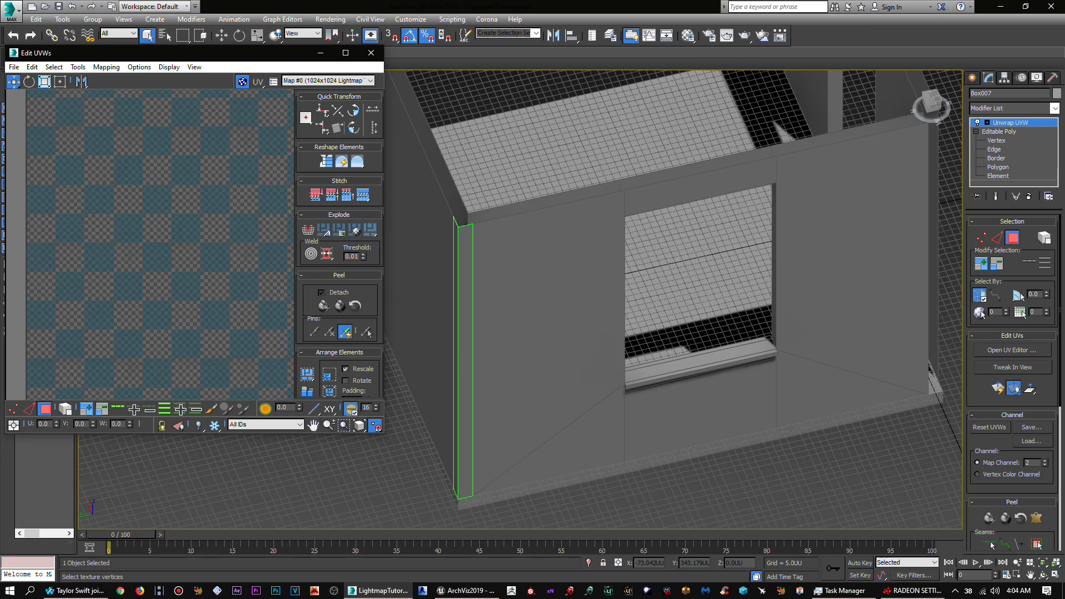
scroll(161, 244, "up", 2)
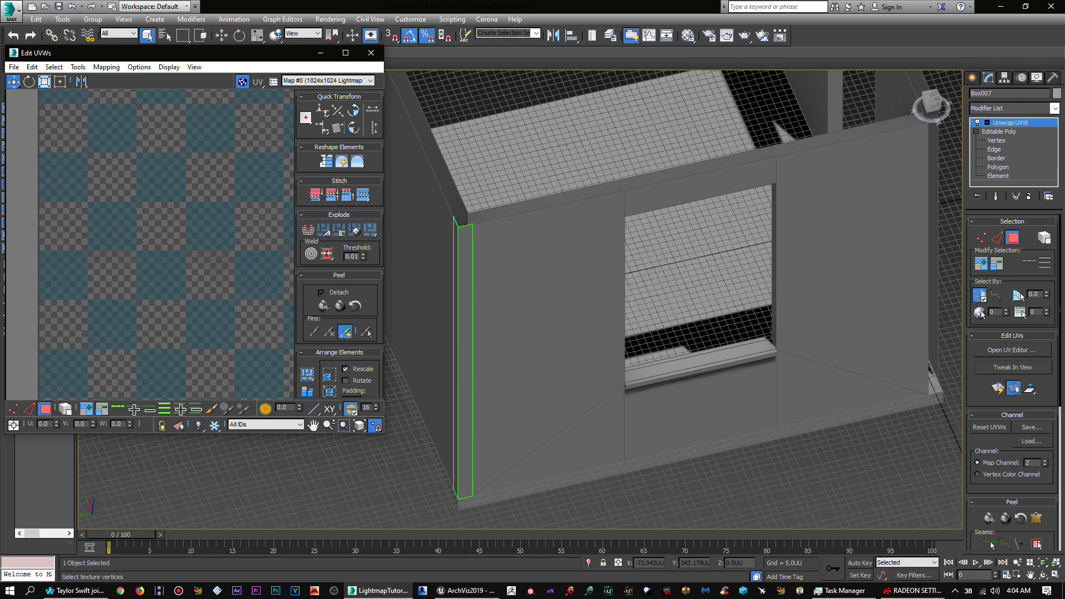
scroll(161, 245, "down", 3)
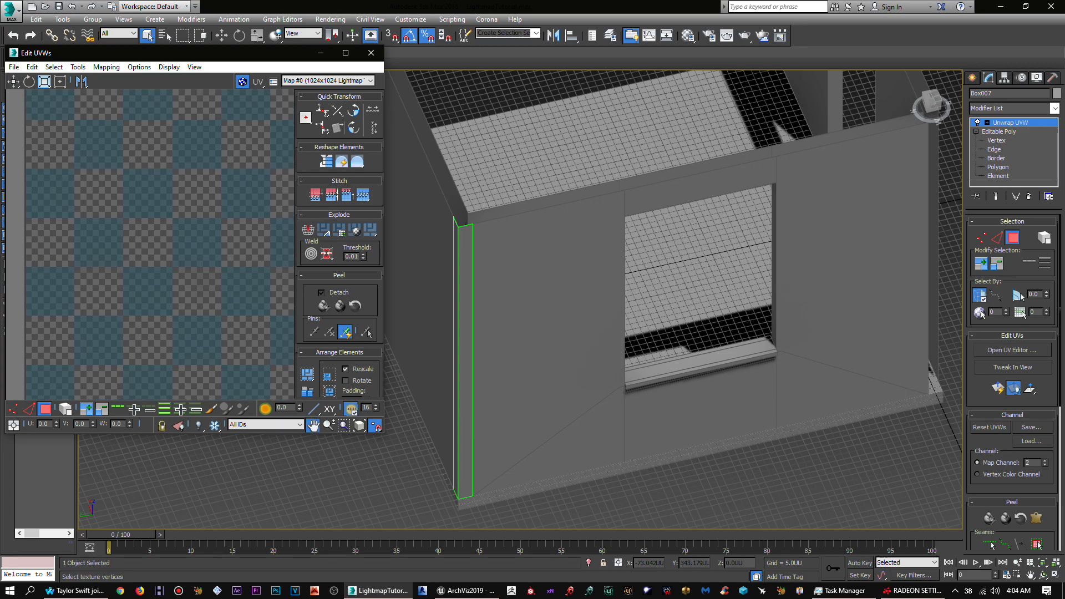
scroll(161, 245, "down", 4)
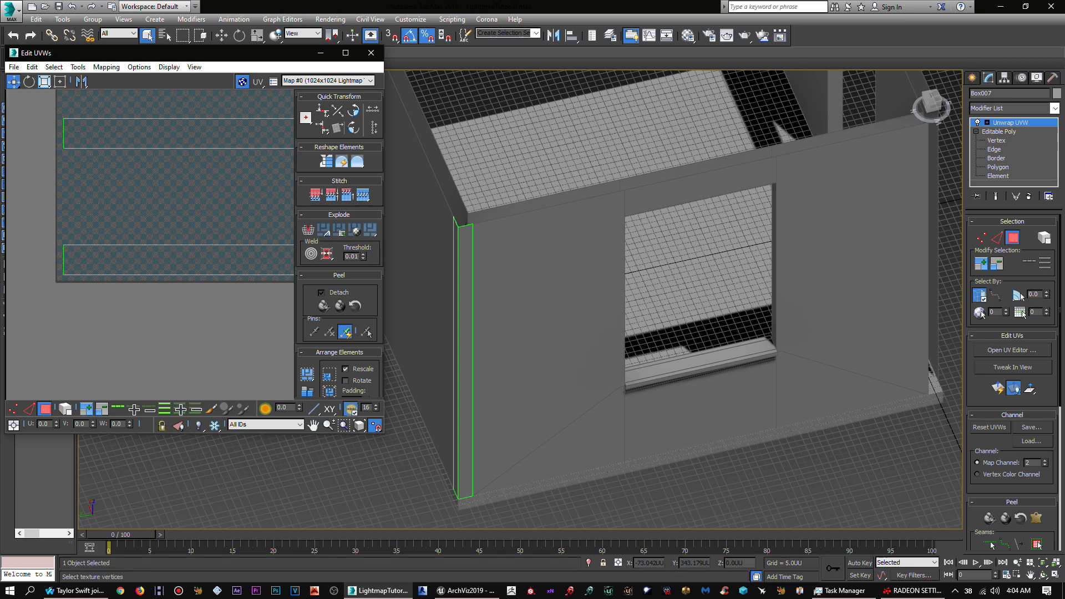
Step: Examine the padding between Box007's two UV shells and the texture border against the template's squares
middle_click_drag(211, 166, 170, 242)
scroll(170, 242, "down", 5)
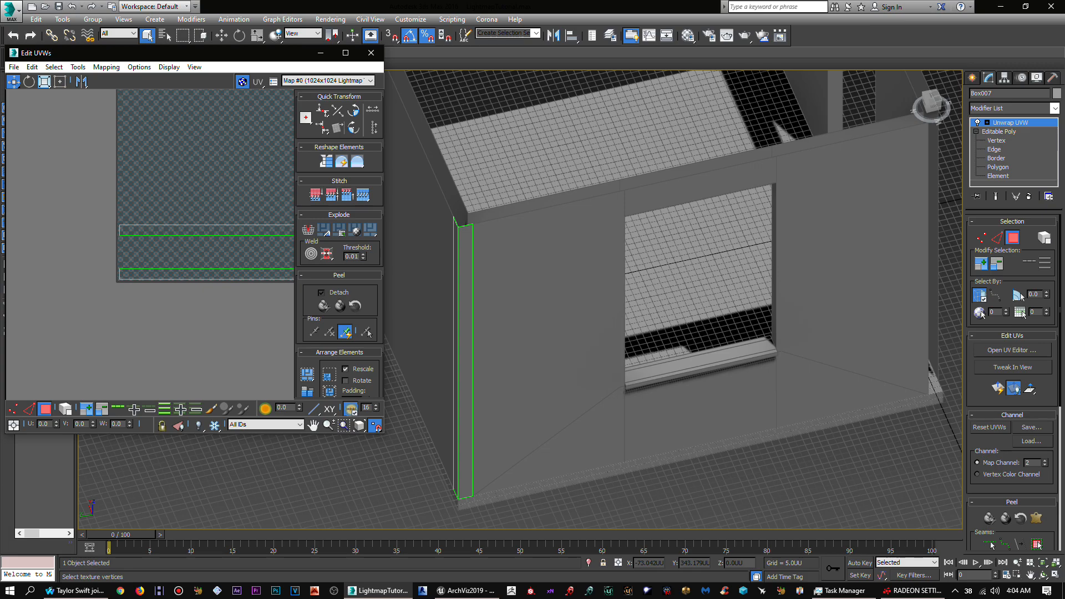
scroll(111, 289, "up", 4)
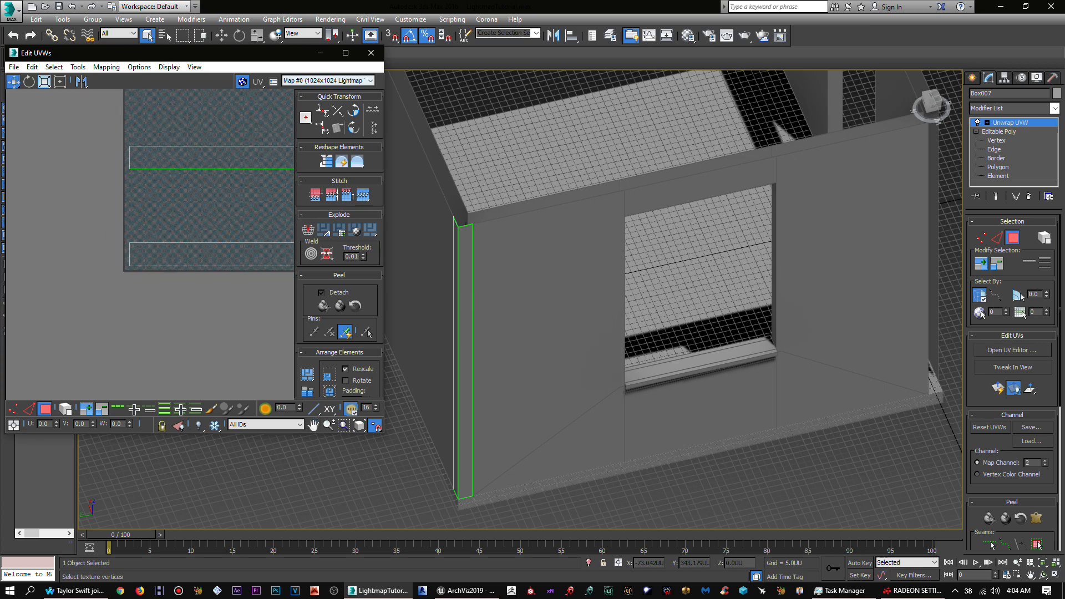
scroll(95, 117, "up", 3)
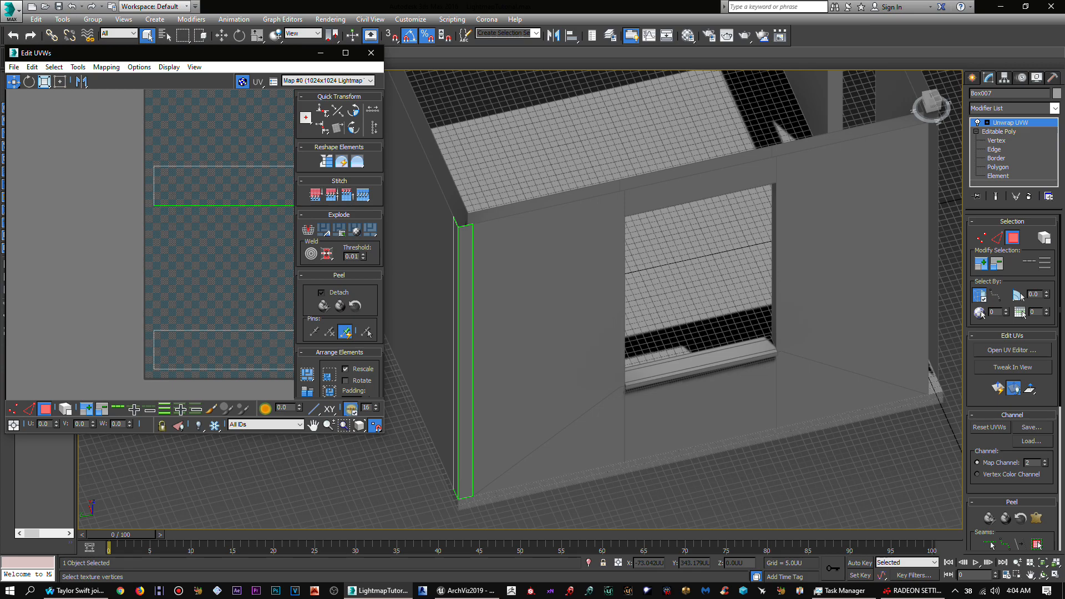
middle_click_drag(222, 238, 189, 245)
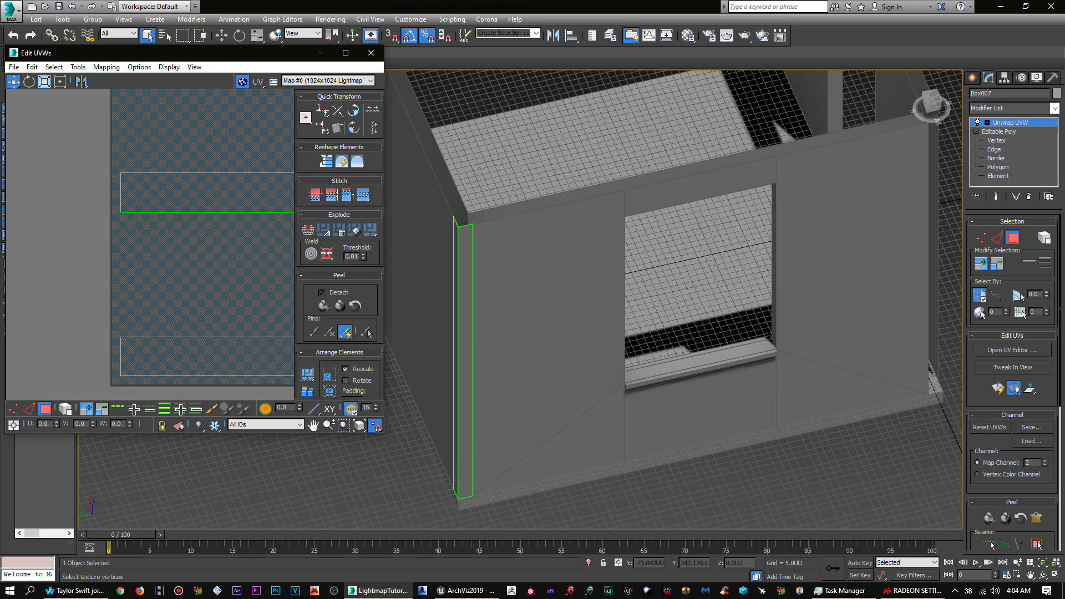
middle_click_drag(133, 183, 217, 196)
scroll(216, 196, "up", 3)
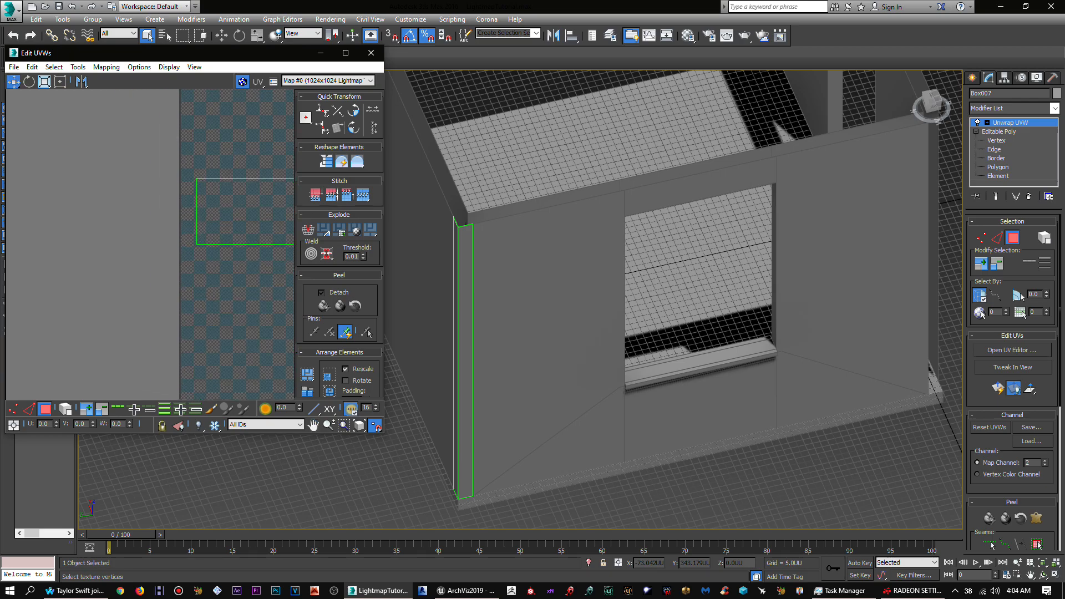
middle_click_drag(206, 192, 218, 171)
scroll(220, 216, "up", 3)
scroll(219, 216, "down", 4)
scroll(219, 171, "down", 1)
middle_click_drag(214, 330, 165, 236)
scroll(164, 239, "up", 3)
scroll(62, 299, "up", 2)
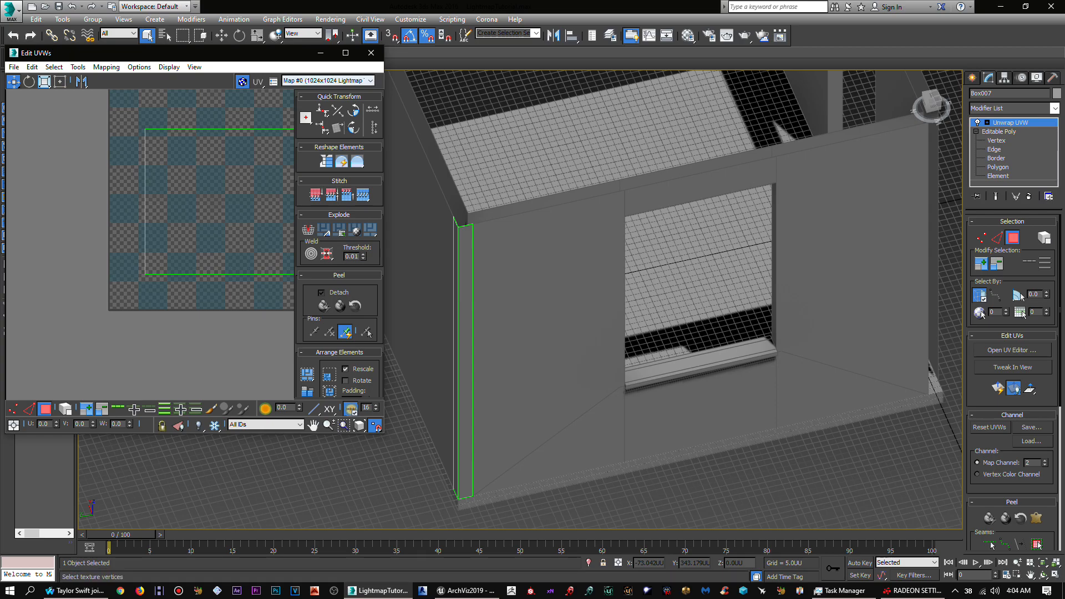
Step: Flatten-map both of Box007's UV shells with a polygon angle of 45.0 and a spacing of 0.01
scroll(180, 179, "down", 6)
middle_click_drag(228, 192, 131, 250)
scroll(142, 249, "down", 4)
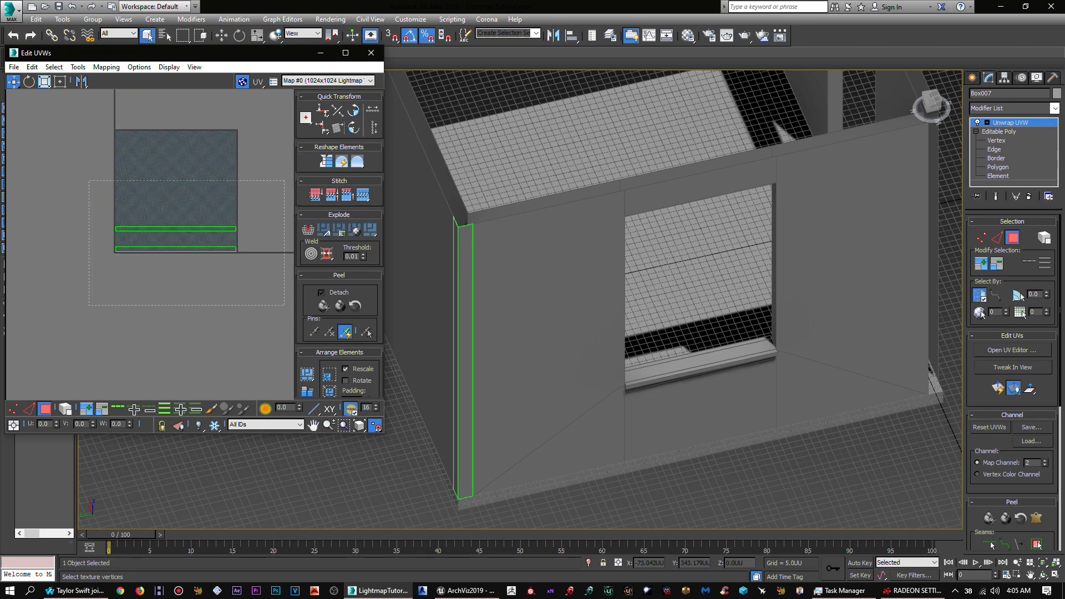
left_click_drag(89, 180, 284, 305)
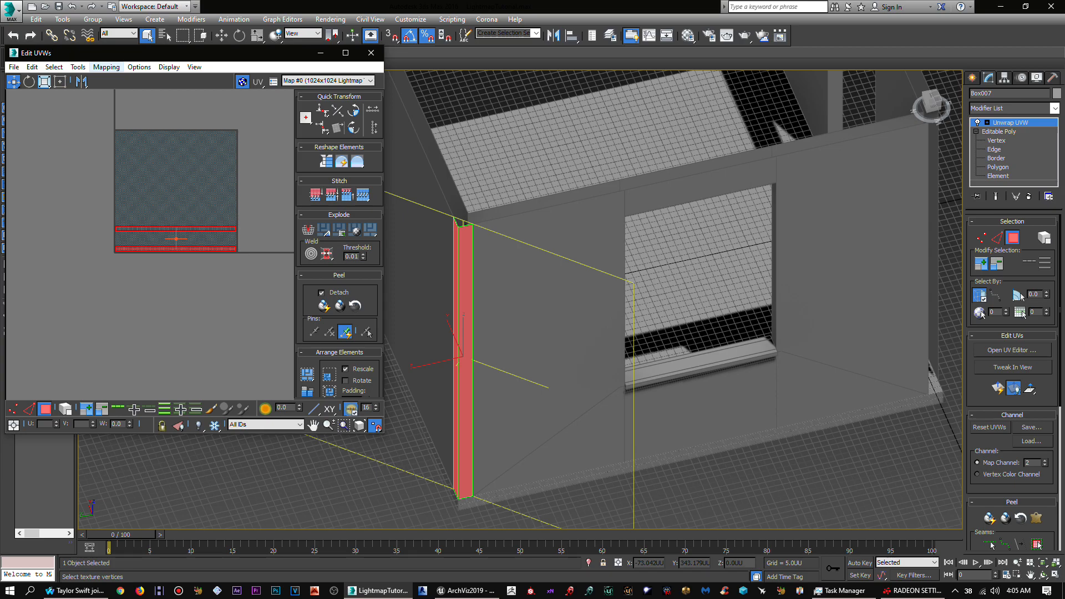
left_click(106, 67)
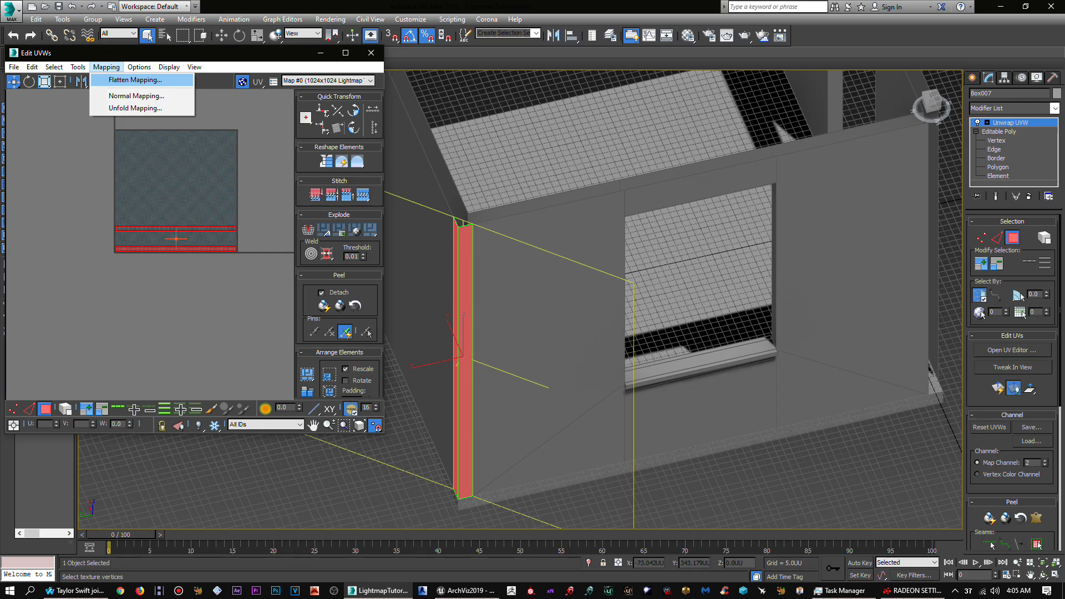
left_click(135, 79)
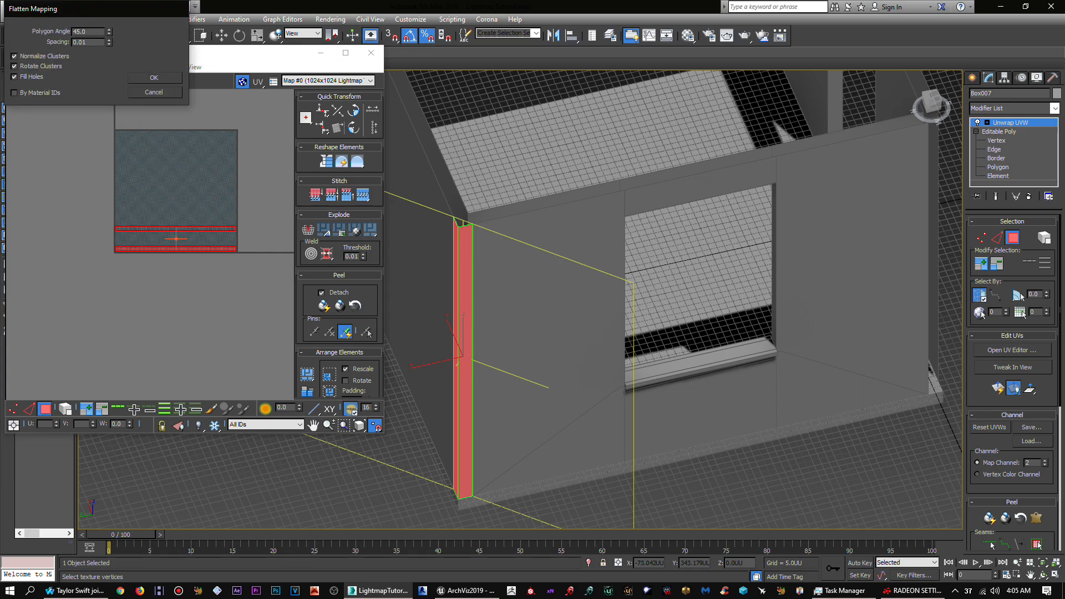
left_click(155, 77)
Step: Add Box007's wider end face to the selection so that both flattened UV shells are selected
scroll(120, 158, "up", 5)
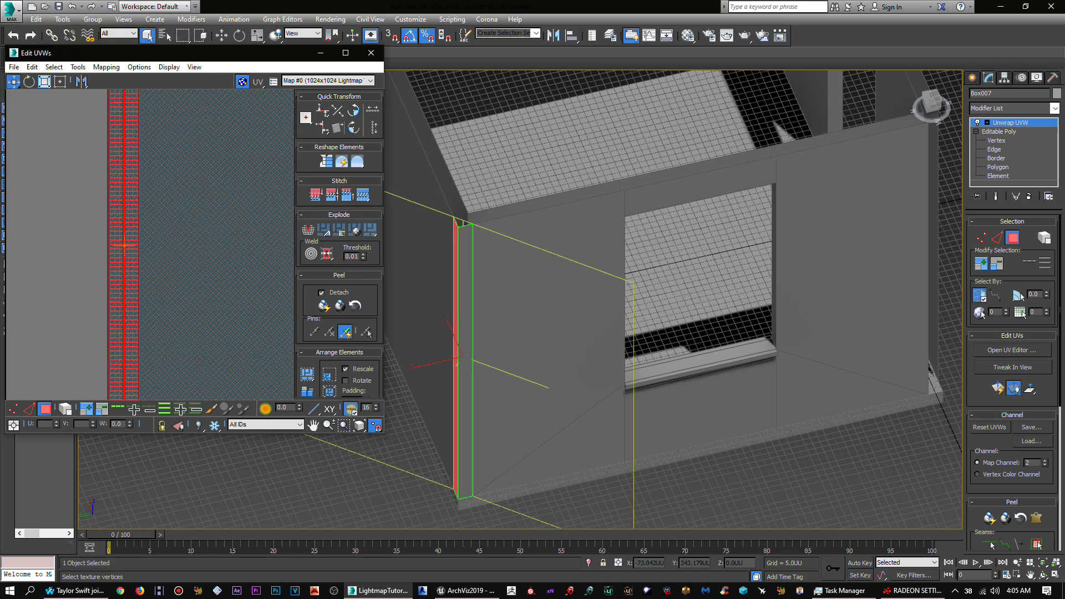
middle_click_drag(119, 159, 162, 243)
scroll(159, 178, "up", 6)
middle_click_drag(116, 138, 196, 215)
scroll(154, 193, "up", 4)
scroll(196, 215, "up", 8)
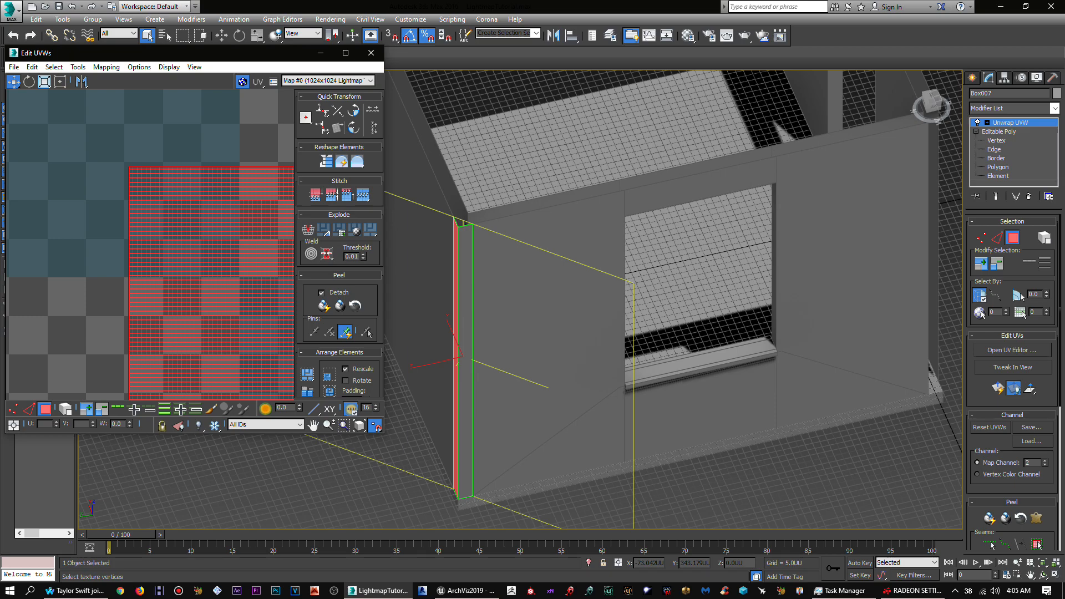
left_click(466, 355, "ctrl")
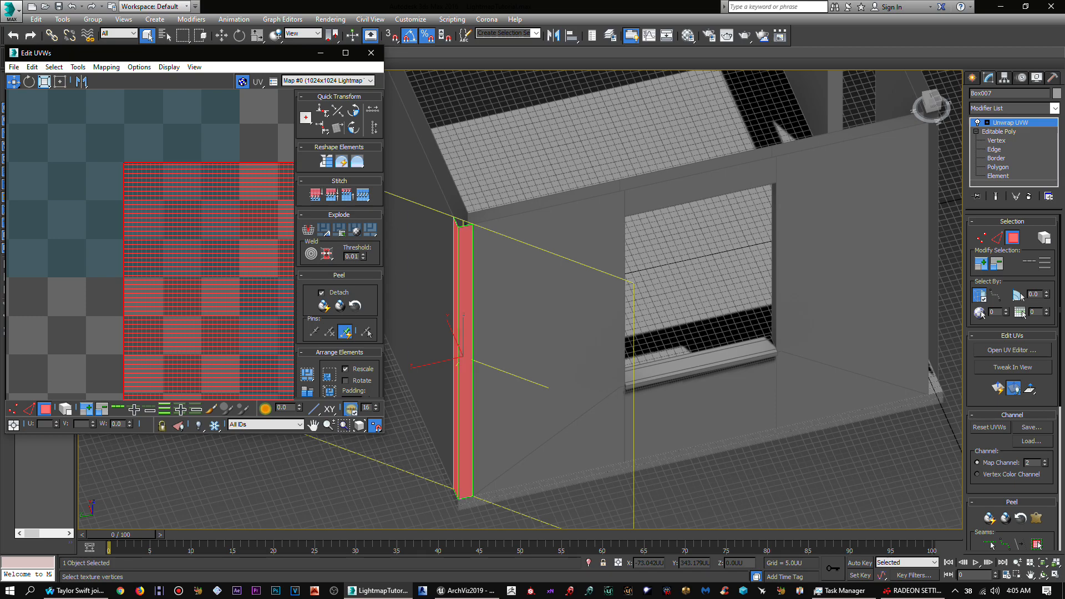
Step: Examine the upper corners of the two shells and the gap between them against the template's squares
scroll(170, 195, "down", 8)
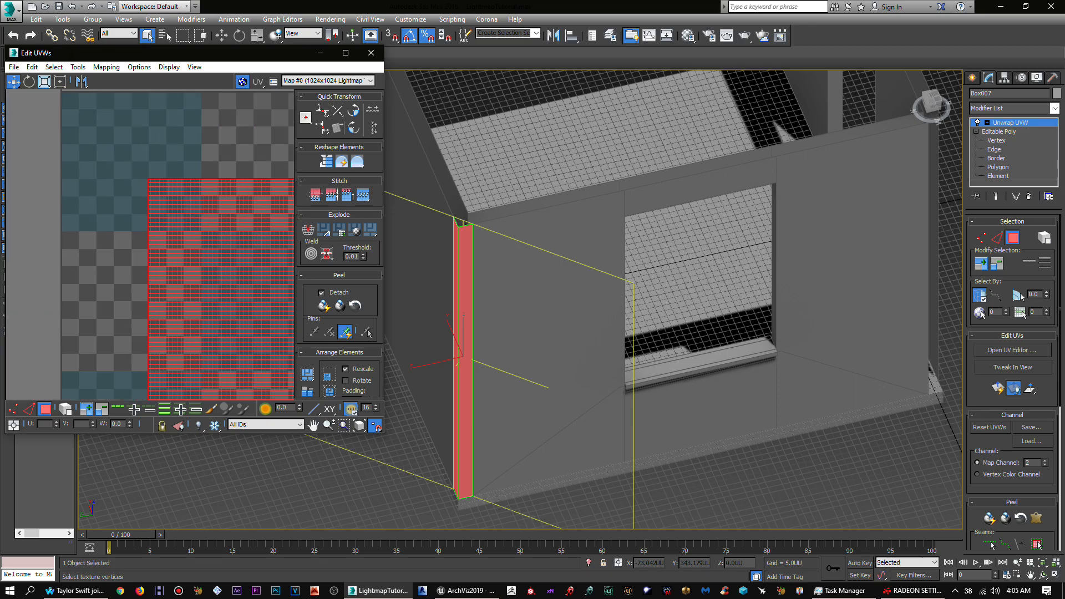
middle_click_drag(169, 196, 169, 195)
middle_click_drag(291, 220, 195, 220)
scroll(195, 219, "down", 9)
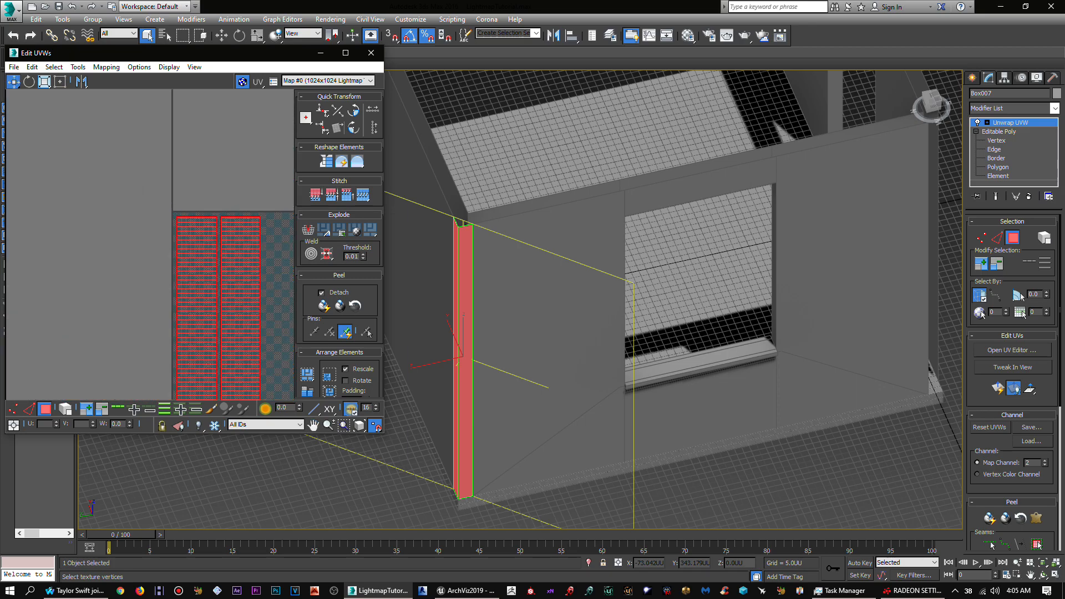
scroll(250, 219, "up", 6)
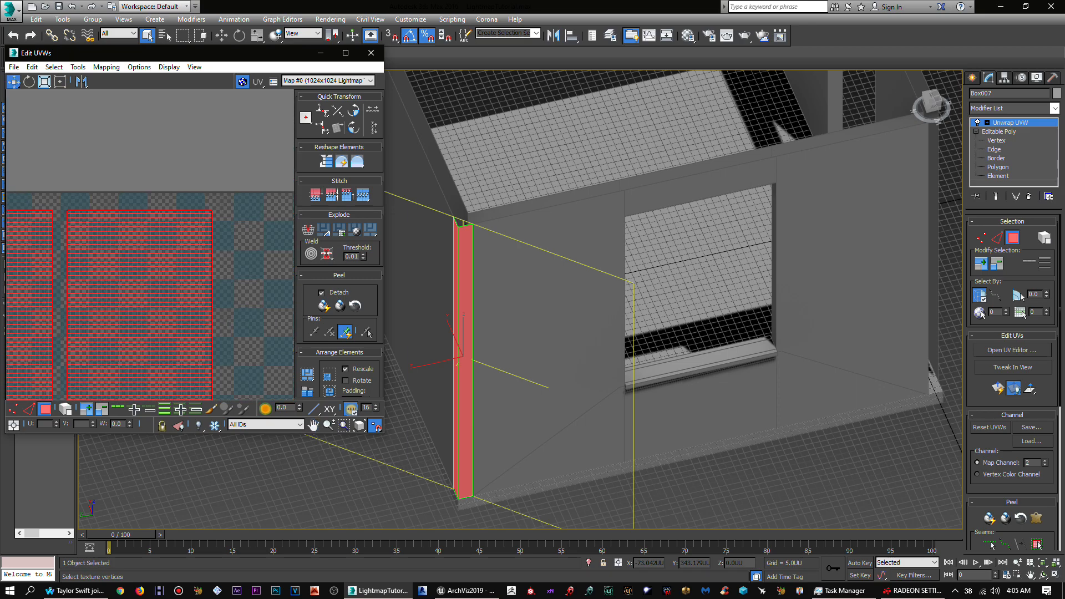
middle_click_drag(250, 219, 156, 237)
scroll(156, 237, "up", 9)
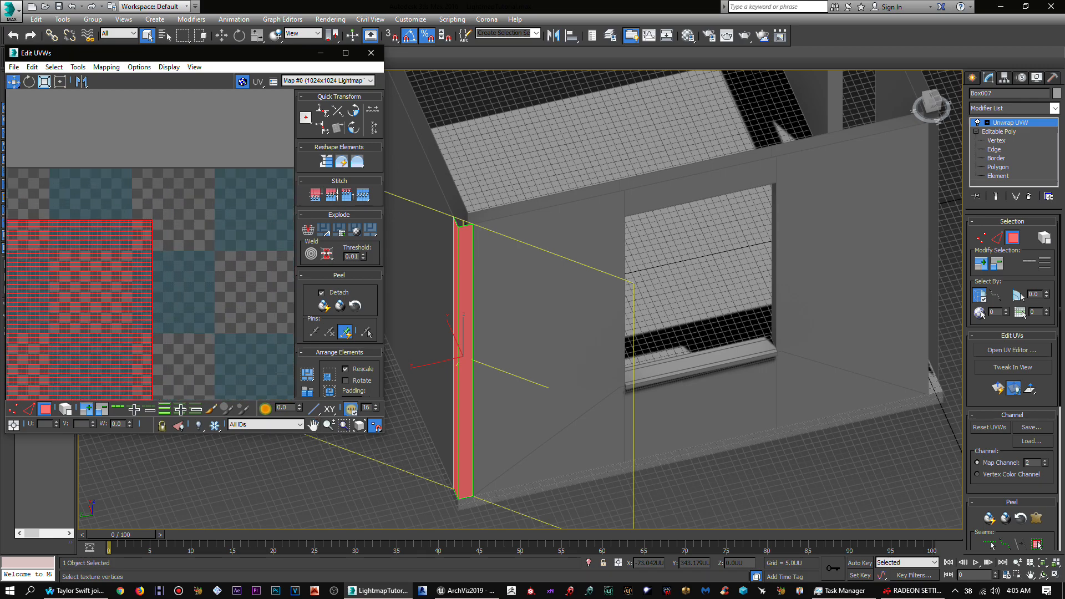
scroll(155, 235, "up", 2)
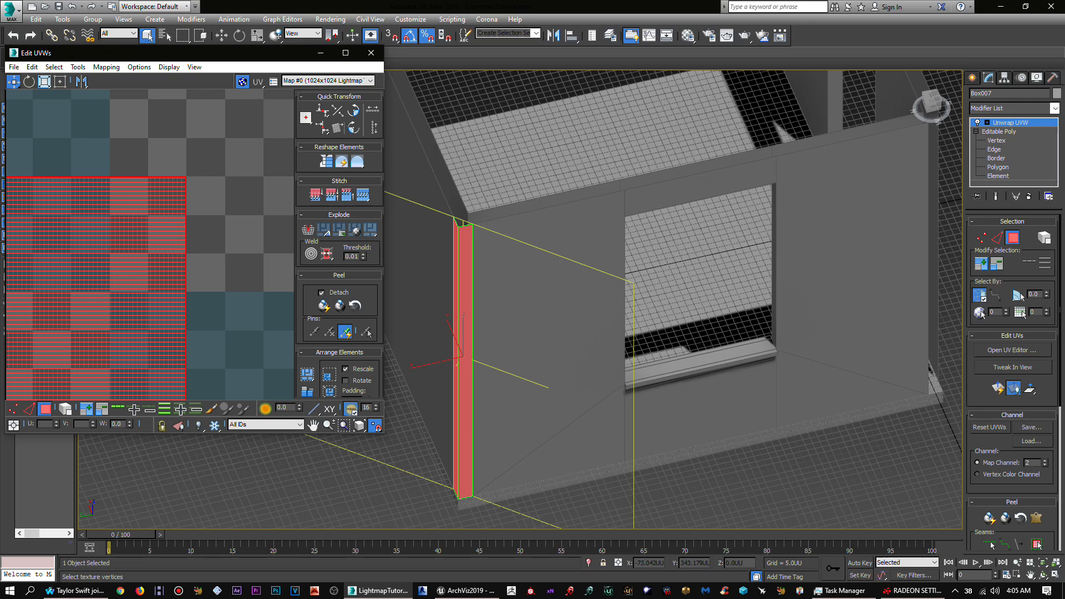
scroll(154, 235, "down", 10)
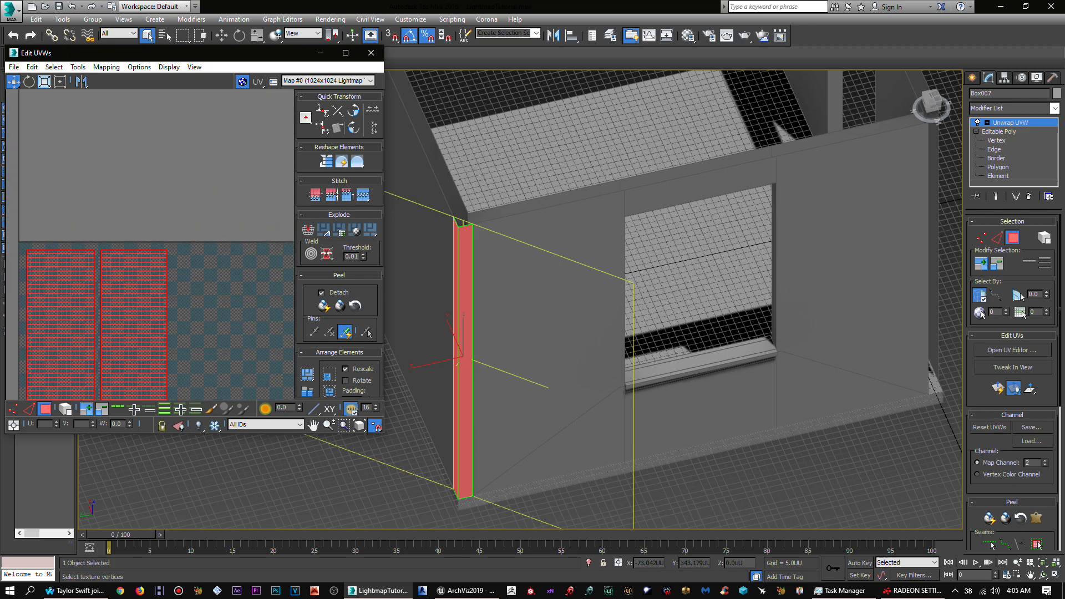
Step: Examine the lower ends of the two shells against the texture's bottom border and the template's squares
mouse_move(154, 236)
middle_mouse_down()
mouse_move(161, 138)
mouse_move(155, 222)
middle_mouse_up()
middle_click_drag(171, 333, 165, 230)
scroll(179, 222, "up", 6)
middle_click_drag(210, 203, 141, 253)
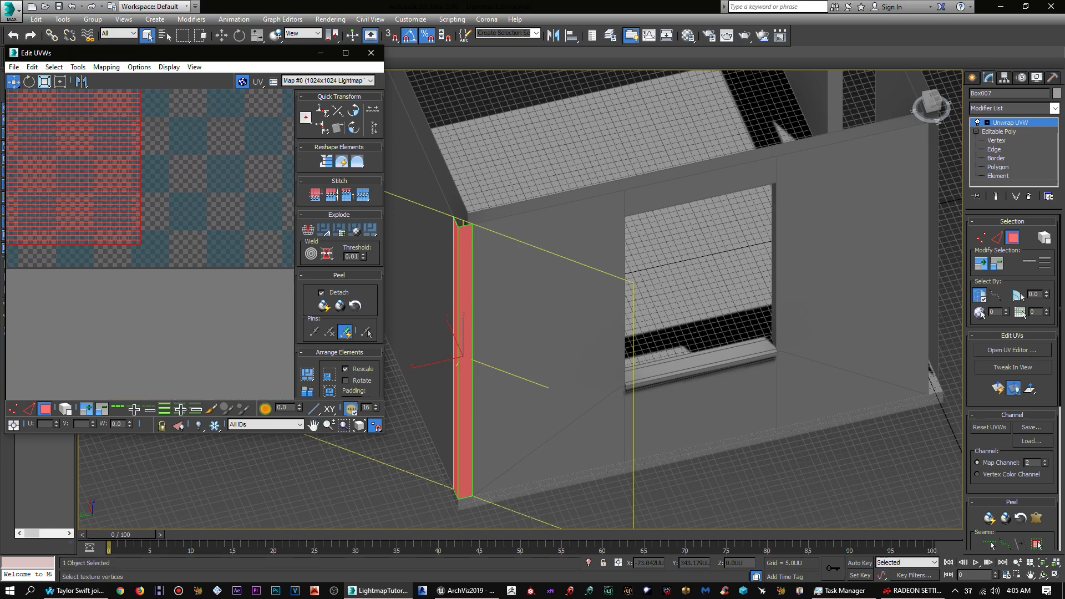
scroll(141, 254, "up", 6)
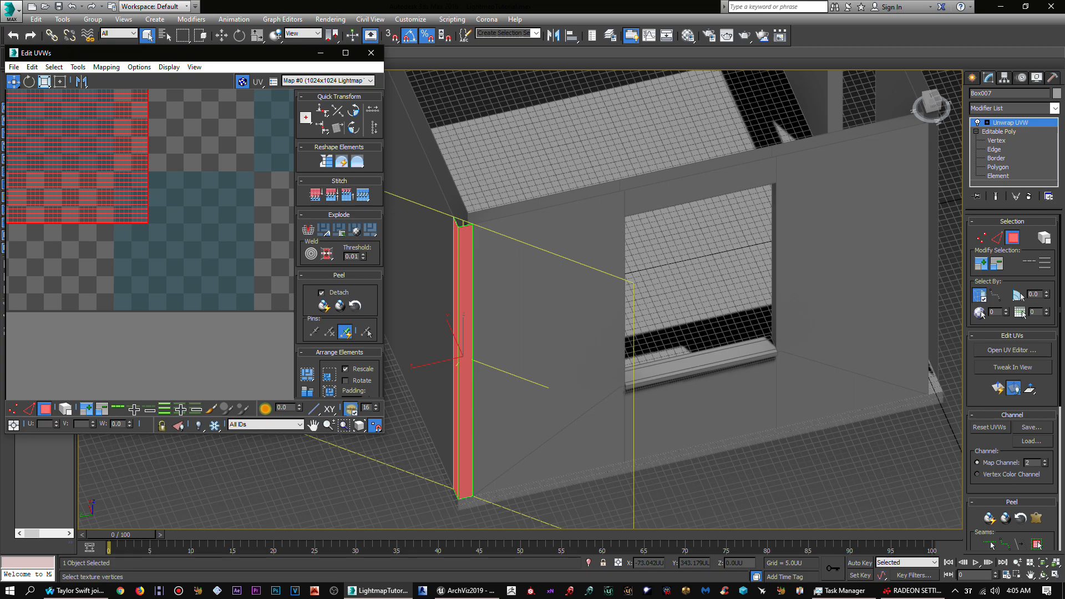
scroll(89, 225, "down", 8)
middle_click_drag(84, 240, 223, 249)
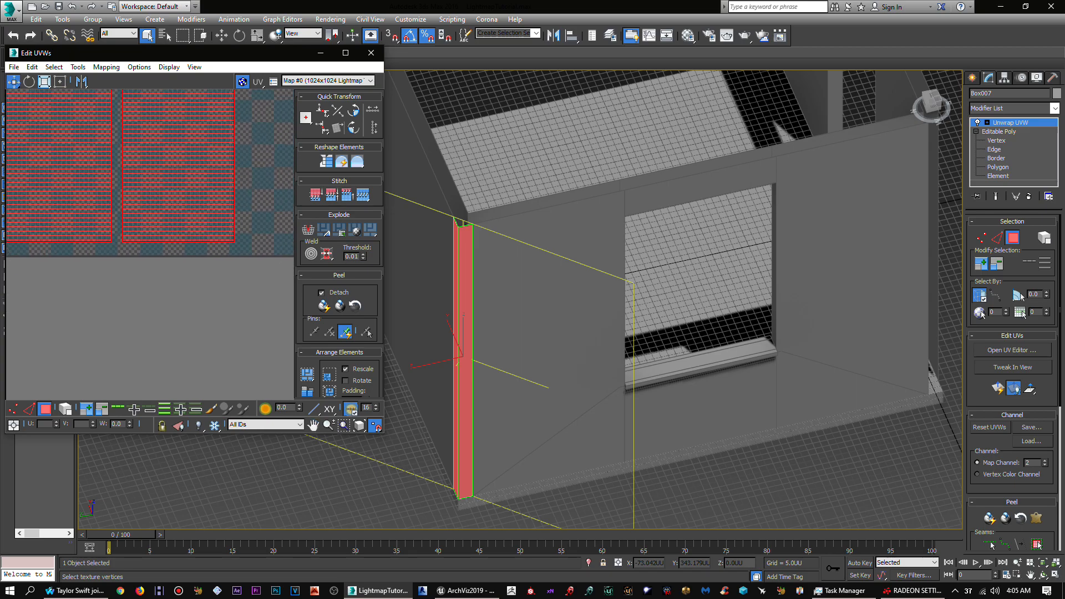
scroll(198, 250, "down", 6)
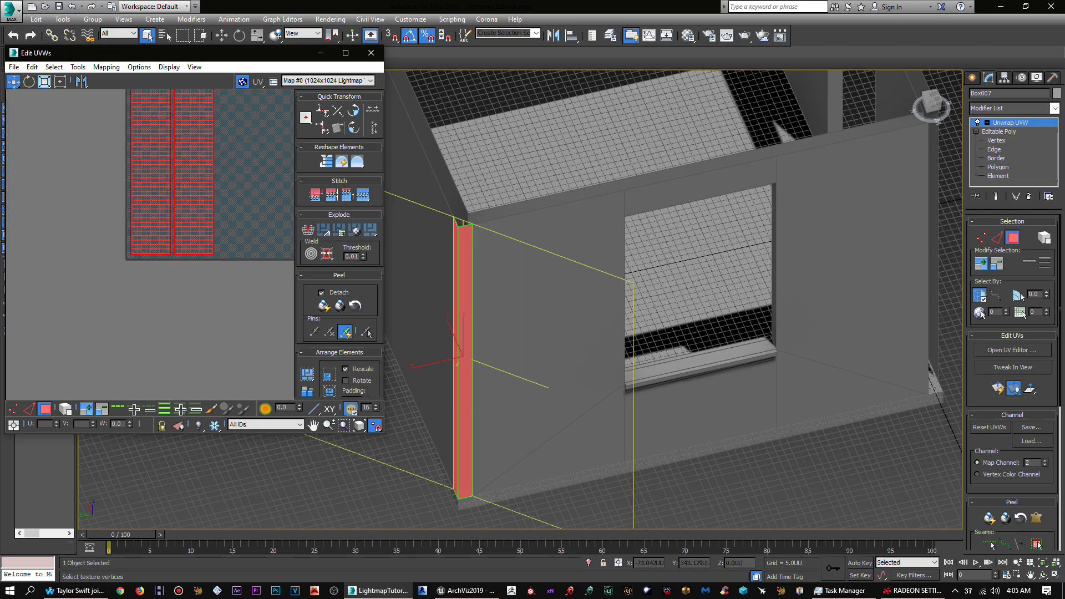
Step: Examine the padding around the shells' upper-left corner and the gap between the two shells
middle_click_drag(195, 119, 194, 238)
middle_click_drag(189, 95, 204, 314)
scroll(196, 211, "down", 3)
scroll(189, 184, "up", 8)
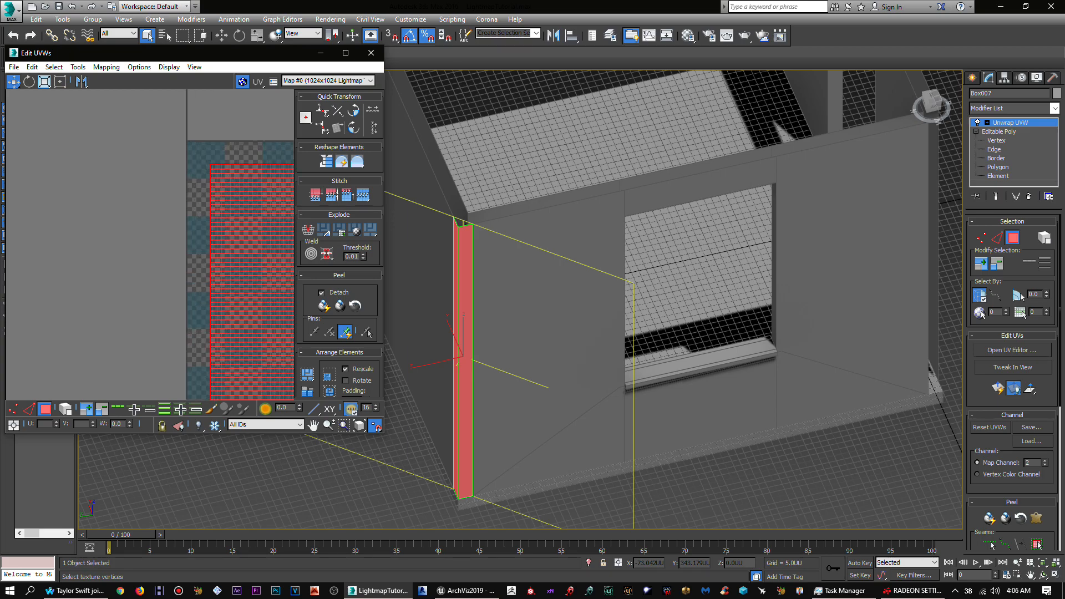
scroll(244, 145, "up", 6)
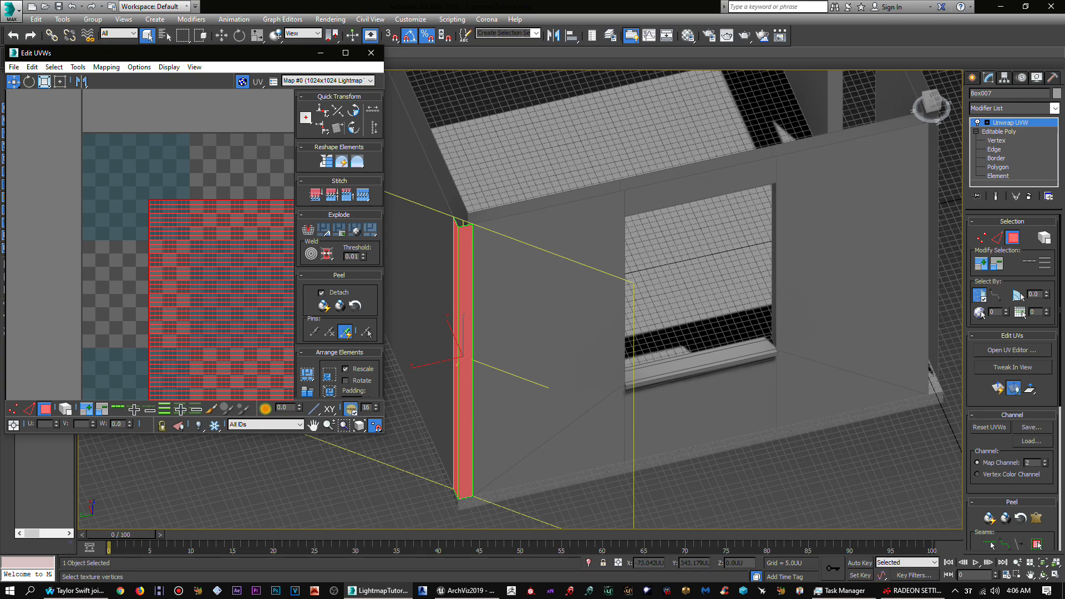
middle_click_drag(232, 257, 117, 211)
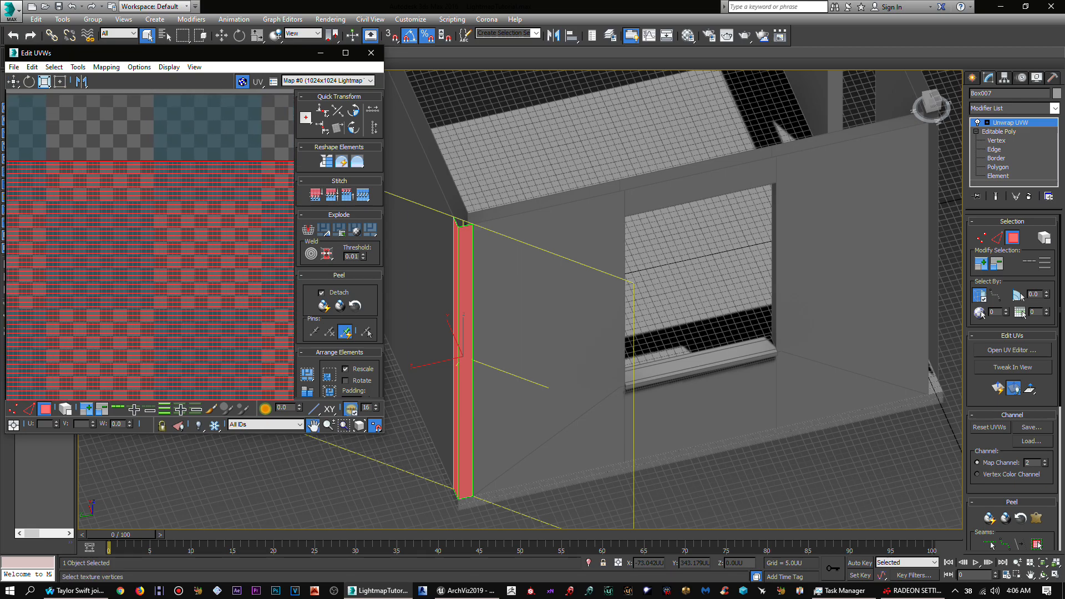
scroll(127, 214, "down", 5)
middle_click_drag(222, 250, 128, 257)
middle_click_drag(61, 250, 122, 254)
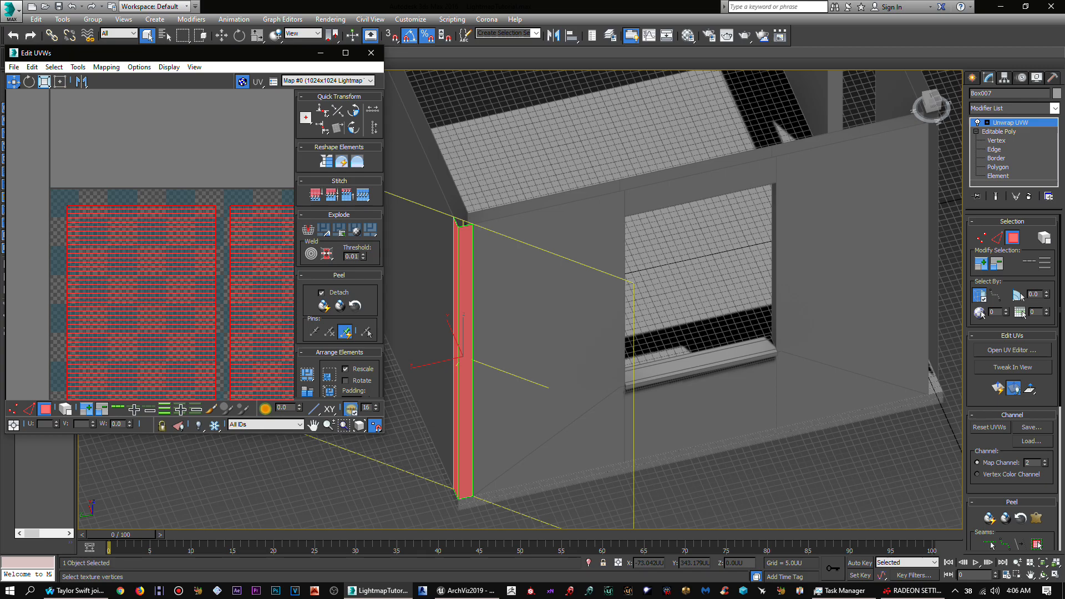
Step: Move both shells toward the texture's upper-left corner, leaving two small template squares of padding
middle_click_drag(122, 254, 266, 256)
scroll(250, 232, "up", 5)
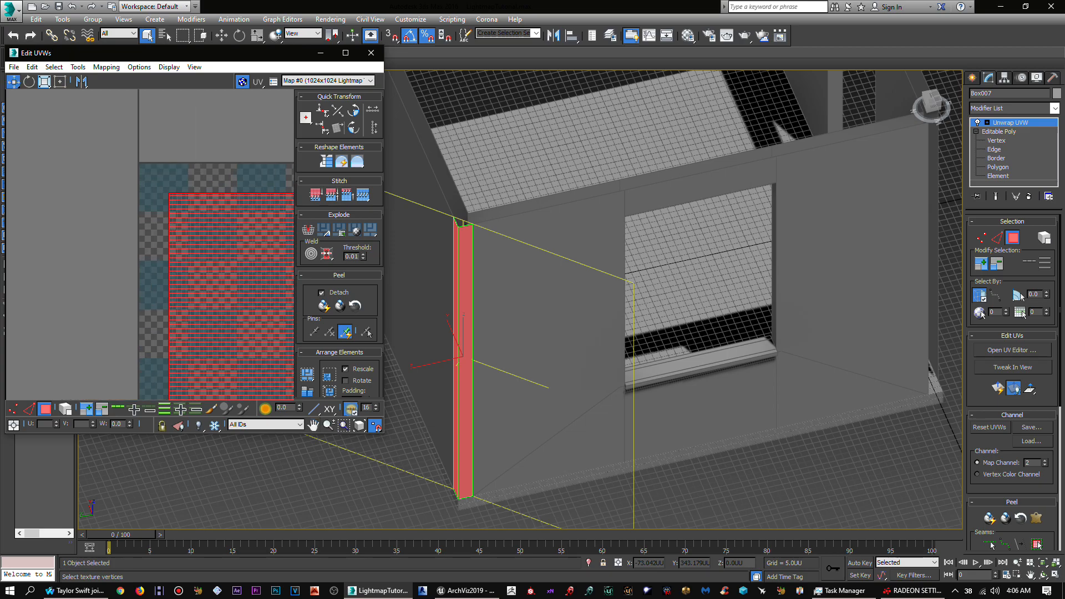
middle_click_drag(222, 228, 303, 303)
left_click_drag(238, 267, 199, 227)
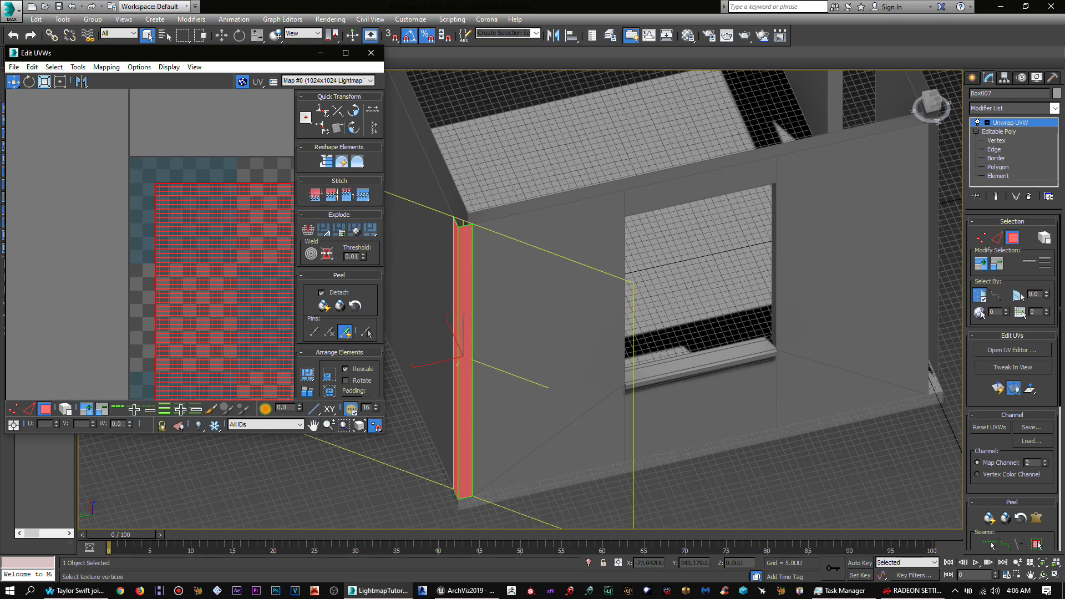
Step: Try moving only the second shell two small squares closer to the first, and move it back
scroll(210, 233, "down", 9)
middle_click_drag(211, 234, 94, 230)
left_click(122, 197)
left_click(170, 266)
scroll(144, 230, "up", 9)
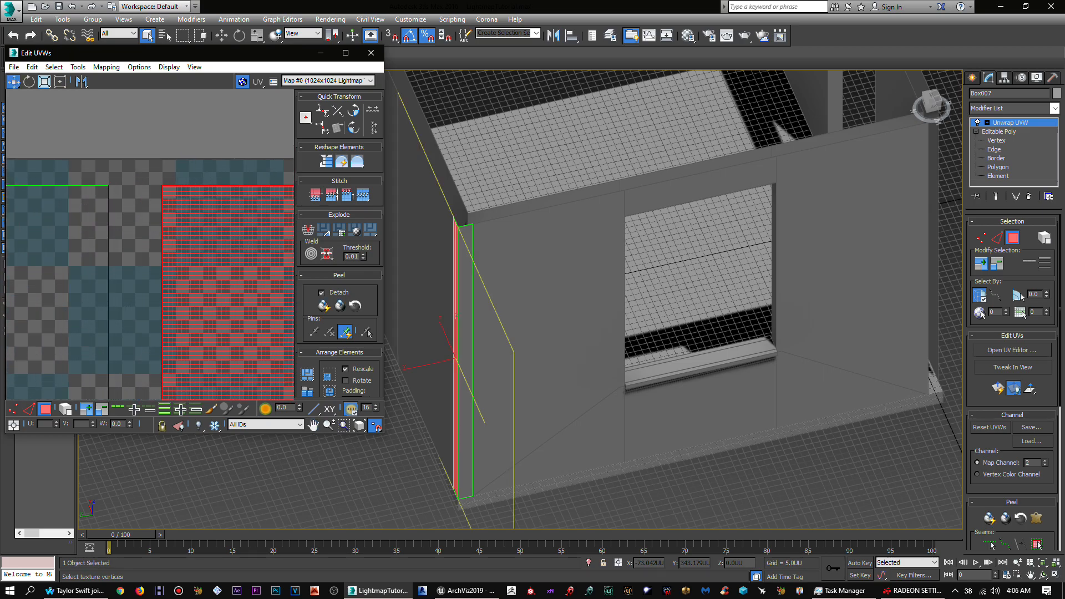
left_click_drag(172, 333, 145, 333)
left_click_drag(174, 221, 201, 219)
Step: Examine the padding between the shells' lower ends and the texture's bottom border, and clear the selection
scroll(202, 218, "down", 6)
scroll(176, 234, "down", 6)
middle_click_drag(261, 300, 176, 133)
middle_click_drag(177, 261, 186, 111)
middle_click_drag(191, 326, 196, 236)
scroll(196, 237, "up", 5)
middle_click_drag(176, 361, 202, 229)
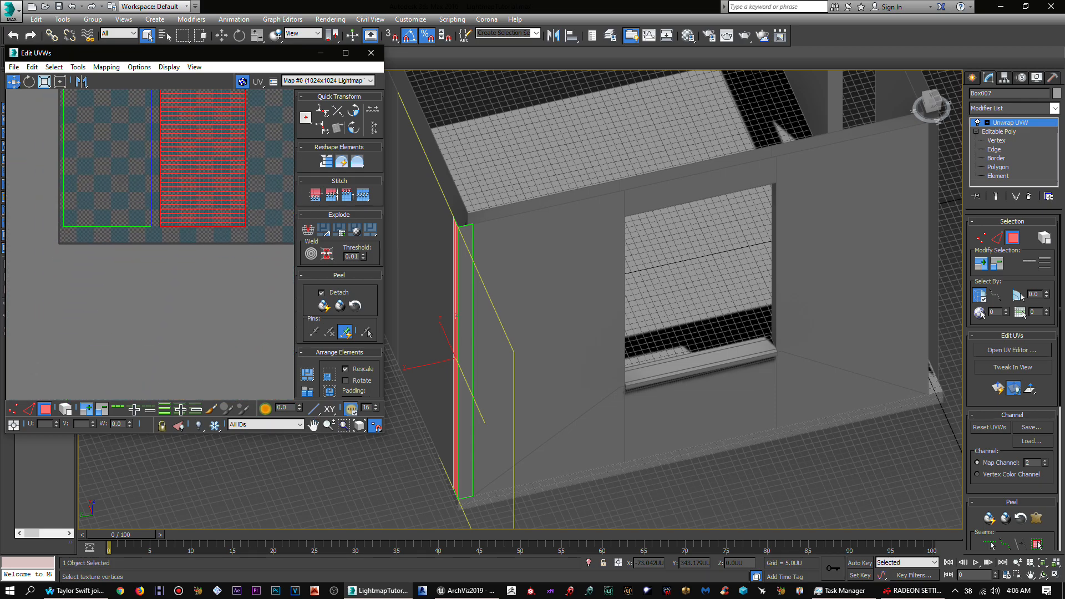
scroll(202, 229, "up", 2)
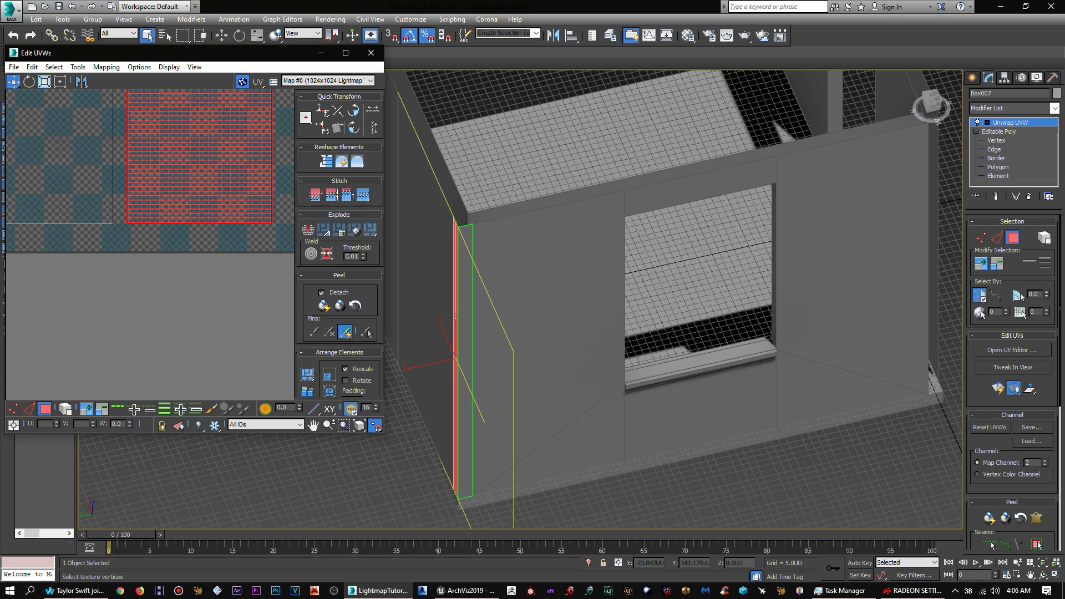
middle_click_drag(100, 245, 146, 249)
scroll(174, 245, "down", 2)
left_click(146, 269)
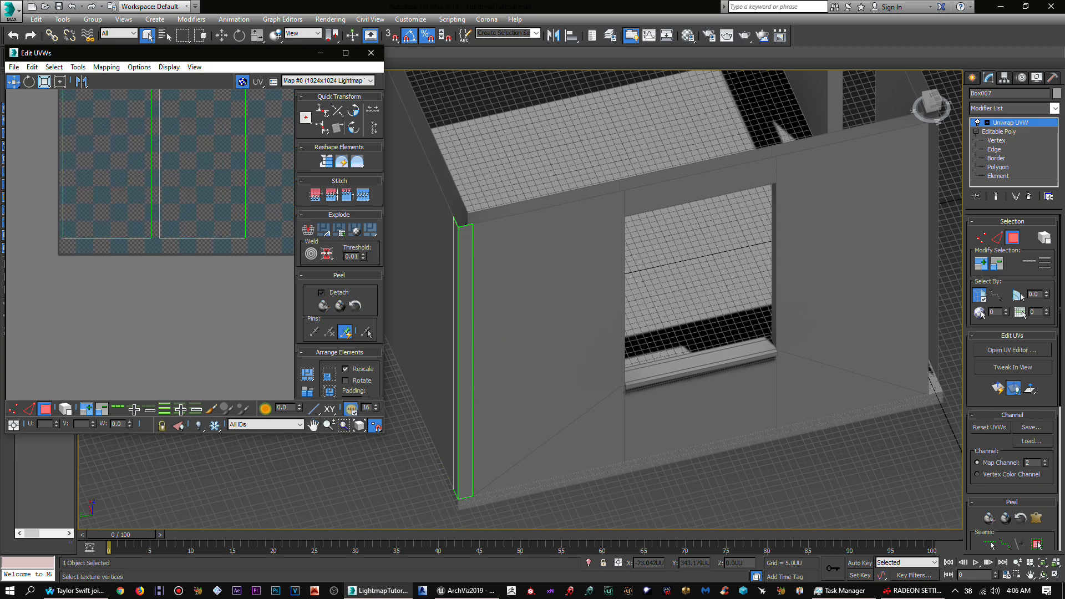
Step: Switch to UV vertex selection and select the bottom vertices of both shells
left_click(13, 409)
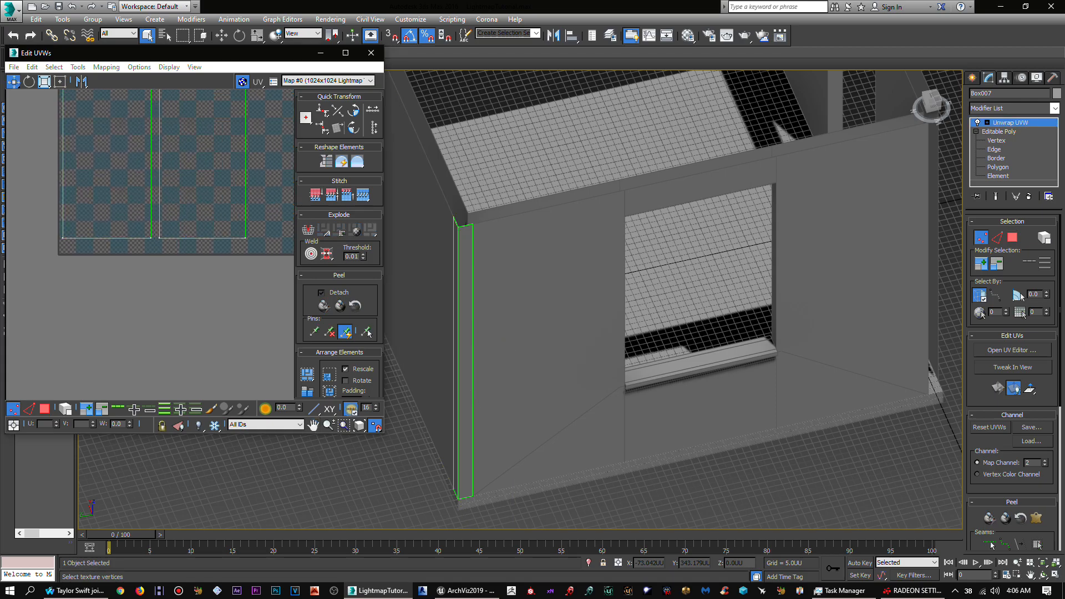
middle_click_drag(131, 238, 131, 273)
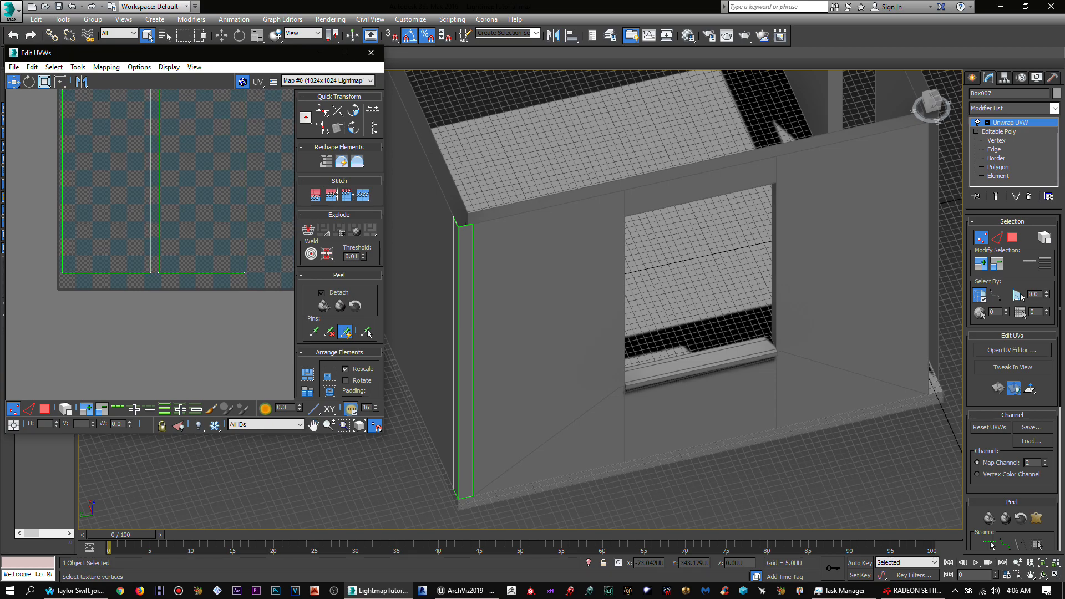
left_click_drag(44, 258, 261, 292)
scroll(88, 278, "up", 3)
middle_click_drag(88, 278, 177, 278)
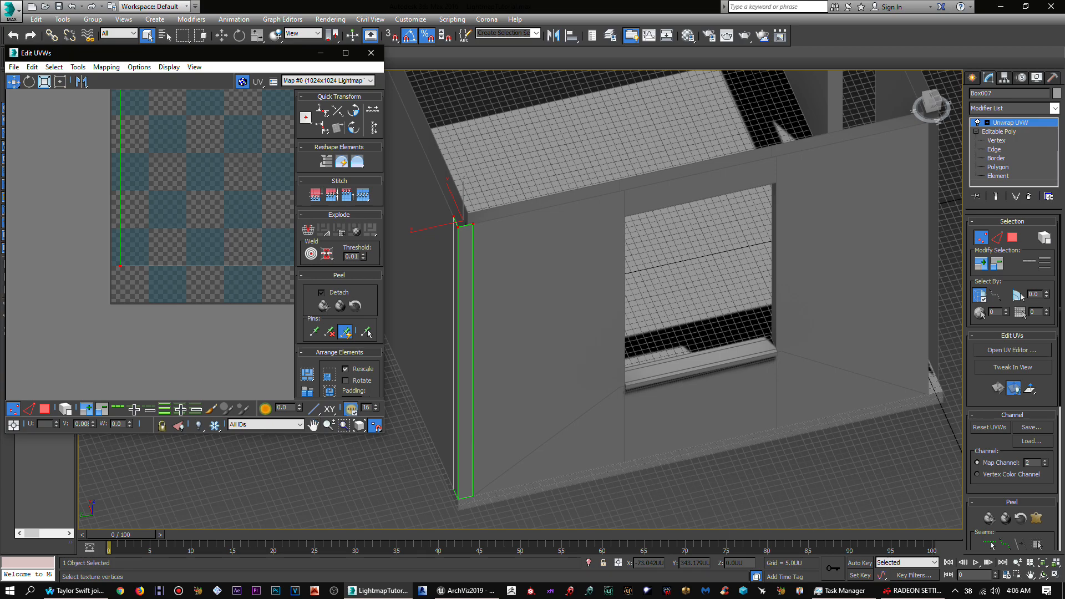
scroll(190, 251, "down", 5)
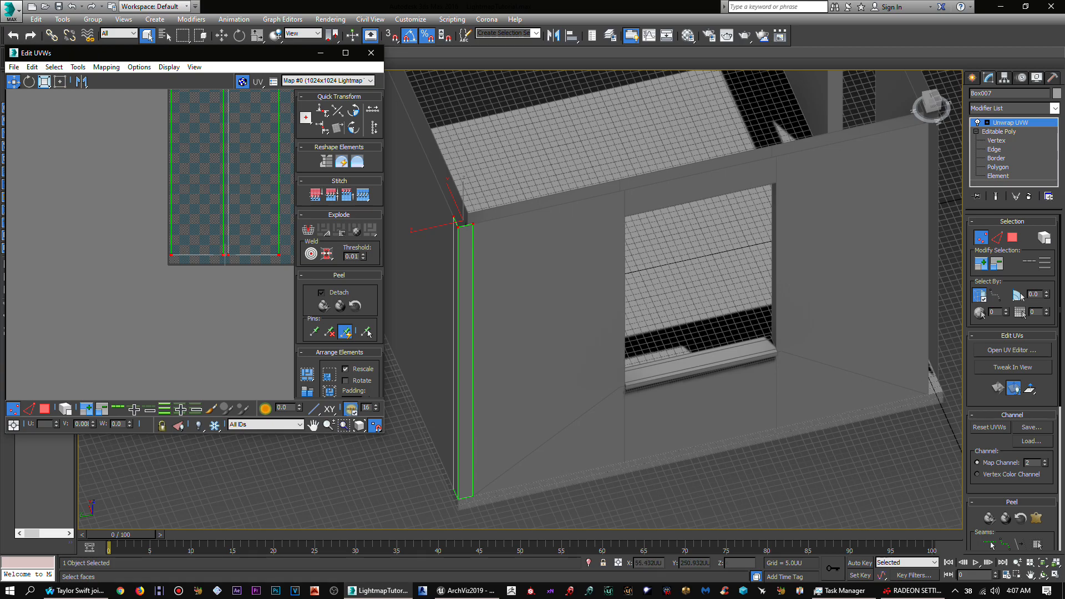
middle_click_drag(738, 119, 539, 278)
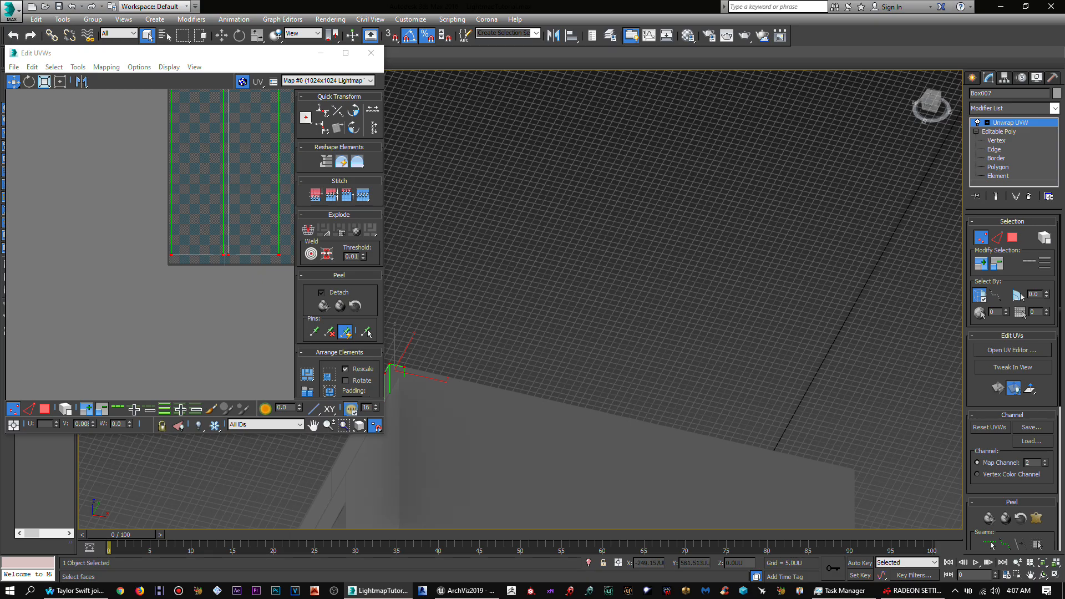
middle_click_drag(538, 338, 592, 276)
middle_click_drag(592, 276, 828, 258, "alt")
Step: Move the selected bottom vertices straight down in Freeform mode, leaving two small squares of padding above the texture's bottom border
scroll(236, 240, "up", 2)
middle_click_drag(222, 240, 361, 176)
scroll(164, 245, "up", 1)
middle_click_drag(164, 246, 193, 242)
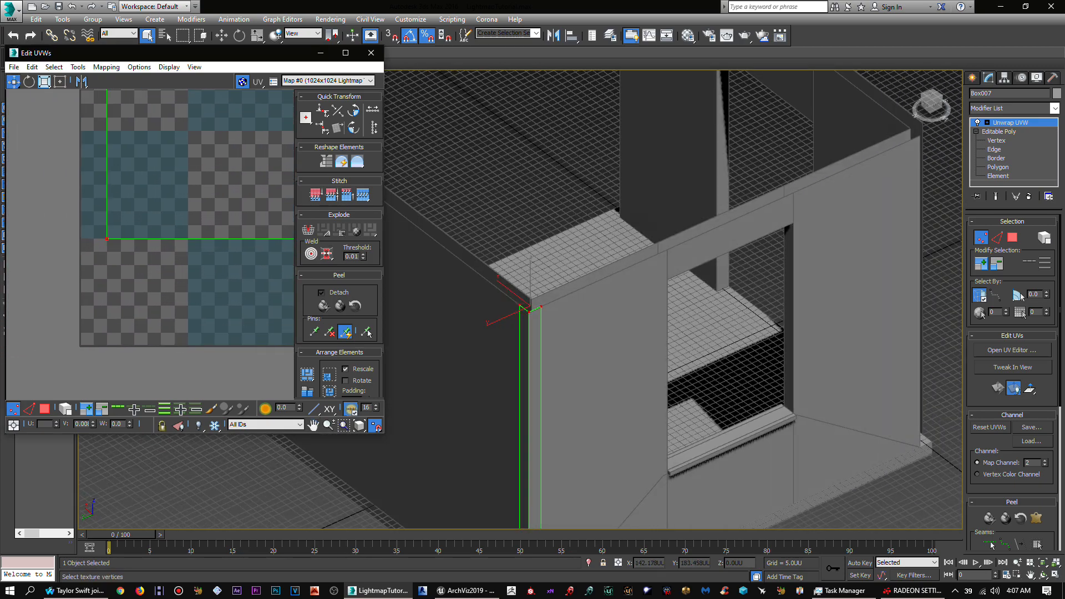
scroll(193, 242, "down", 2)
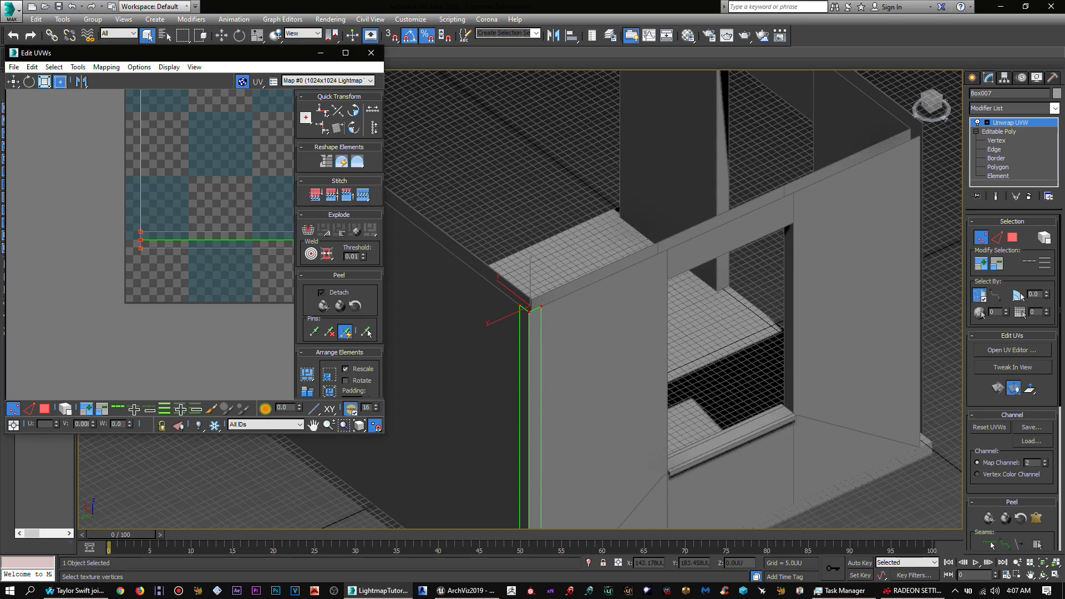
left_click(60, 82)
left_click_drag(217, 240, 217, 288)
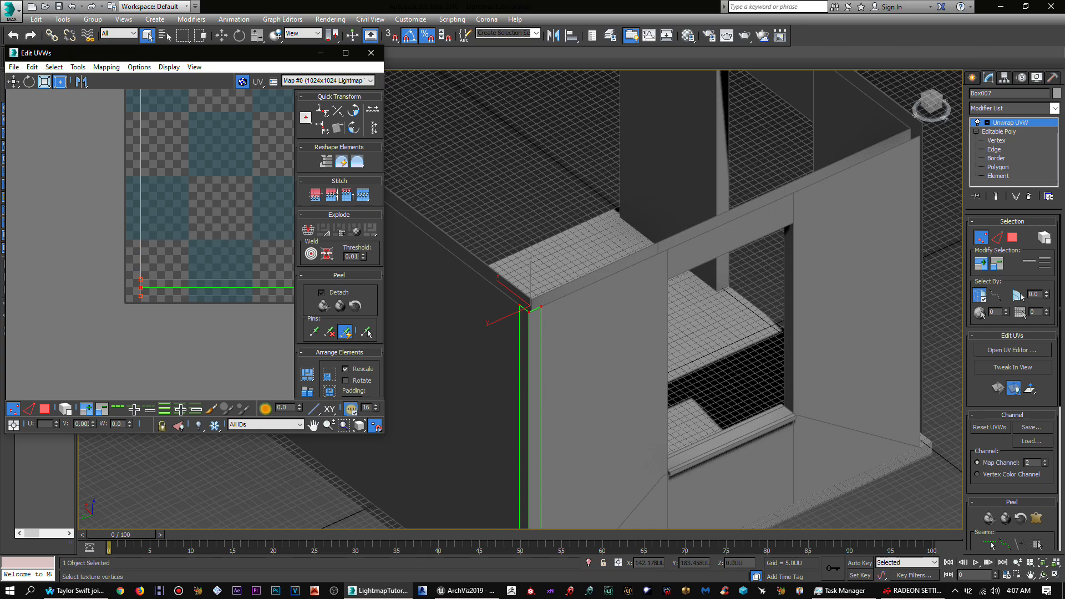
Step: Examine the padding at the two shells' bottom corners against the lightmap template's squares, and clear the vertex selection
scroll(225, 298, "down", 7)
middle_click_drag(225, 298, 140, 300)
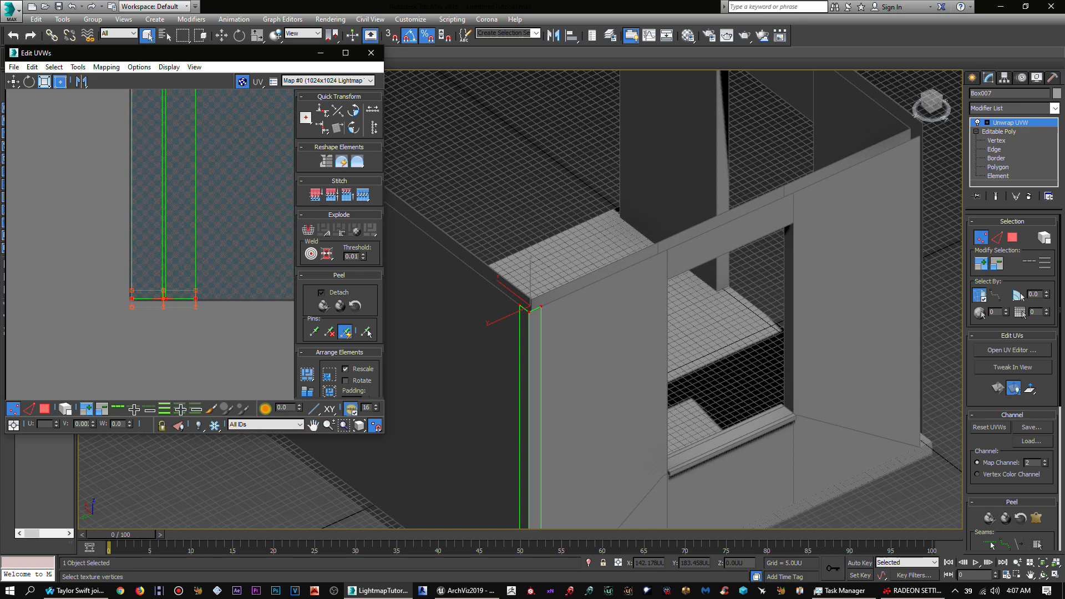
scroll(192, 298, "up", 10)
left_click(161, 302)
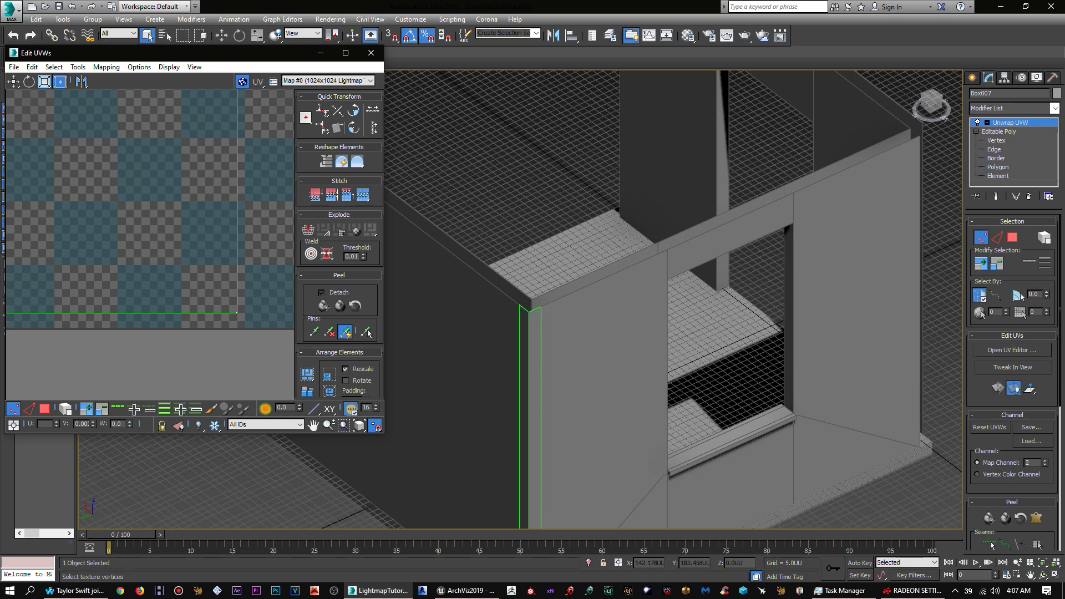
scroll(161, 303, "down", 5)
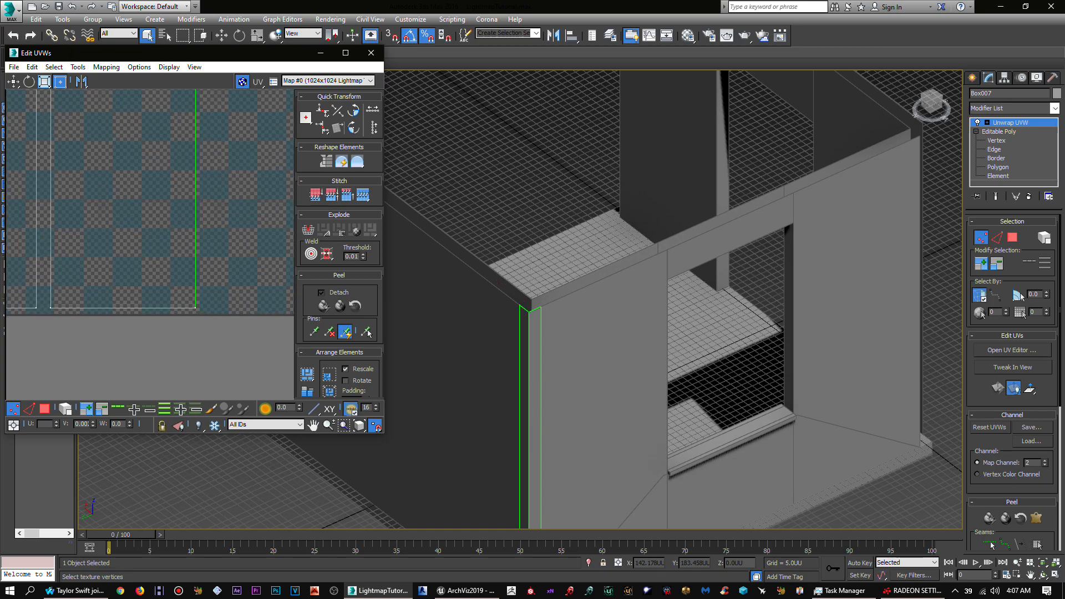
scroll(111, 272, "down", 8)
middle_click_drag(111, 260, 190, 294)
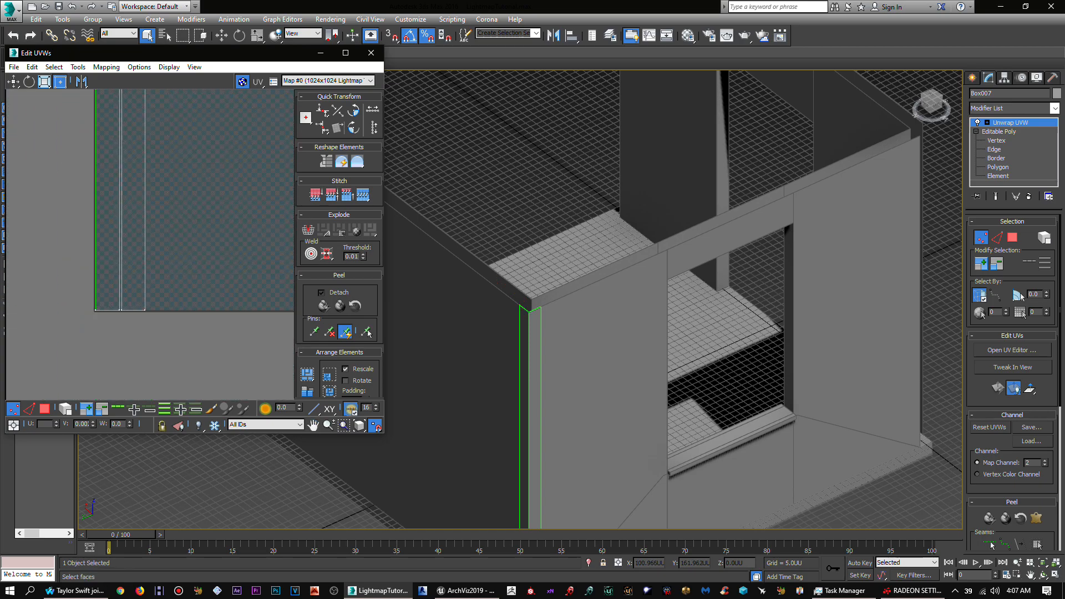
Step: Examine the shells' upper ends and the gap between them, and review their overall placement in the texture
middle_click_drag(155, 112, 167, 219)
scroll(167, 219, "down", 10)
scroll(165, 175, "up", 7)
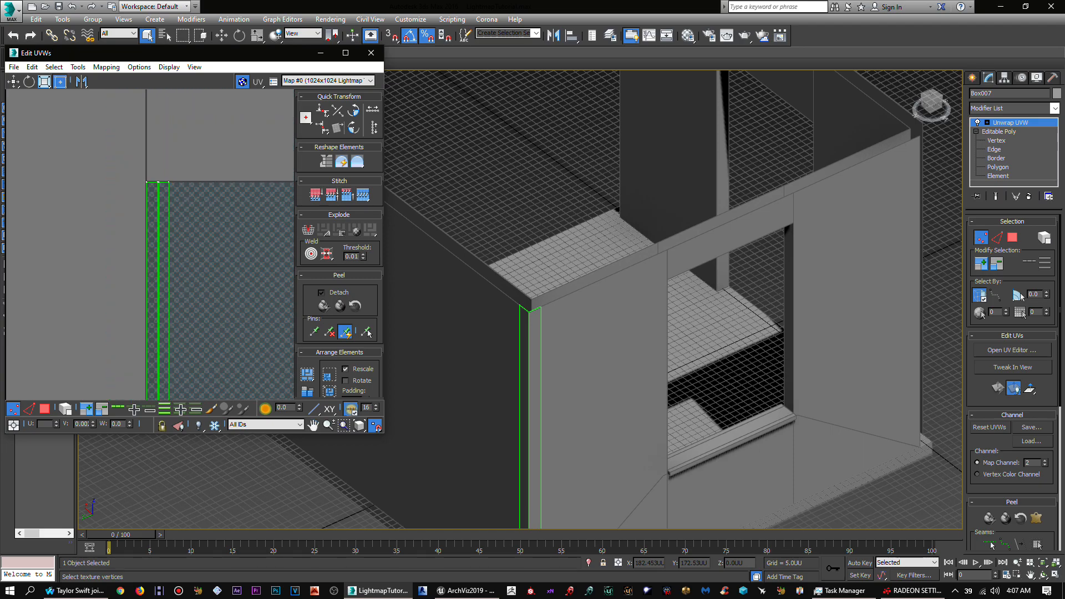
scroll(157, 185, "up", 8)
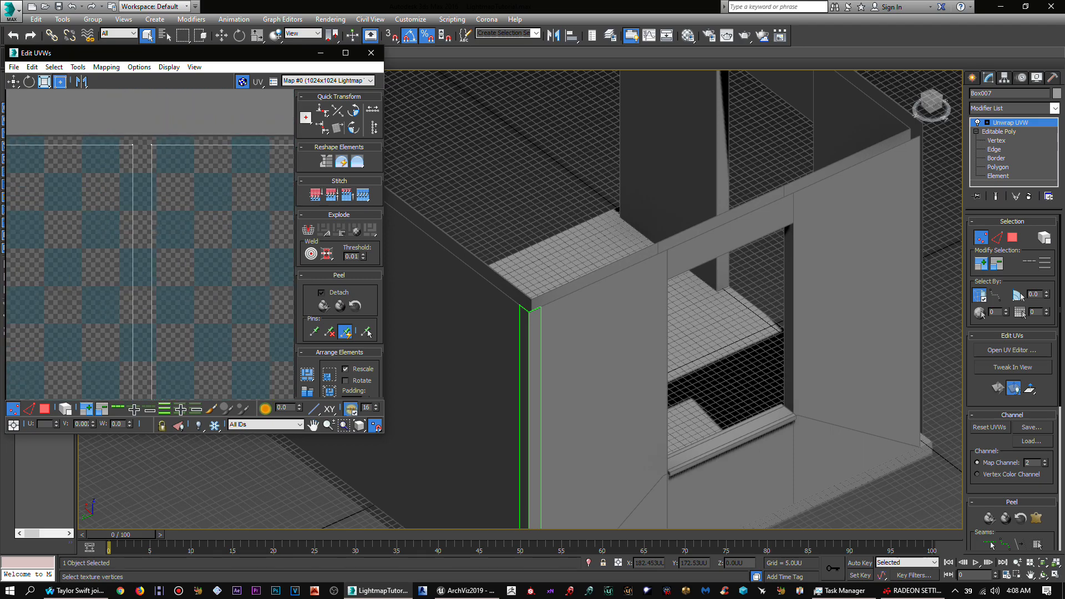
scroll(167, 220, "down", 8)
middle_click_drag(181, 310, 183, 150)
scroll(182, 234, "down", 4)
middle_click_drag(211, 210, 134, 216)
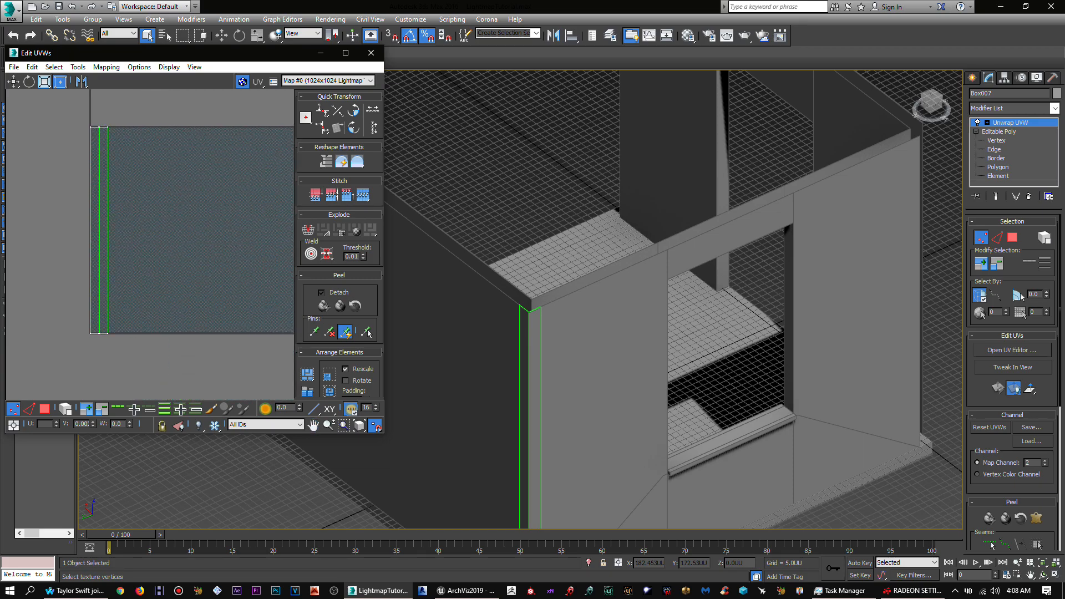
scroll(187, 270, "down", 2)
middle_click_drag(188, 271, 135, 271)
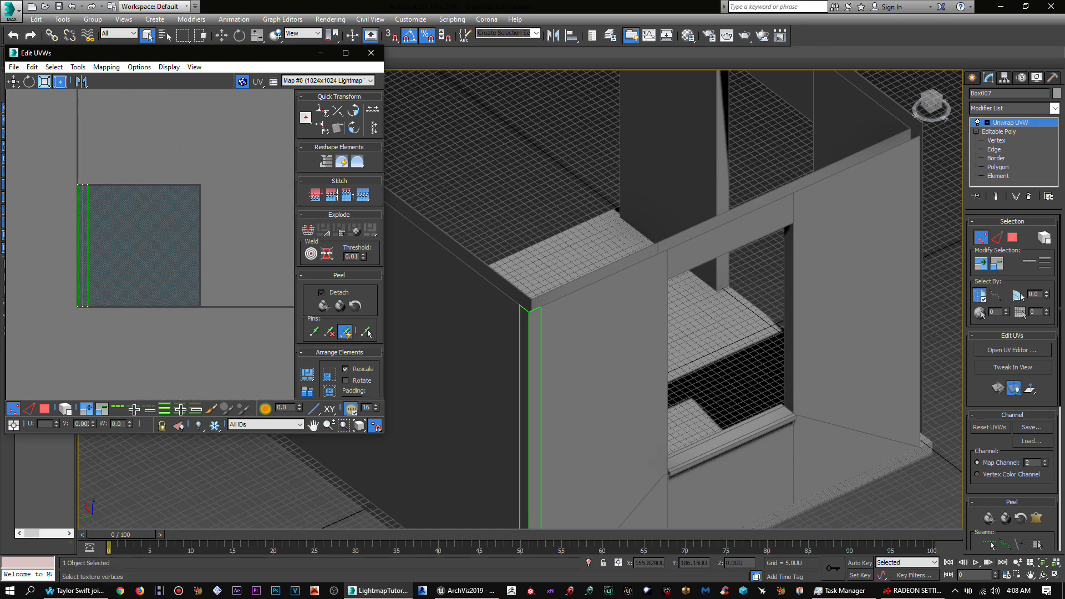
Step: Collapse the entire modifier stack of Box007, and add an Unwrap UVW modifier to the window wall Box006
right_click(1010, 123)
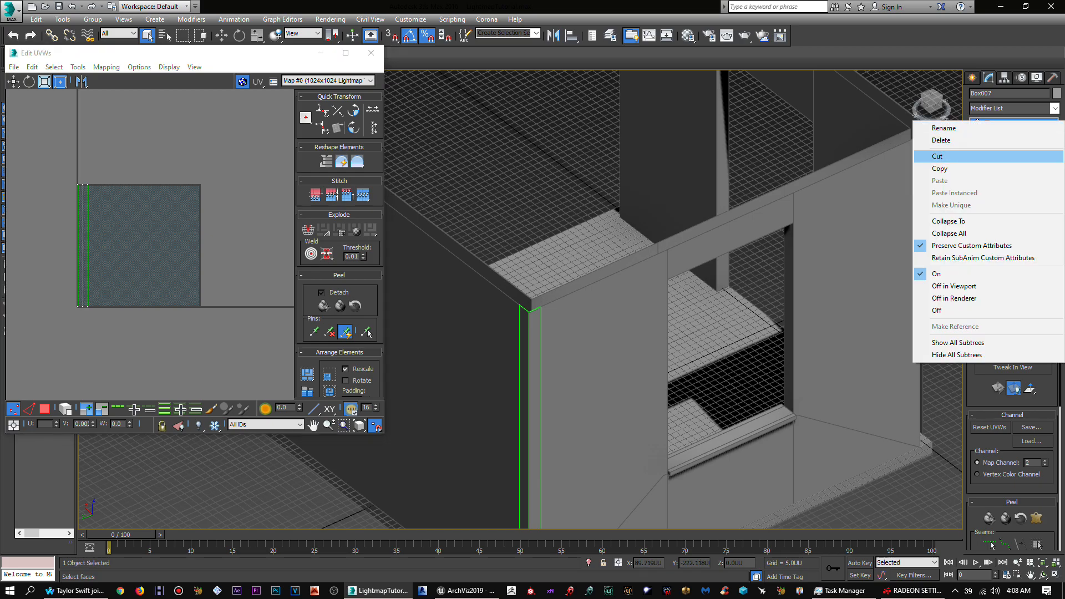
left_click(954, 233)
left_click(849, 311)
left_click(1056, 108)
left_click_drag(1055, 194, 1056, 452)
left_click(999, 475)
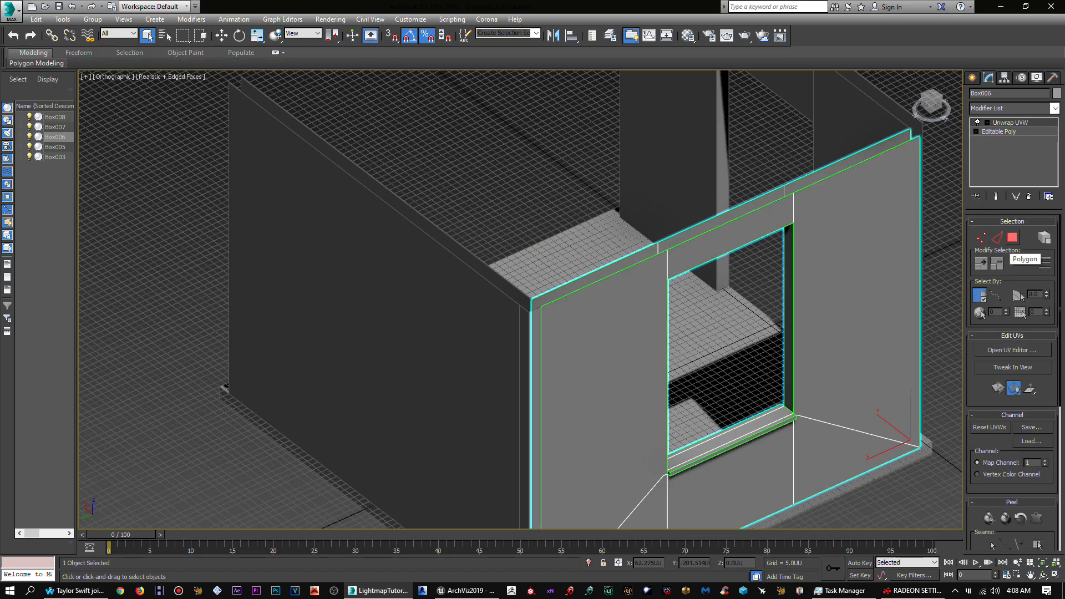
Step: Open the window wall's UV editor in polygon mode and load 1024x1024 Lightmap Template.bmp as its background texture
left_click(1013, 238)
left_click(1012, 350)
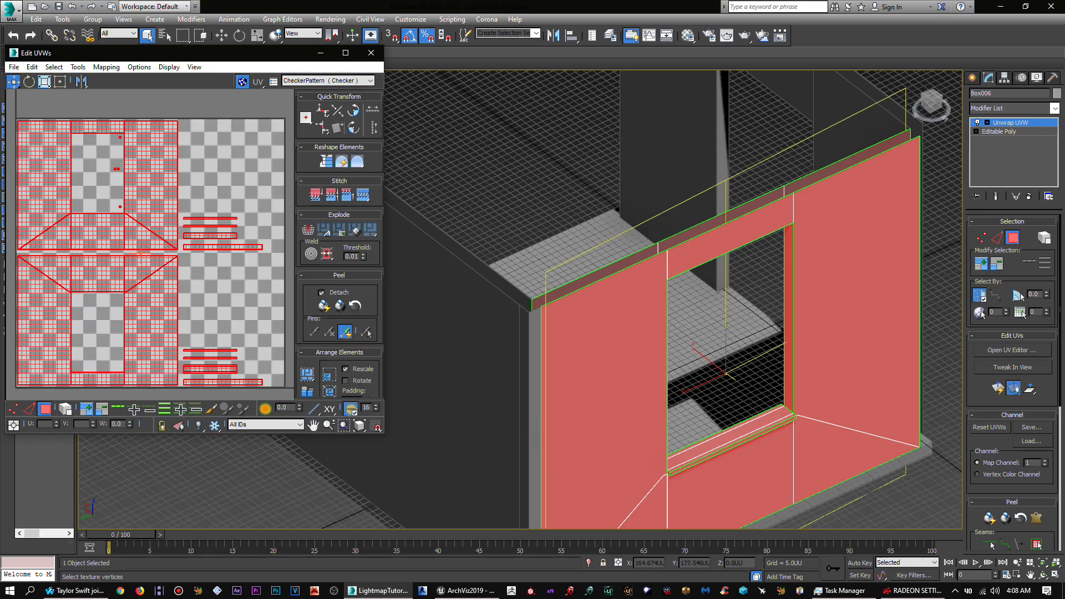
left_click(327, 80)
left_click(311, 99)
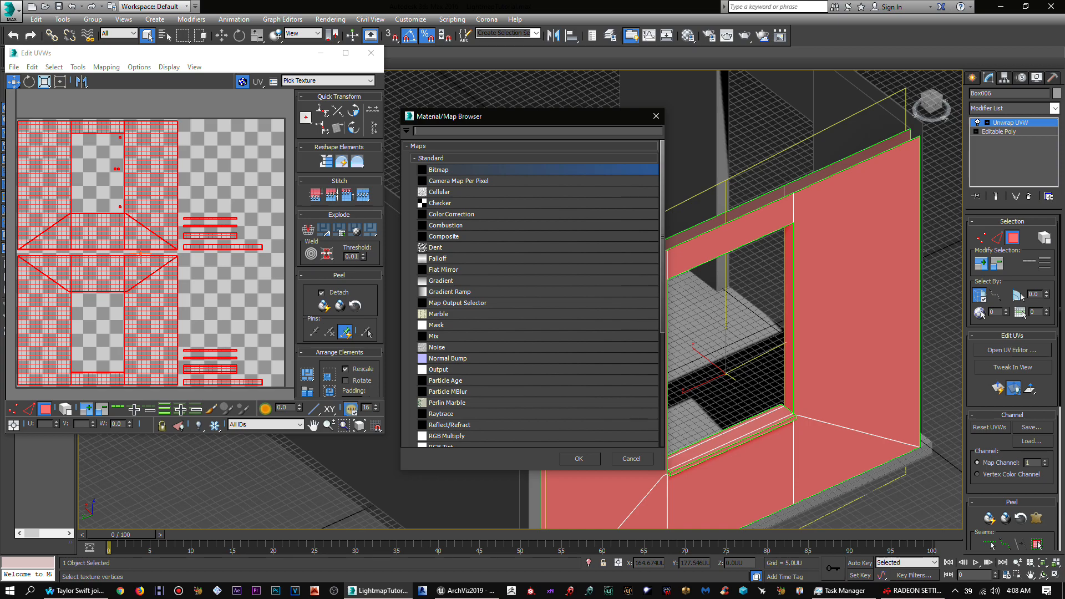
double_click(439, 169)
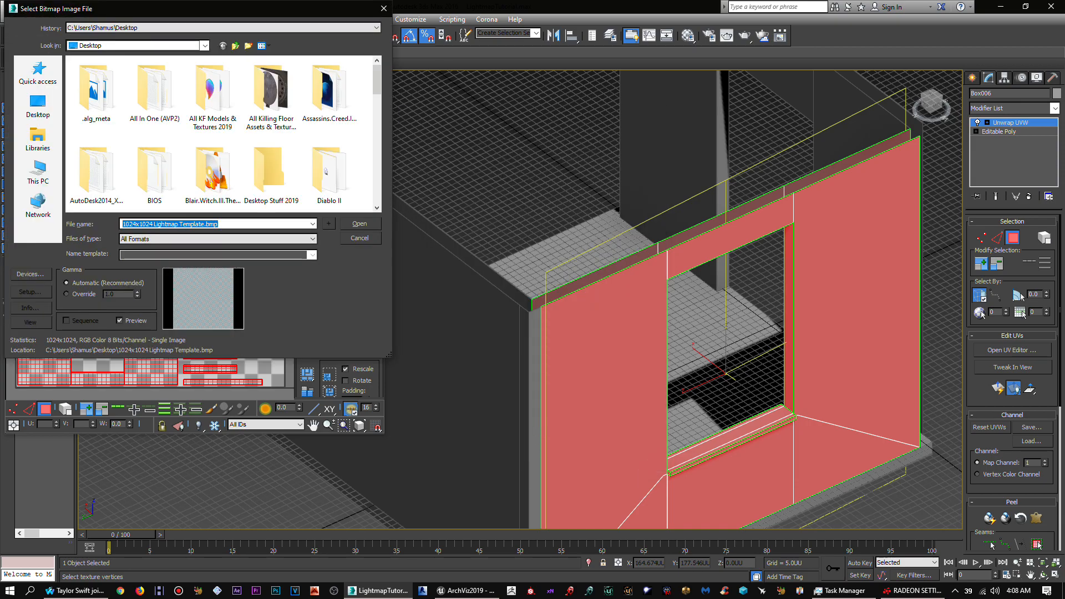
left_click(360, 224)
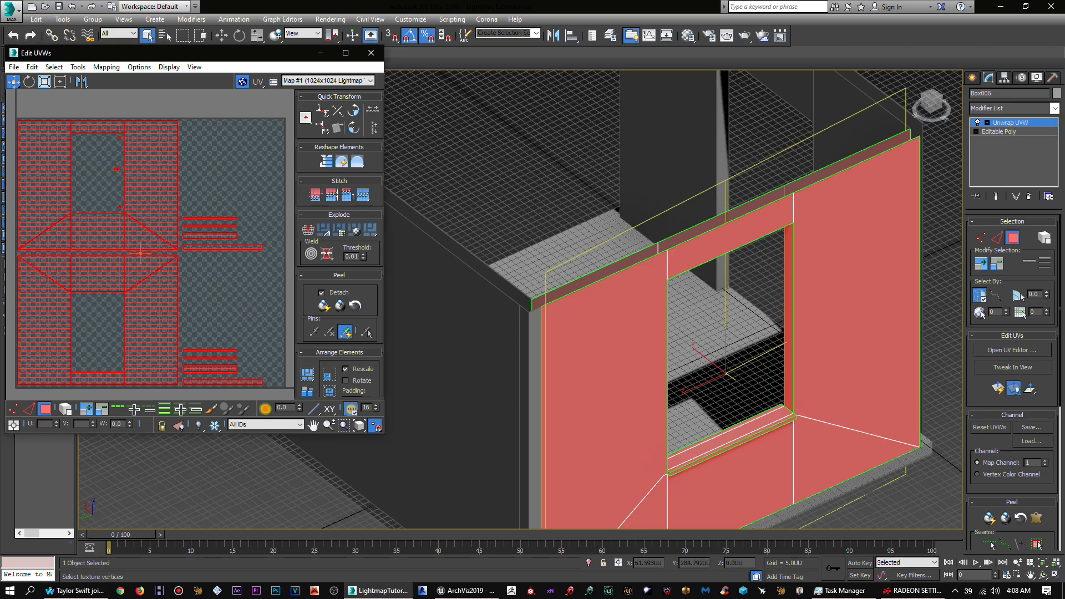
Step: Examine the window wall's UV shells and the padding along their edges against the lightmap template's squares
middle_click_drag(83, 333, 248, 292)
scroll(183, 285, "up", 3)
middle_click_drag(225, 358, 209, 230)
scroll(212, 235, "up", 2)
scroll(166, 316, "up", 4)
middle_click_drag(166, 316, 187, 208)
scroll(171, 270, "up", 3)
middle_click_drag(171, 270, 223, 204)
left_click_drag(224, 204, 150, 278)
scroll(160, 272, "down", 4)
middle_click_drag(161, 272, 207, 246)
middle_click_drag(261, 208, 173, 258)
scroll(173, 258, "down", 3)
middle_click_drag(268, 146, 220, 206)
Step: Examine the tiny square shells inside the window opening's UV area and how they align with the template's pixels
middle_click_drag(215, 128, 209, 277)
scroll(209, 277, "up", 5)
scroll(167, 244, "down", 6)
scroll(170, 250, "up", 2)
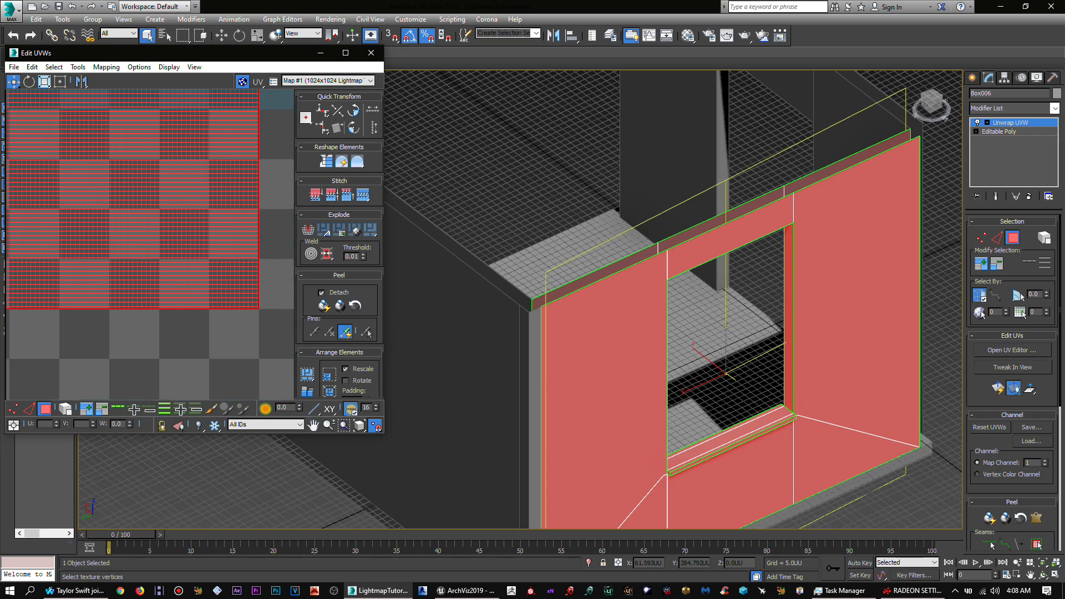
scroll(171, 254, "down", 6)
middle_click_drag(171, 255, 215, 267)
scroll(214, 268, "up", 4)
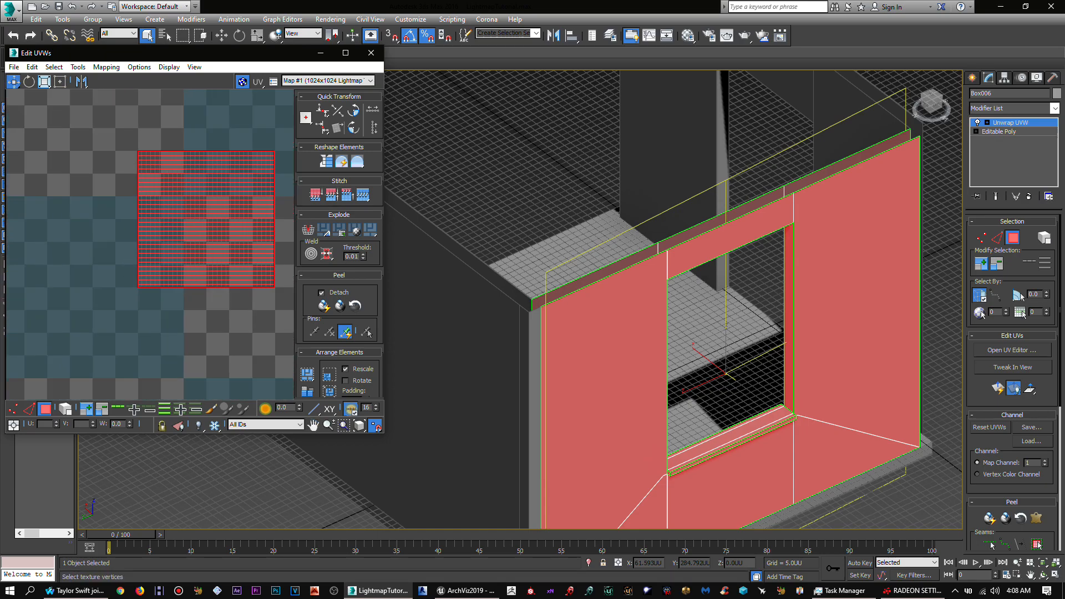
scroll(150, 245, "up", 4)
scroll(183, 235, "down", 3)
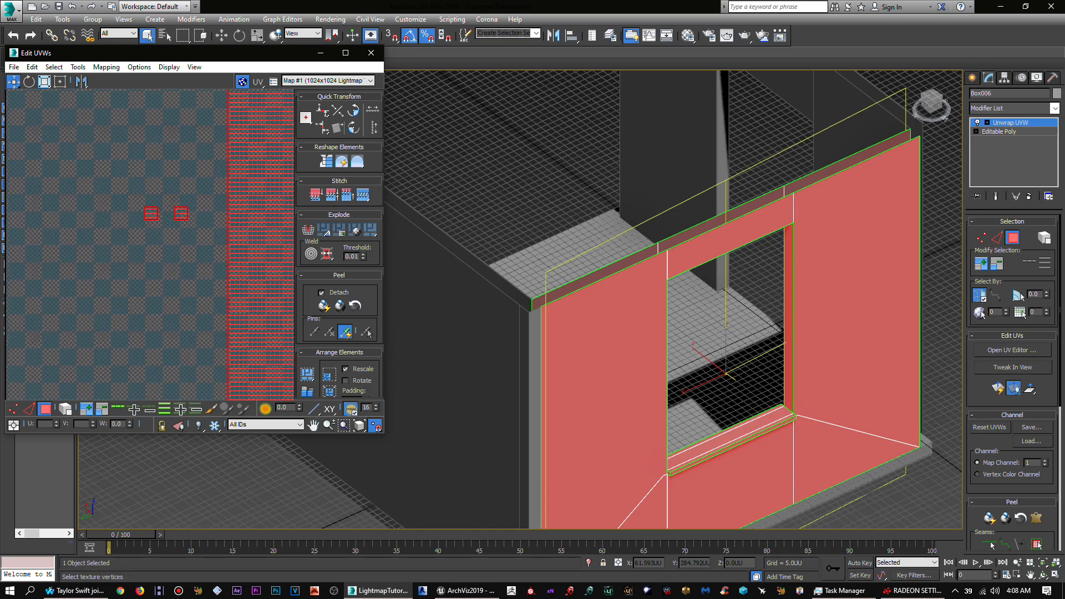
scroll(683, 497, "up", 6)
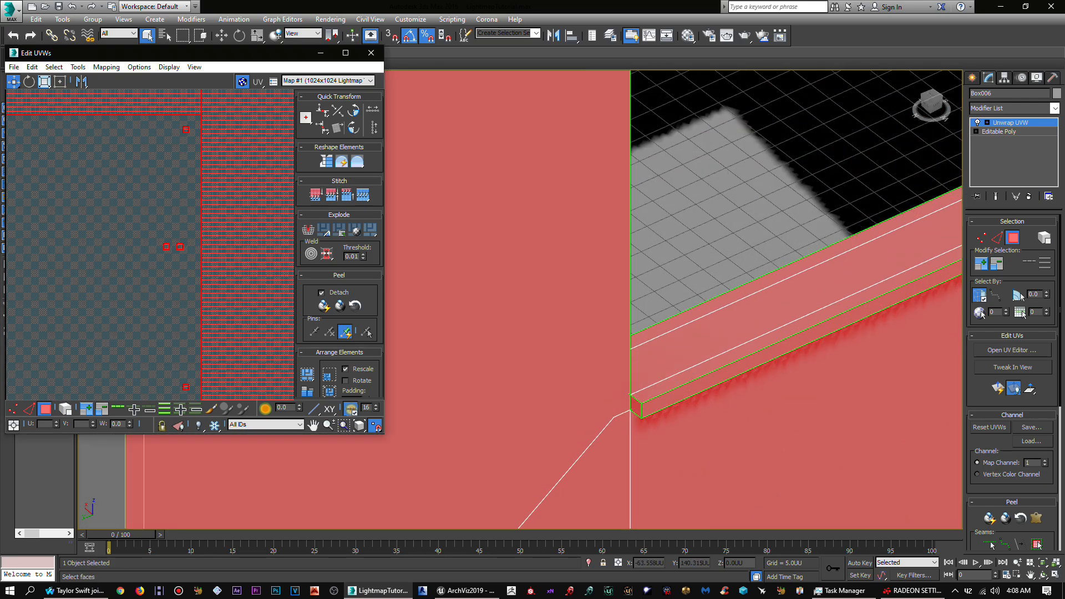
Step: Examine the window sill's front, end and underside in the 3D model
middle_click_drag(732, 450, 664, 370)
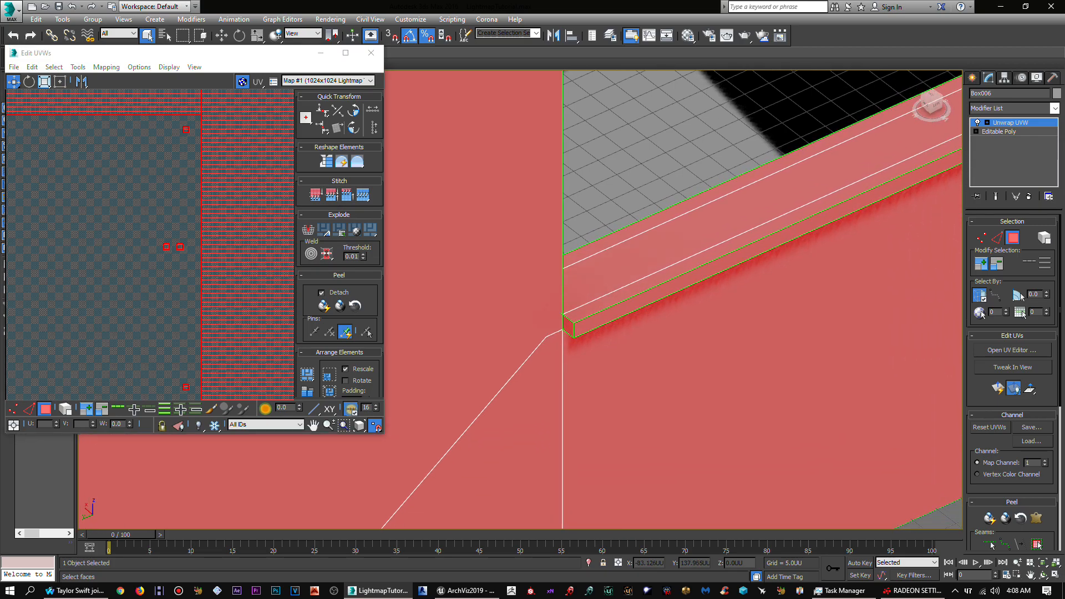
scroll(627, 267, "down", 3)
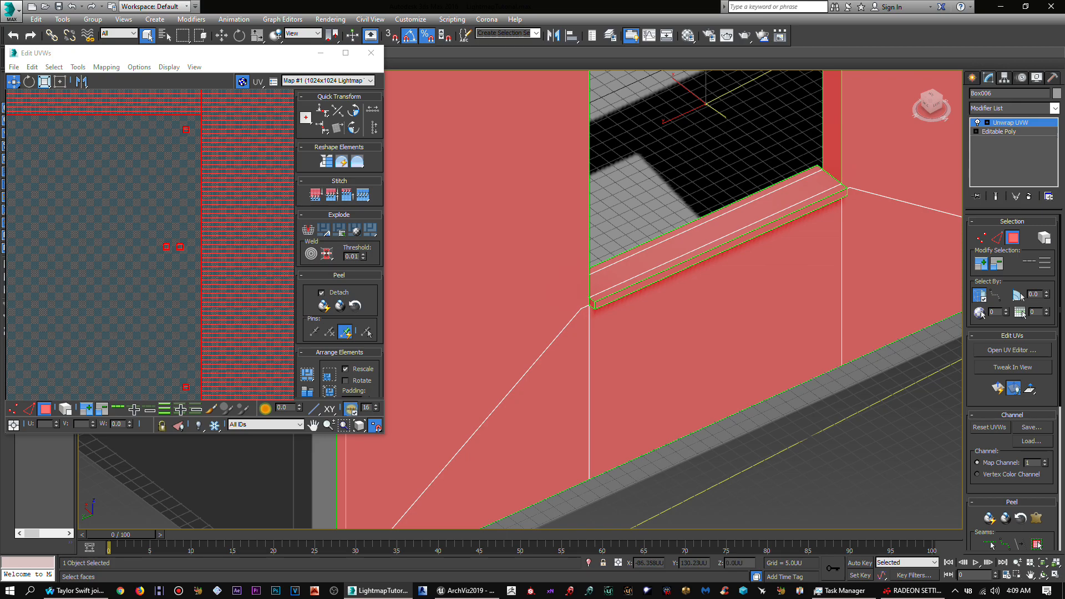
middle_click_drag(655, 344, 653, 226, "alt")
scroll(633, 188, "up", 8)
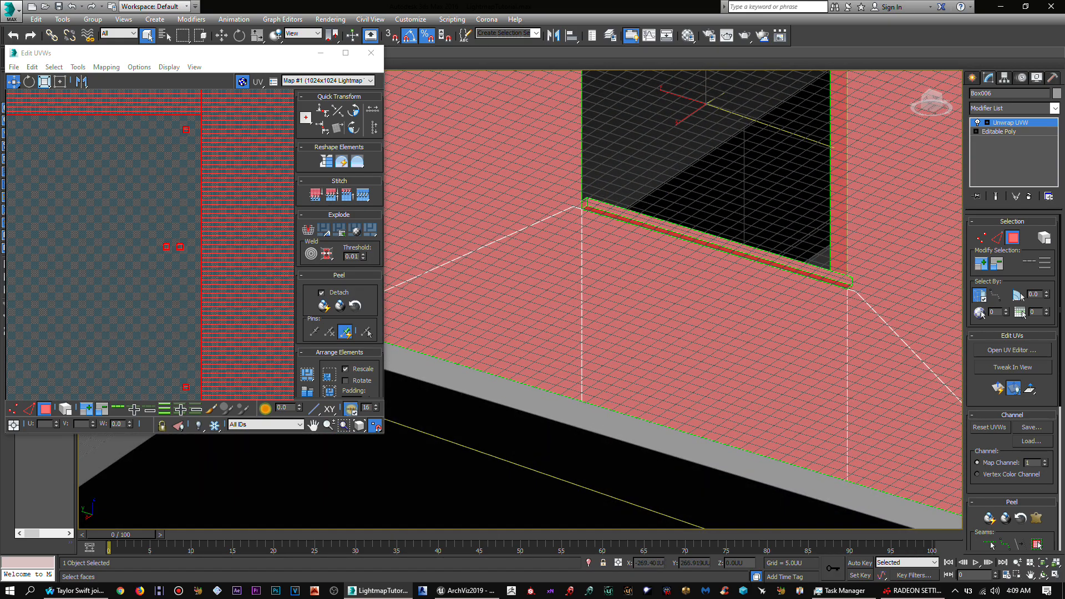
middle_click_drag(633, 188, 673, 246)
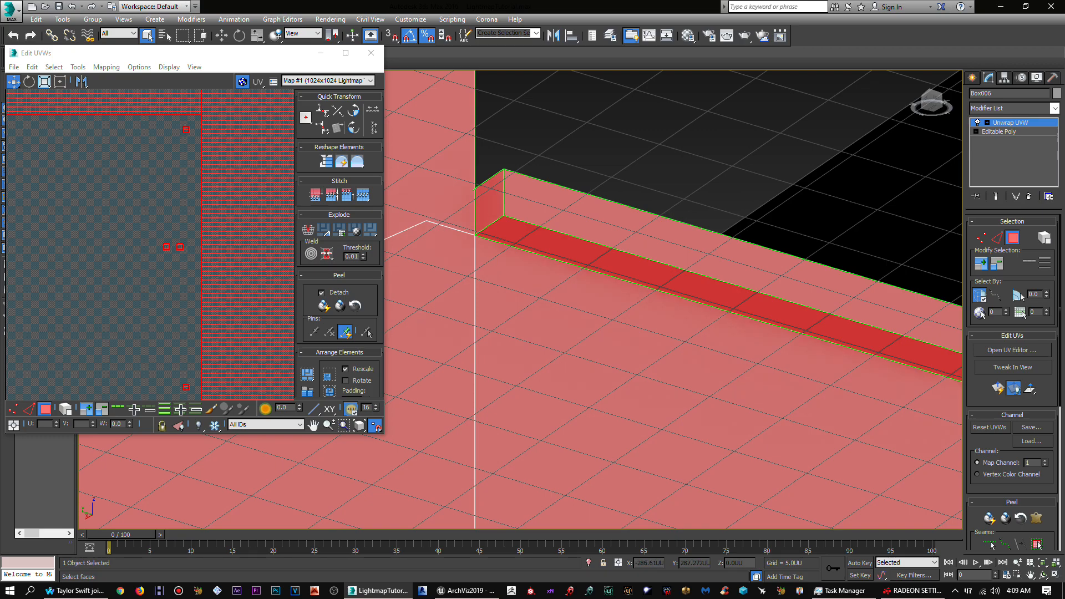
middle_click_drag(666, 239, 651, 150, "alt")
Step: Select the three top faces of the window sill to identify their UV shells
left_click(648, 139)
left_click(652, 219, "ctrl")
left_click(674, 301, "ctrl")
scroll(721, 233, "down", 3)
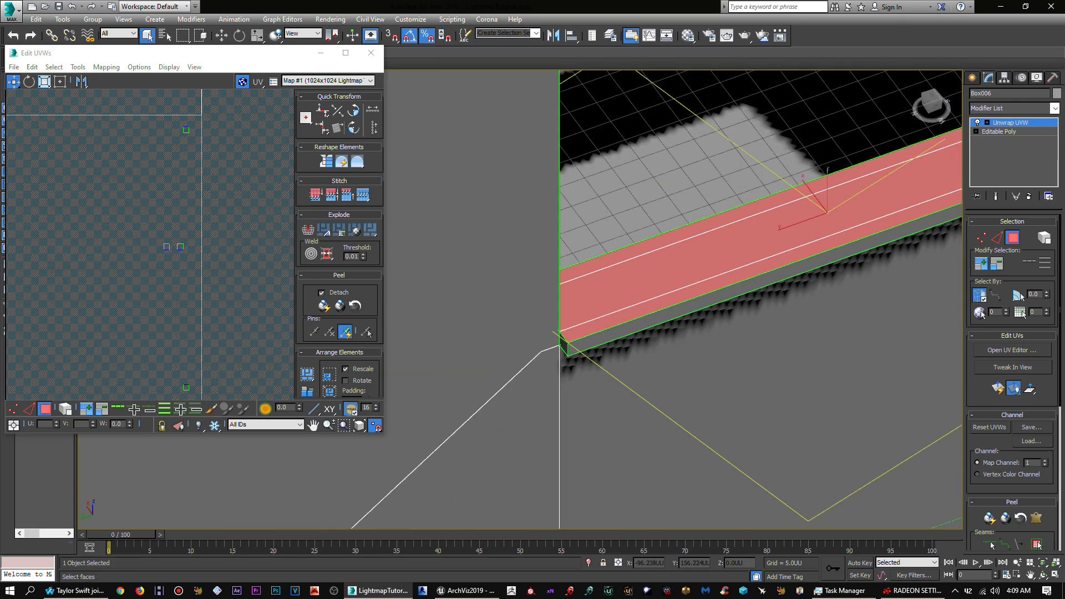
Step: Check the sill's front face and small end face by selecting each in turn, and clear the selection
scroll(640, 288, "down", 4)
middle_click_drag(640, 288, 558, 306)
left_click(559, 313)
middle_click_drag(561, 314, 616, 308, "alt")
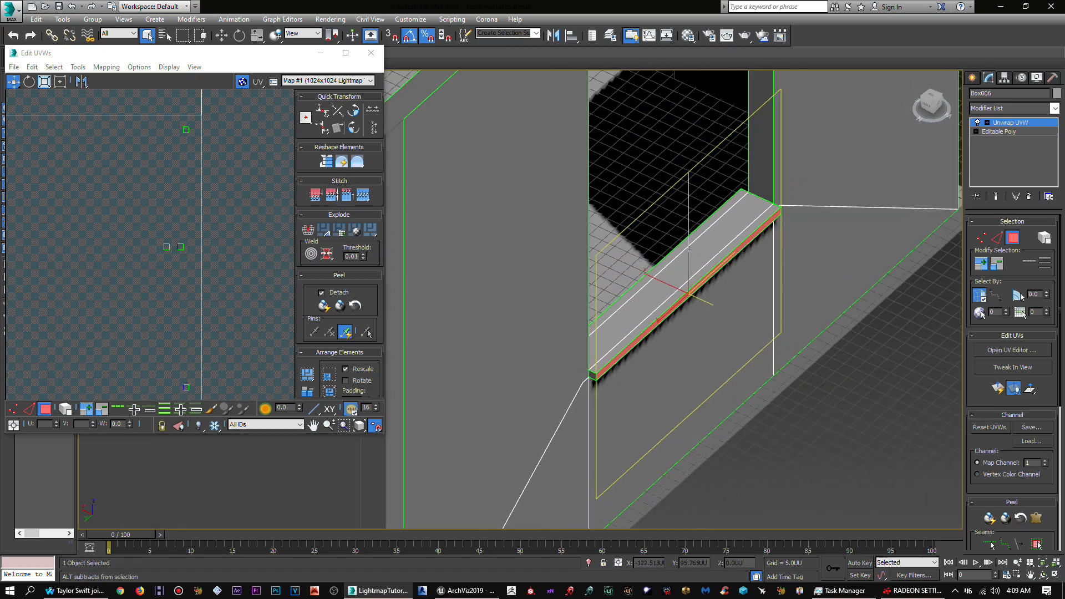
left_click(593, 376)
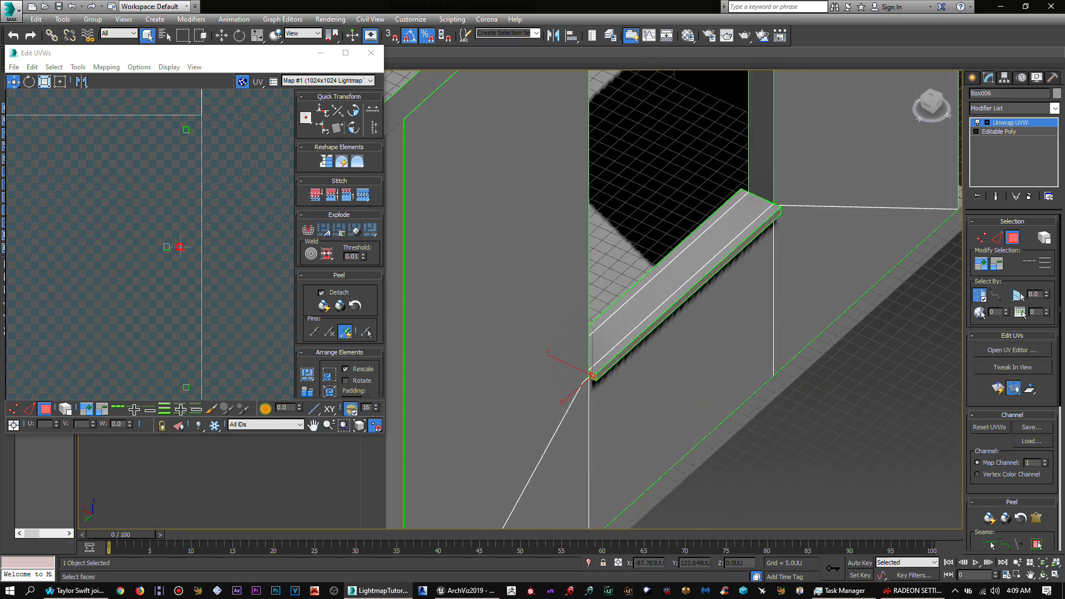
left_click(519, 344)
left_click(766, 455)
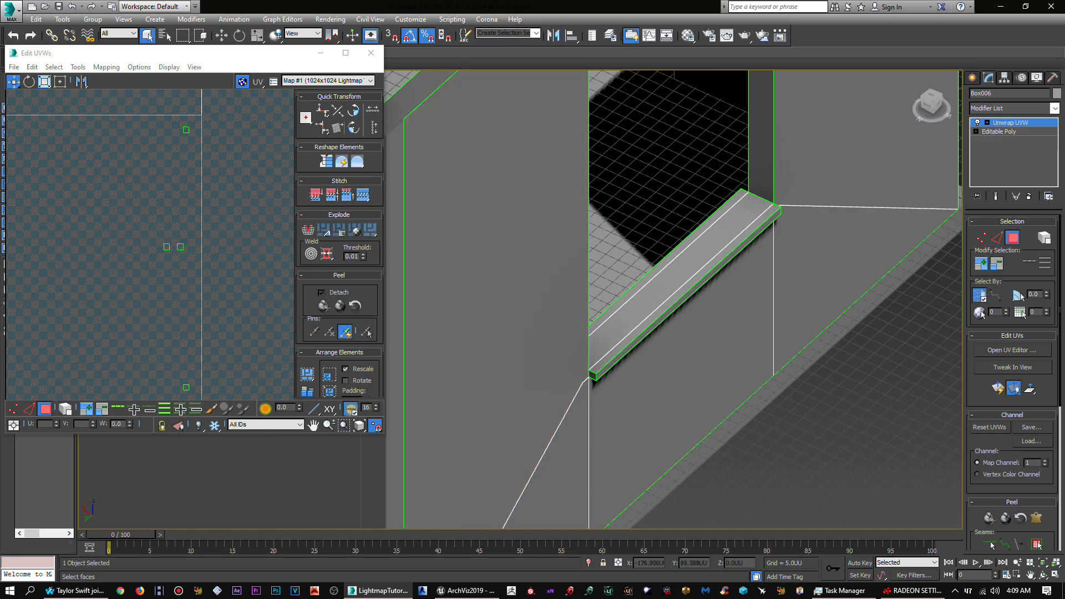
Step: Examine the window sill from its opposite end, including the shading beneath it and its small end face
middle_click_drag(766, 356, 585, 342, "alt")
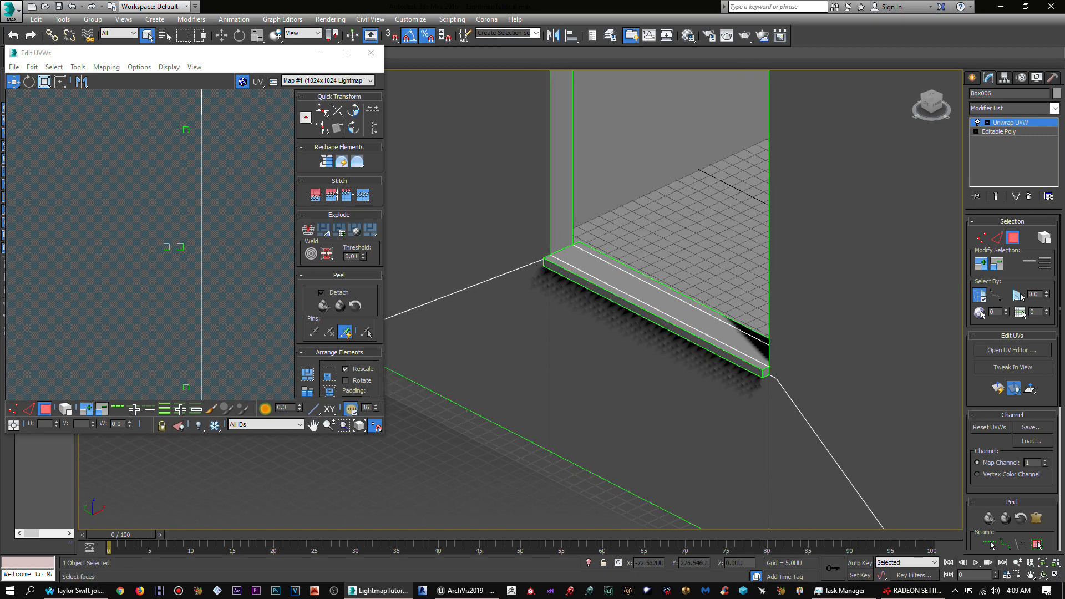
scroll(617, 288, "up", 4)
middle_click_drag(617, 288, 617, 343)
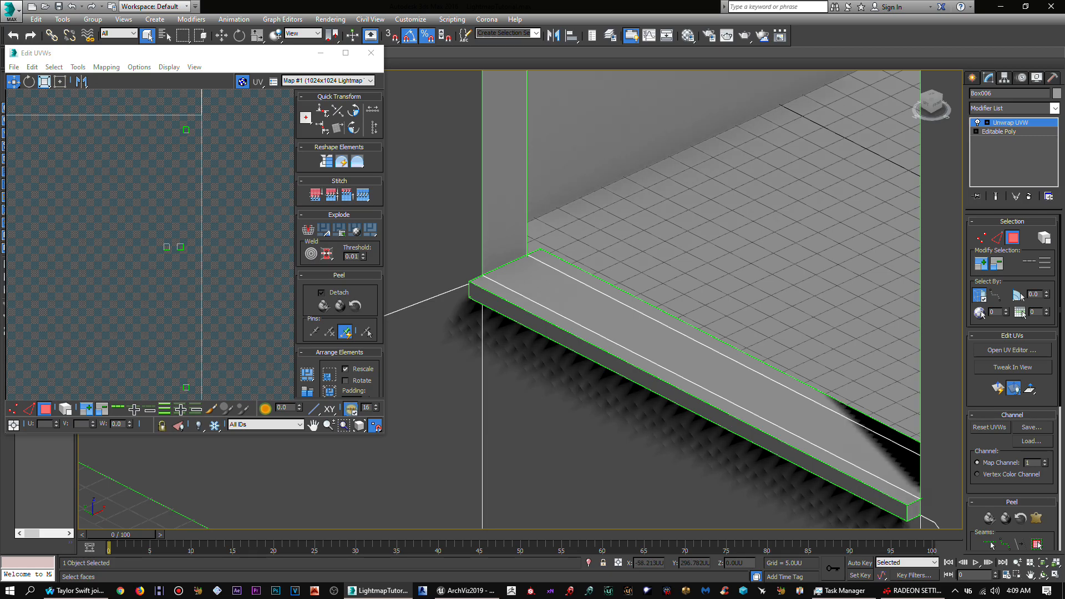
scroll(528, 266, "down", 5)
scroll(557, 290, "up", 5)
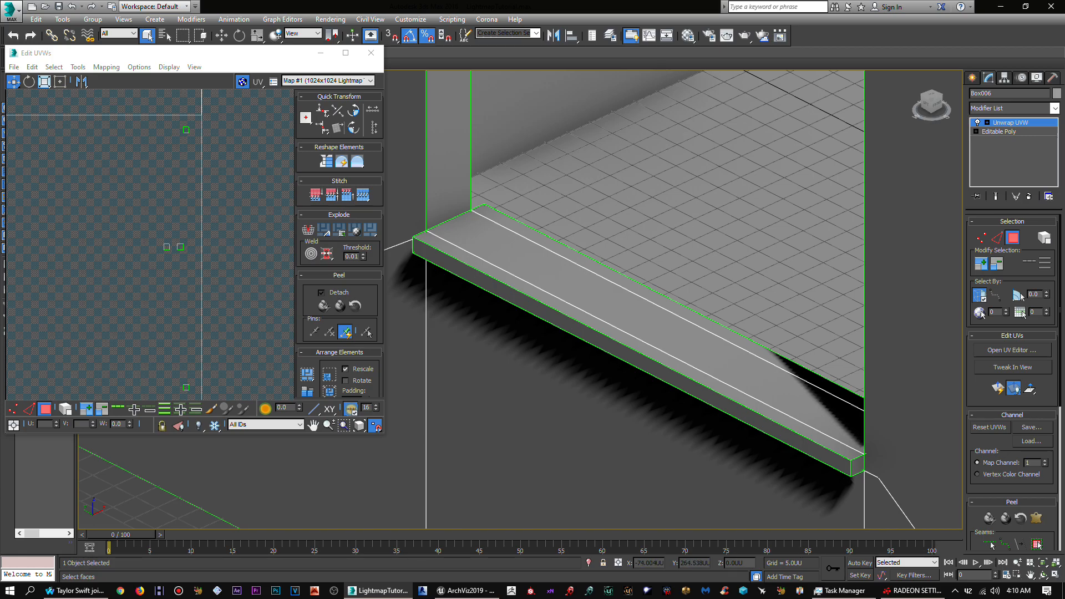
scroll(612, 324, "down", 4)
scroll(613, 324, "up", 5)
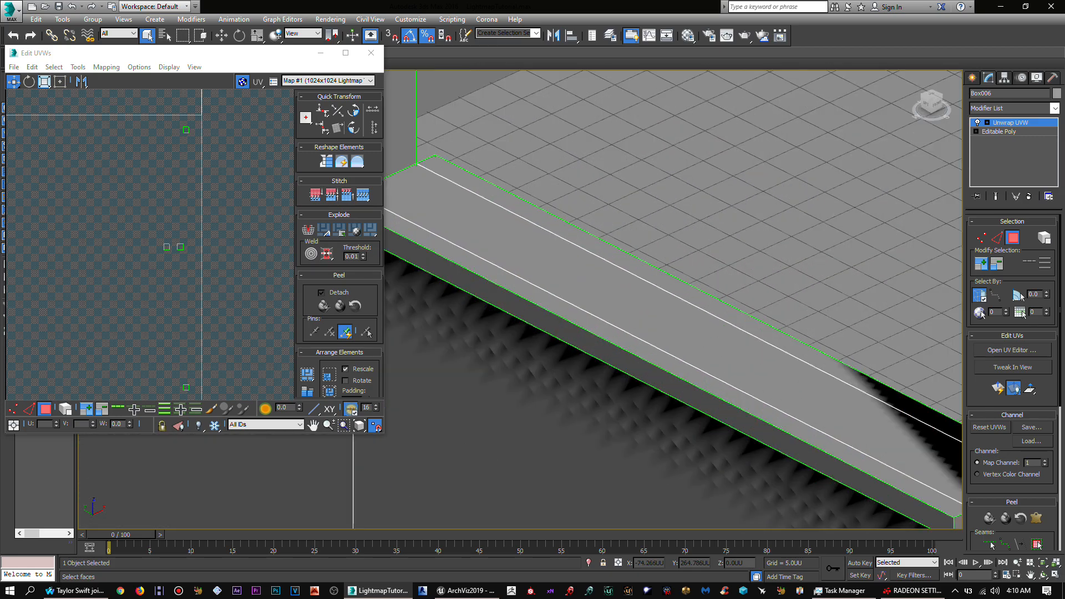
scroll(613, 324, "down", 1)
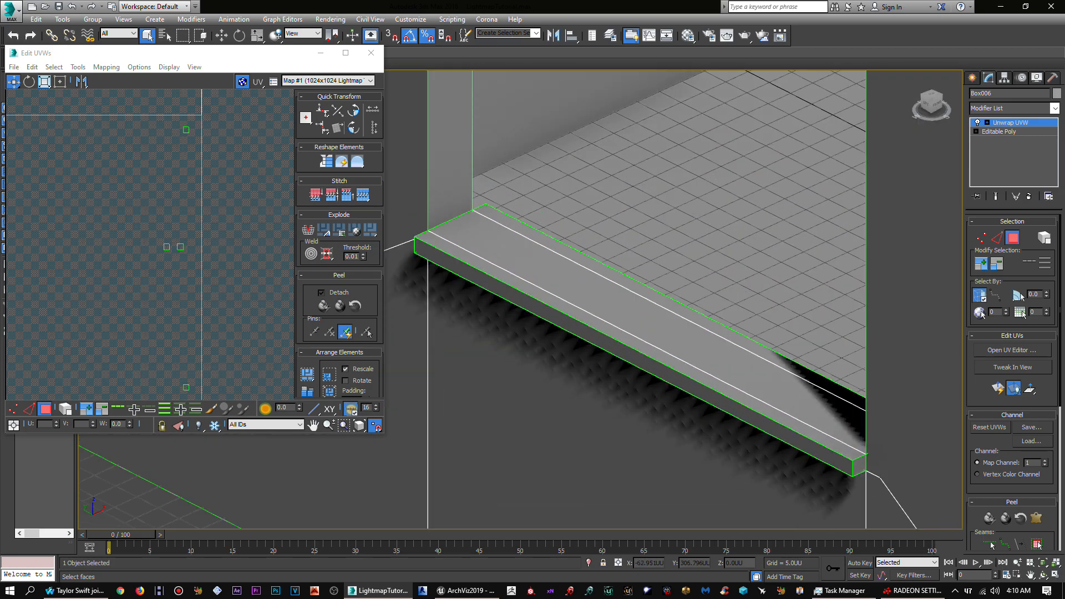
left_click(222, 255)
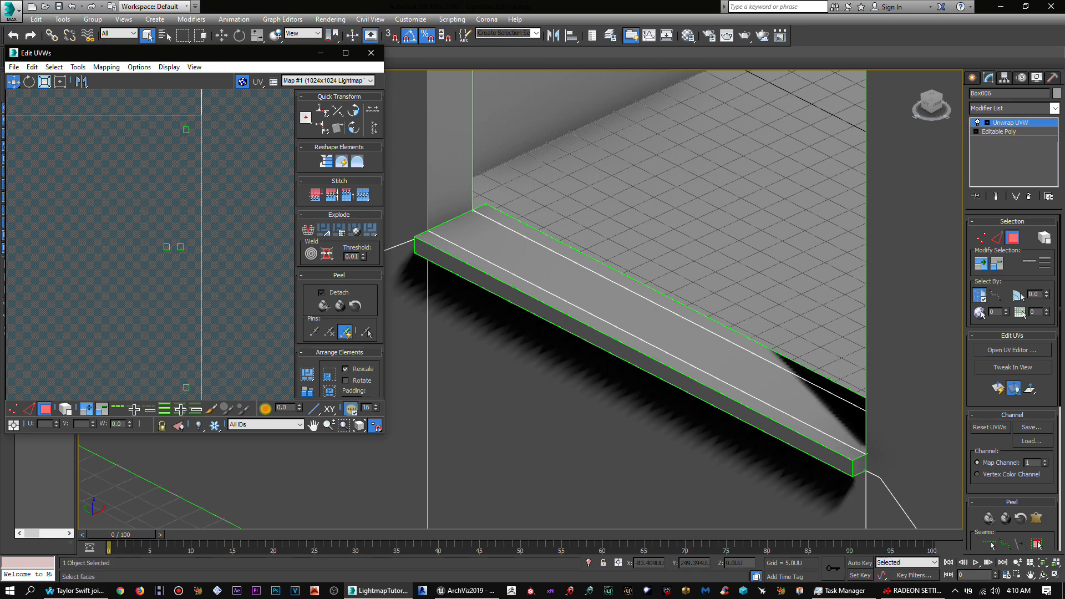
middle_click_drag(705, 333, 589, 277)
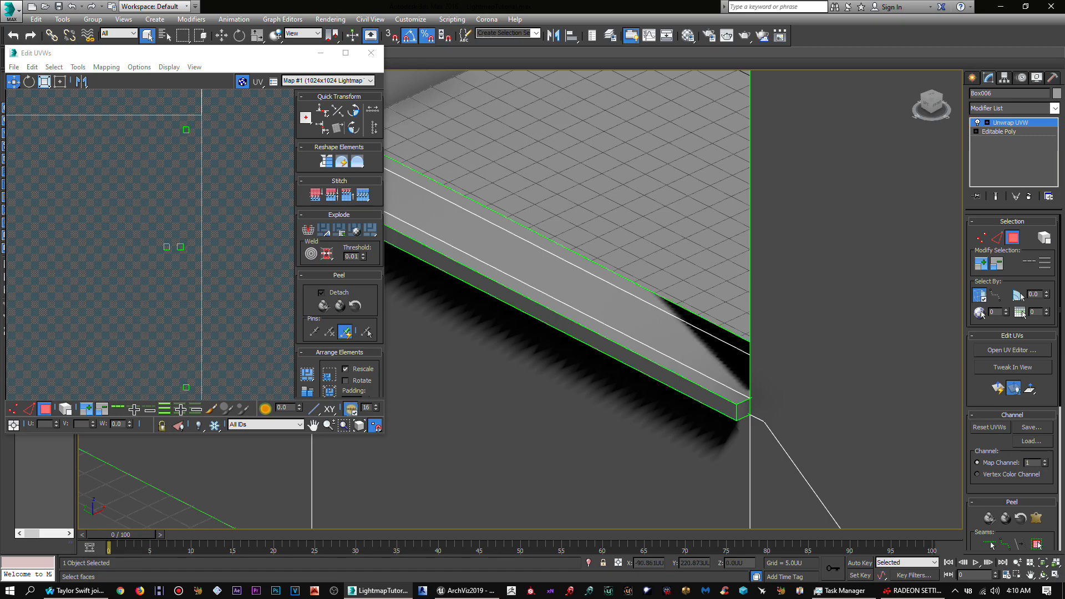
scroll(601, 394, "down", 3)
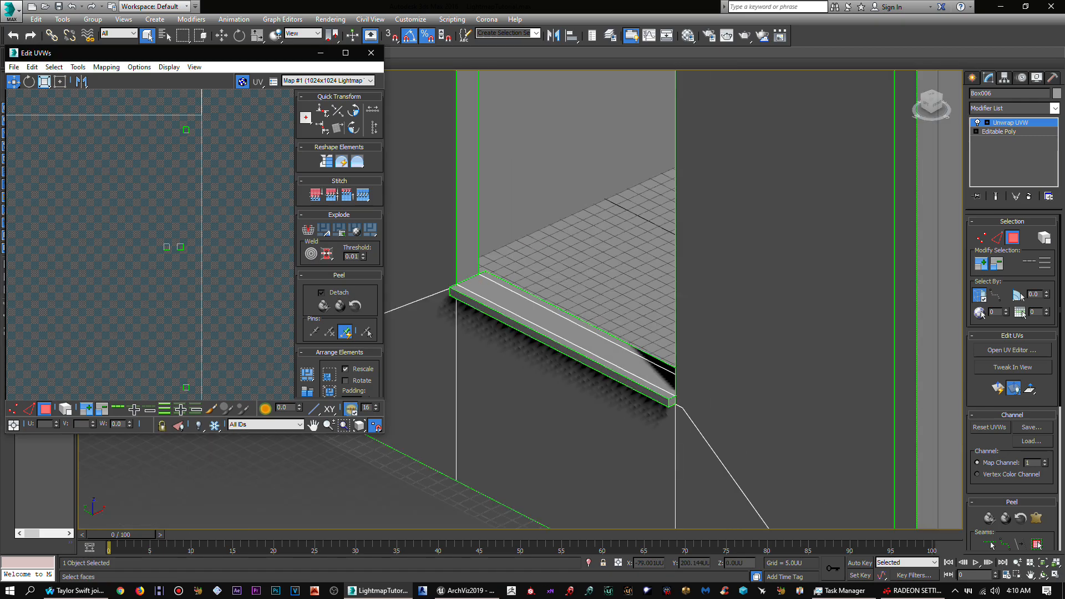
Step: Examine the spacing between the window sill's thin strip UV shells and the large wall shells beside them
scroll(246, 284, "down", 3)
middle_click_drag(245, 284, 134, 211)
scroll(189, 222, "down", 2)
scroll(175, 285, "up", 5)
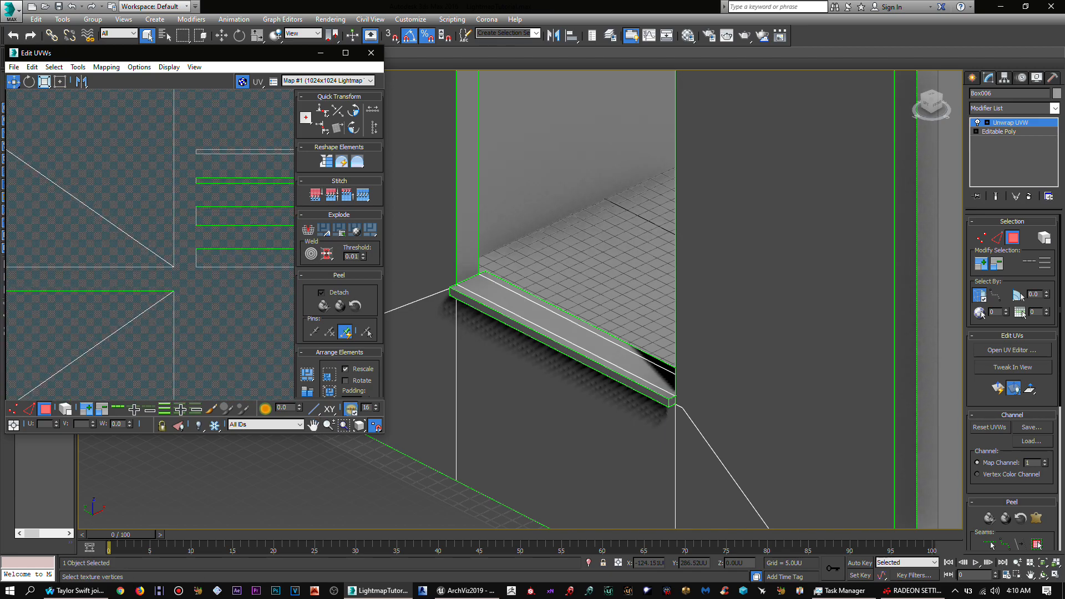
middle_click_drag(236, 266, 102, 256)
scroll(158, 258, "down", 3)
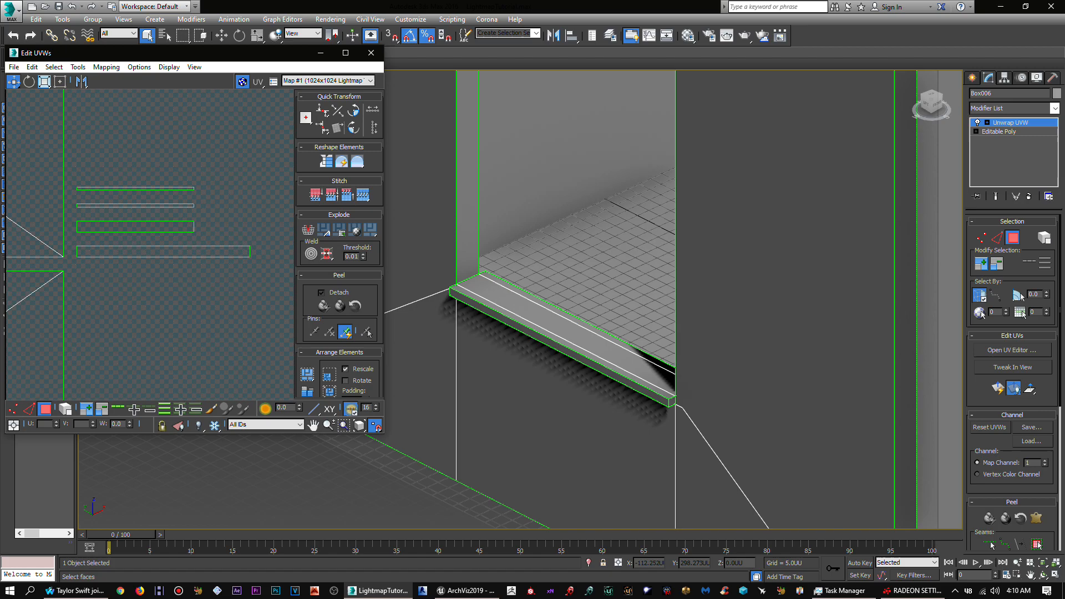
middle_click_drag(122, 200, 212, 250)
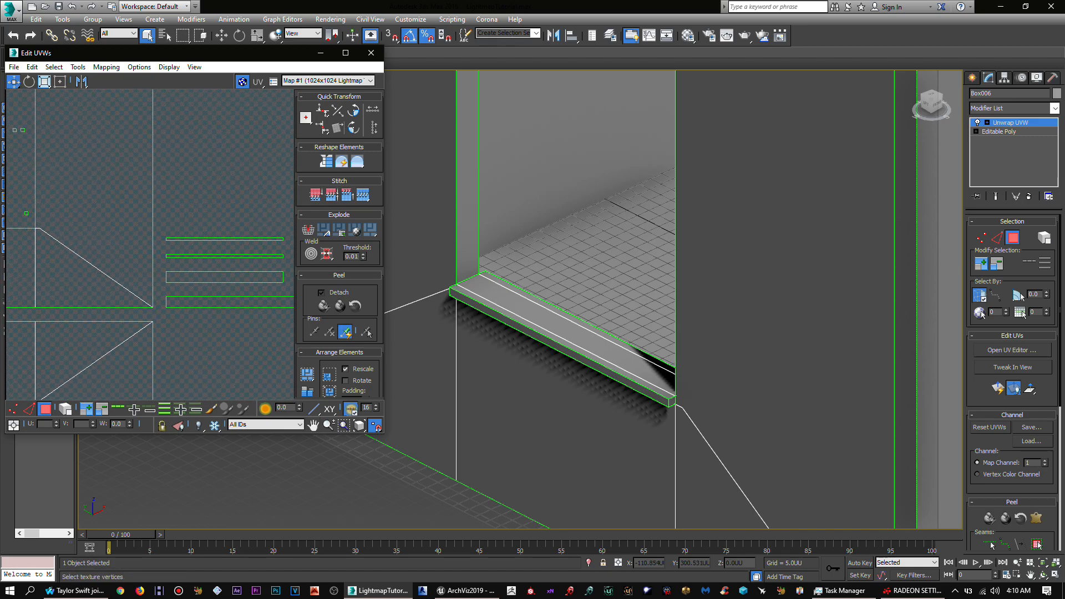
scroll(200, 316, "up", 3)
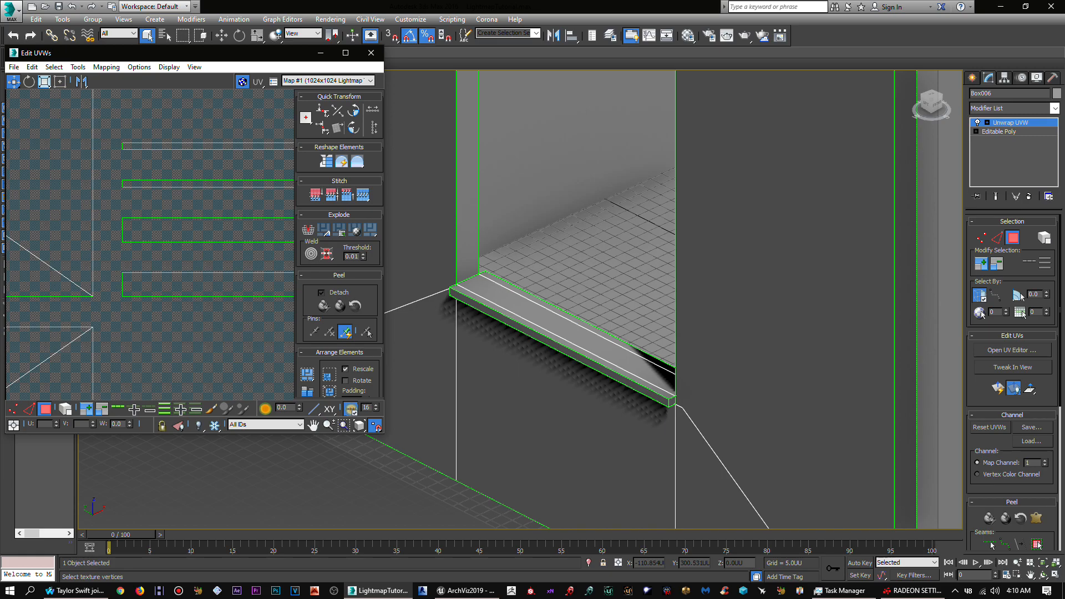
scroll(110, 324, "down", 3)
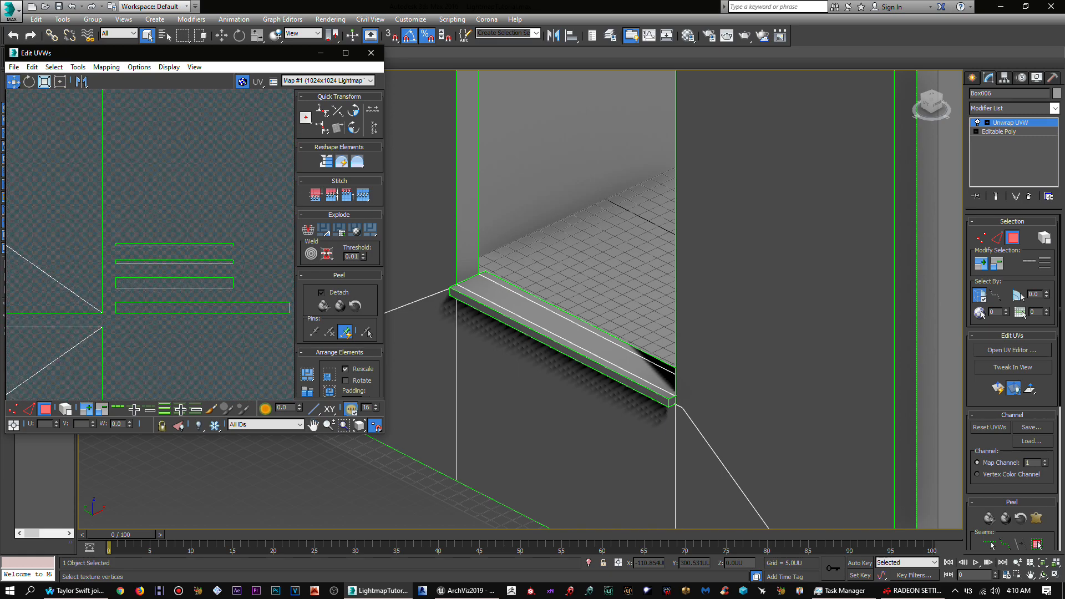
Step: Examine the overall UV layout of the window wall and sill, including the shells' padding and distance from the map's borders
middle_click_drag(189, 360, 220, 295)
scroll(193, 292, "down", 2)
scroll(220, 294, "down", 2)
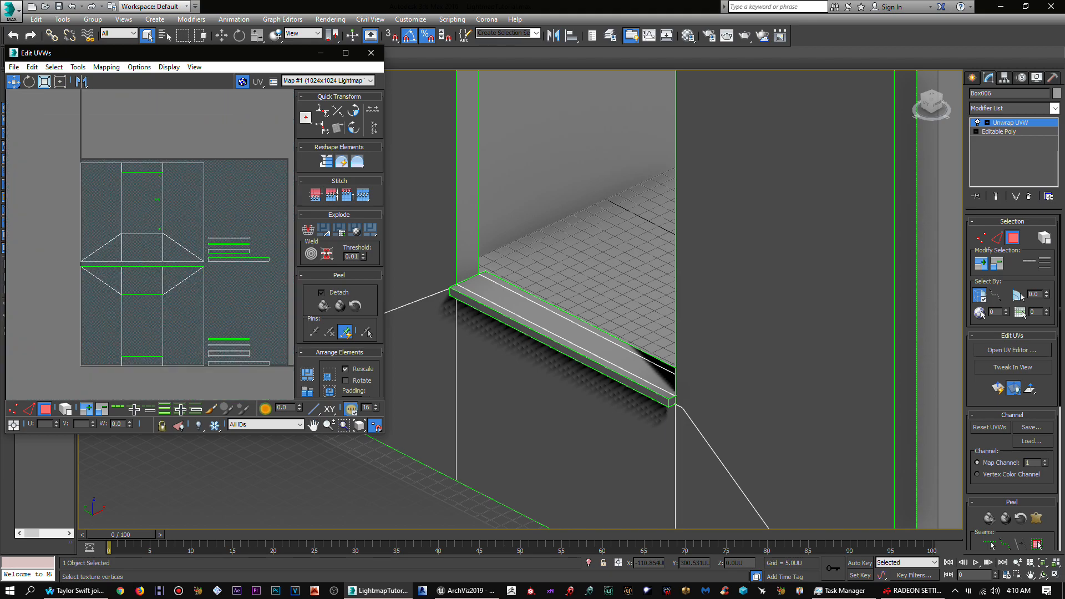
middle_click_drag(221, 295, 201, 260)
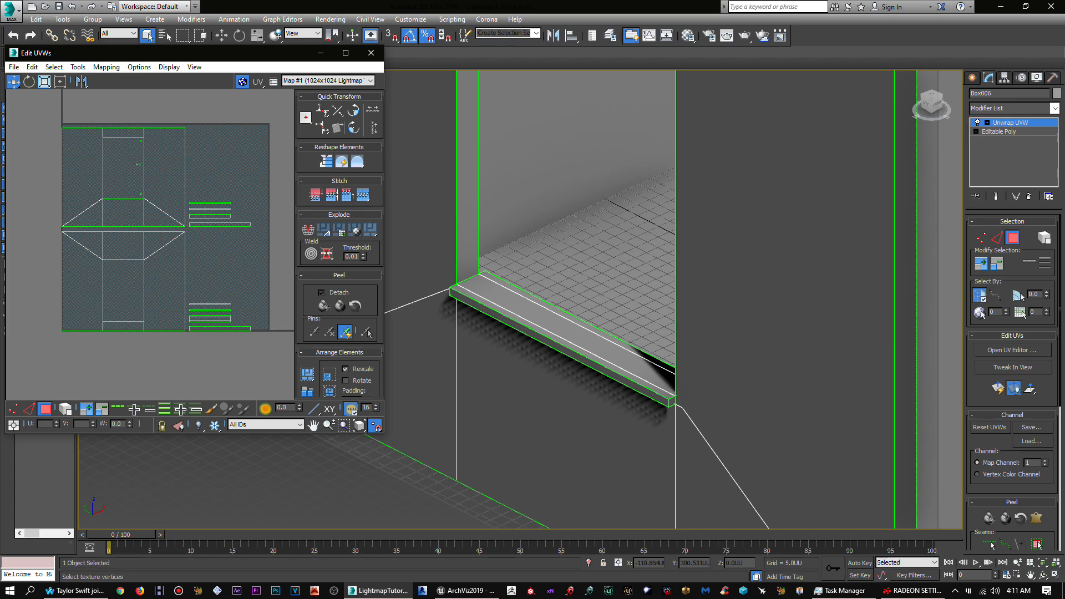
middle_click_drag(201, 259, 170, 226)
scroll(229, 245, "up", 8)
scroll(228, 246, "down", 7)
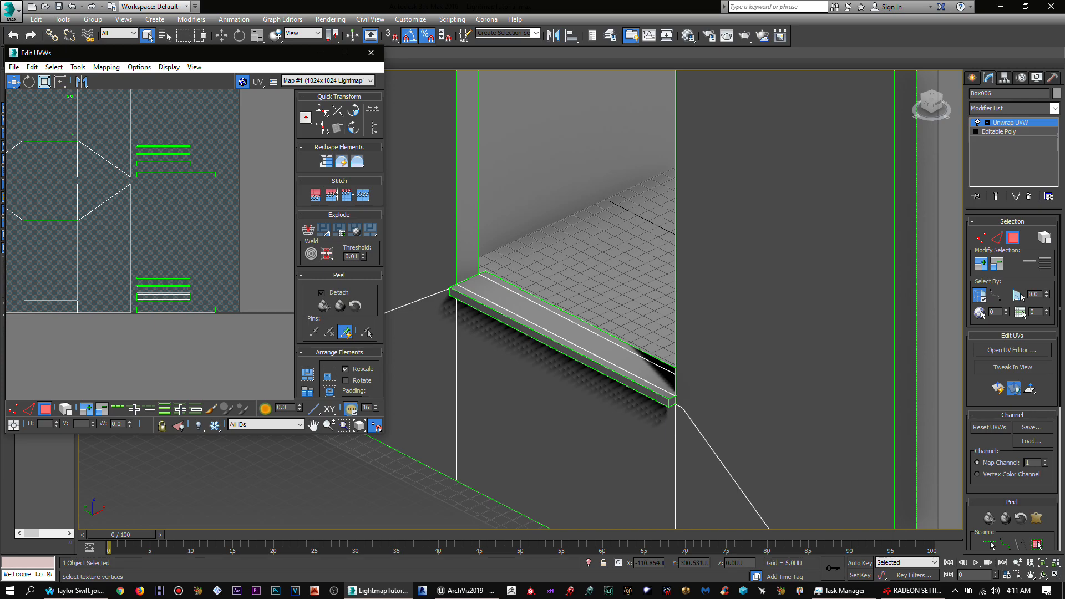
Step: Open the unwrap preferences and compare the current snap grid lines with the checker pixels in the UV layout
left_click(148, 35)
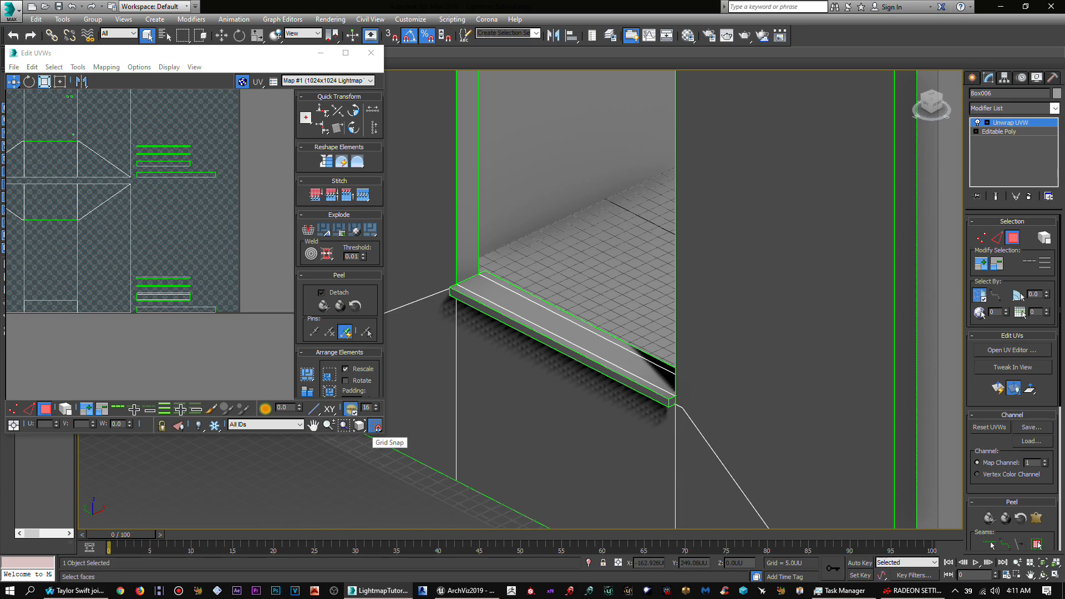
left_click(374, 425)
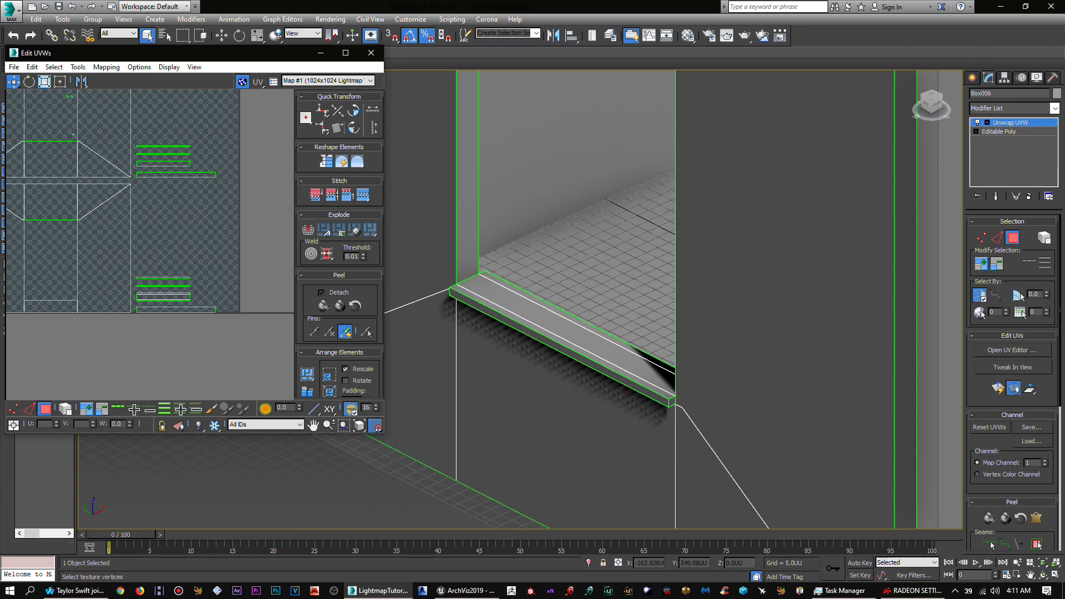
left_click(139, 67)
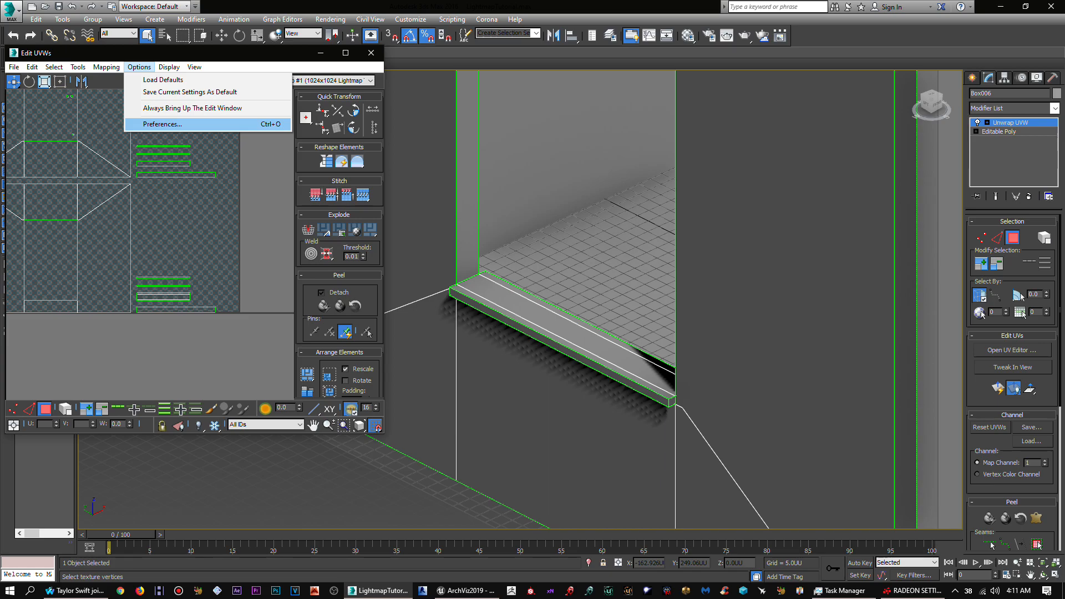
left_click(163, 124)
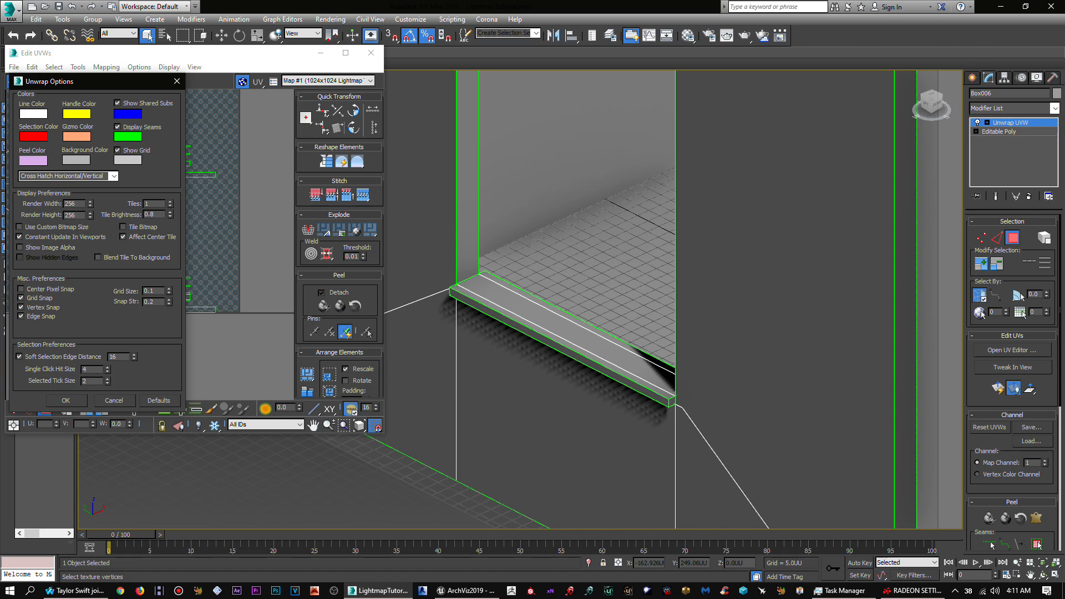
left_click(234, 223)
scroll(234, 223, "up", 3)
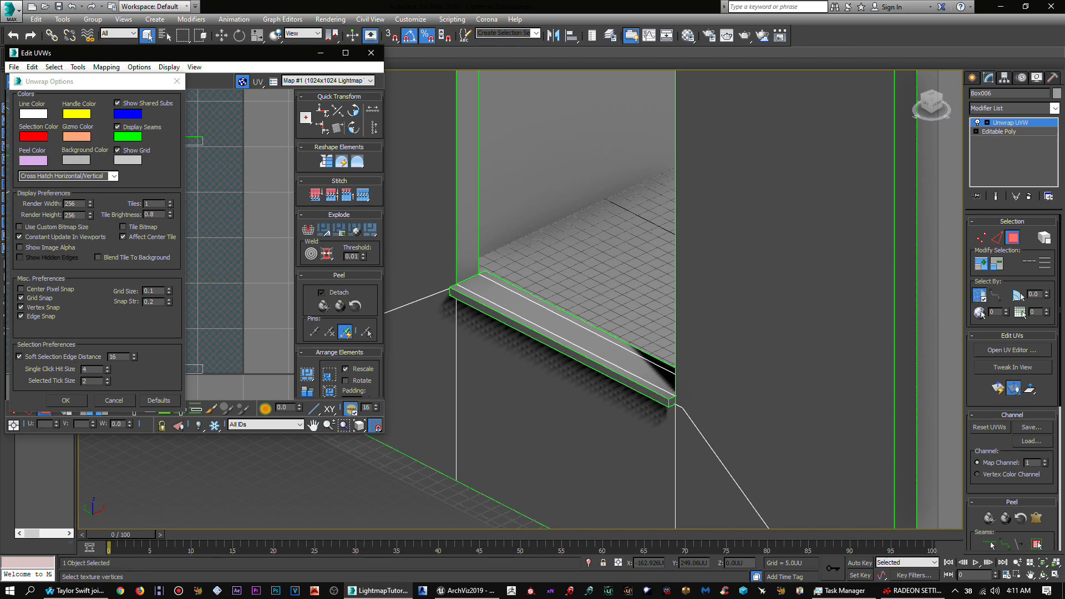
scroll(204, 345, "up", 3)
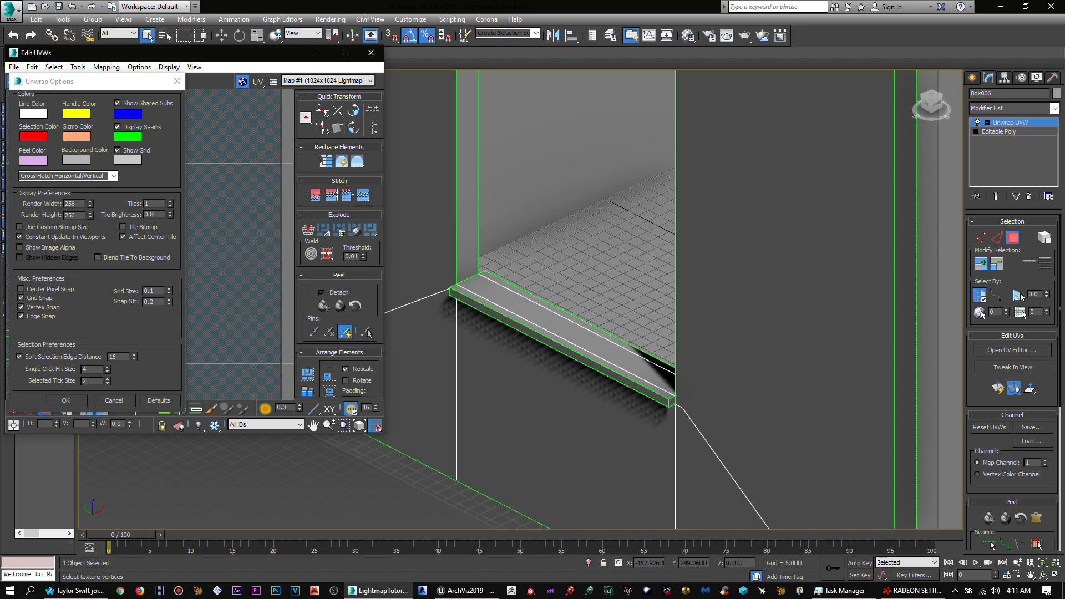
middle_click_drag(204, 346, 250, 332)
scroll(243, 203, "up", 1)
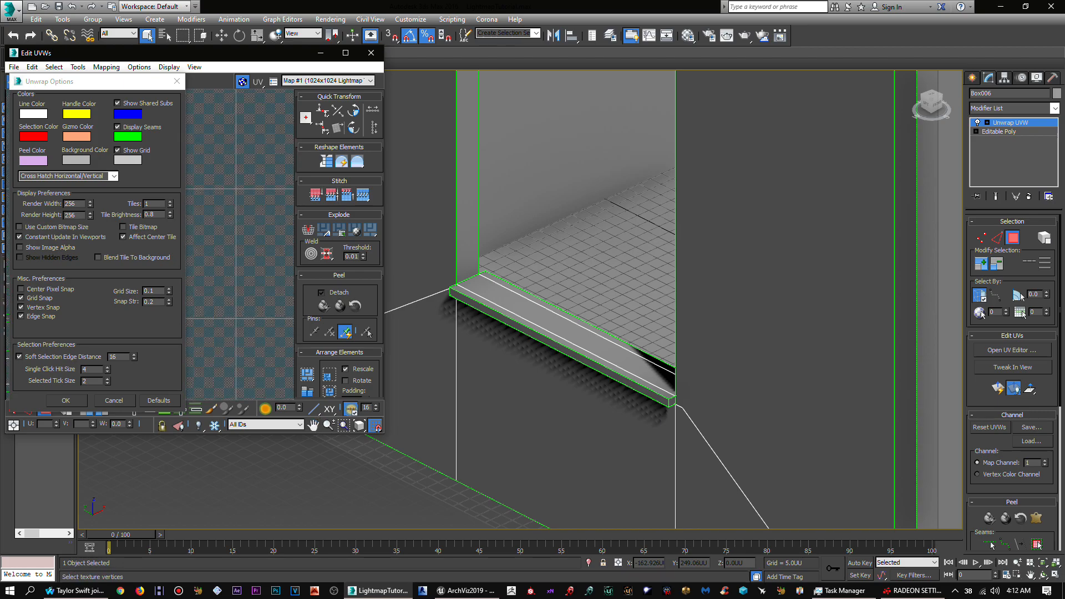
scroll(222, 240, "up", 1)
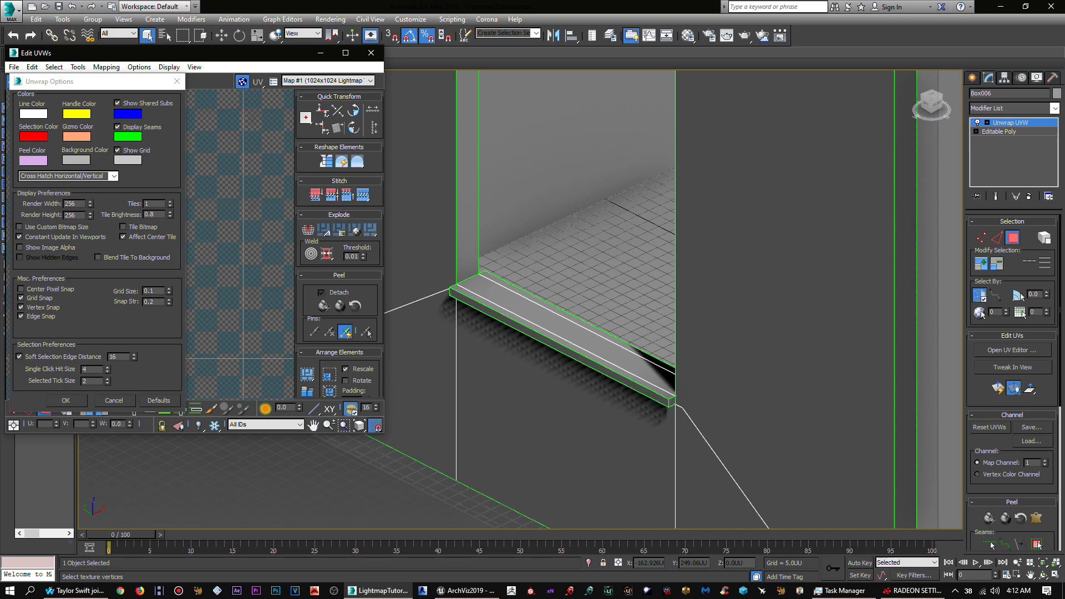
Step: Try a grid size of 0.00097 against the checker pixels, and close the unwrap preferences
double_click(146, 291)
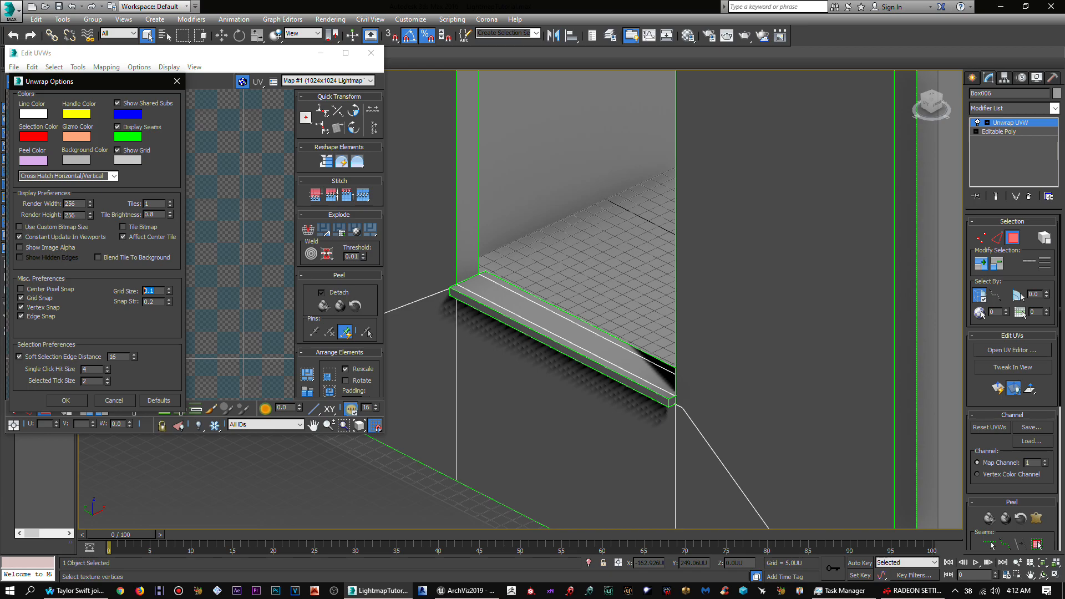
key("Right")
type("0.00")
key("Return")
type("0")
type(".000")
type("97")
key("Return")
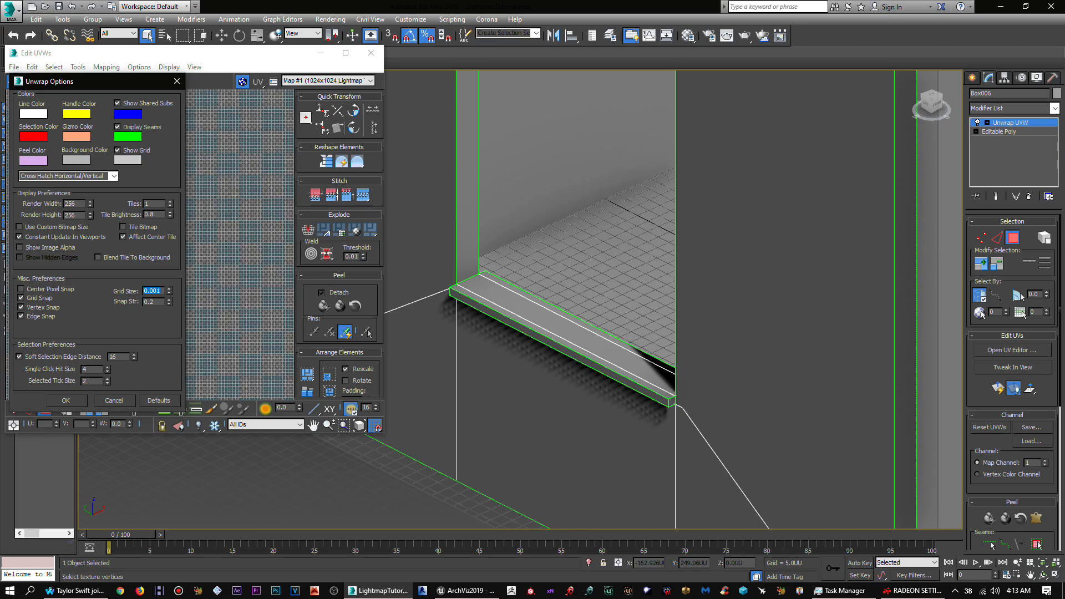
left_click(66, 401)
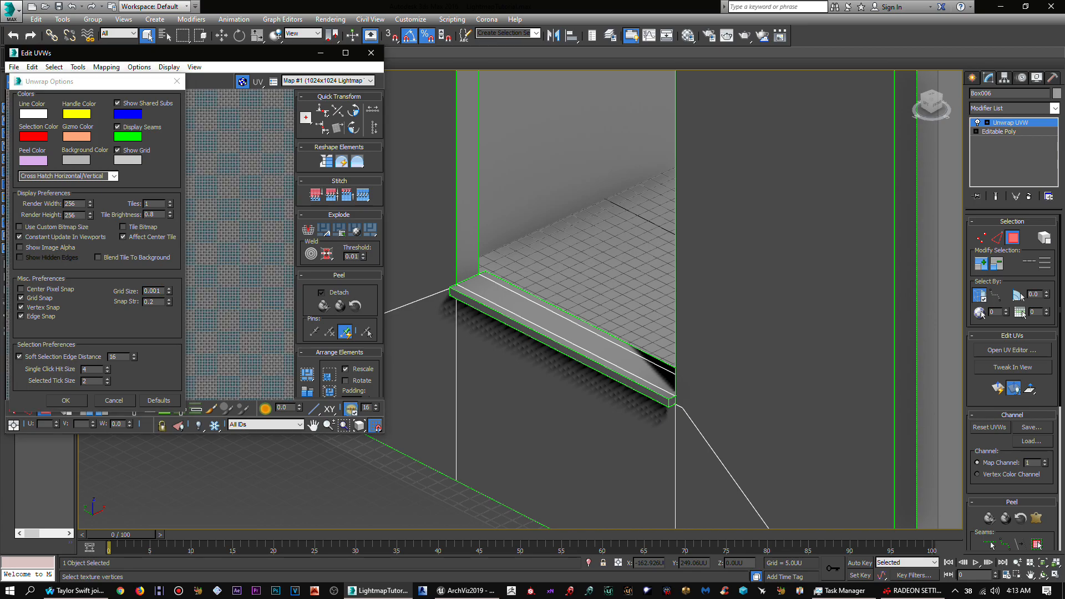
scroll(240, 239, "up", 8)
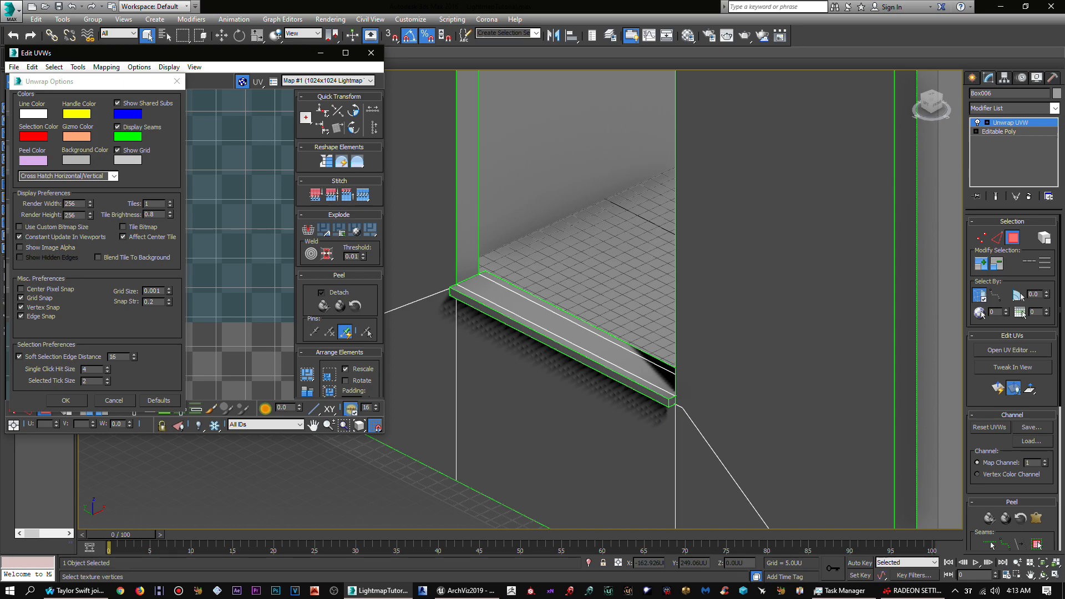
left_click(177, 81)
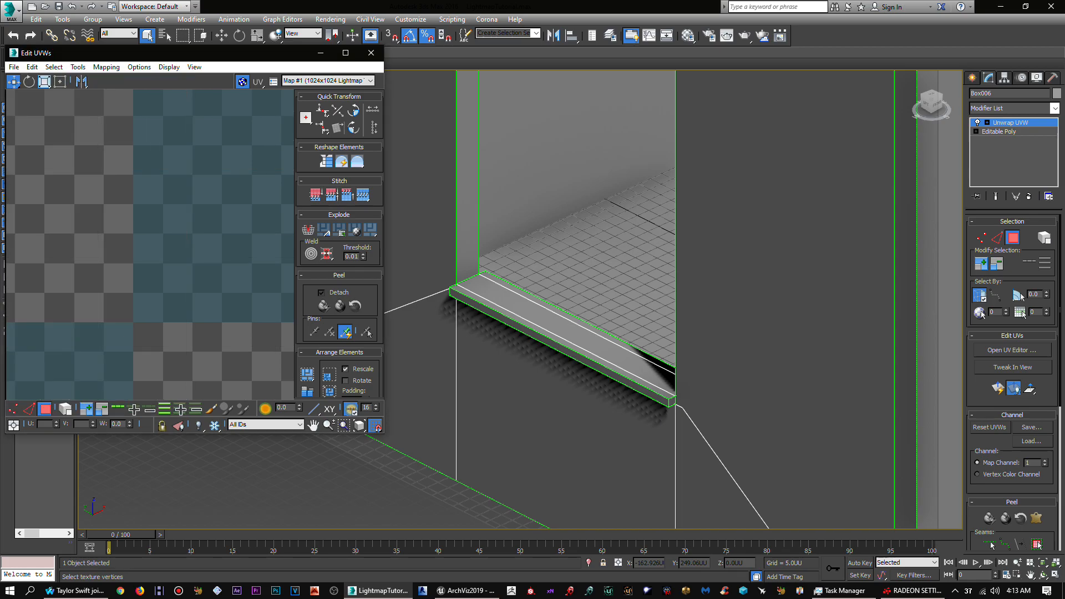
Step: Review the window wall's UV layout once more and close the UV editor
scroll(150, 245, "down", 12)
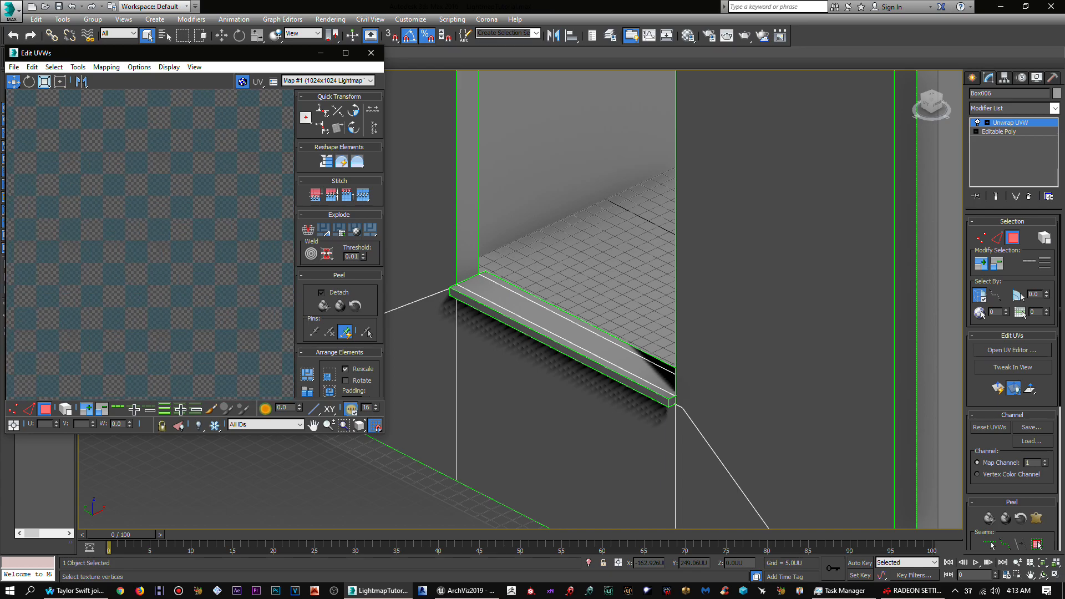
scroll(231, 272, "down", 3)
middle_click_drag(230, 272, 244, 338)
scroll(227, 253, "down", 3)
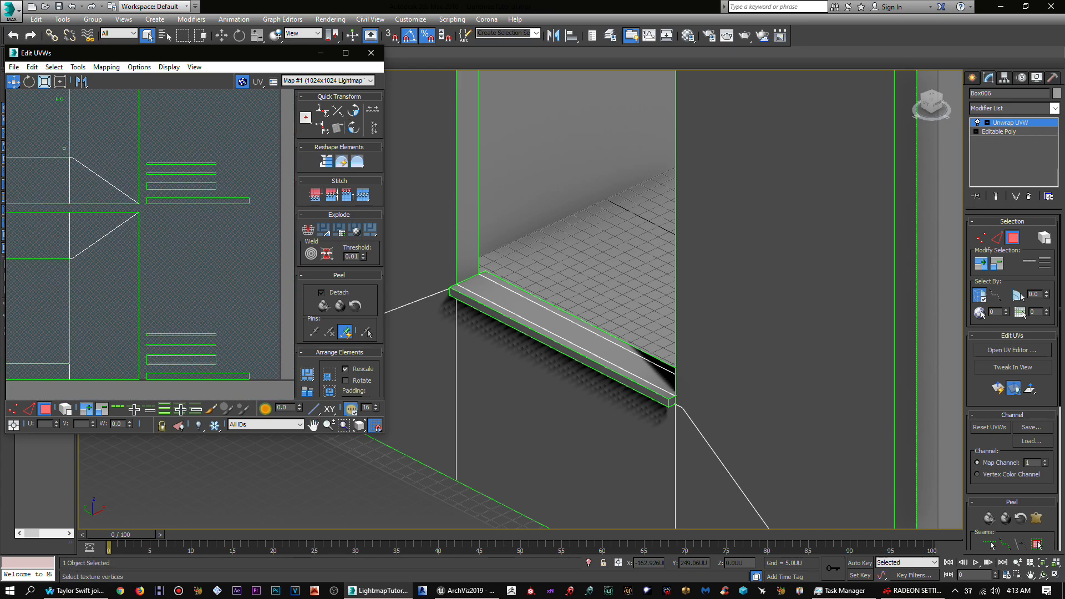
left_click(371, 52)
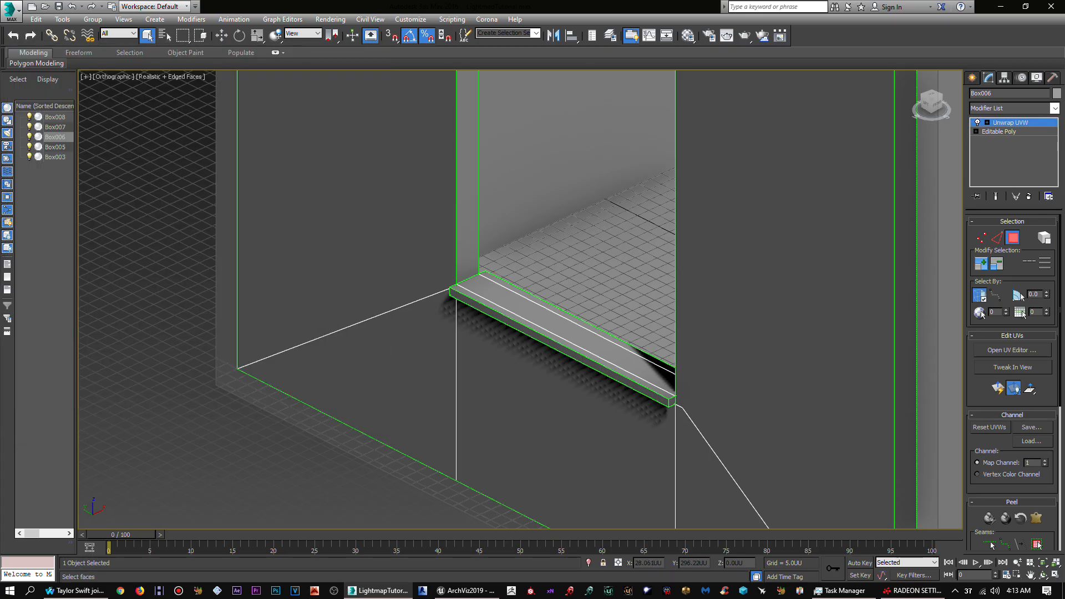
Step: Collapse the Unwrap UVW modifier of the window wall Box006 into its Editable Poly
scroll(687, 211, "down", 5)
middle_click_drag(687, 212, 389, 278)
middle_click_drag(488, 330, 497, 283, "alt")
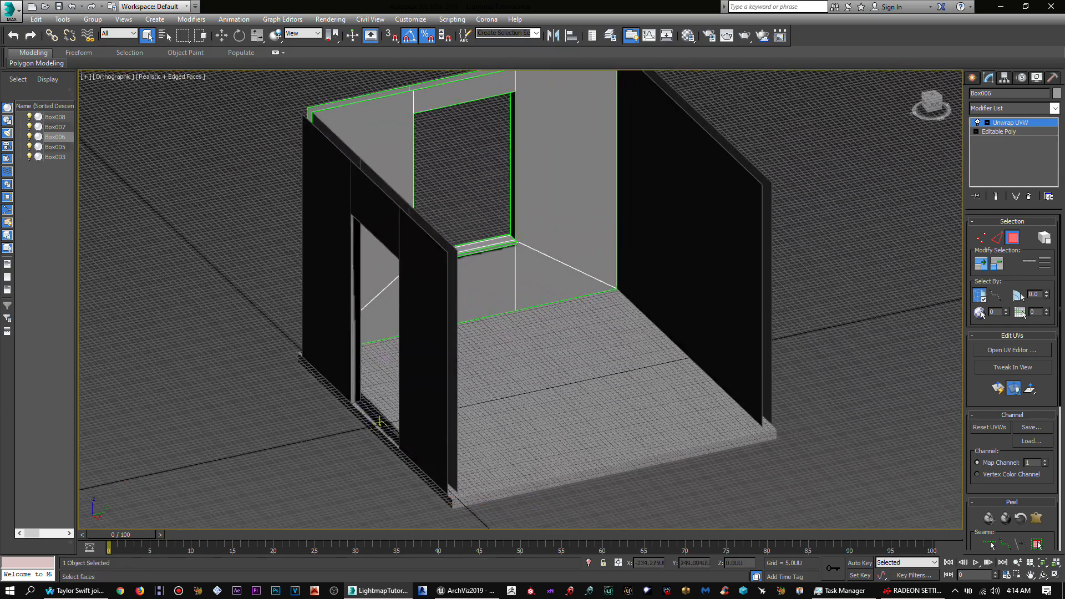
scroll(500, 286, "down", 4)
middle_click_drag(437, 353, 403, 376)
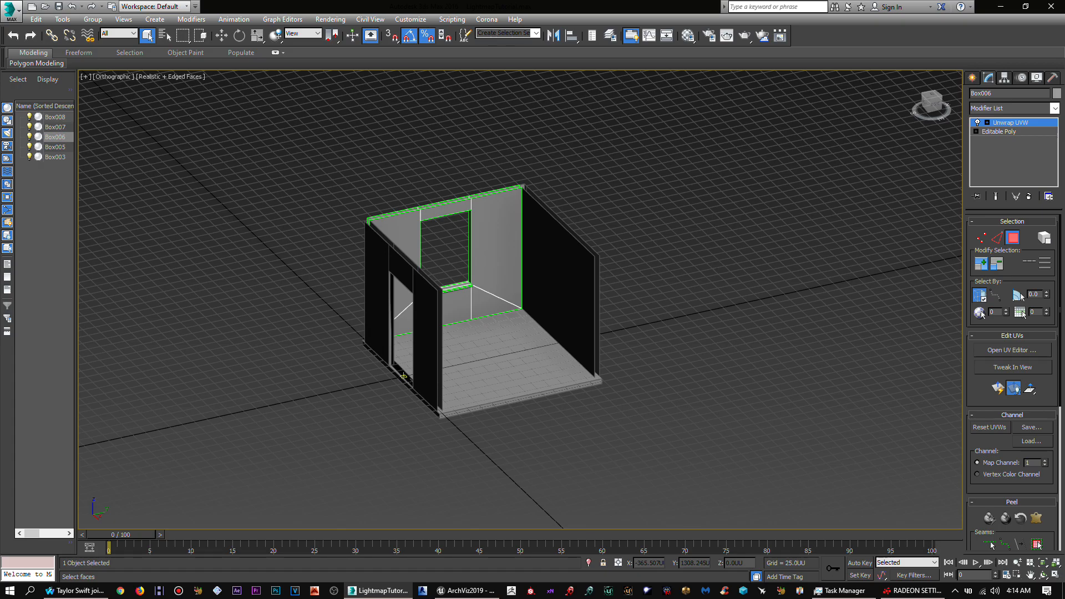
right_click(1010, 121)
left_click(951, 234)
scroll(757, 228, "down", 3)
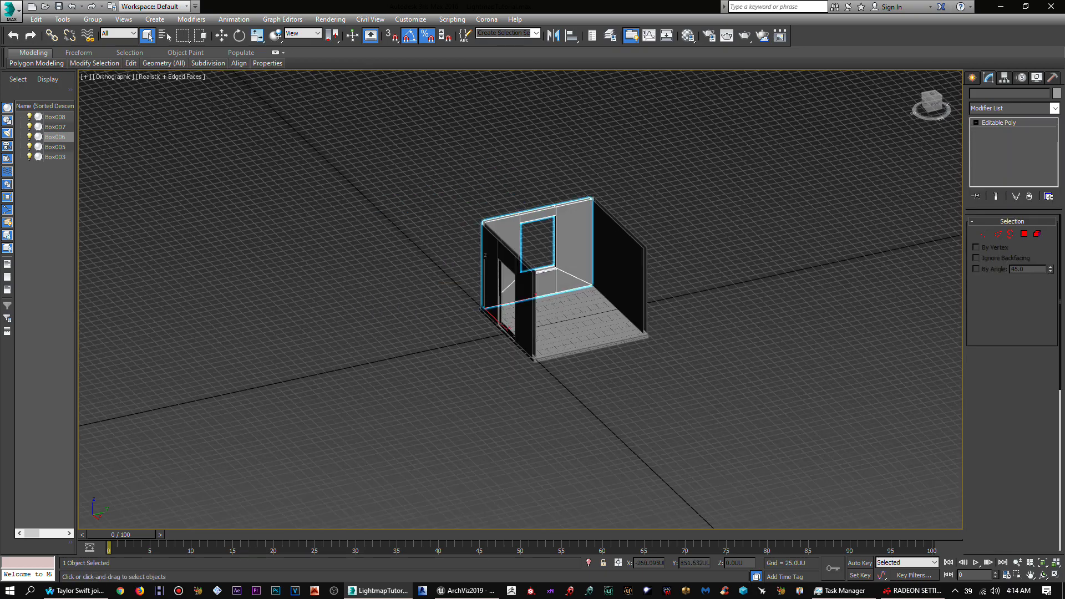
scroll(758, 225, "down", 2)
middle_click_drag(644, 221, 495, 243)
scroll(492, 241, "up", 6)
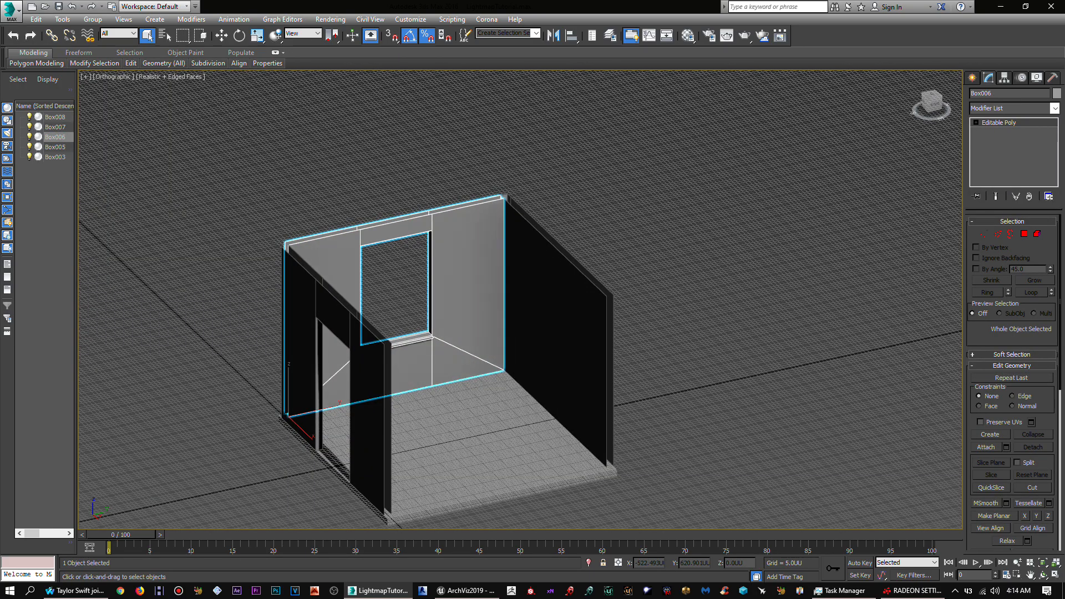
Step: Switch to Unreal Editor and examine the baked light and shadows along the room's wall and floor edges
key("alt+Tab")
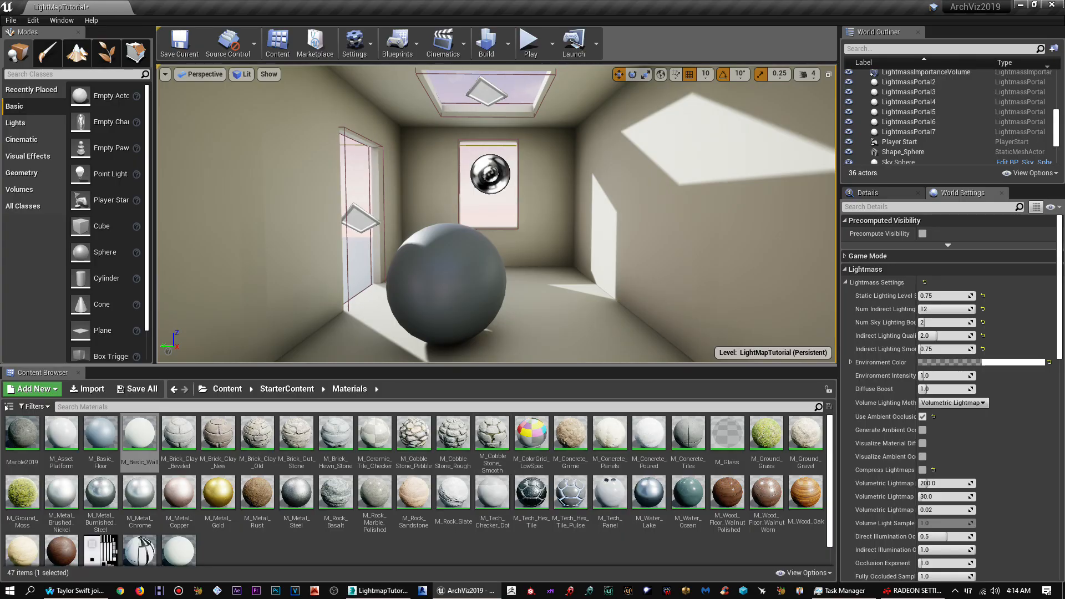
right_click_drag(496, 214, 469, 215)
scroll(496, 215, "up", 6)
scroll(496, 214, "down", 3)
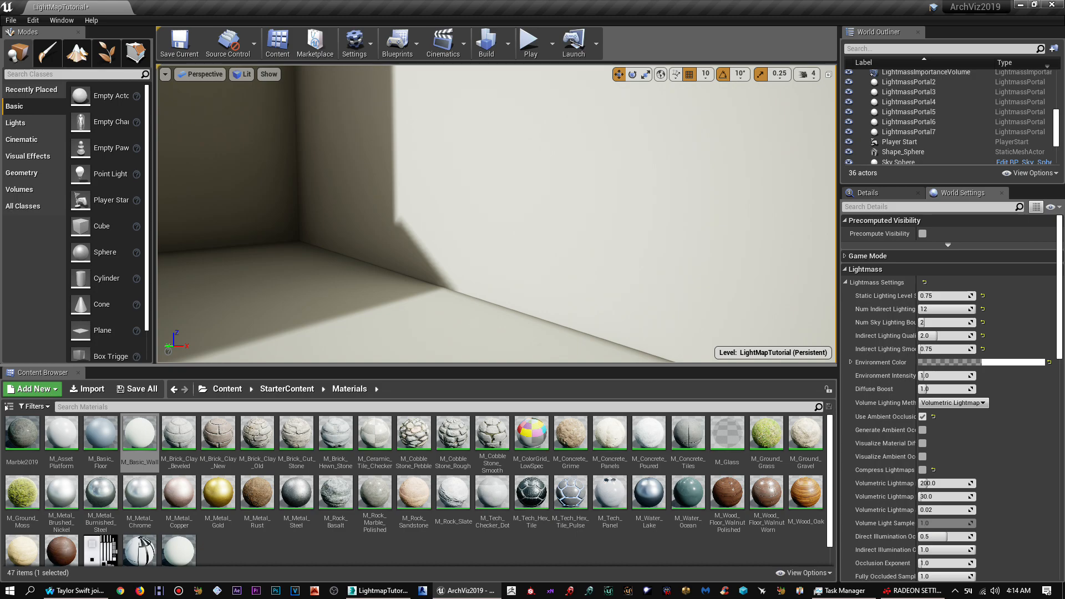
right_click_drag(497, 213, 547, 258)
key("w")
key("e")
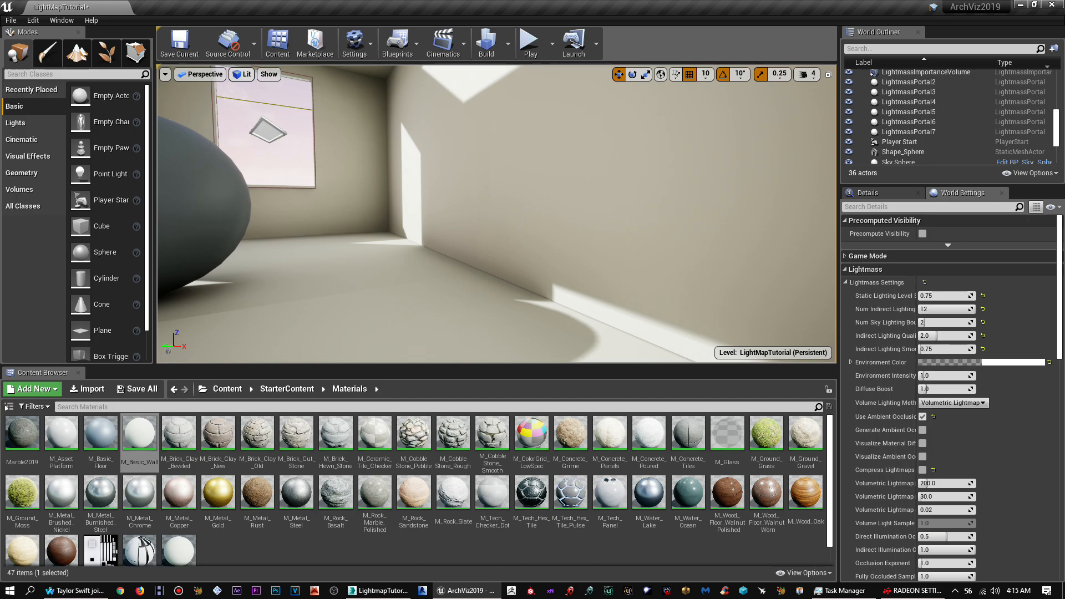
Step: Show the viewport in the Lightmap Density view mode and inspect the density on the room's walls and floor
left_click(245, 73)
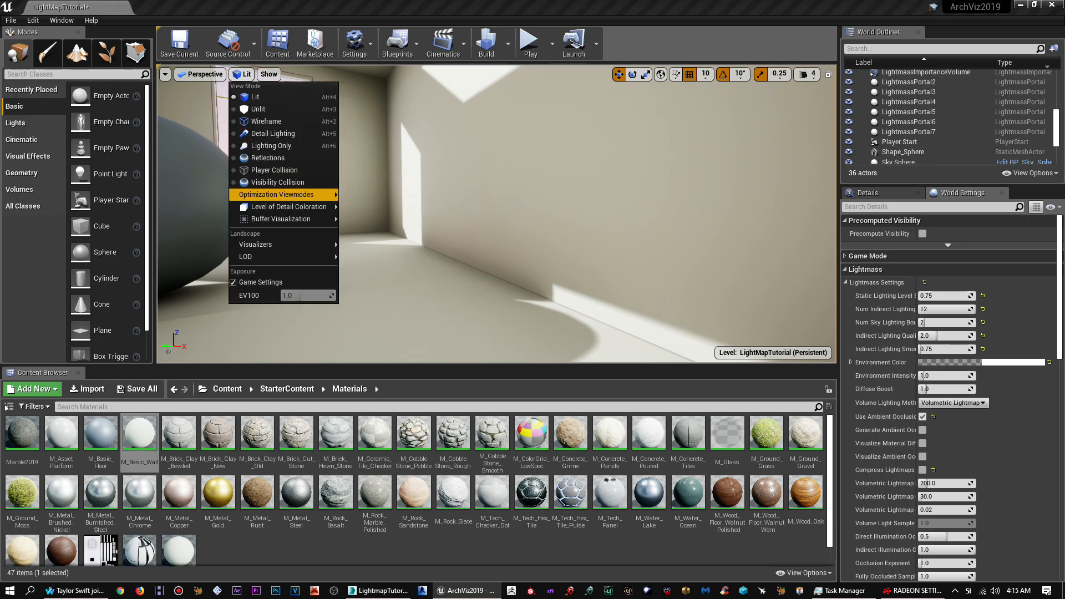
mouse_move(276, 194)
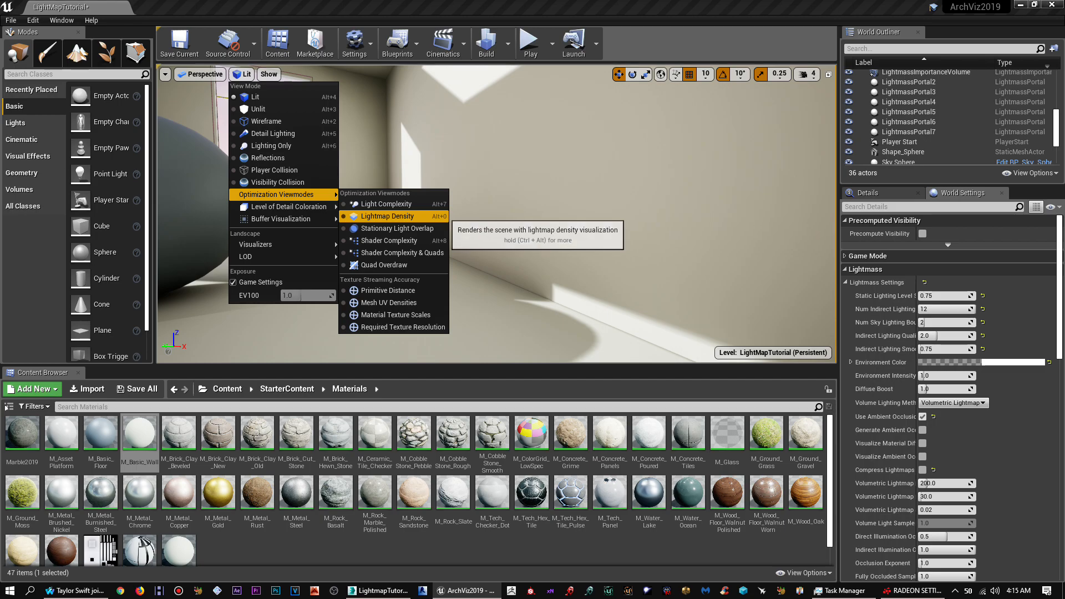
left_click(387, 216)
right_click_drag(411, 218, 111, 220)
key("s")
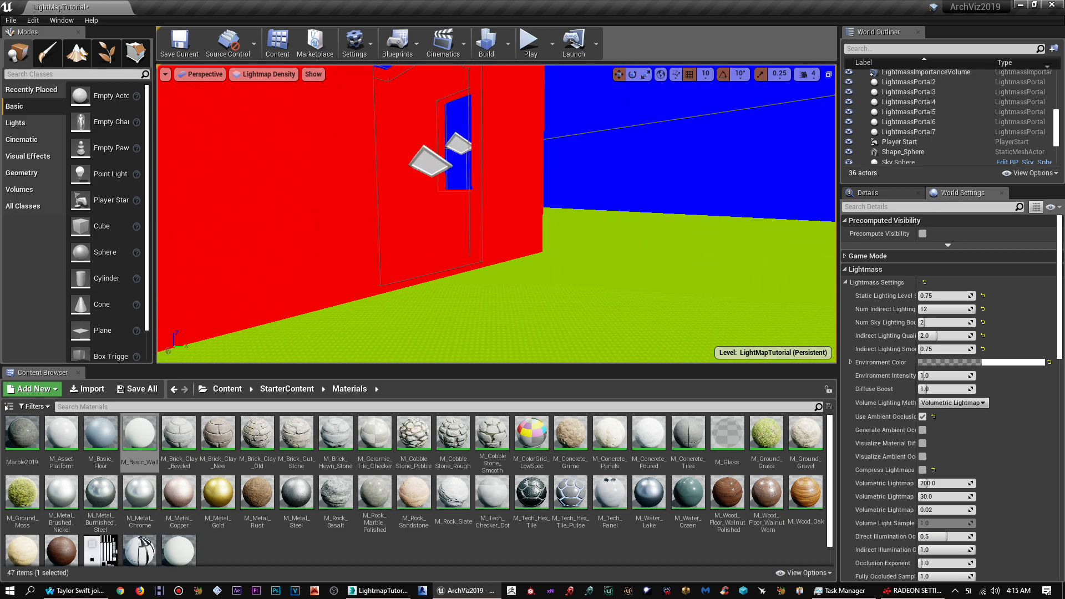
key("e")
right_click_drag(411, 217, 390, 257)
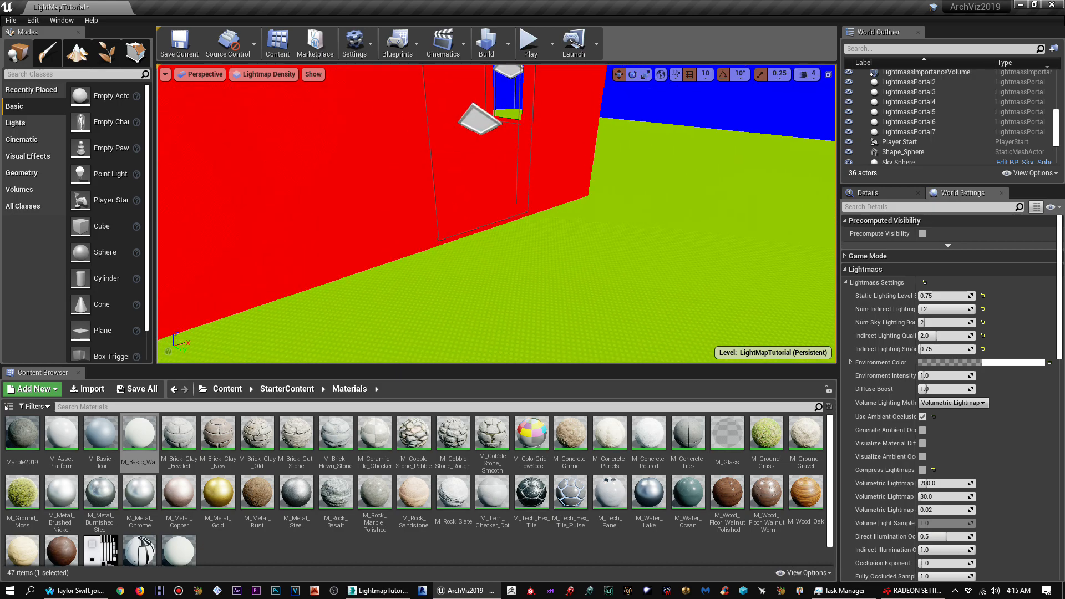
Step: Inspect the lightmap density grid along the wall-floor edges and around the room corner from several angles and distances
right_click_drag(390, 257, 425, 248)
left_click_drag(425, 248, 406, 208)
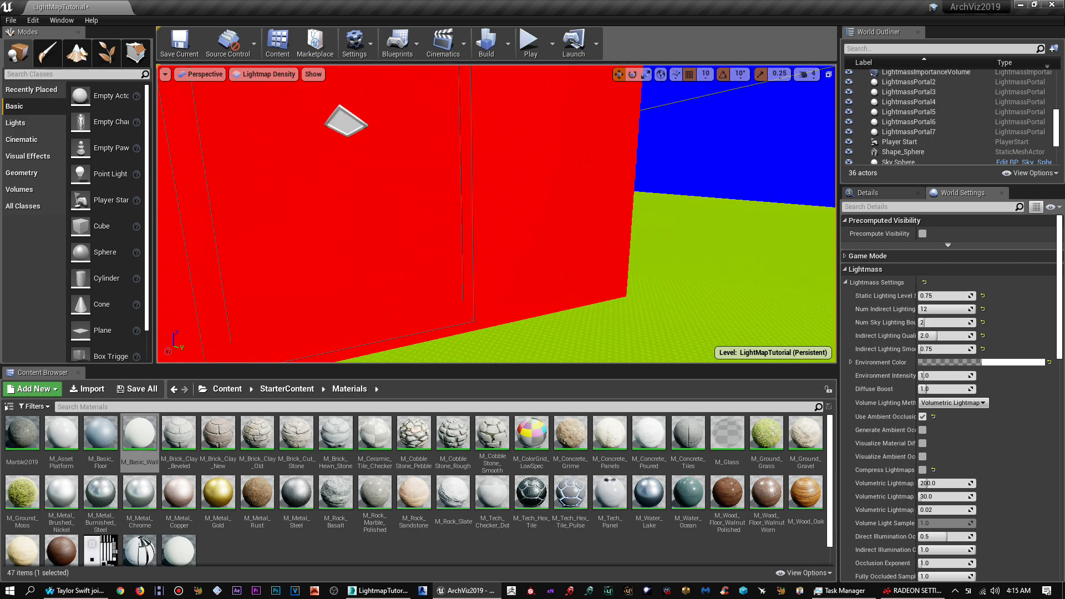
right_click_drag(406, 209, 392, 246)
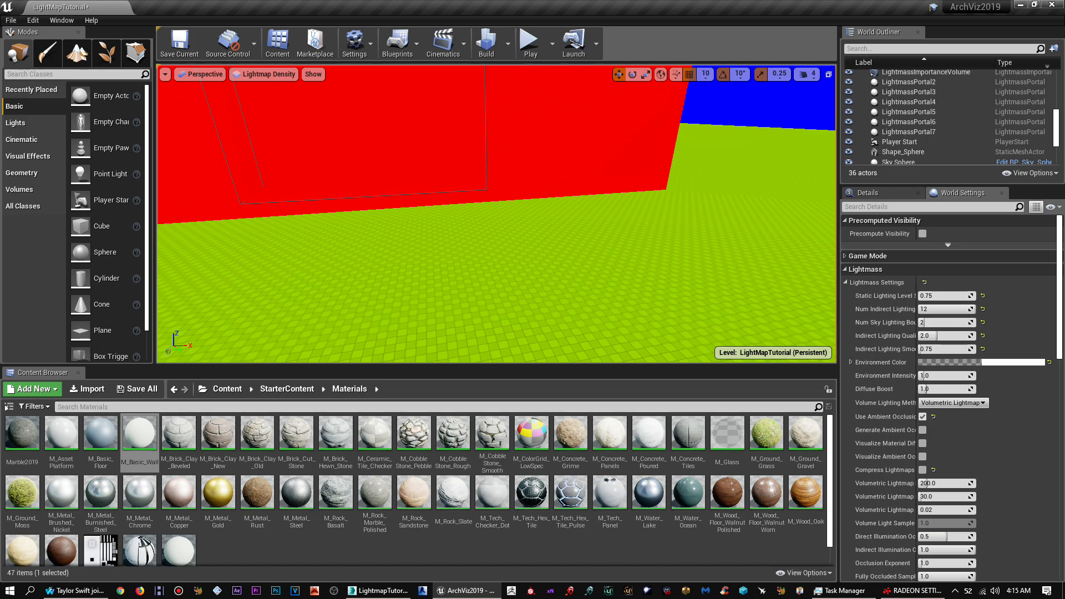
right_click_drag(392, 246, 278, 244)
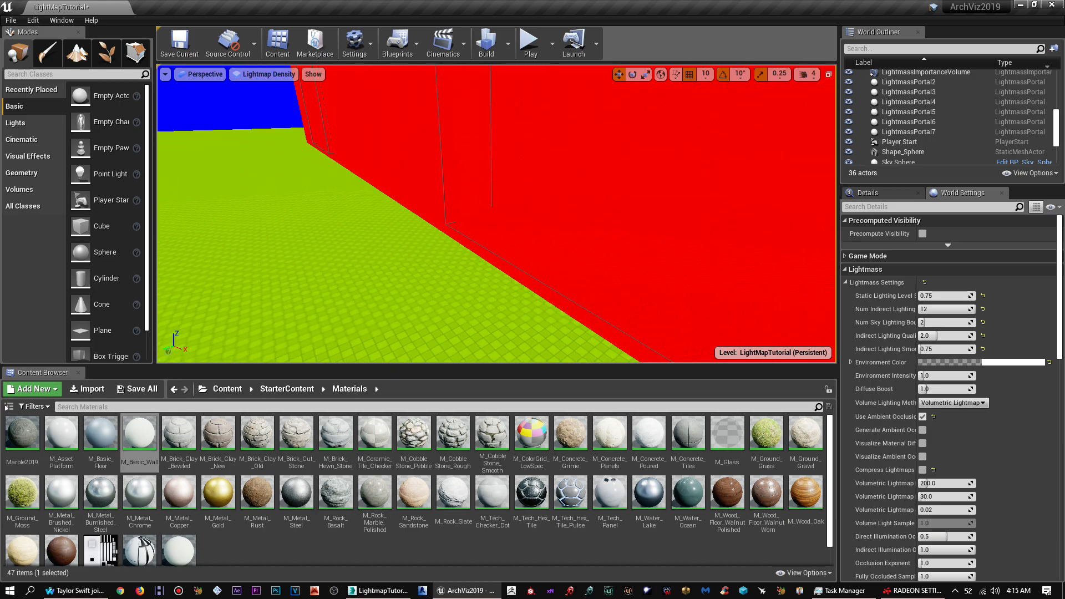
key("d")
right_click_drag(392, 246, 347, 263)
key("a")
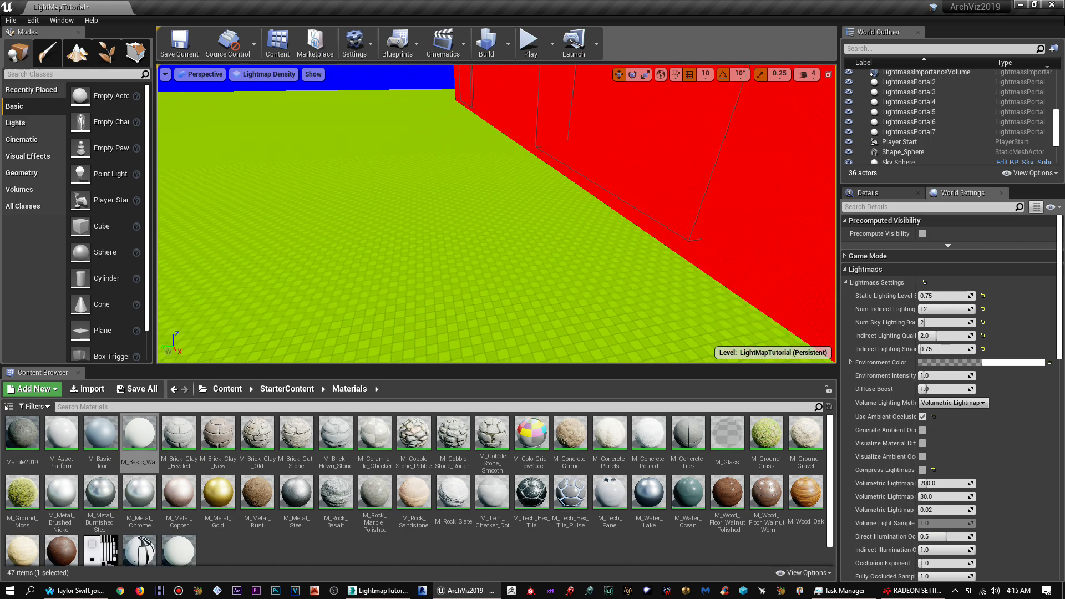
right_click_drag(392, 246, 364, 232)
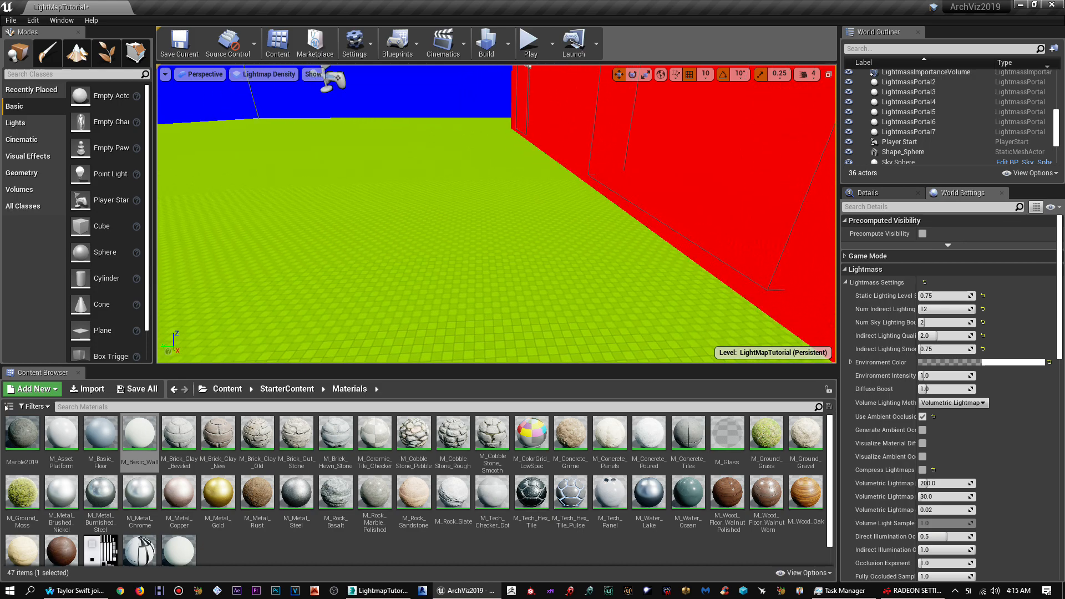
right_click_drag(497, 213, 554, 214)
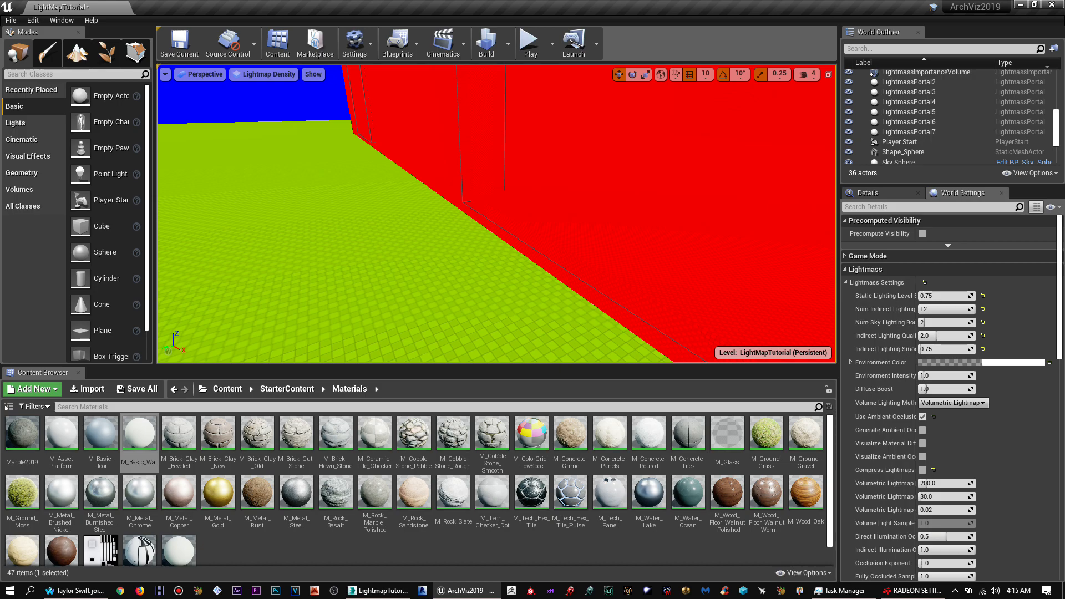
right_click_drag(496, 213, 722, 214)
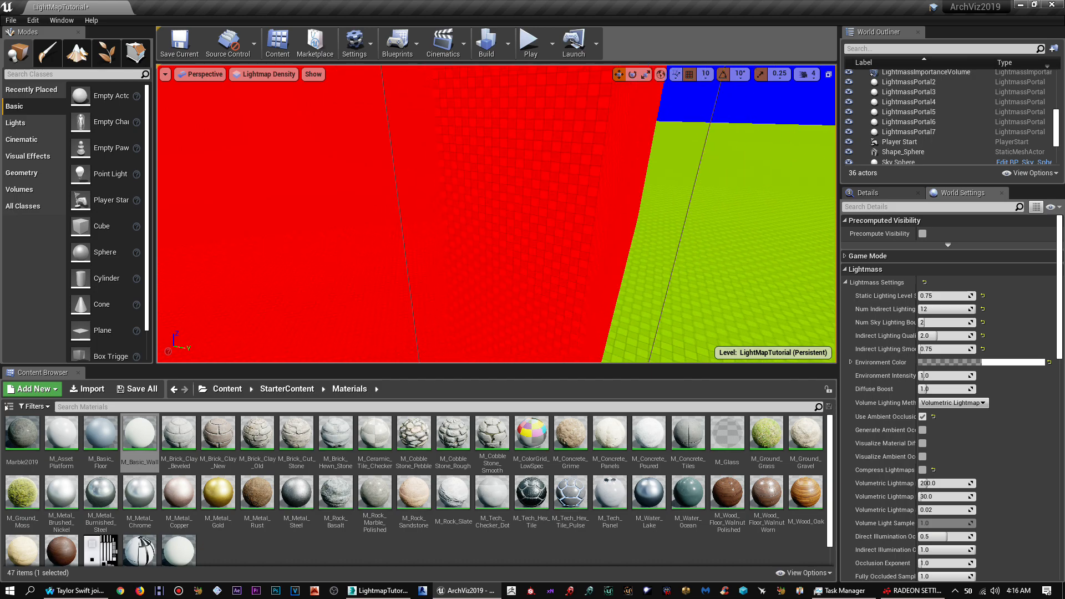
scroll(497, 214, "down", 2)
scroll(497, 214, "up", 4)
scroll(497, 214, "down", 1)
key("s")
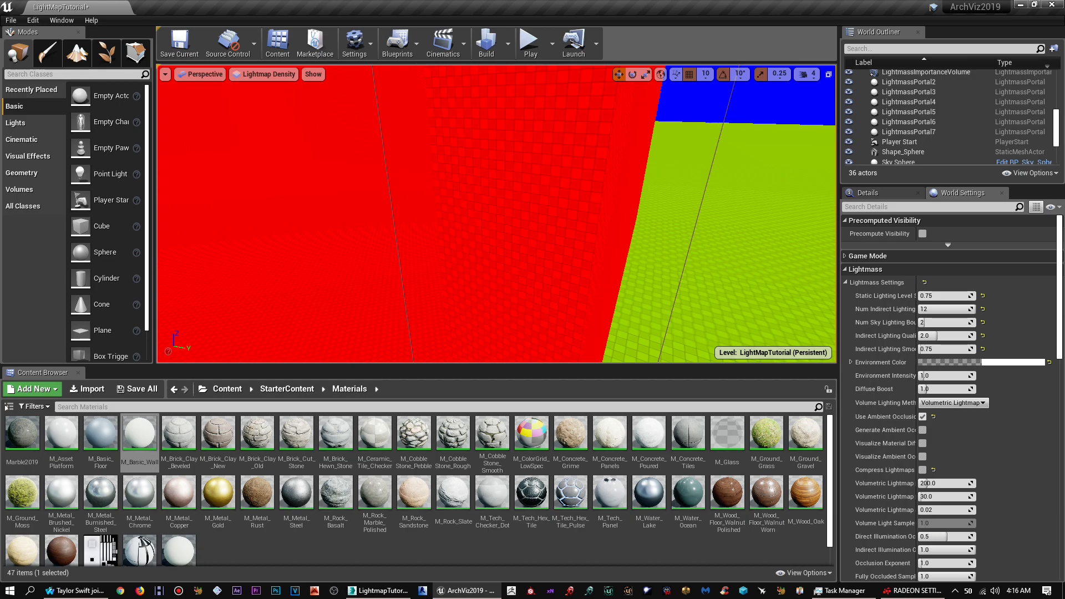
key("s")
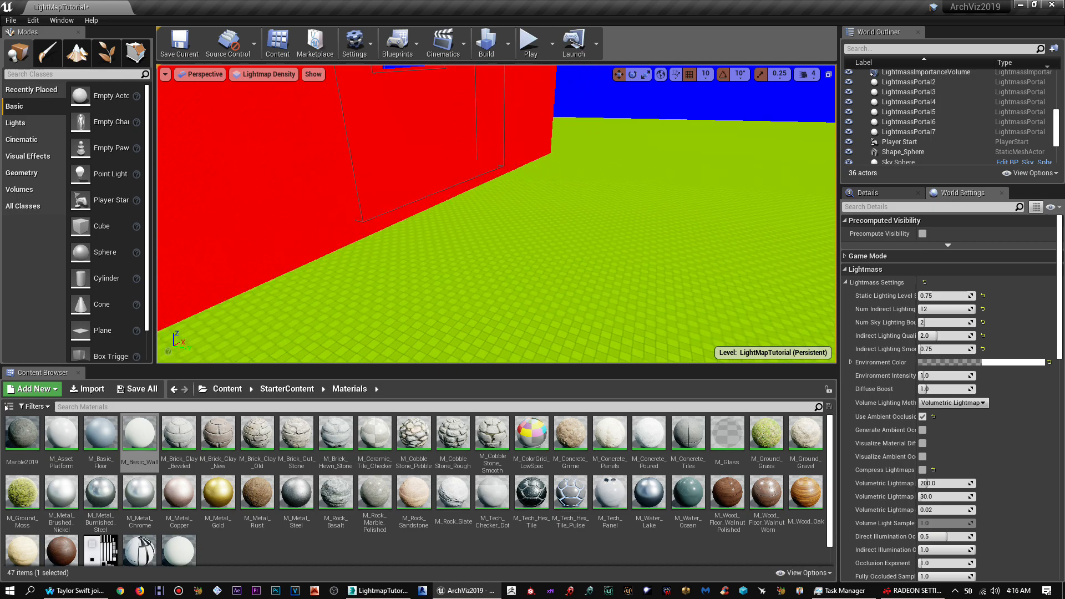
Step: Select the Floor piece and compare its lightmap grid with the adjoining floor and wall
left_click_drag(497, 255, 496, 283)
left_click(497, 267)
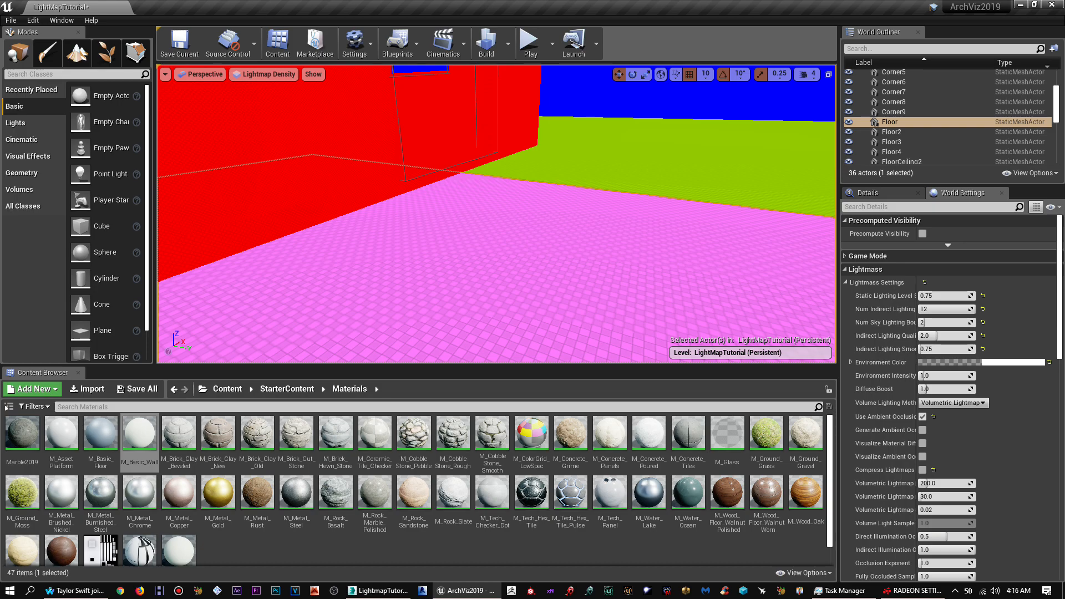
left_click_drag(497, 266, 511, 248)
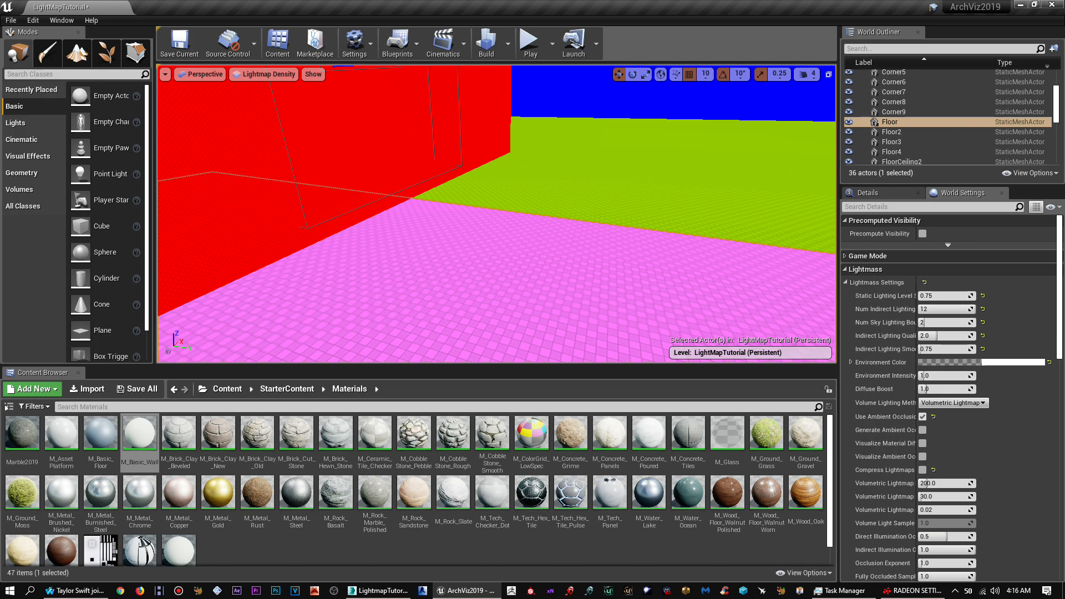
left_click_drag(496, 239, 469, 236)
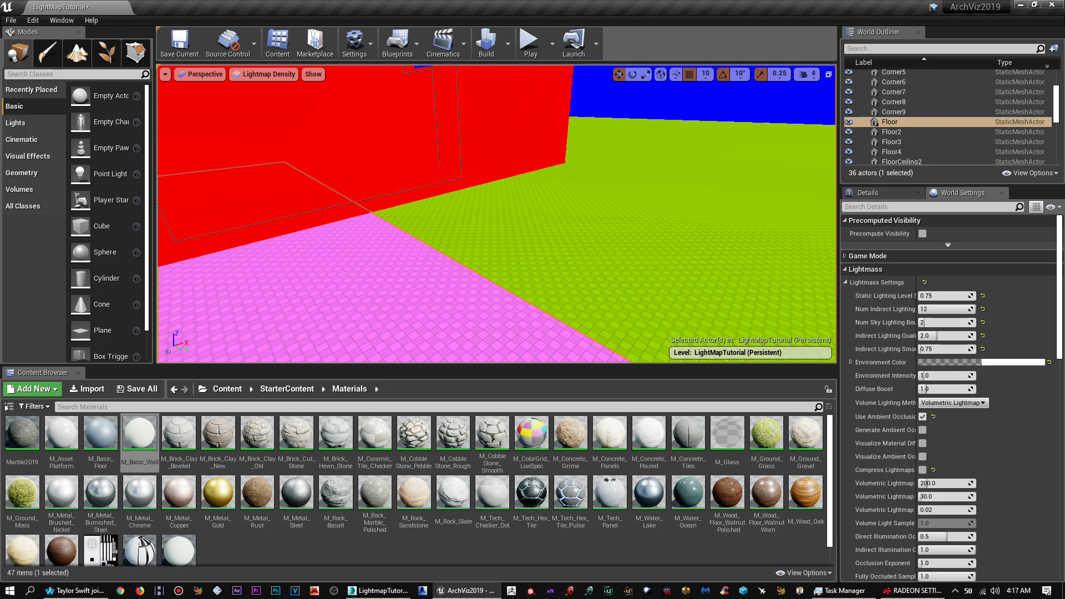
left_click_drag(497, 238, 498, 205)
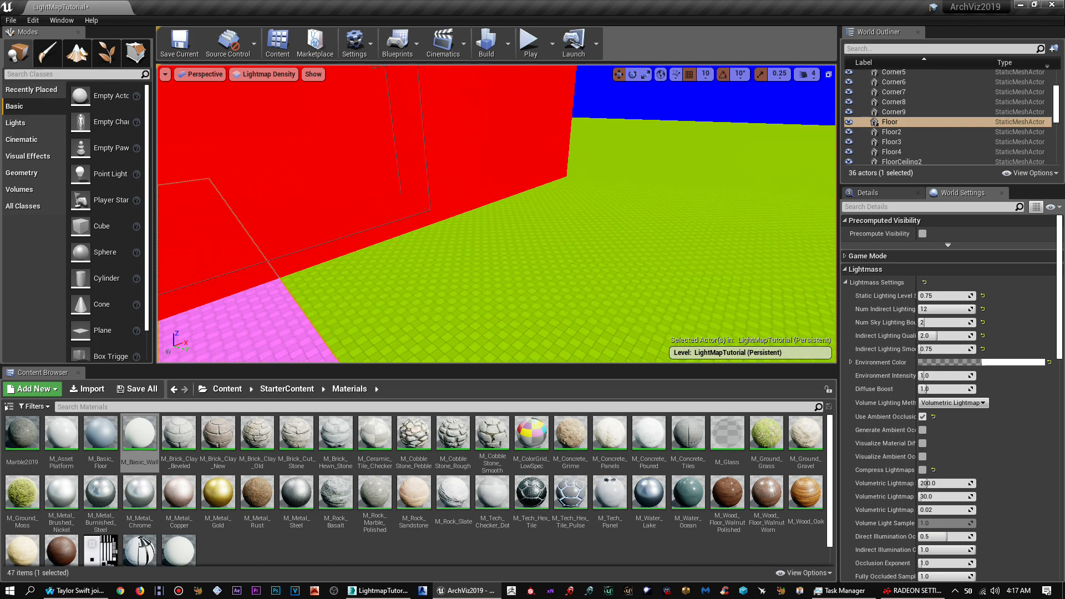
Step: Select the WallDoor mesh and examine its lightmap grid against the neighbouring wall and floor up close
left_click(497, 238)
left_click_drag(497, 239, 467, 232)
left_click(466, 283)
left_click(519, 233)
left_click(466, 283)
left_click(444, 178)
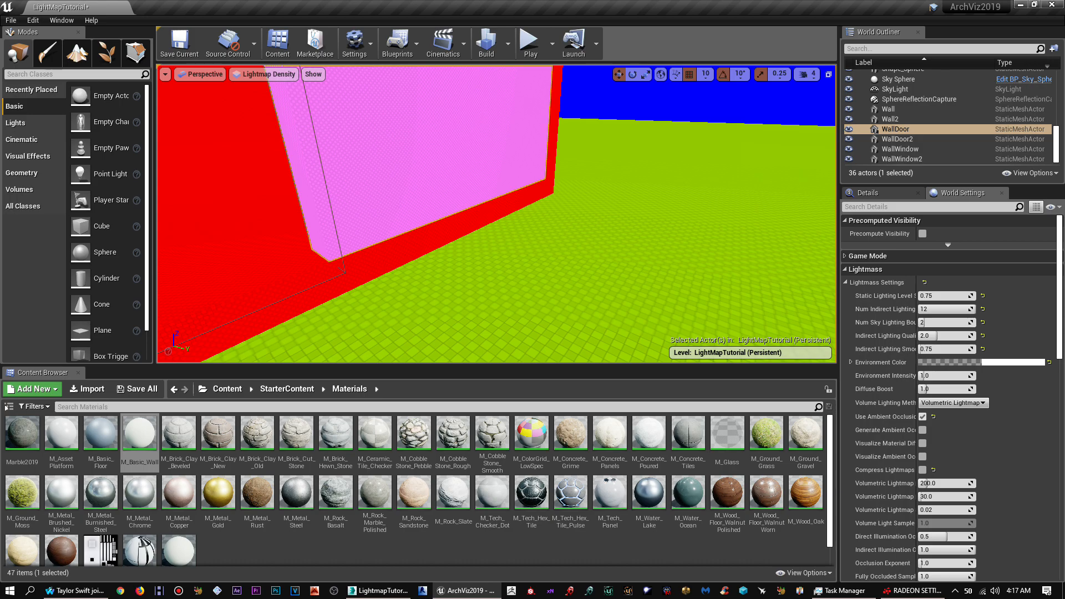
left_click_drag(470, 244, 471, 219)
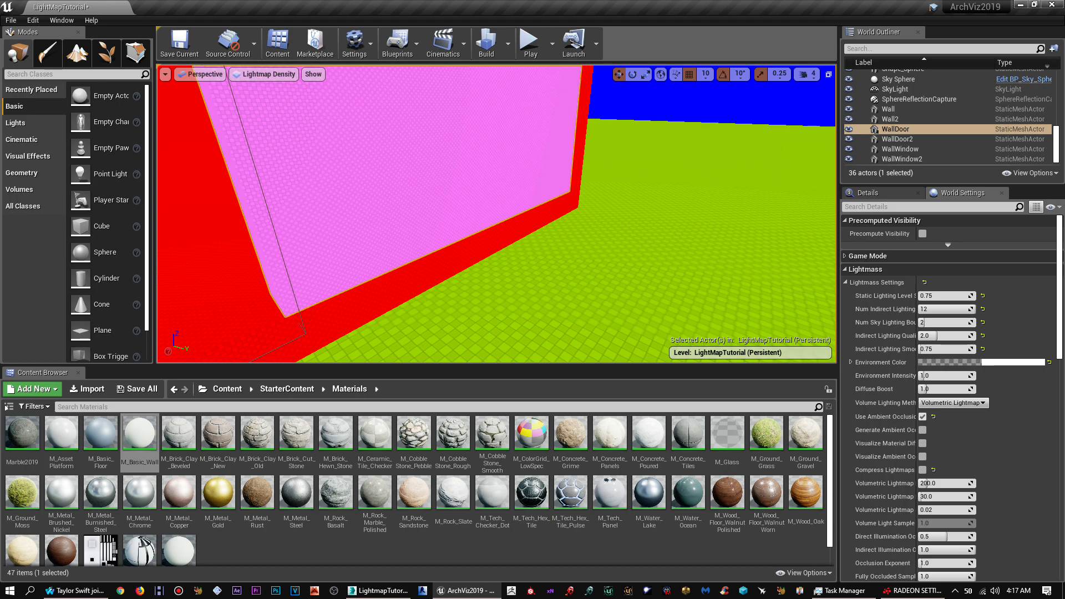
left_click_drag(496, 214, 497, 284)
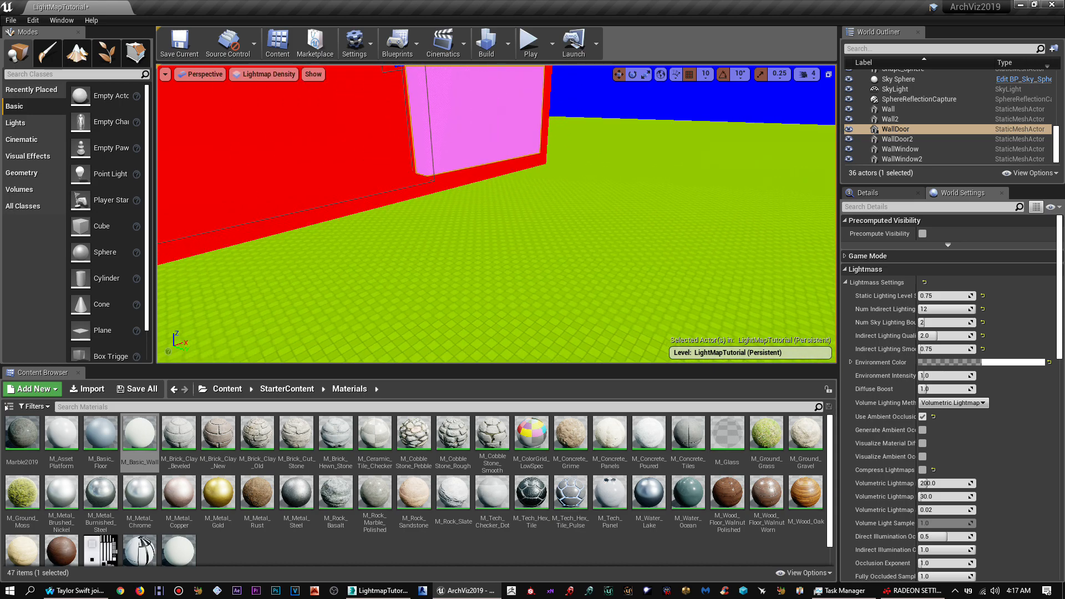
left_click_drag(496, 247, 536, 188)
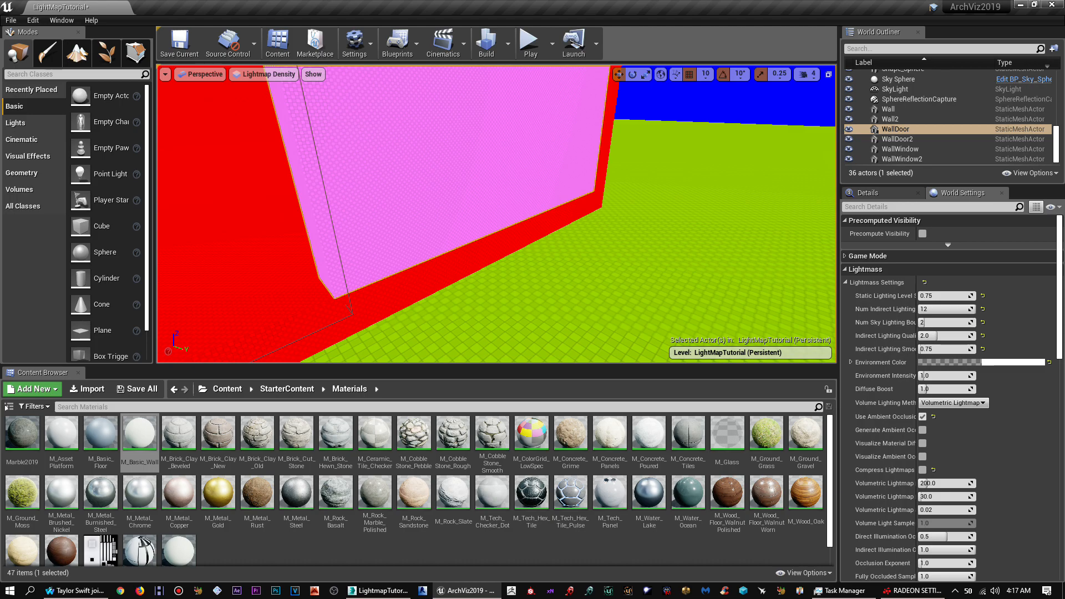
left_click_drag(497, 247, 480, 214)
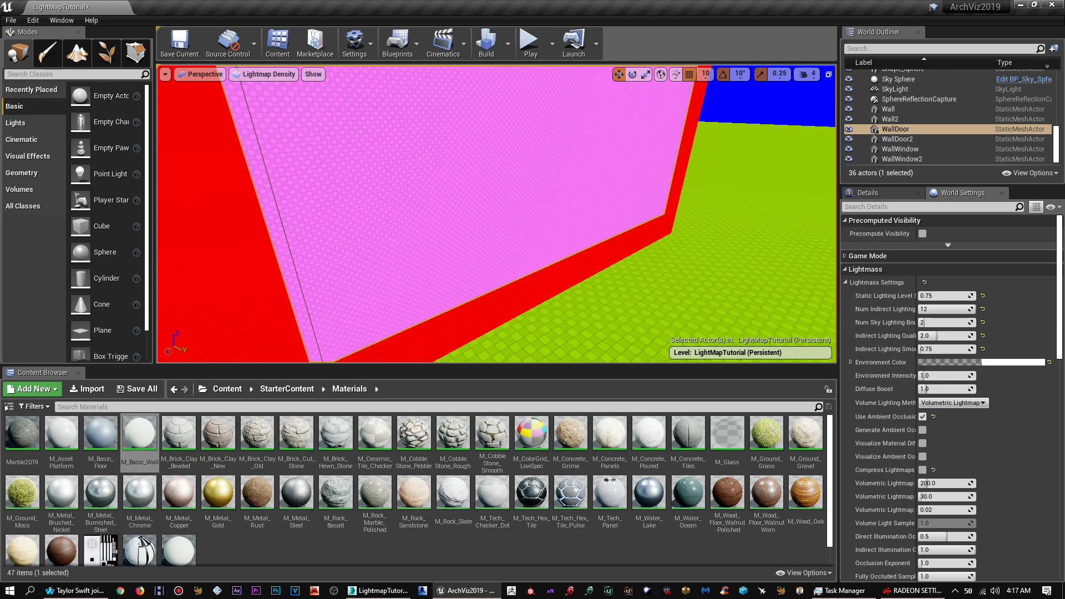
Step: Select Floor2, WallDoor and Floor in turn to compare how their lightmap grids meet at the shared edges
left_click(638, 294)
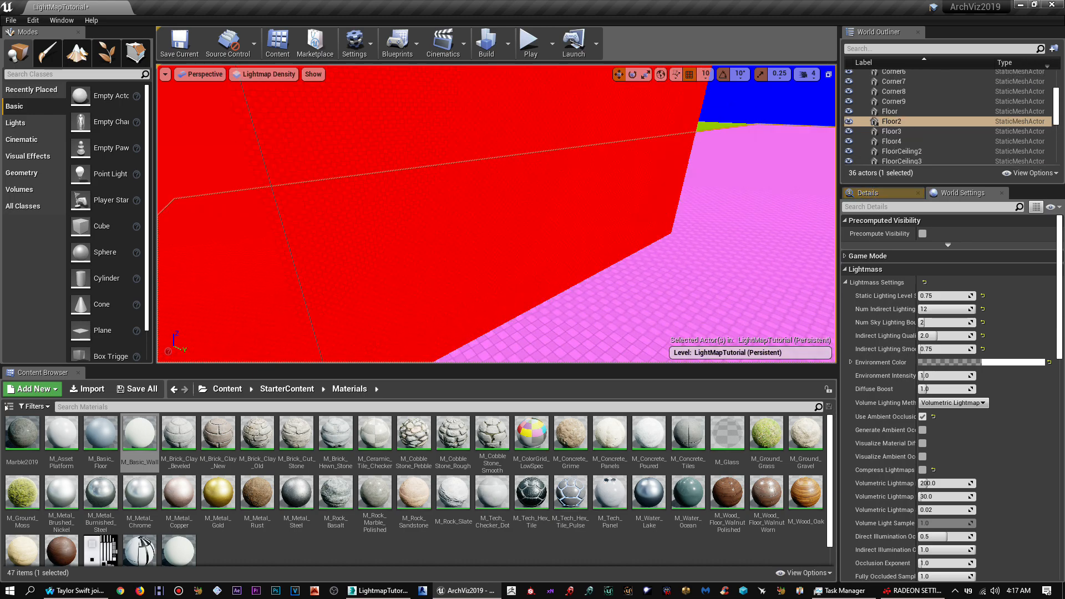
left_click(555, 216)
left_click_drag(554, 216, 378, 260)
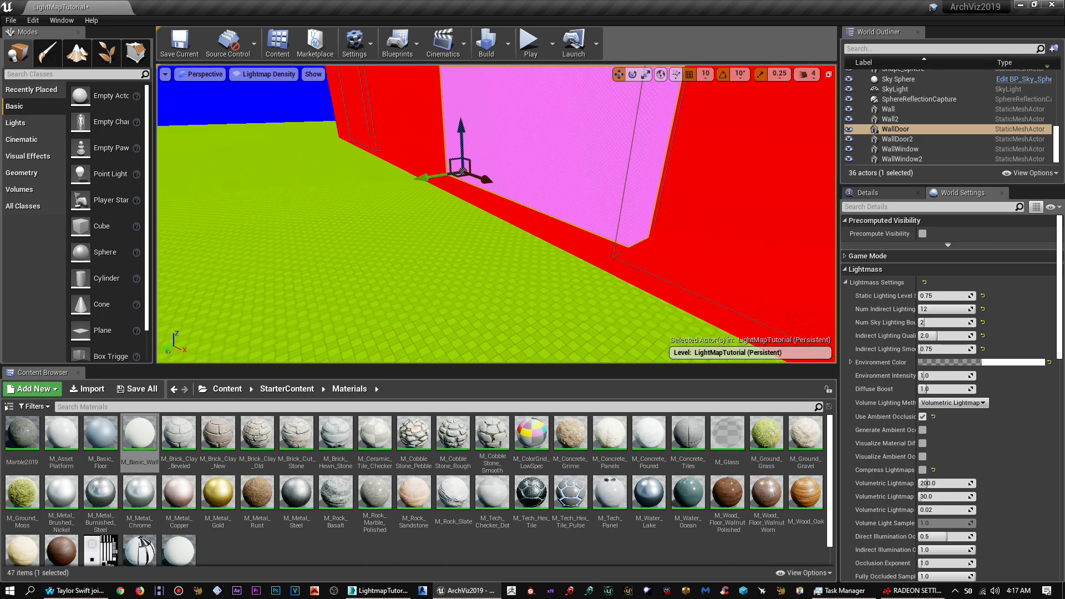
left_click(455, 266)
left_click_drag(455, 266, 652, 266)
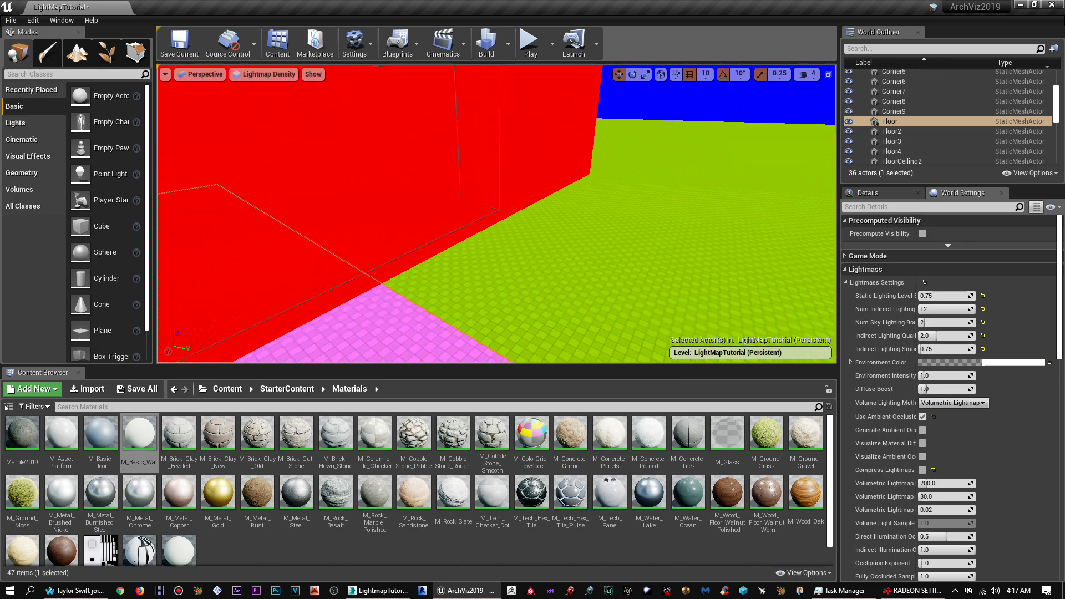
Step: Open the Wall static mesh from the LightmapTutorial content folder and check its Light Map Resolution setting
left_click(228, 389)
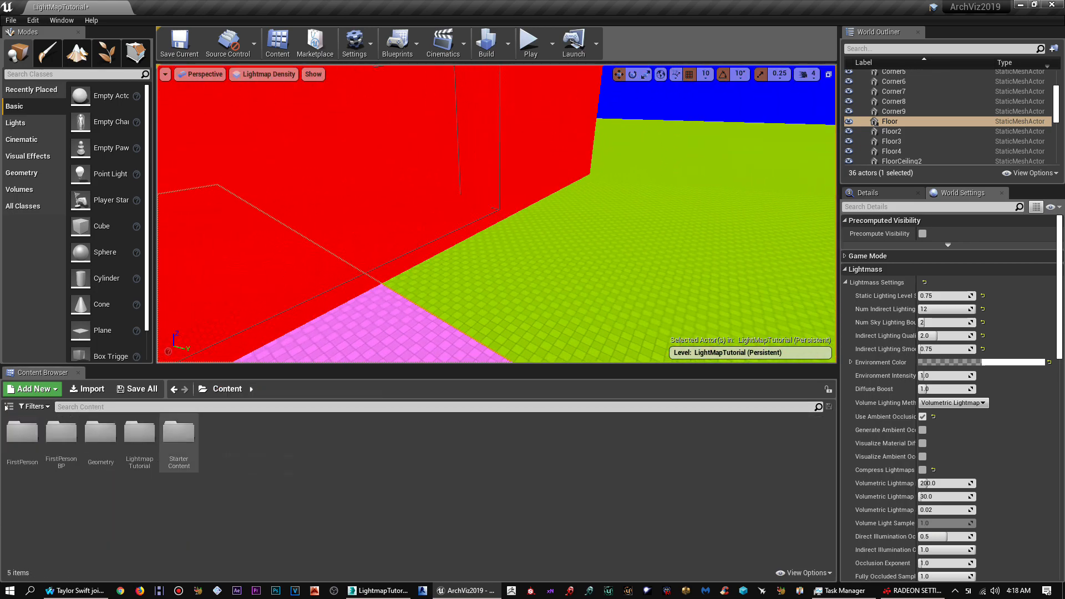
double_click(140, 437)
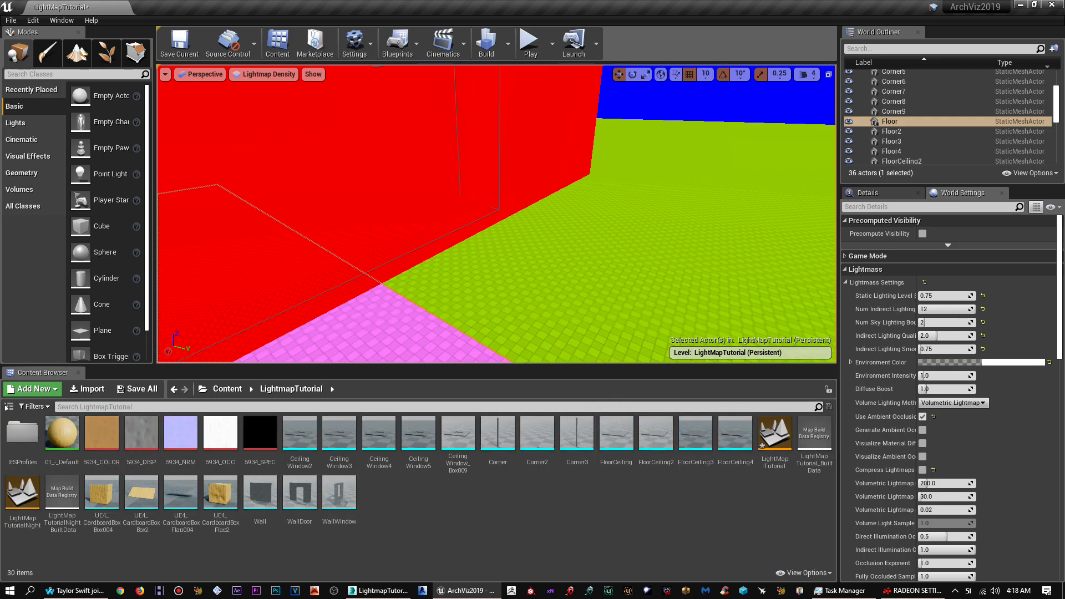
double_click(259, 493)
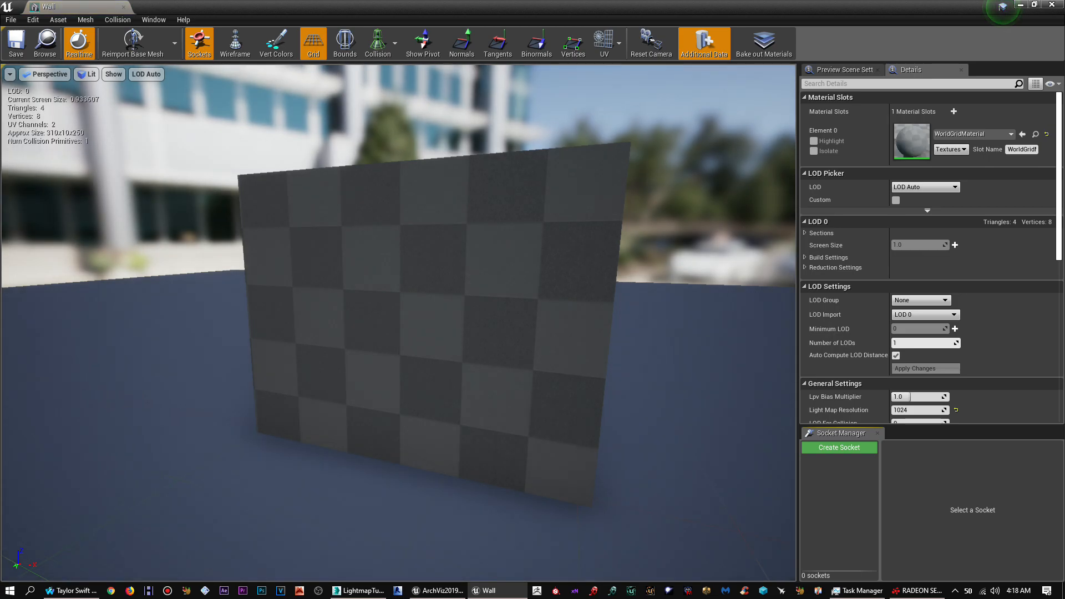
left_click_drag(389, 333, 411, 344)
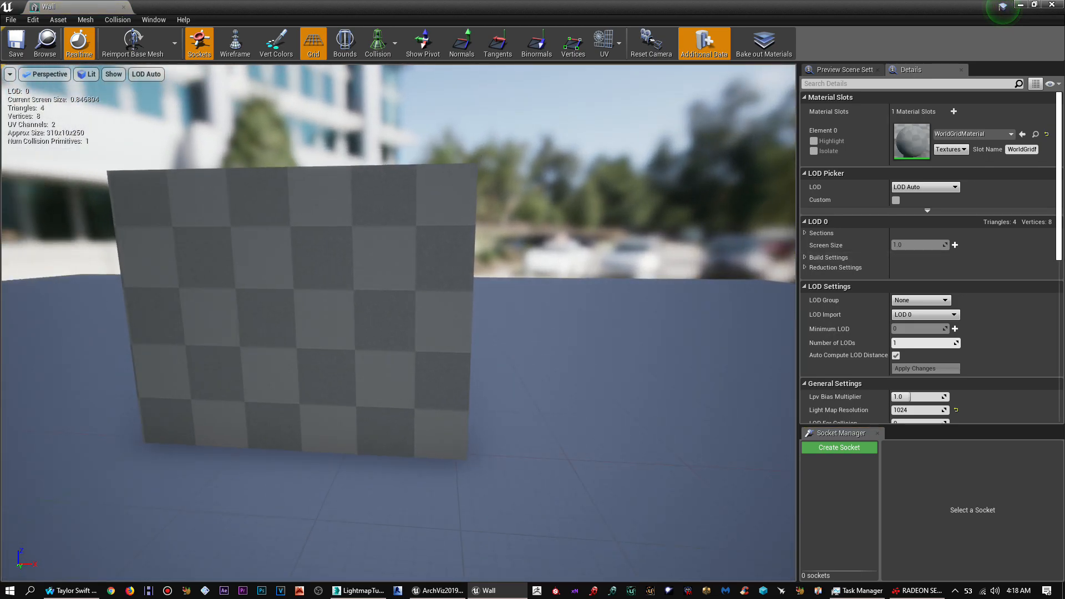
scroll(866, 288, "down", 3)
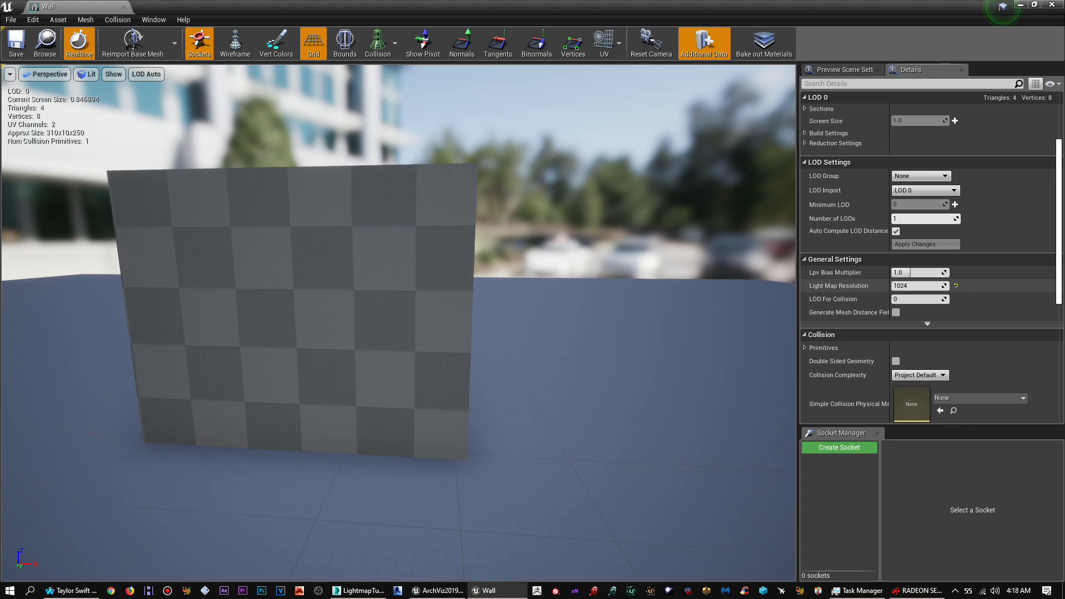
Step: Examine the Wall mesh's surface in the mesh preview from near and far
right_click_drag(399, 311, 374, 310)
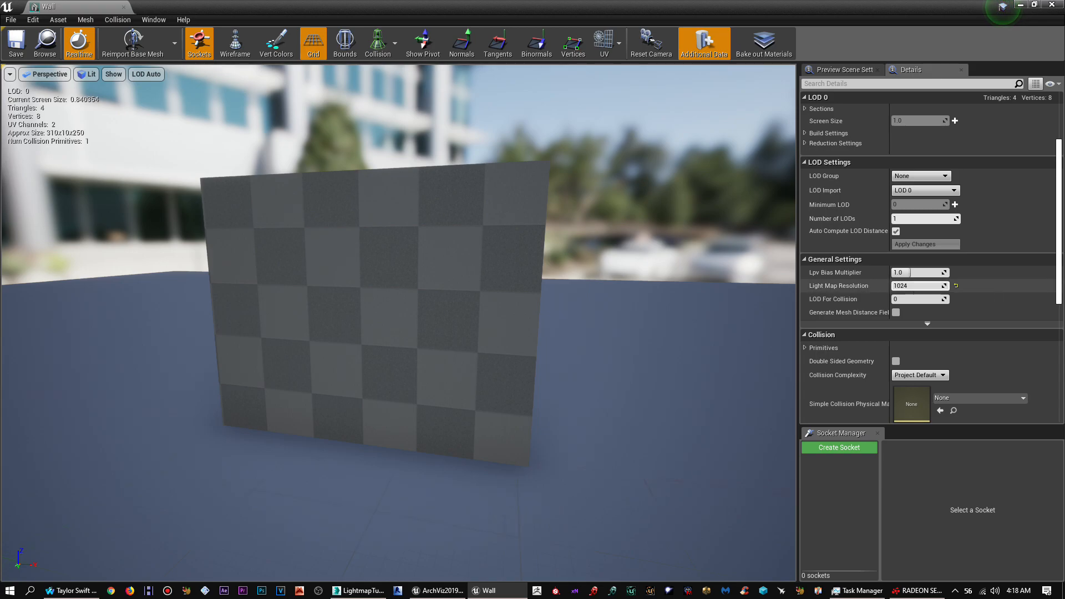
left_click_drag(477, 333, 488, 266)
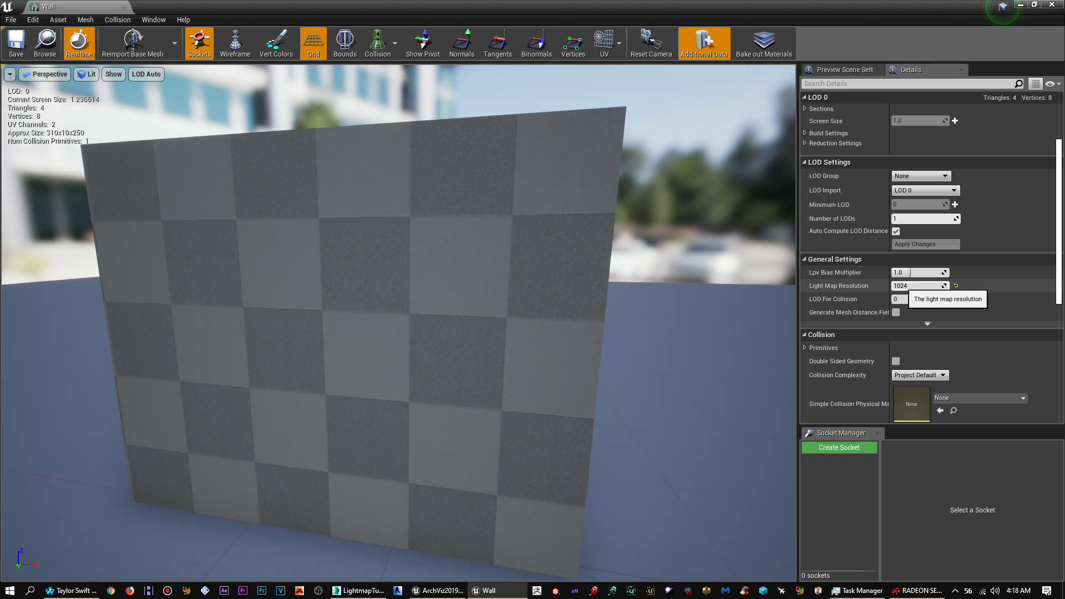
left_click_drag(444, 333, 455, 310)
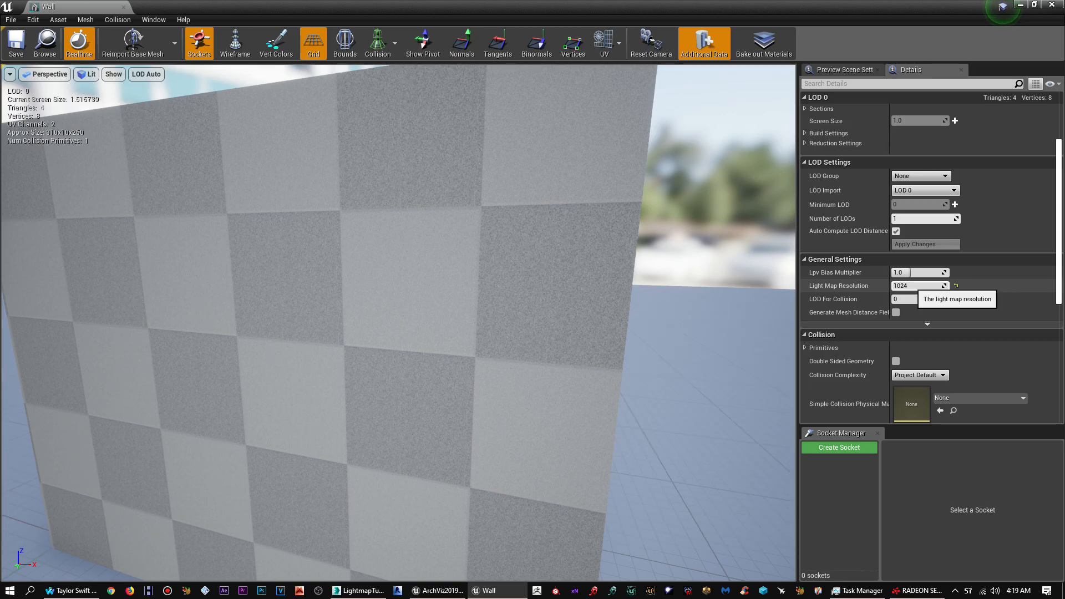
scroll(398, 323, "up", 3)
left_click_drag(398, 323, 383, 419)
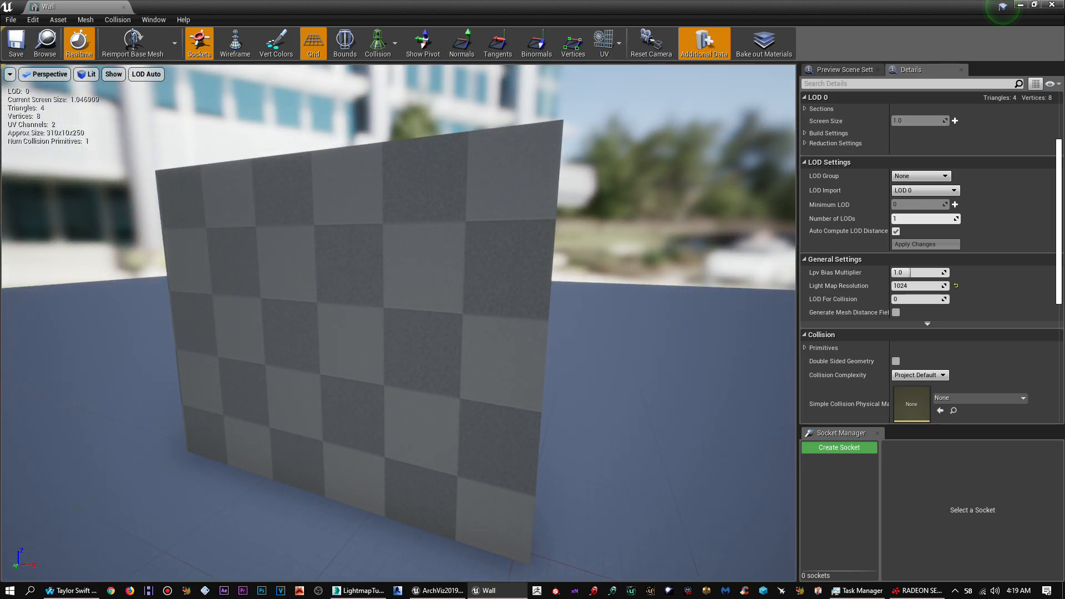
Step: Switch to 3ds Max and add an Unwrap UVW modifier to the solid wall opposite the doorway wall
left_click(358, 591)
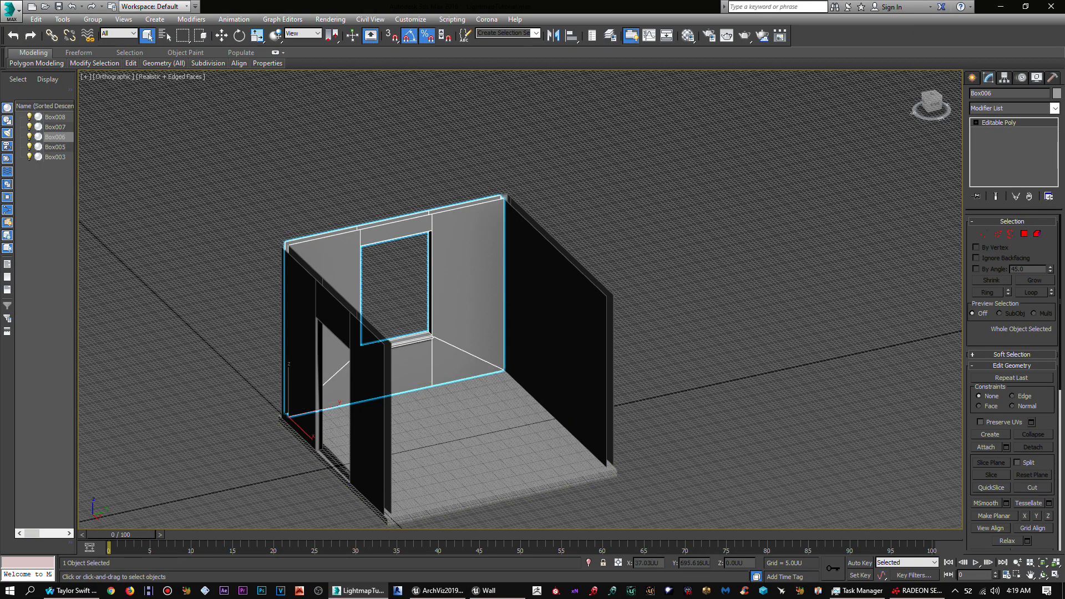
left_click(557, 333)
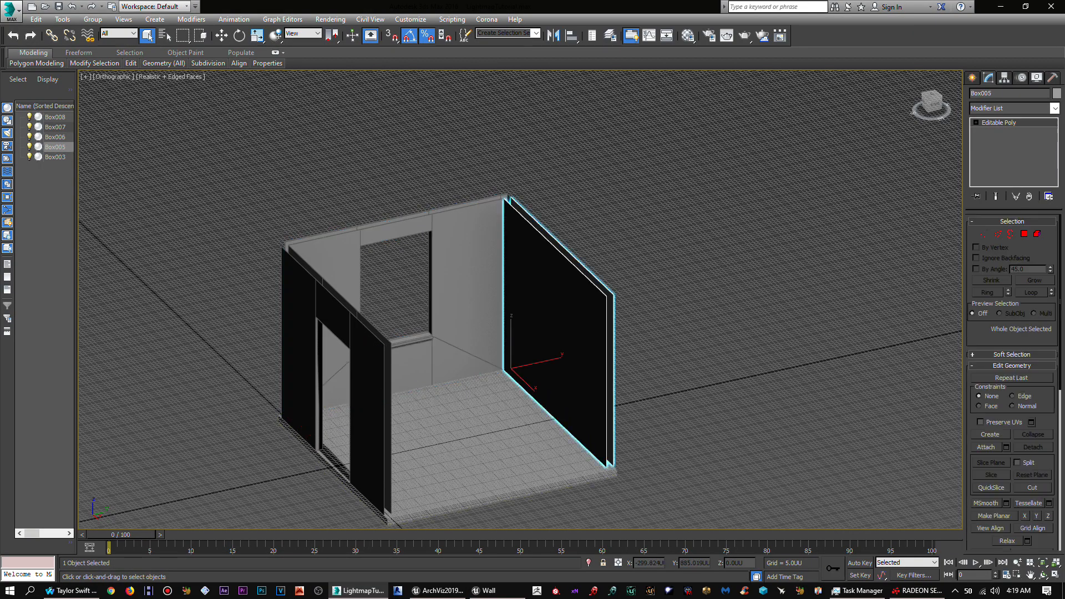
left_click(1055, 108)
left_click_drag(1055, 195, 1055, 451)
left_click(1010, 475)
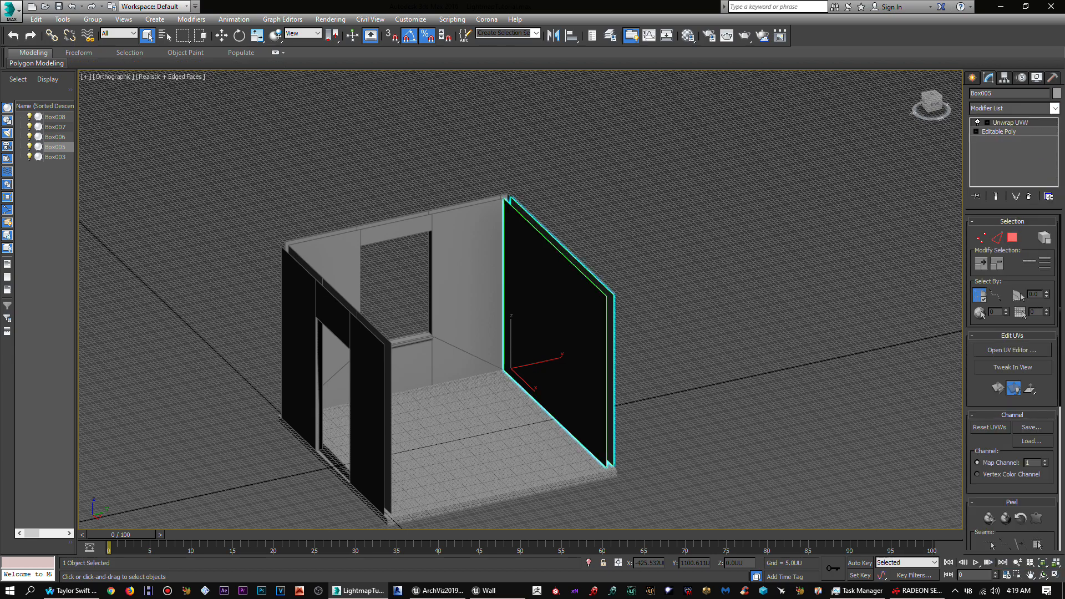
Step: Set the Unwrap UVW map channel to 2 and move the UVs from the current channel into it
left_click(1045, 461)
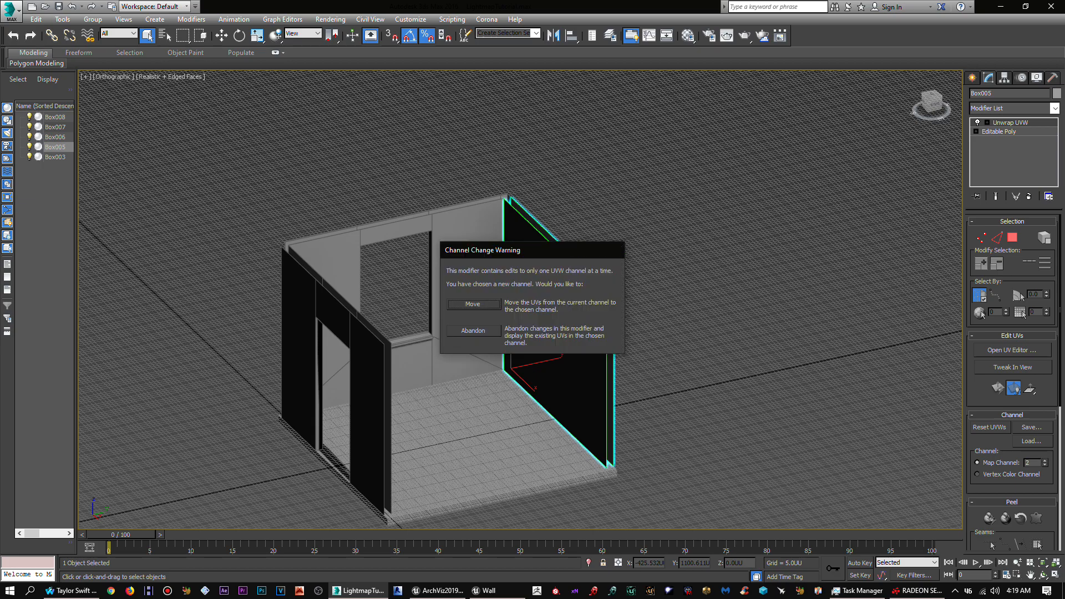
mouse_move(537, 251)
left_mouse_down()
mouse_move(565, 251)
mouse_move(534, 266)
left_mouse_up()
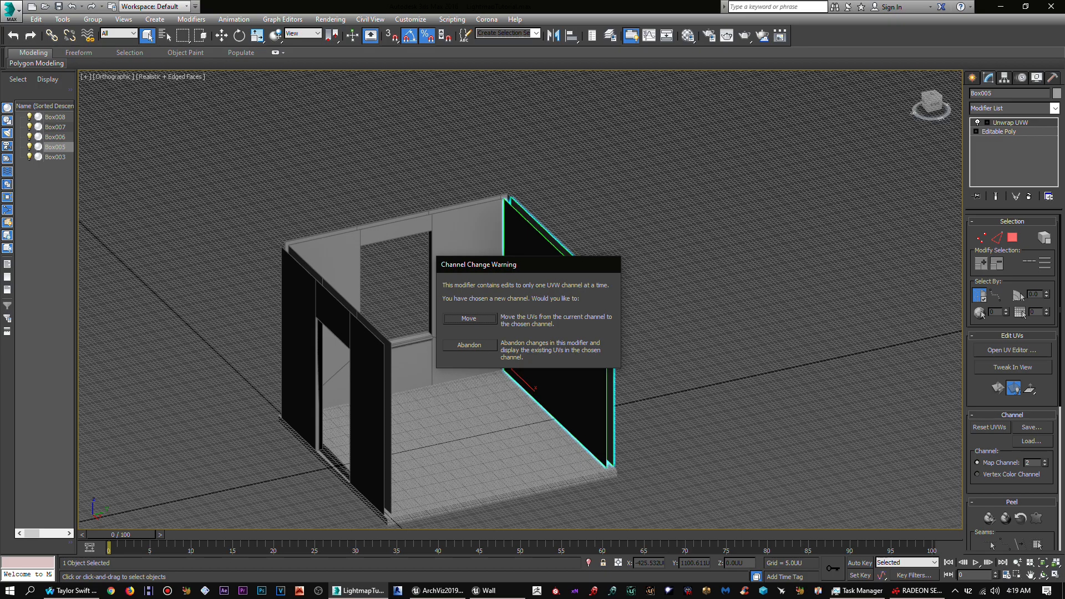
left_click_drag(541, 264, 503, 255)
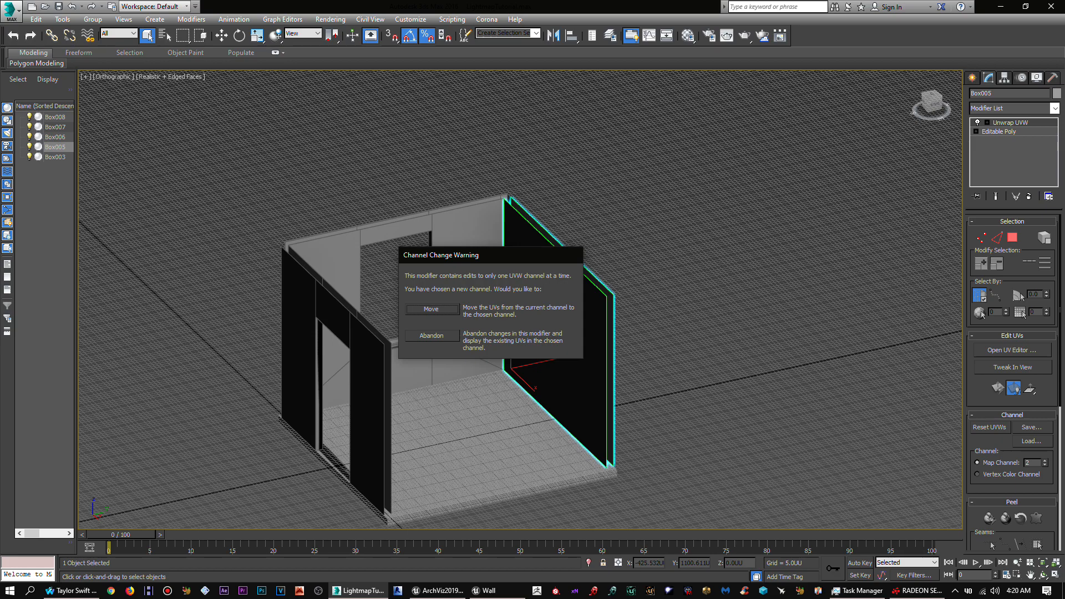
left_click(432, 309)
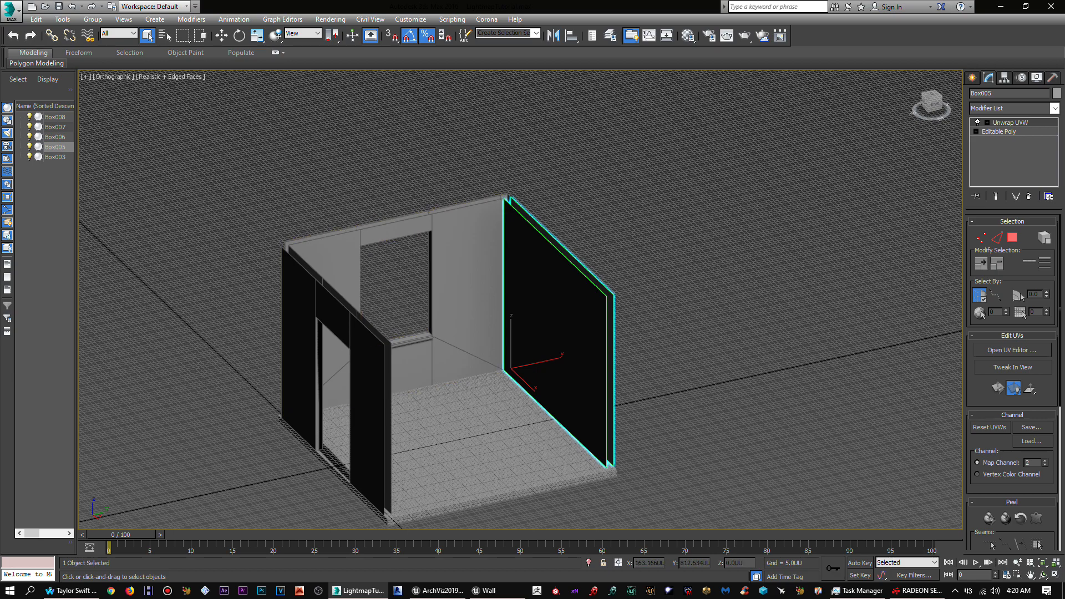
Step: Open the wall's polygon UVs in the UV editor and load 1024x1024 Lightmap Template.bmp as the background texture
key("3")
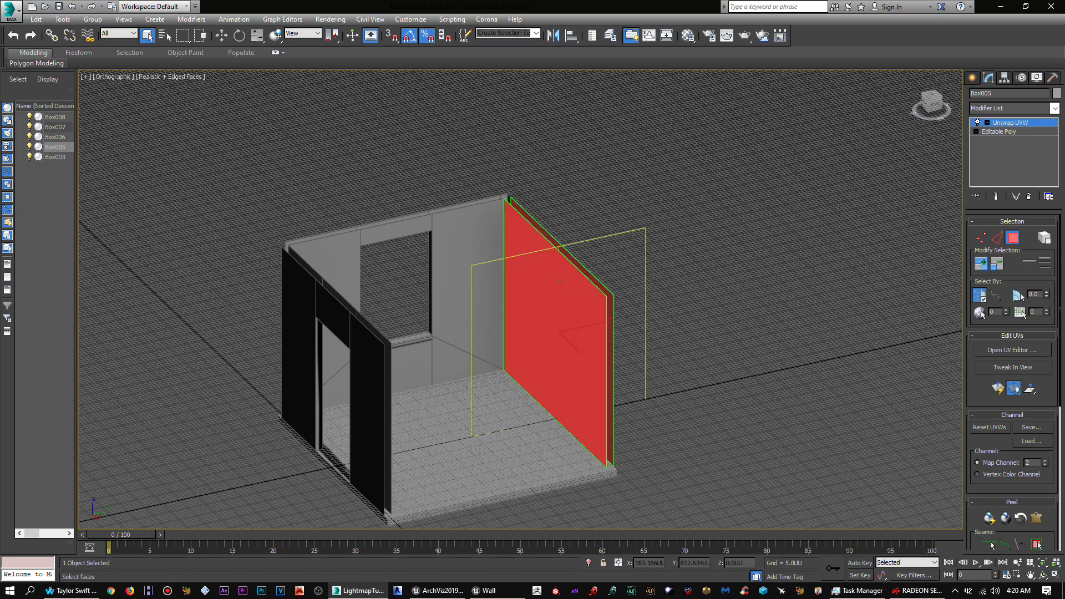
left_click(1013, 350)
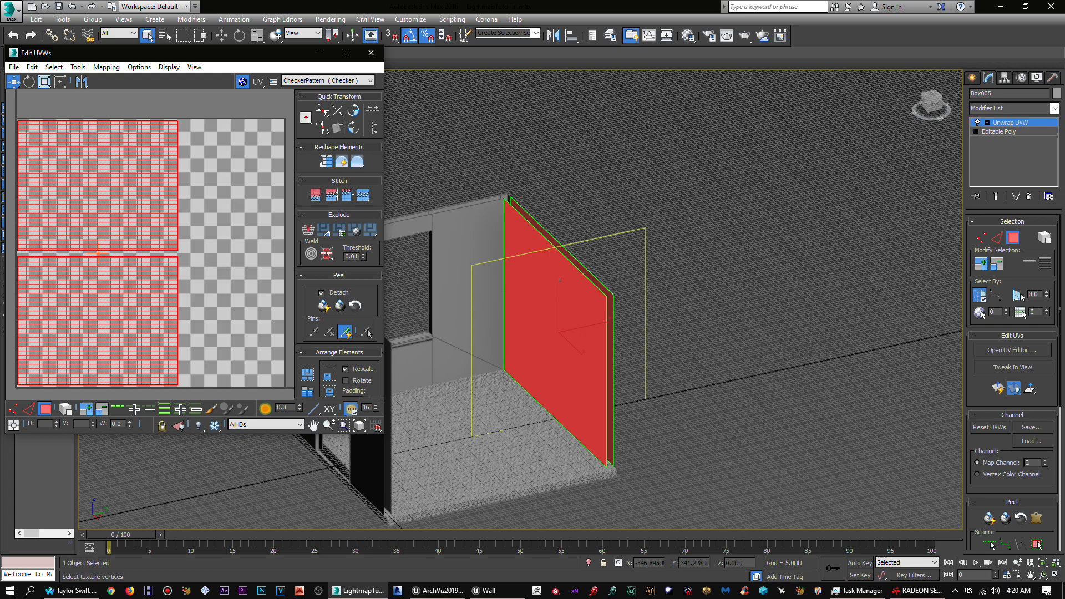
left_click(355, 81)
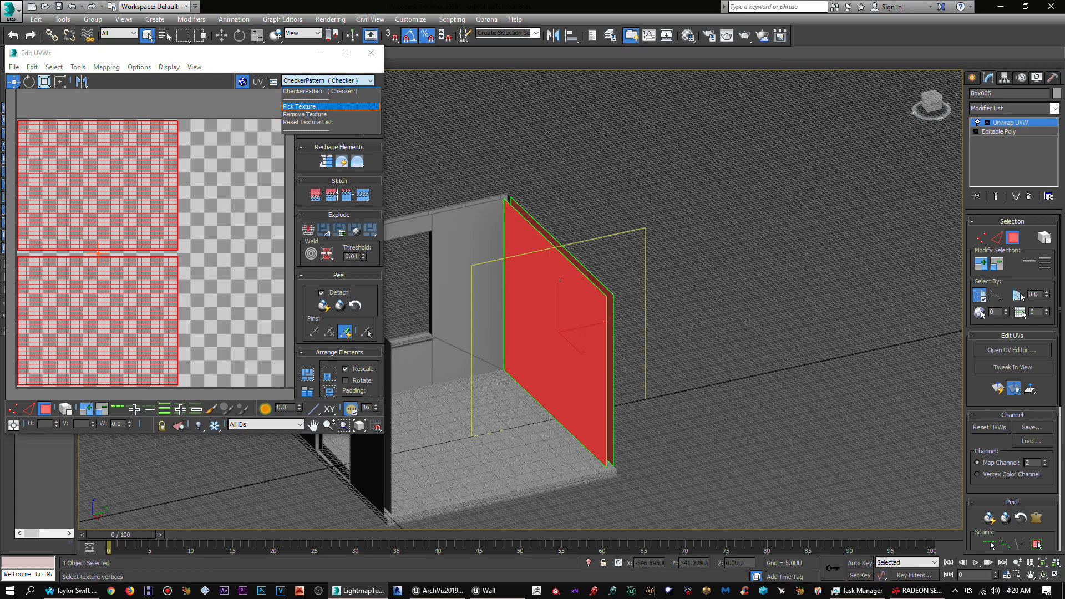
left_click(300, 107)
double_click(439, 170)
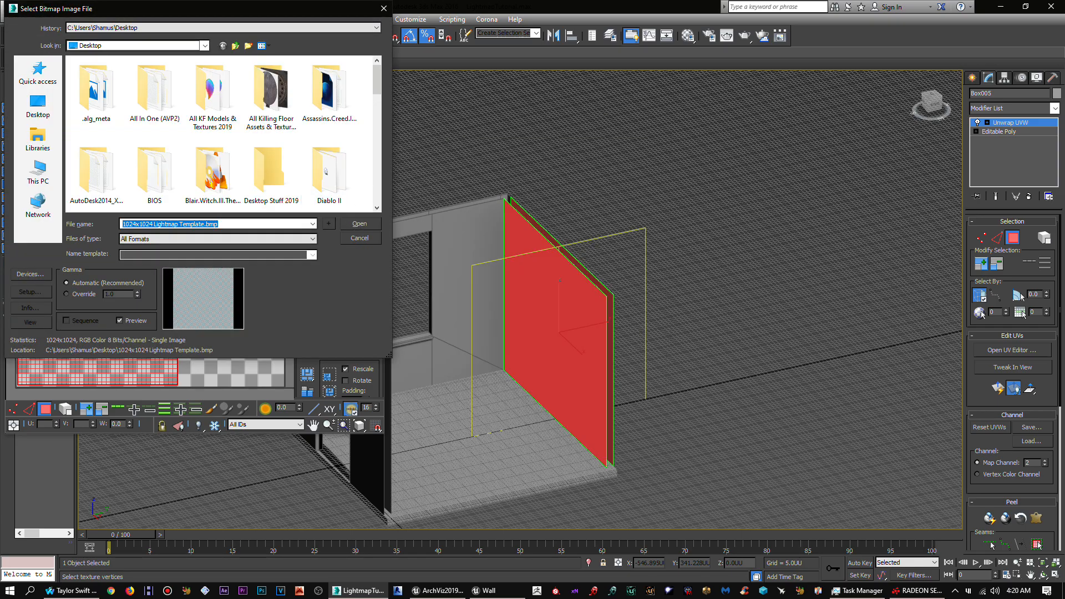
key("Return")
middle_click_drag(150, 249, 179, 223)
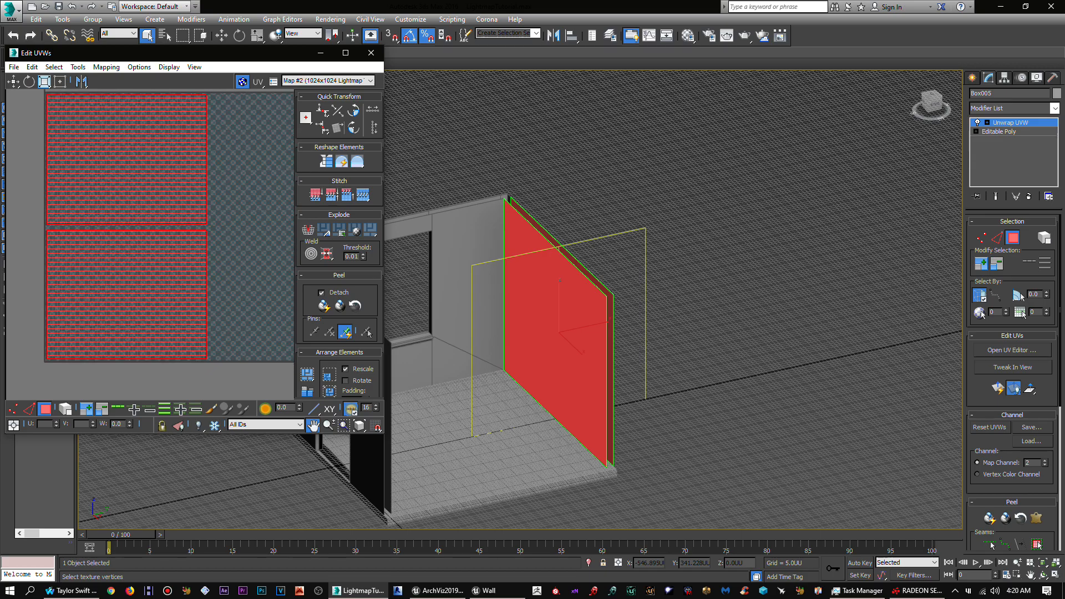
Step: Turn on pixel snapping in the UV editor
left_click(375, 426)
left_click(375, 443)
scroll(145, 297, "up", 4)
middle_click_drag(146, 297, 153, 297)
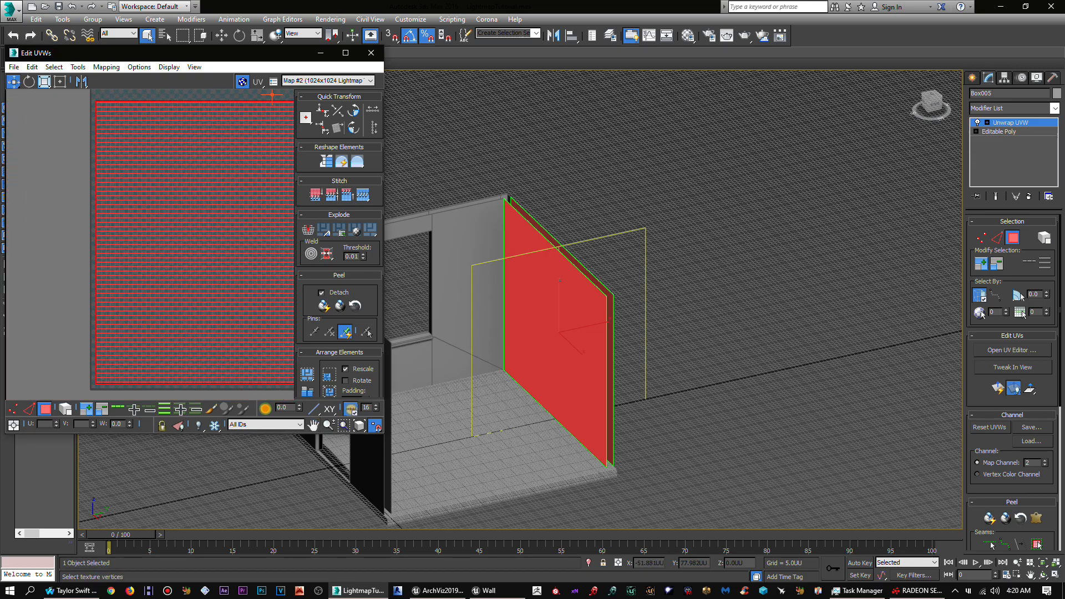
scroll(177, 255, "down", 4)
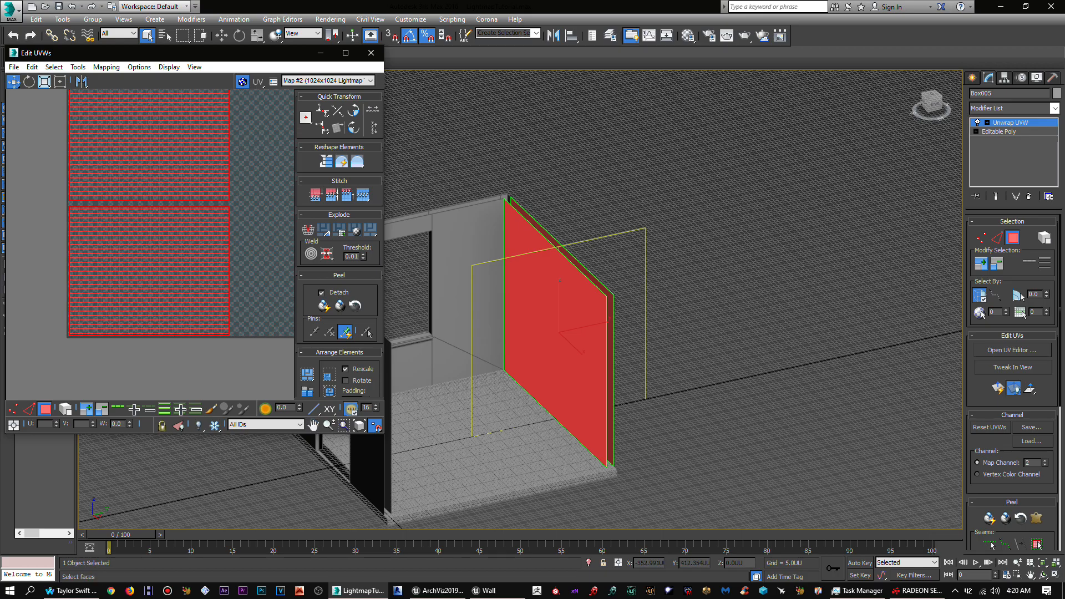
Step: Examine the padding between the wall's two UV shells and around them against the lightmap template's edges
middle_click_drag(599, 349, 425, 348, "alt")
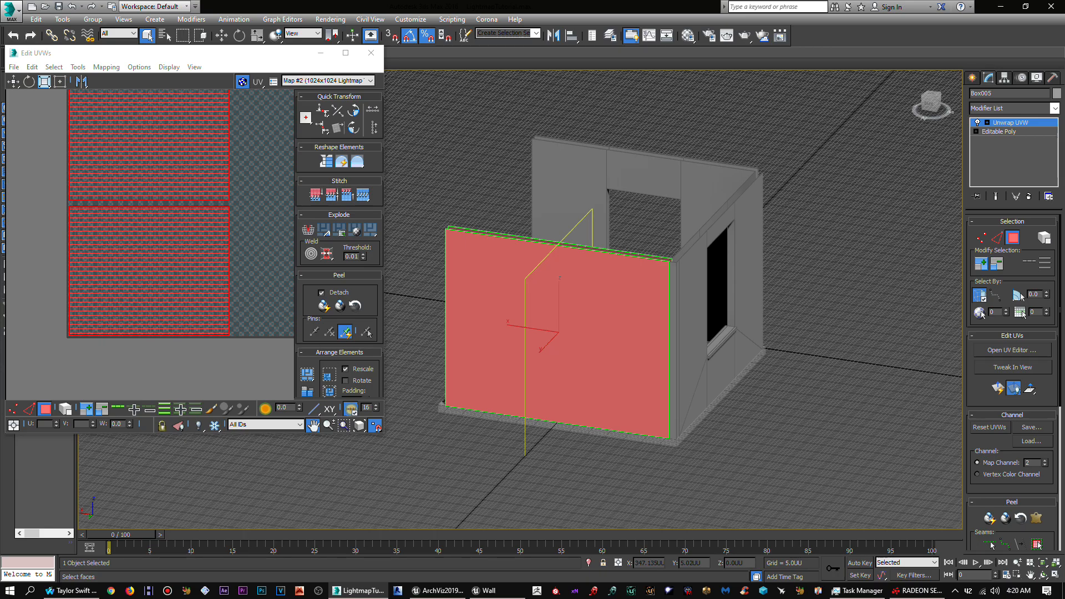
left_click(149, 203)
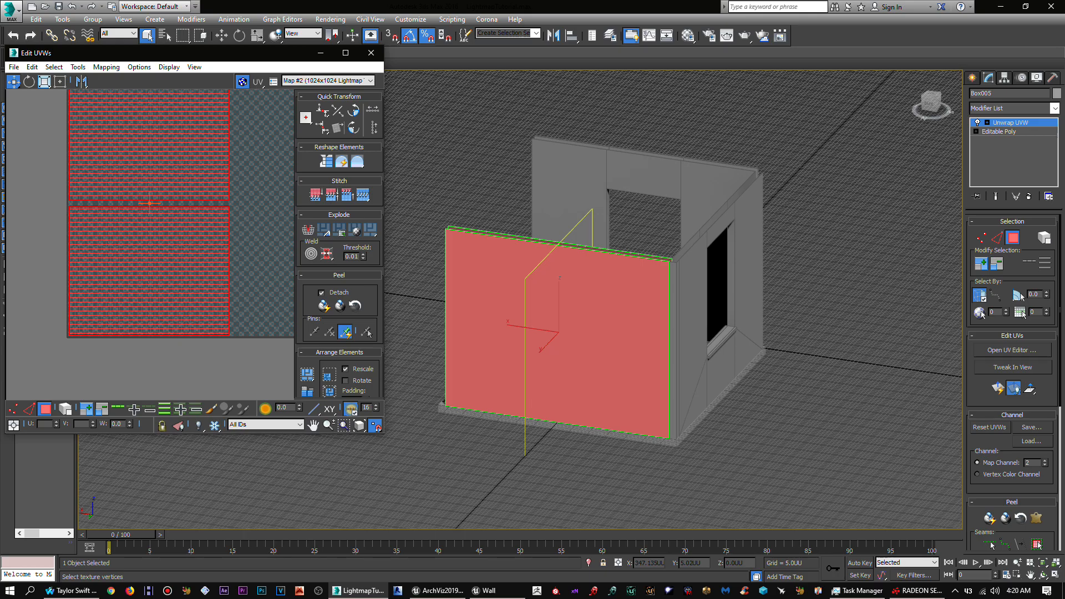
scroll(150, 203, "up", 6)
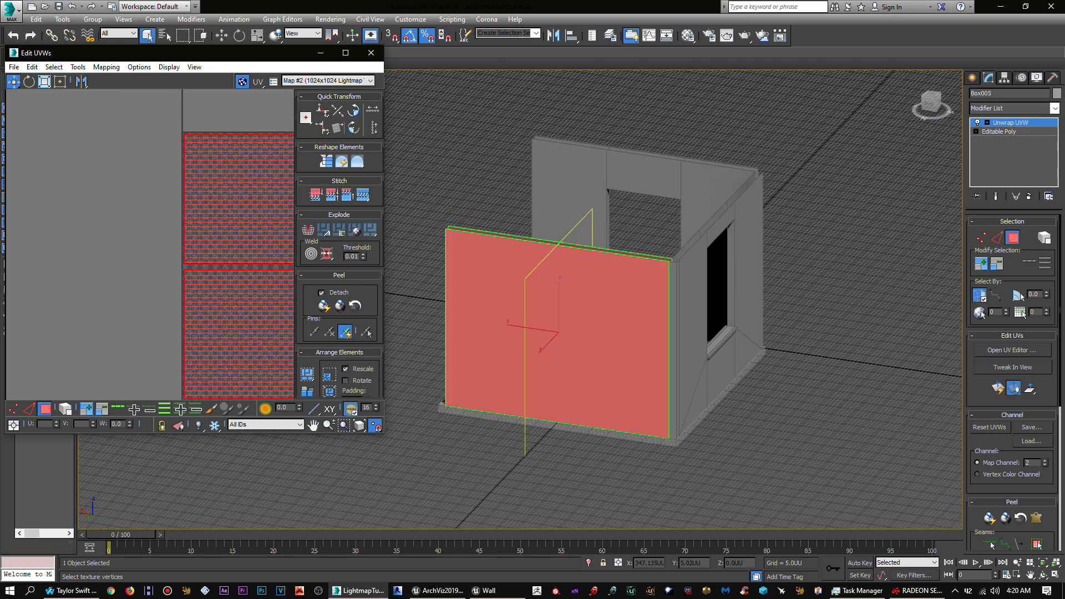
scroll(149, 203, "up", 4)
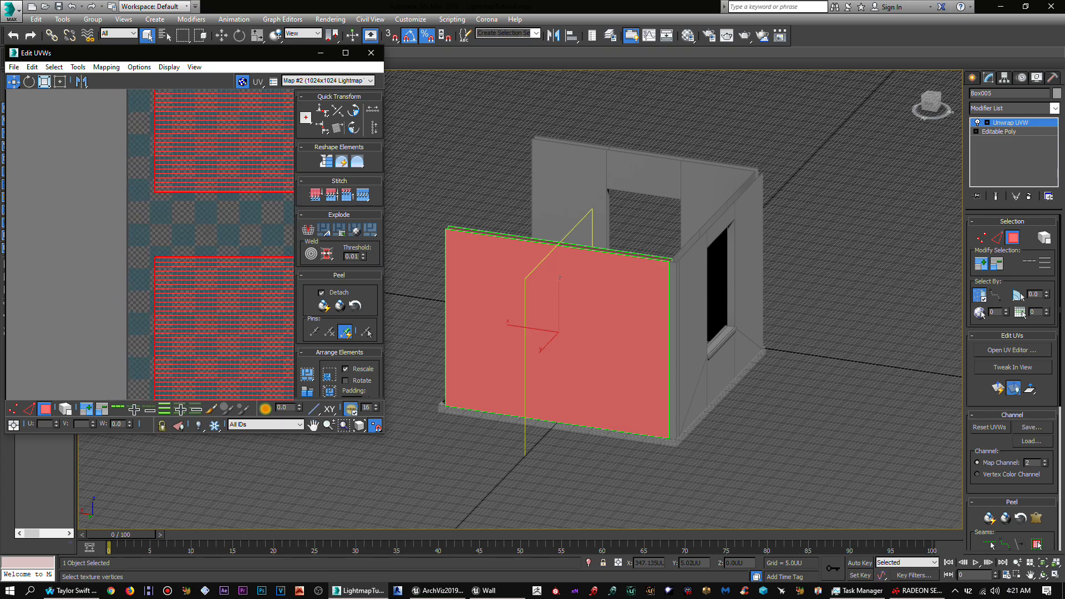
middle_click_drag(150, 203, 173, 228)
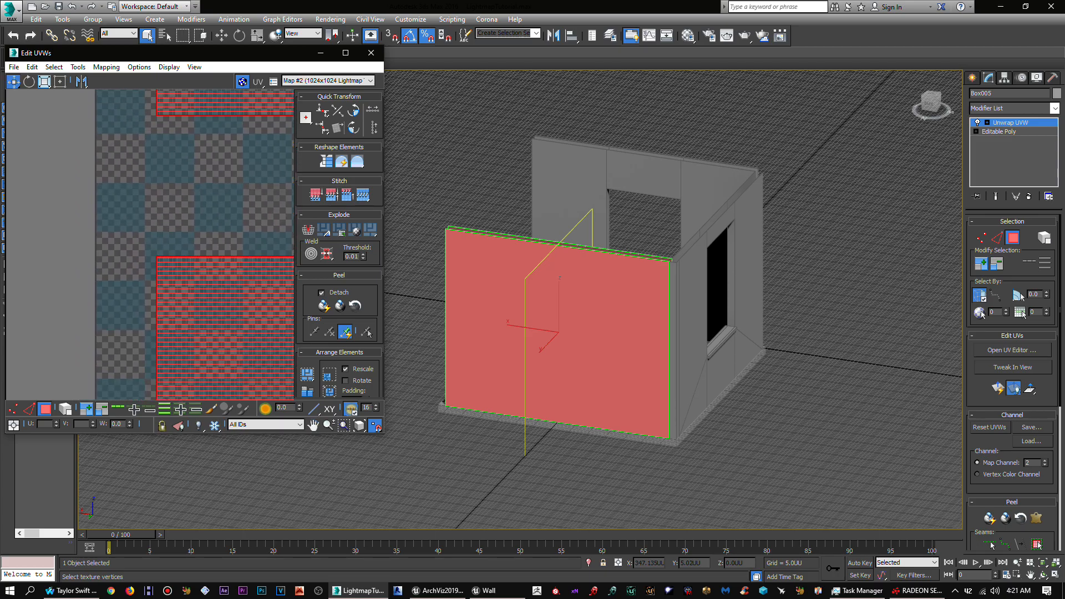
middle_click_drag(196, 387, 211, 275)
scroll(194, 278, "down", 10)
scroll(211, 274, "down", 3)
scroll(222, 250, "up", 5)
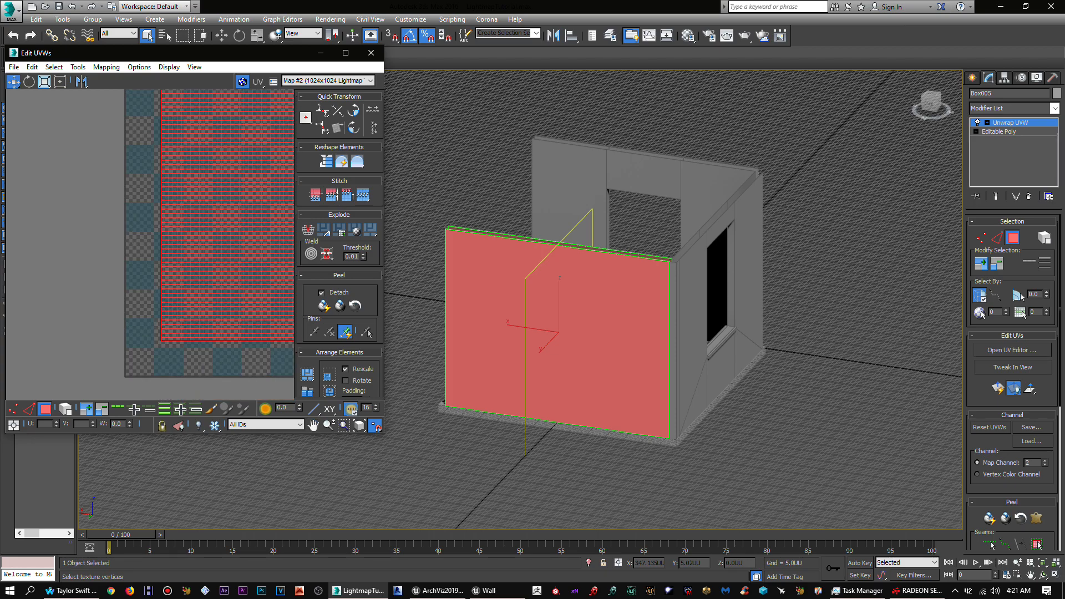
scroll(219, 194, "up", 3)
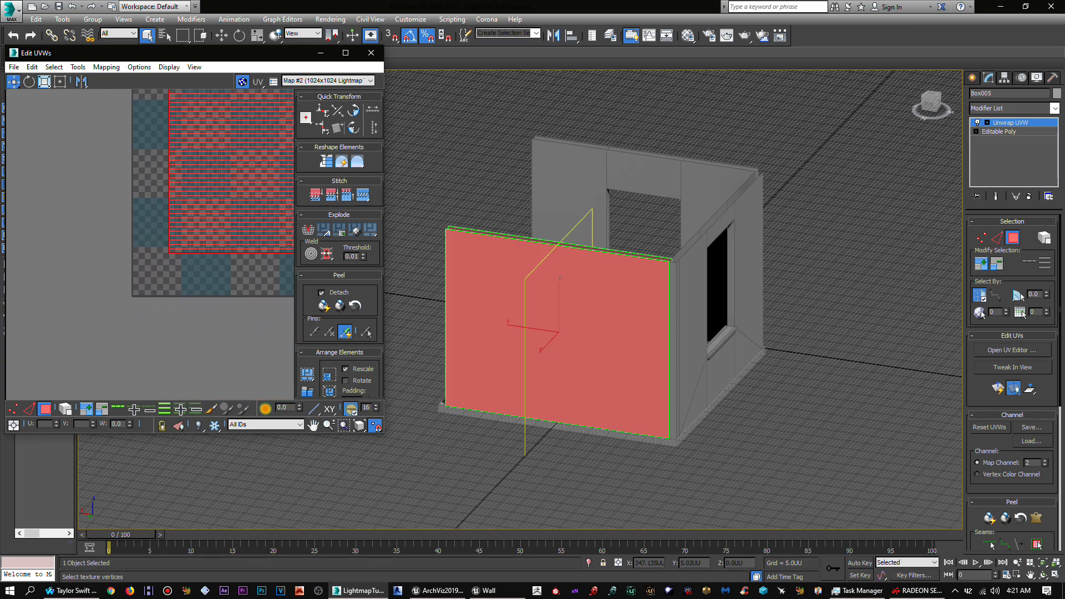
Step: Move the wall's UV shells close to the lower-left corner of the lightmap template
scroll(239, 163, "down", 2)
middle_click_drag(238, 162, 237, 311)
scroll(269, 153, "down", 3)
middle_click_drag(274, 155, 274, 264)
left_click(191, 245)
Step: Select the upper UV shell and move it straight down until it sits just above the lower shell
left_click(274, 215)
scroll(224, 266, "up", 5)
scroll(165, 260, "up", 8)
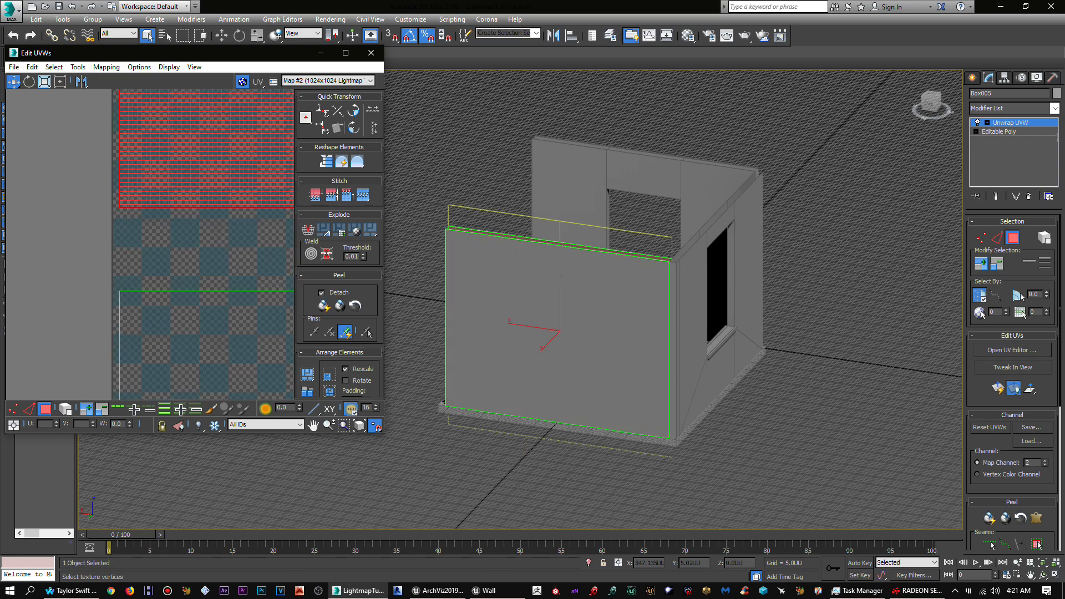
middle_click_drag(164, 262, 232, 325)
left_click_drag(184, 162, 184, 312, "shift")
scroll(185, 311, "down", 5)
scroll(205, 244, "down", 6)
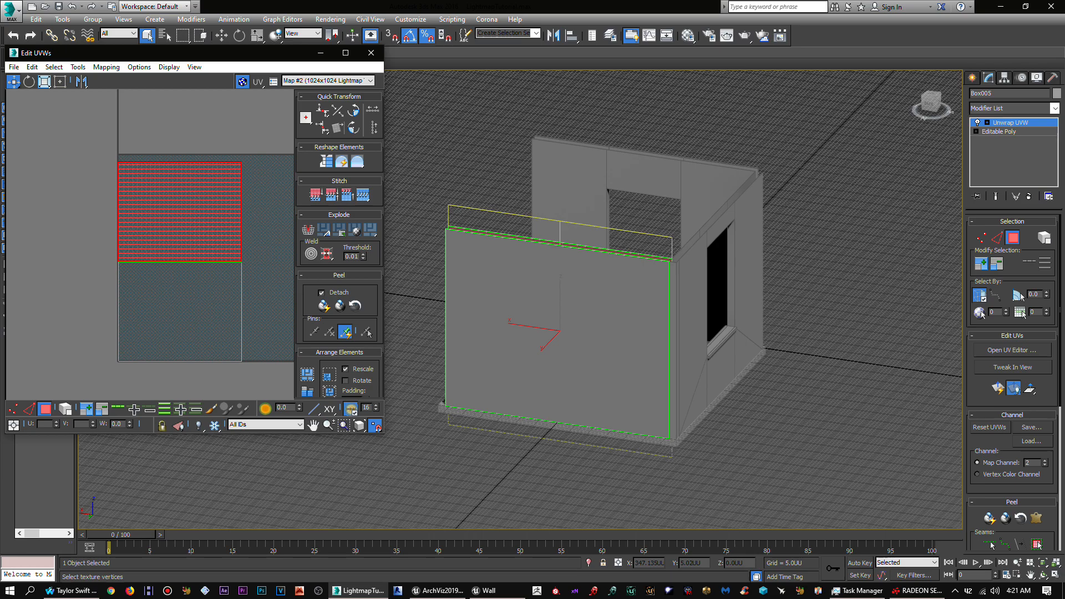
Step: Select the upper and lower UV shells in turn and check the unused space around them on the template
key("ctrl+d")
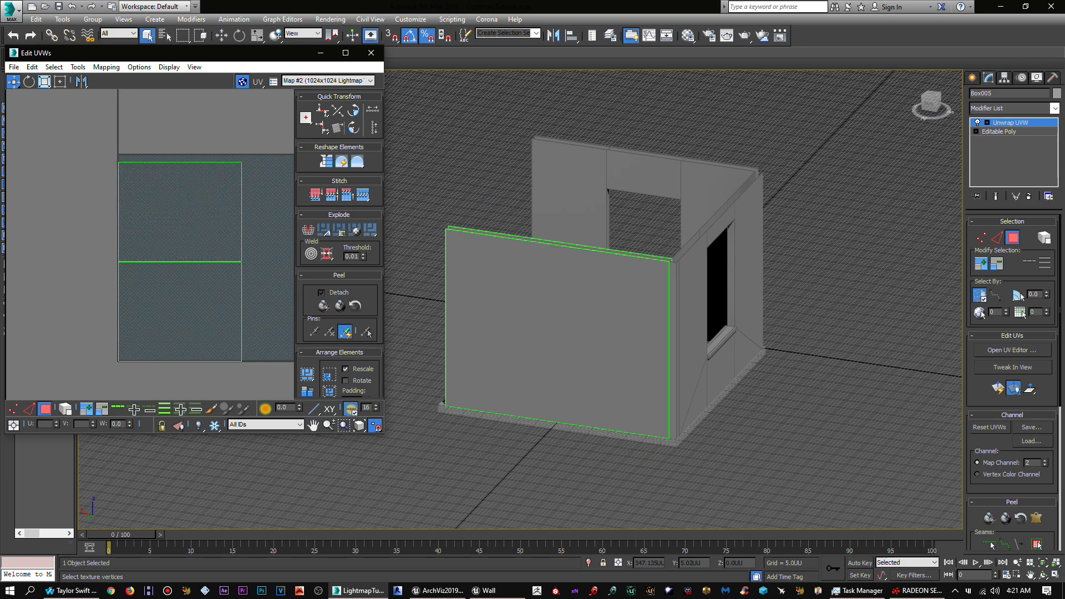
left_click(180, 217)
left_click(180, 305)
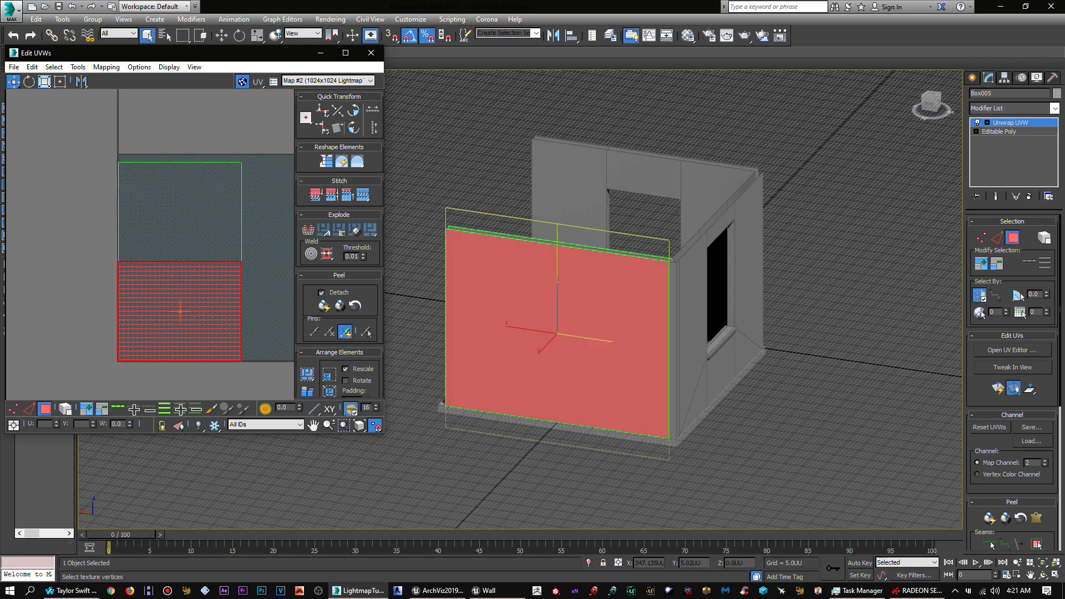
scroll(131, 136, "up", 5)
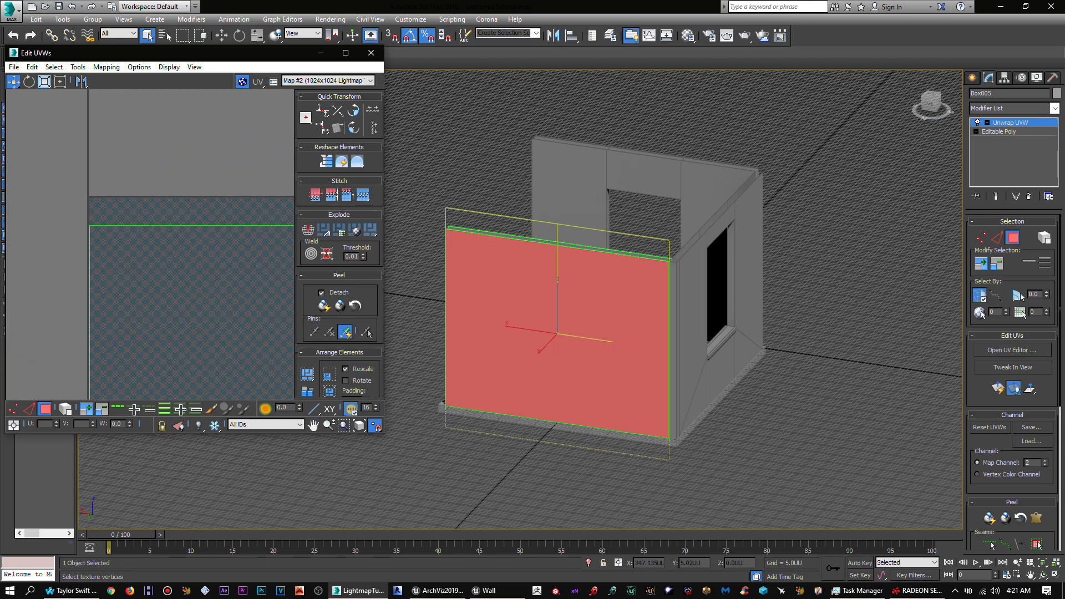
scroll(239, 233, "down", 5)
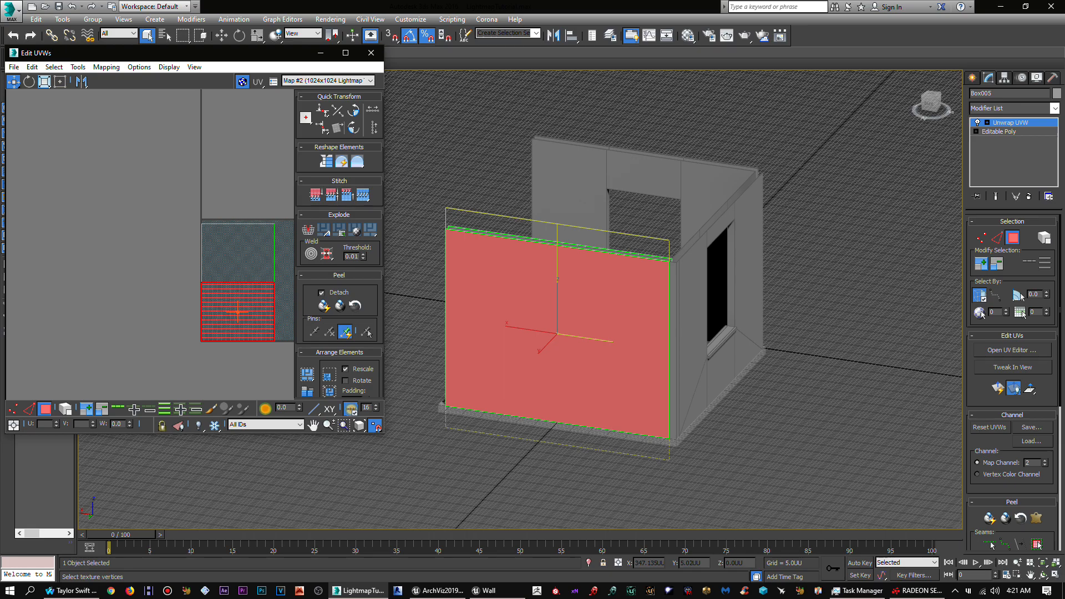
middle_click_drag(238, 312, 165, 299)
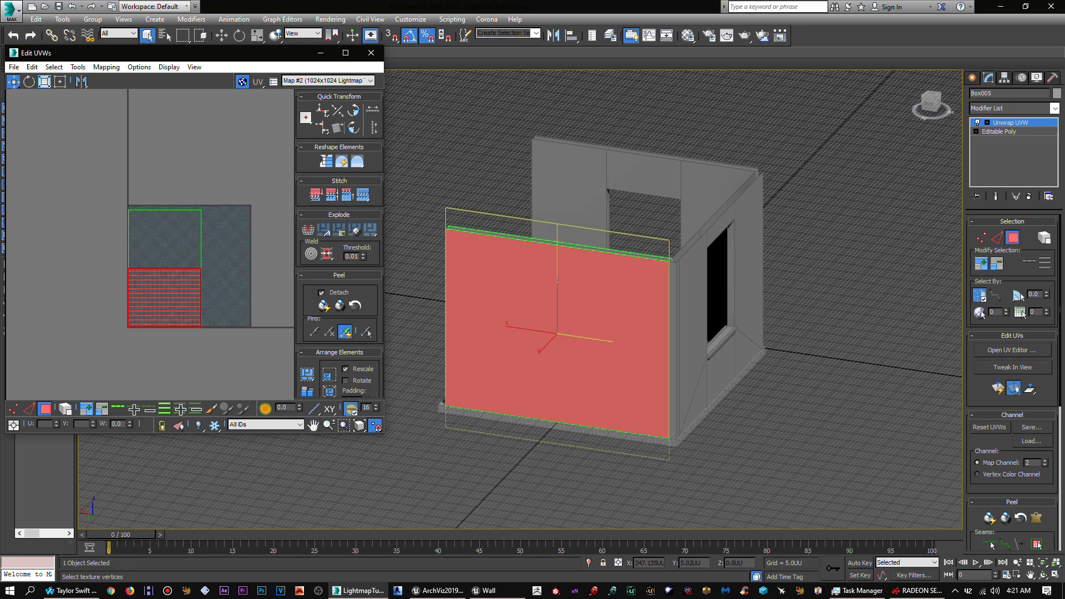
middle_click_drag(266, 217, 245, 182)
Step: Clear the face selection and collapse the wall's whole modifier stack to bake in the lightmap UVs
left_click(584, 200)
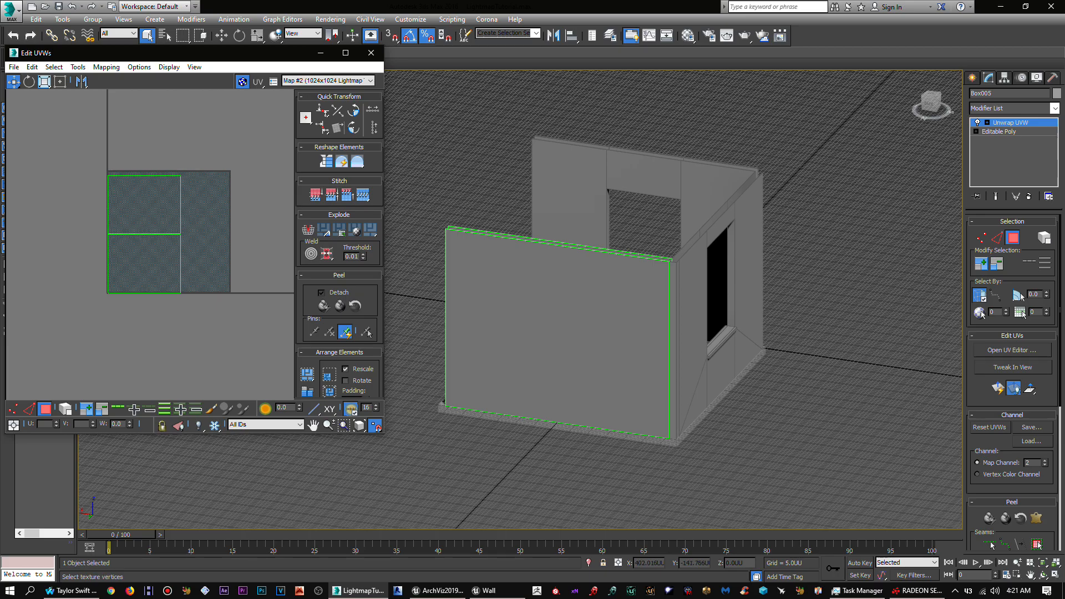
middle_click_drag(693, 311, 355, 344, "alt")
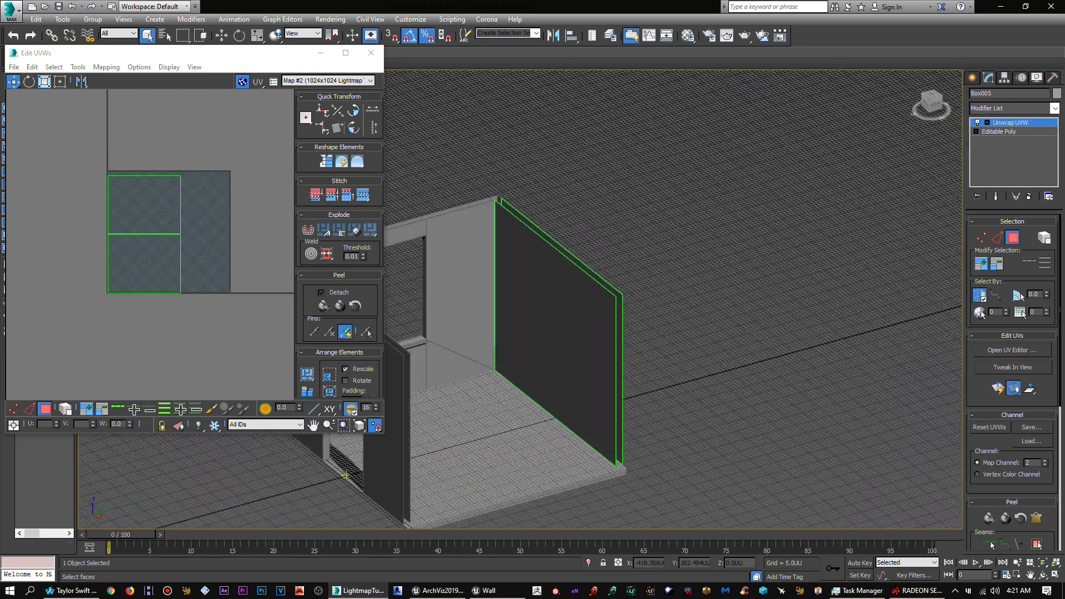
middle_click_drag(480, 335, 489, 333)
middle_click_drag(526, 301, 658, 286)
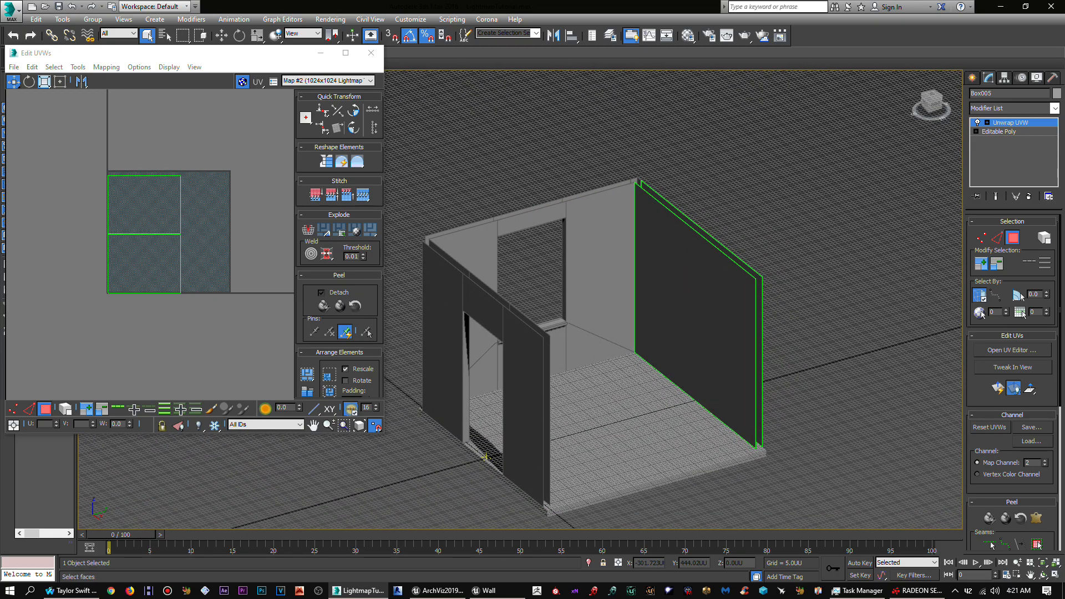
scroll(659, 285, "down", 2)
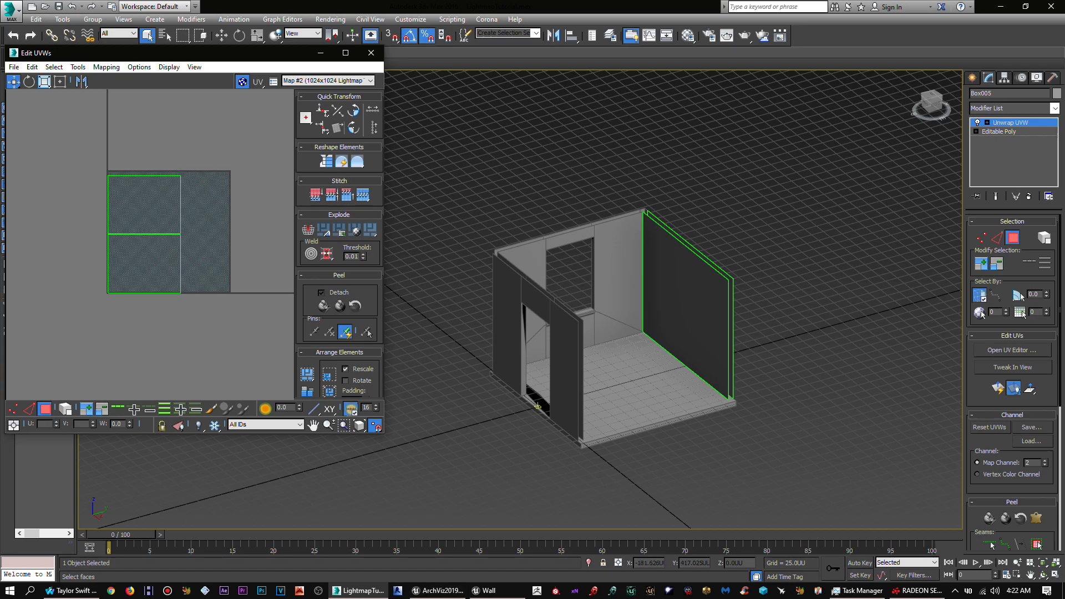
scroll(616, 311, "down", 2)
middle_click_drag(616, 311, 572, 327, "alt")
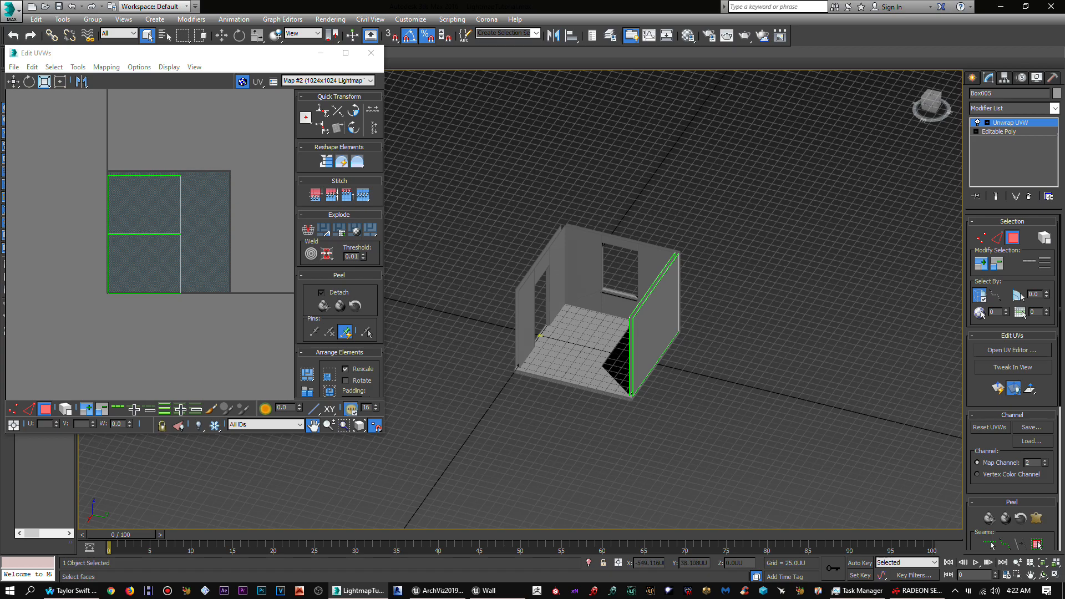
right_click(999, 122)
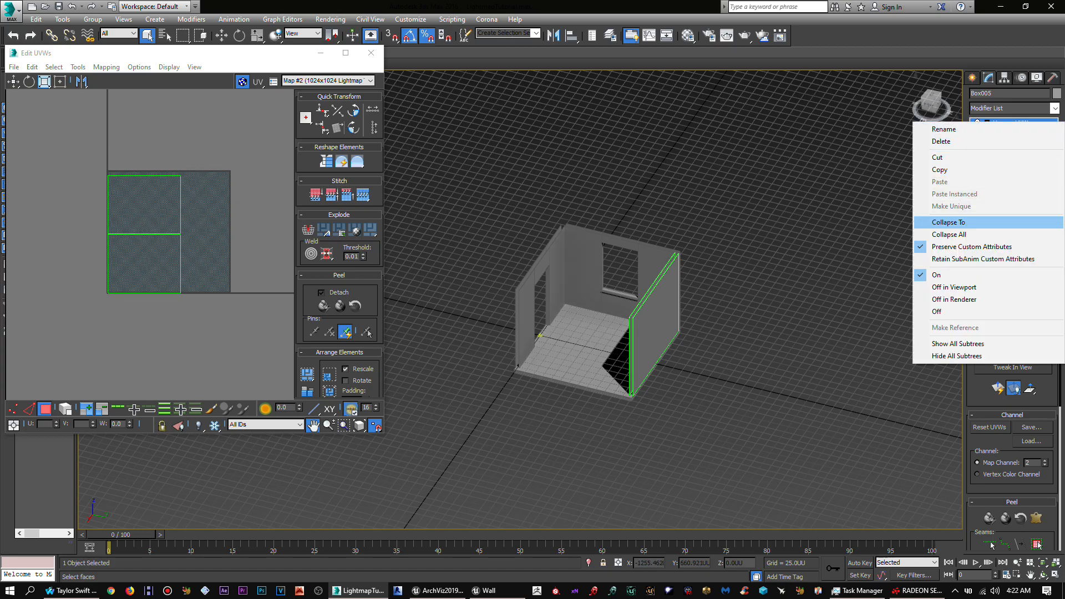
left_click(950, 235)
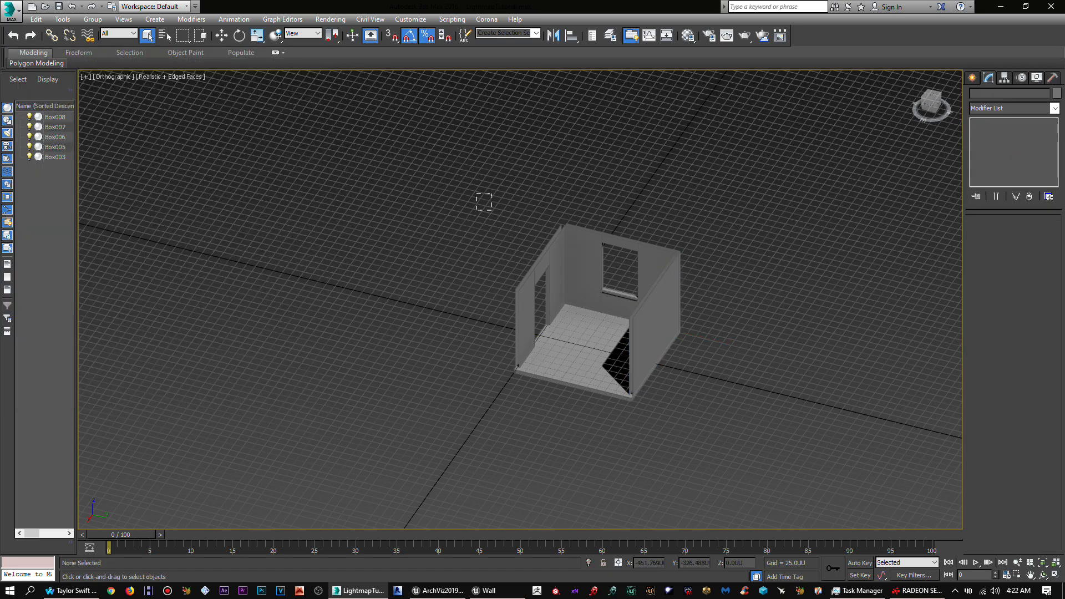
Step: Add an Unwrap UVW modifier to all five room objects and open its UV editor in polygon selection mode
key("ctrl+a")
left_click(1055, 108)
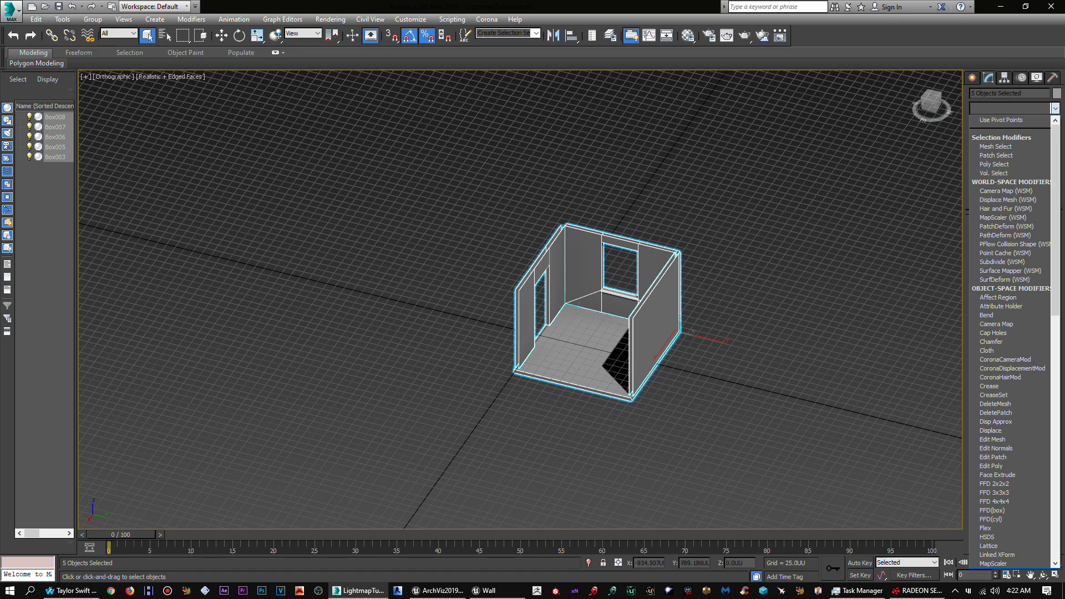
scroll(1010, 333, "down", 20)
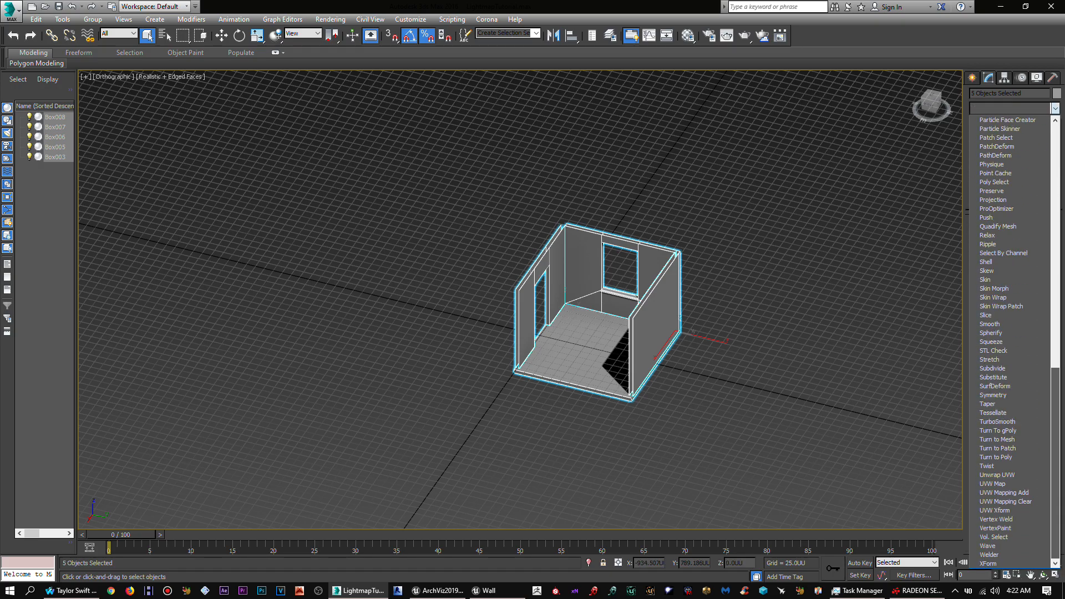
left_click(997, 475)
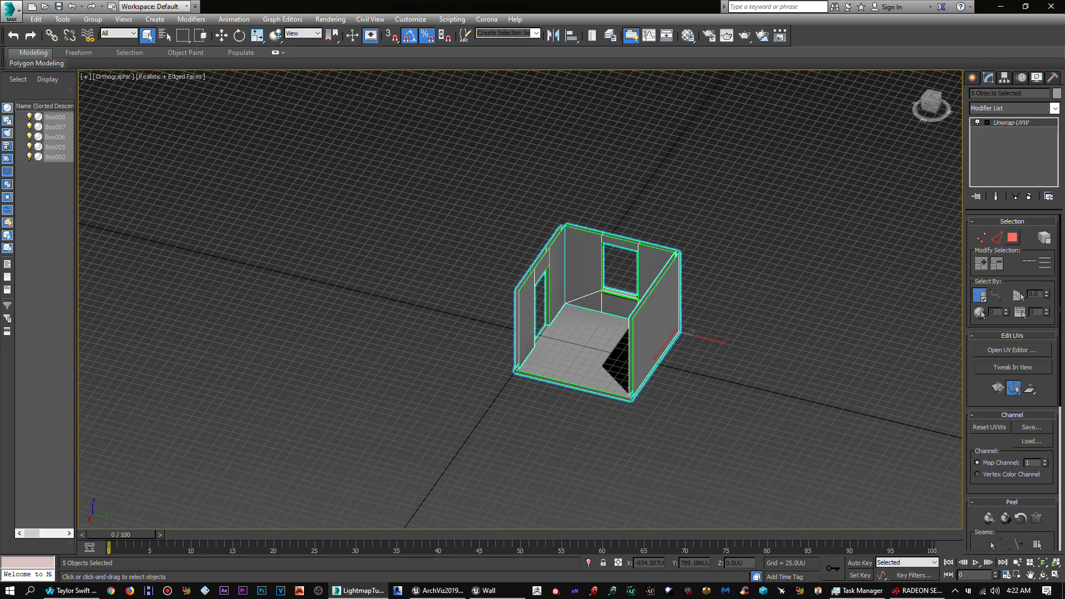
left_click(1012, 237)
left_click(1013, 350)
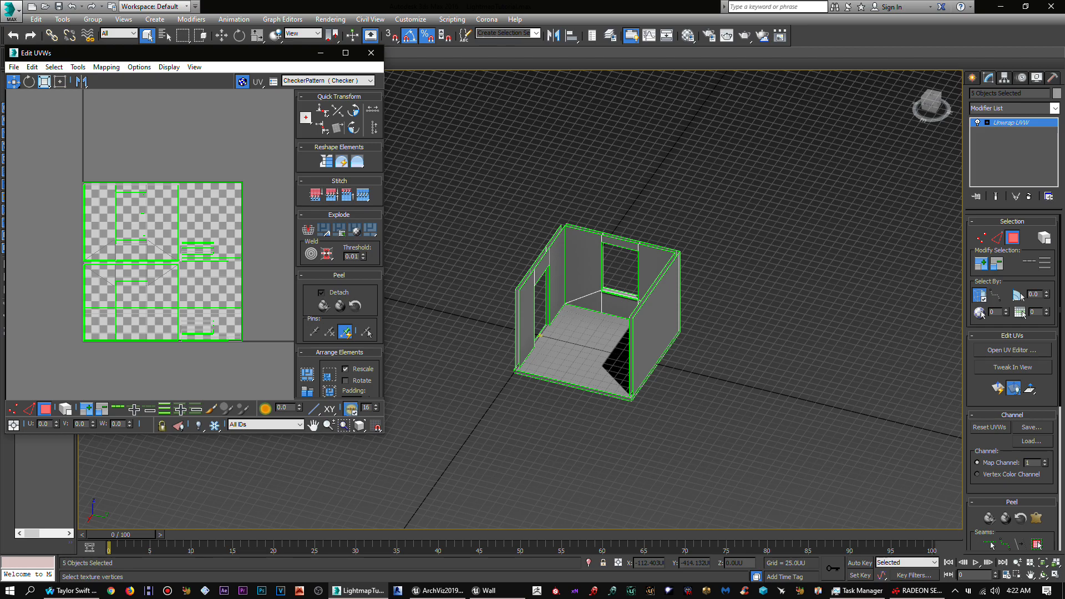
Step: Select all UV faces, turn on snapping, and load the 1024x1024 lightmap template bitmap as the editor background
key("ctrl+a")
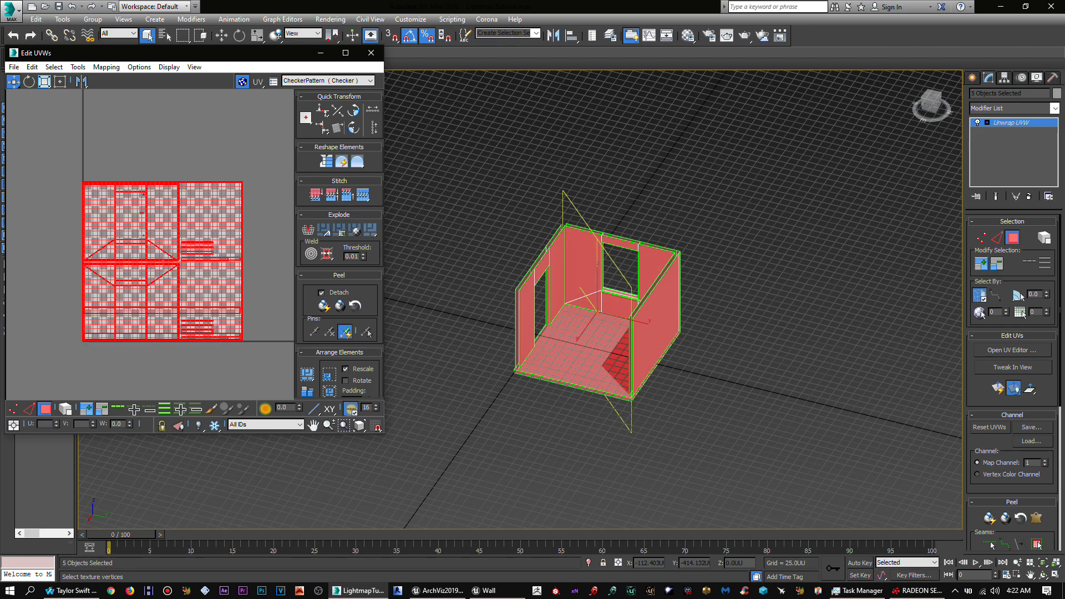
left_click_drag(376, 426, 375, 443)
left_click(328, 80)
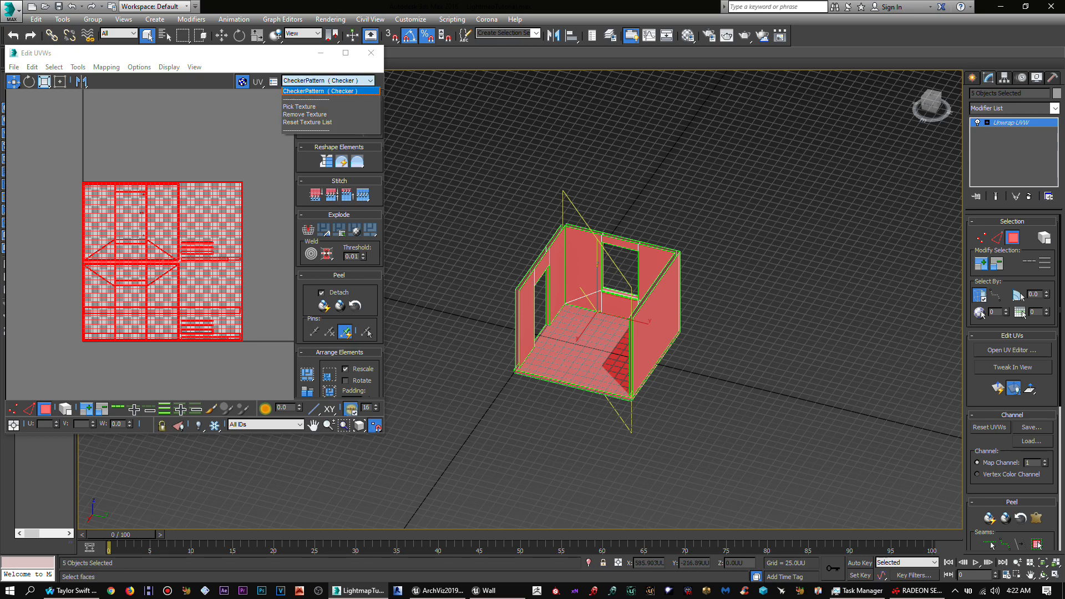
left_click(327, 106)
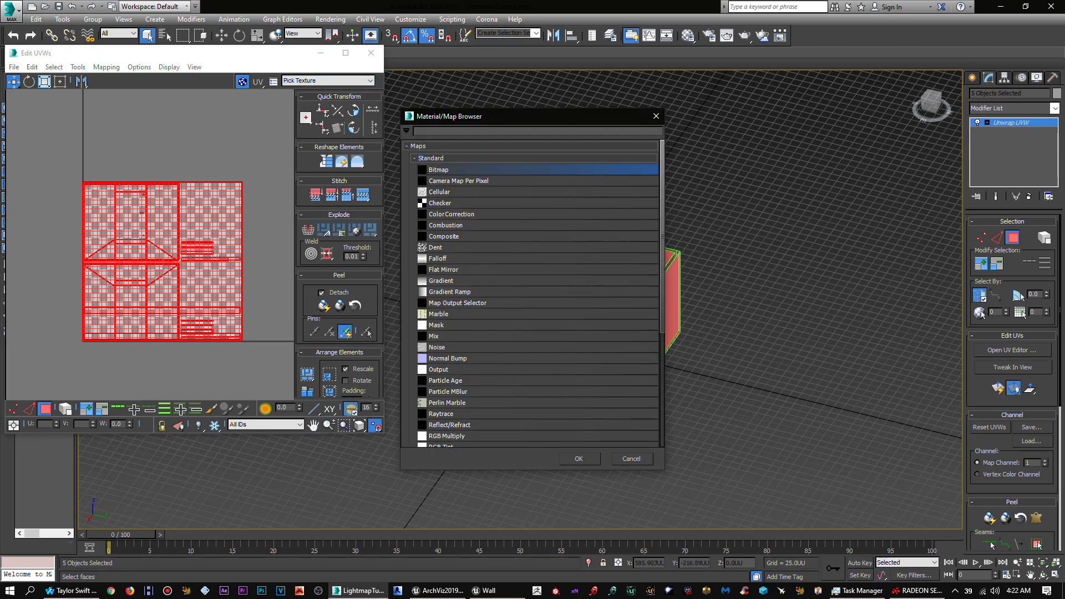
double_click(445, 170)
key("Return")
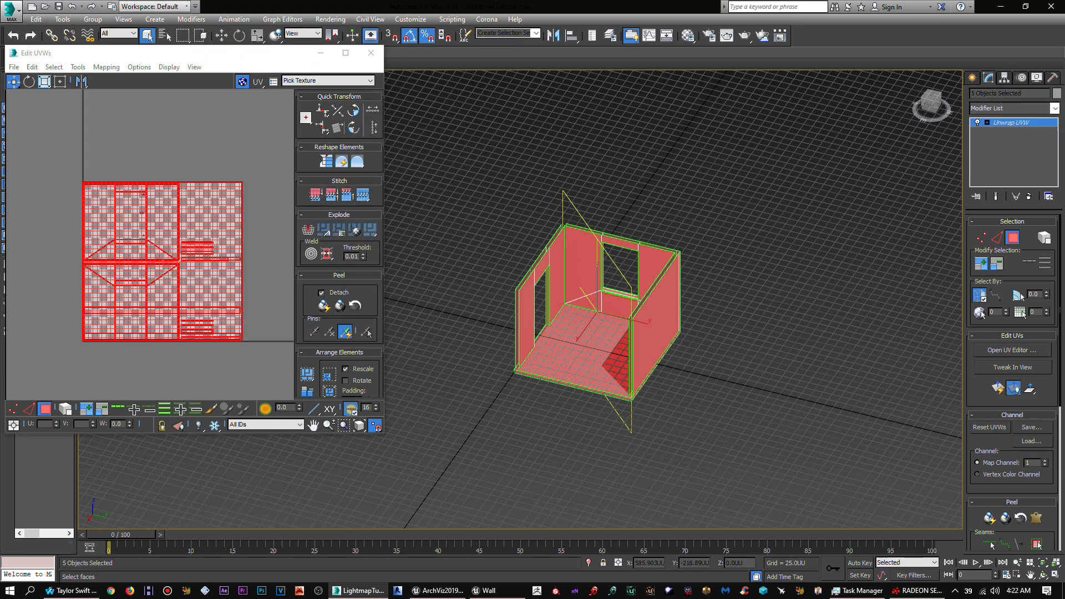
Step: Flatten the selected faces' UVs with a polygon angle of 45 and a spacing of 0.01
left_click(106, 67)
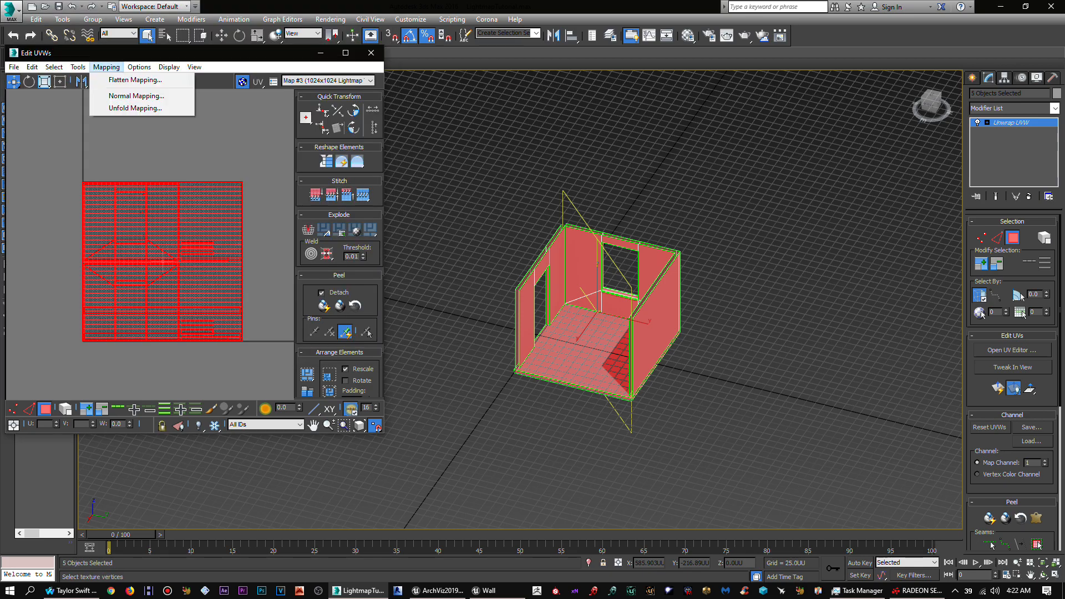
left_click(119, 76)
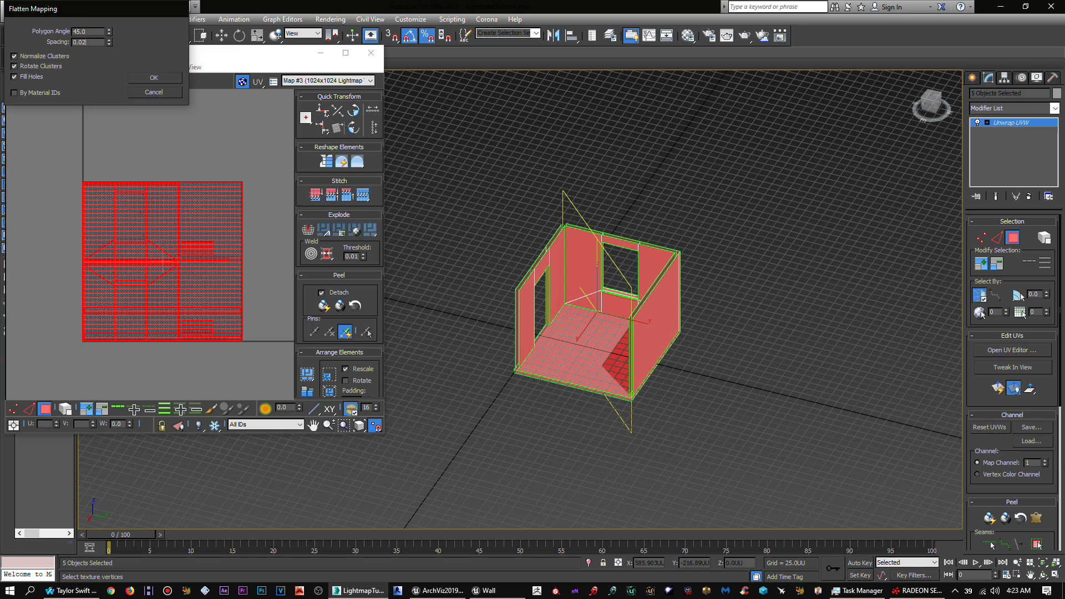
type("0.01")
key("Return")
Step: Look over the layout of the flattened UV shells across the whole lightmap template
scroll(157, 259, "up", 3)
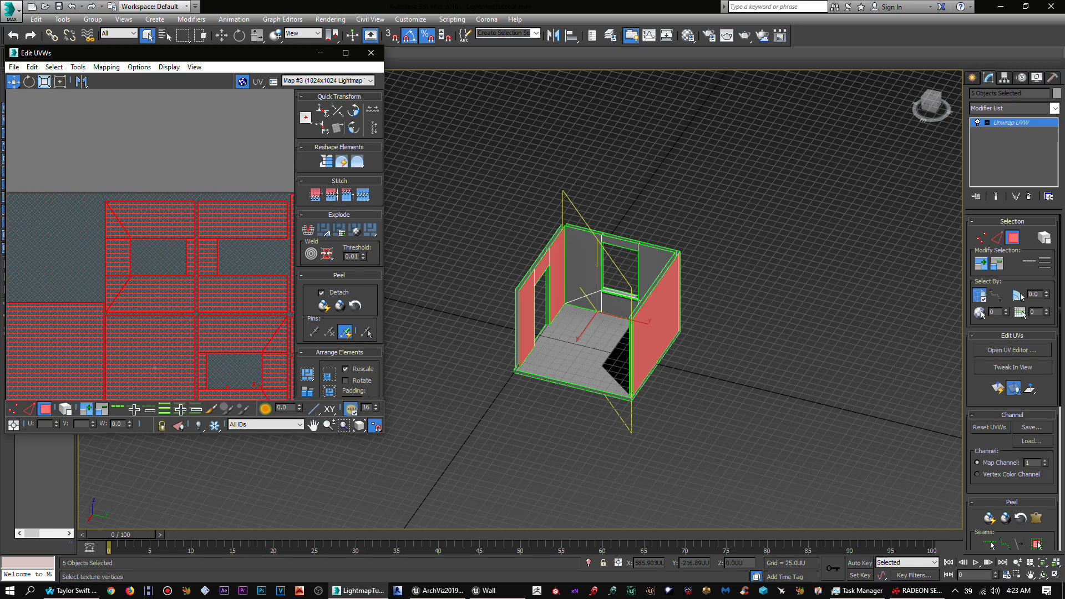
middle_click_drag(157, 259, 116, 119)
scroll(169, 170, "down", 2)
middle_click_drag(169, 170, 177, 130)
scroll(171, 170, "up", 1)
middle_click_drag(170, 170, 196, 220)
scroll(196, 220, "down", 2)
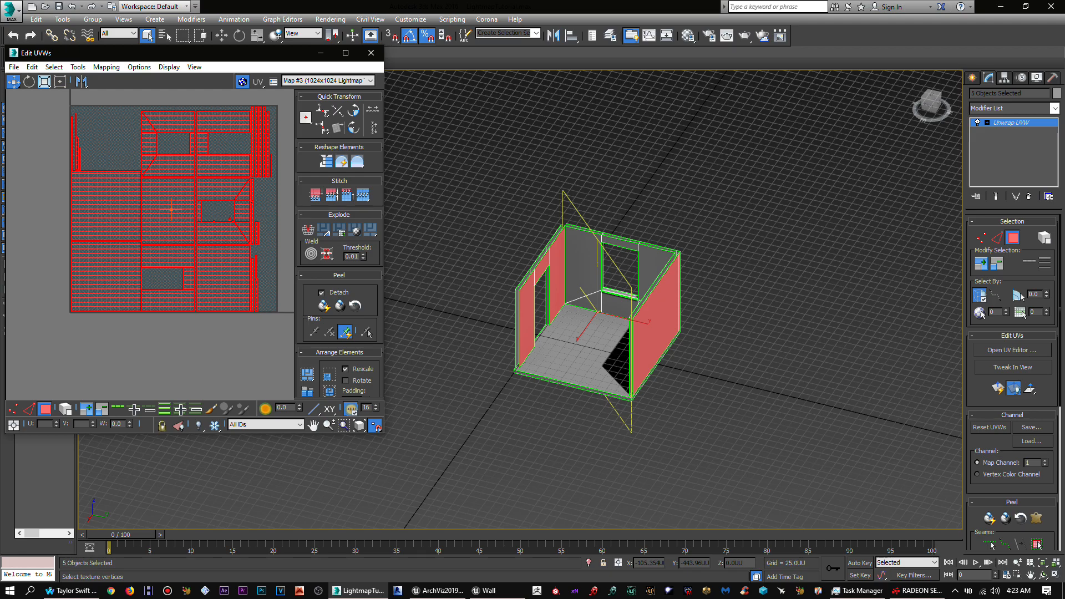
middle_click_drag(171, 210, 146, 236)
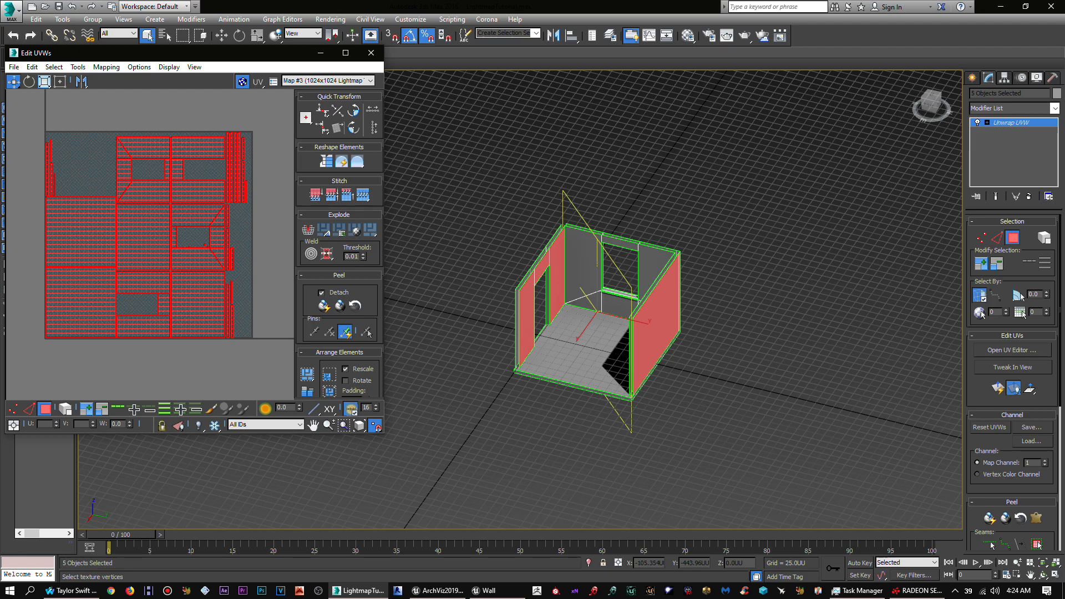
middle_click_drag(158, 244, 197, 216)
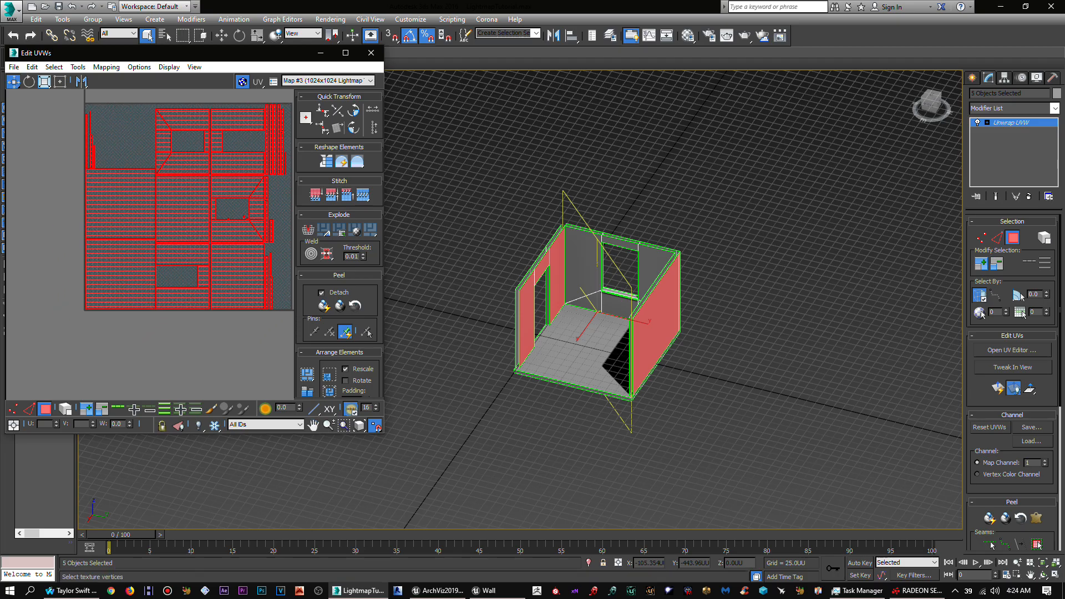
Step: Examine the padding where the corners of four large wall shells meet, counting the template's pixel squares
scroll(166, 239, "up", 10)
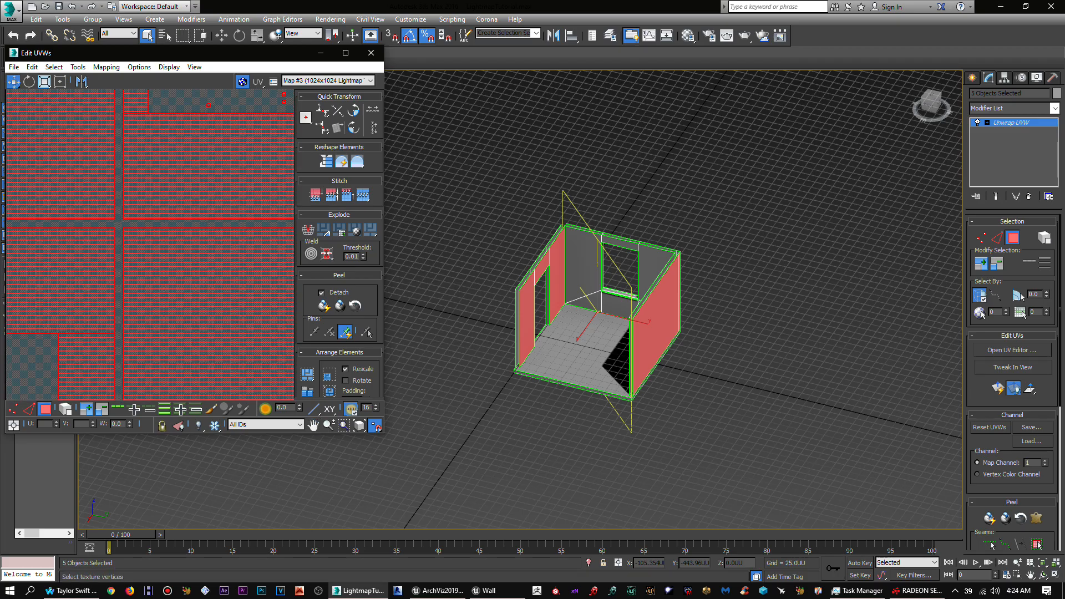
scroll(166, 239, "up", 4)
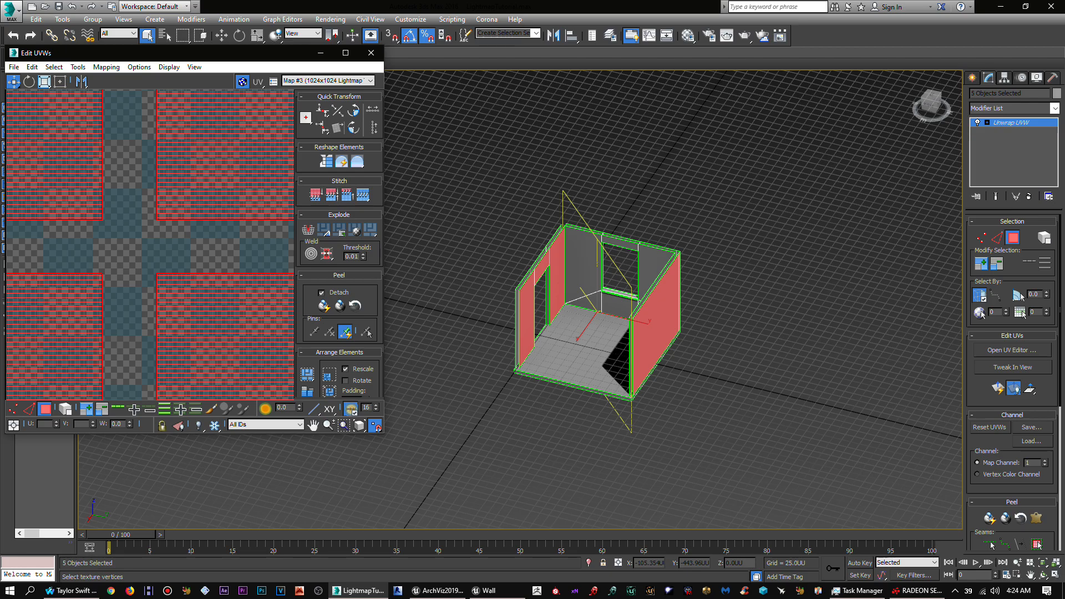
scroll(131, 302, "up", 4)
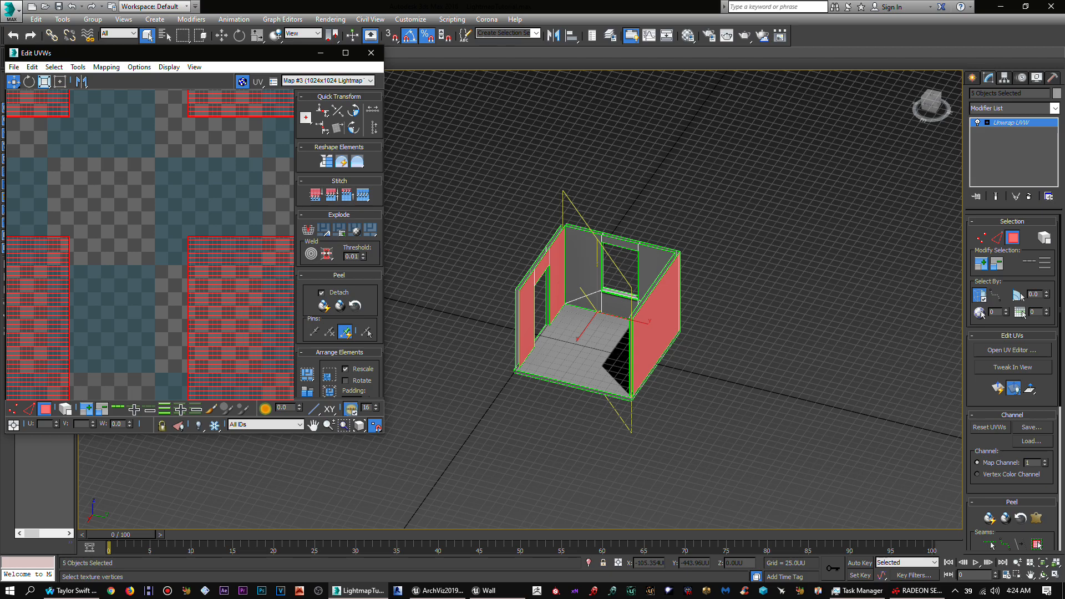
scroll(103, 113, "down", 8)
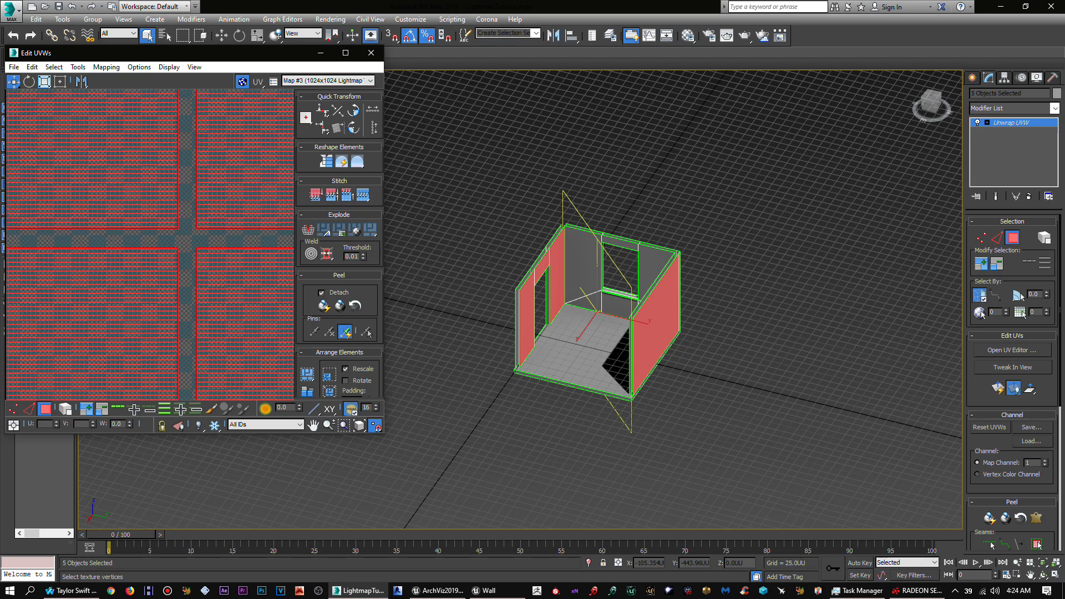
middle_click_drag(103, 113, 25, 111)
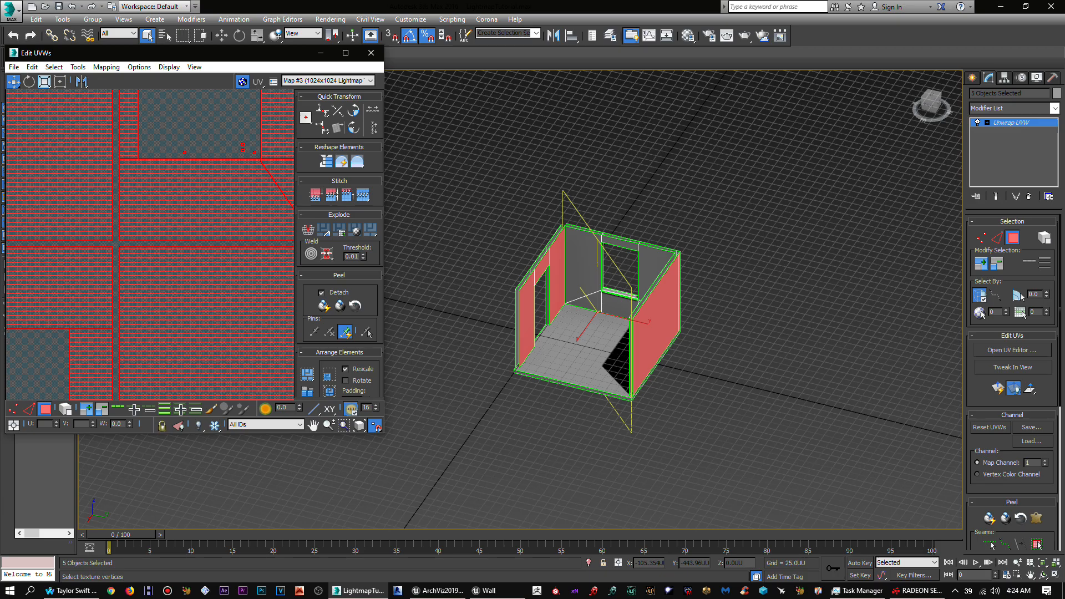
middle_click_drag(137, 254, 201, 262)
scroll(200, 262, "up", 3)
scroll(157, 251, "up", 5)
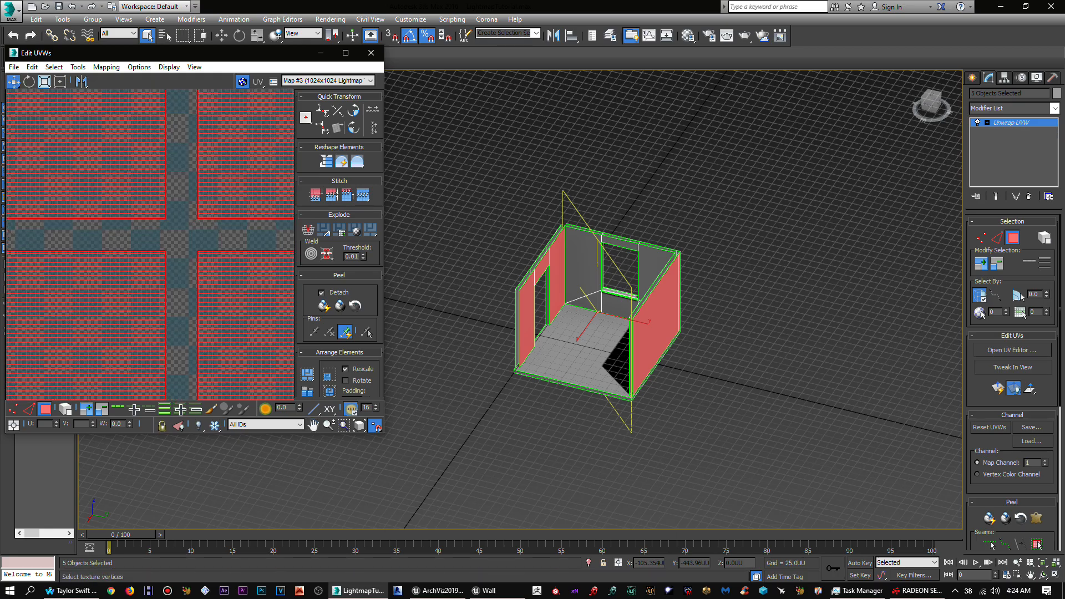
scroll(202, 260, "up", 4)
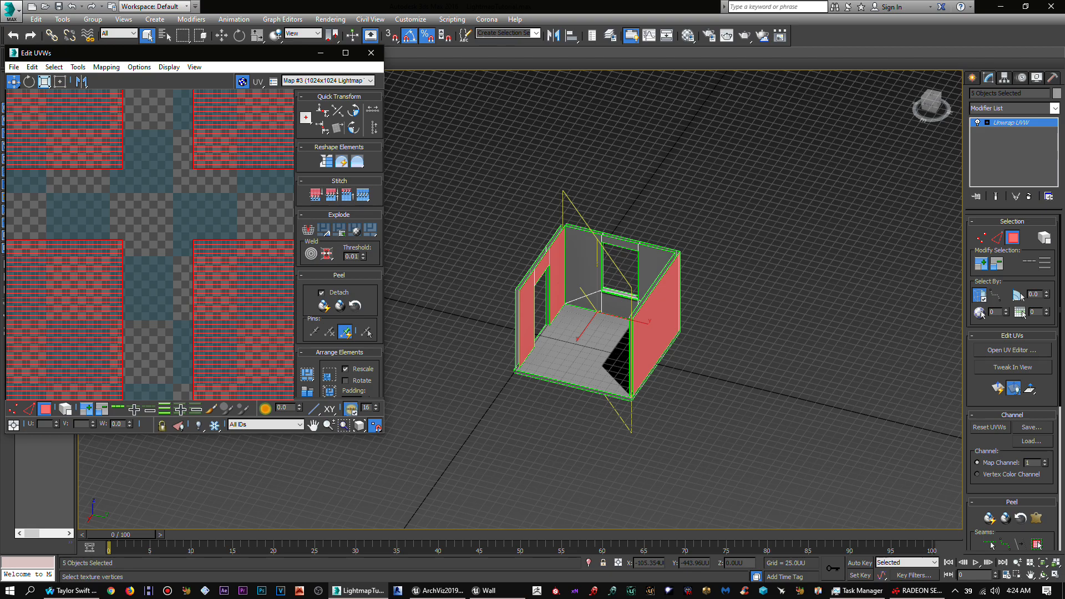
Step: Undo the last UV layout change and check the padding between the narrow strip shells on the template
key("ctrl+z")
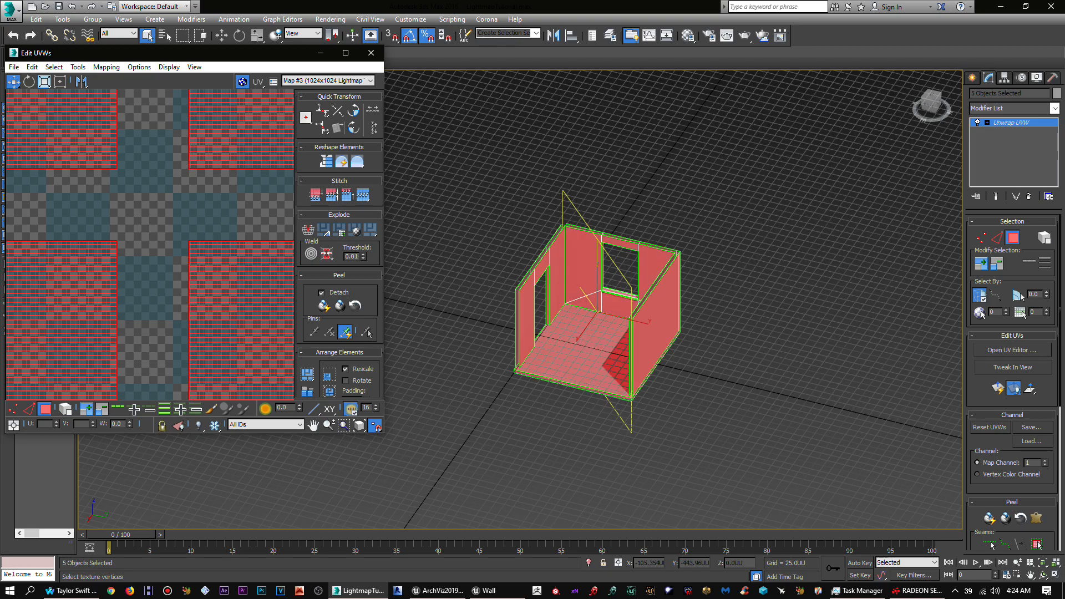
scroll(150, 244, "down", 8)
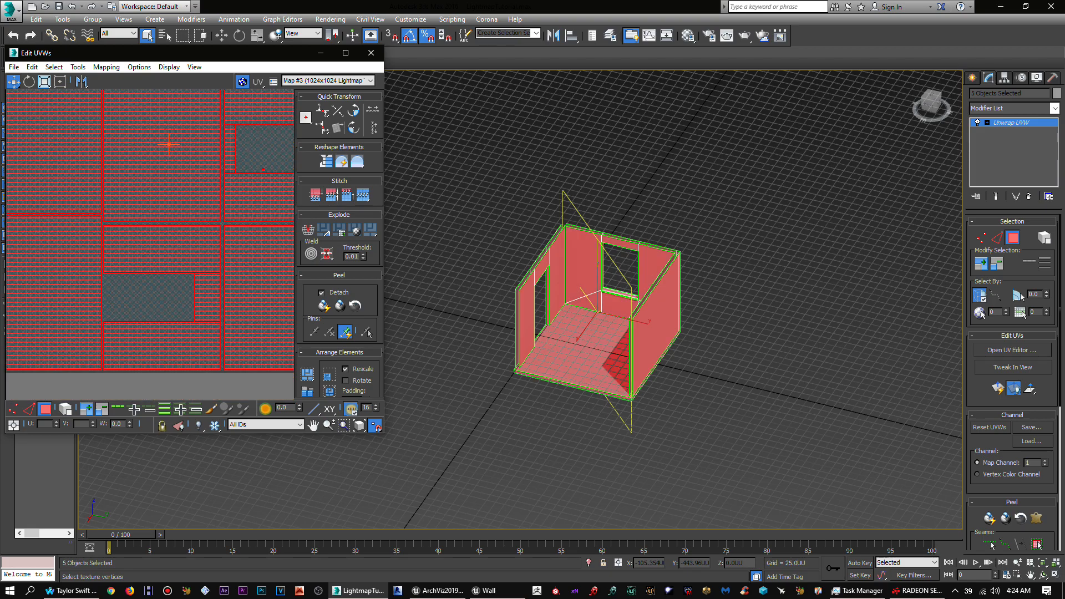
scroll(150, 244, "up", 10)
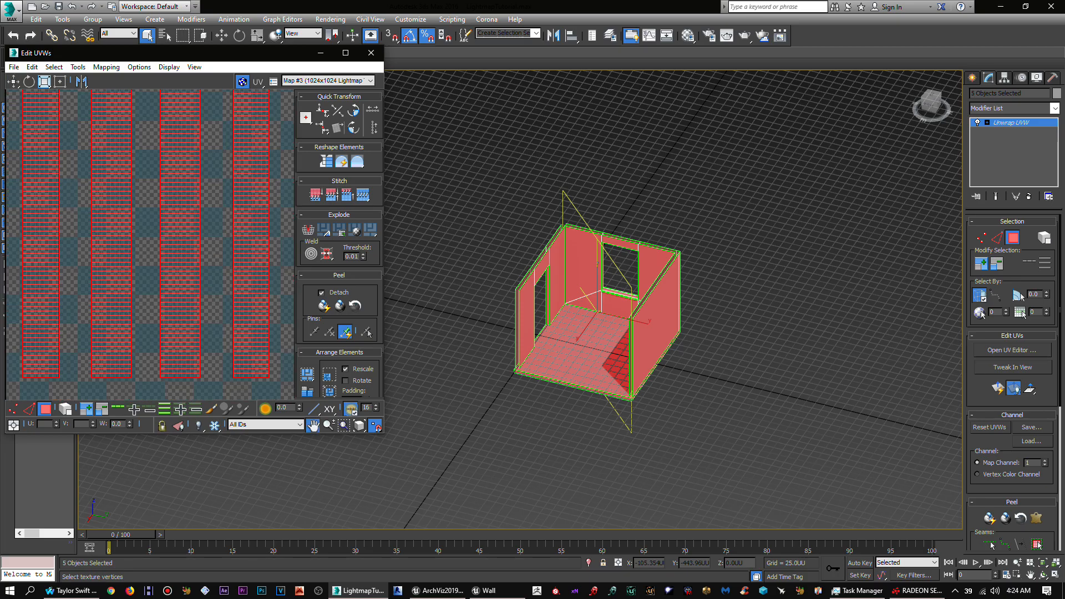
middle_click_drag(258, 316, 68, 308)
scroll(209, 252, "up", 4)
scroll(208, 253, "down", 9)
middle_click_drag(106, 150, 181, 283)
middle_click_drag(150, 145, 165, 294)
middle_click_drag(165, 200, 166, 322)
middle_click_drag(183, 144, 194, 261)
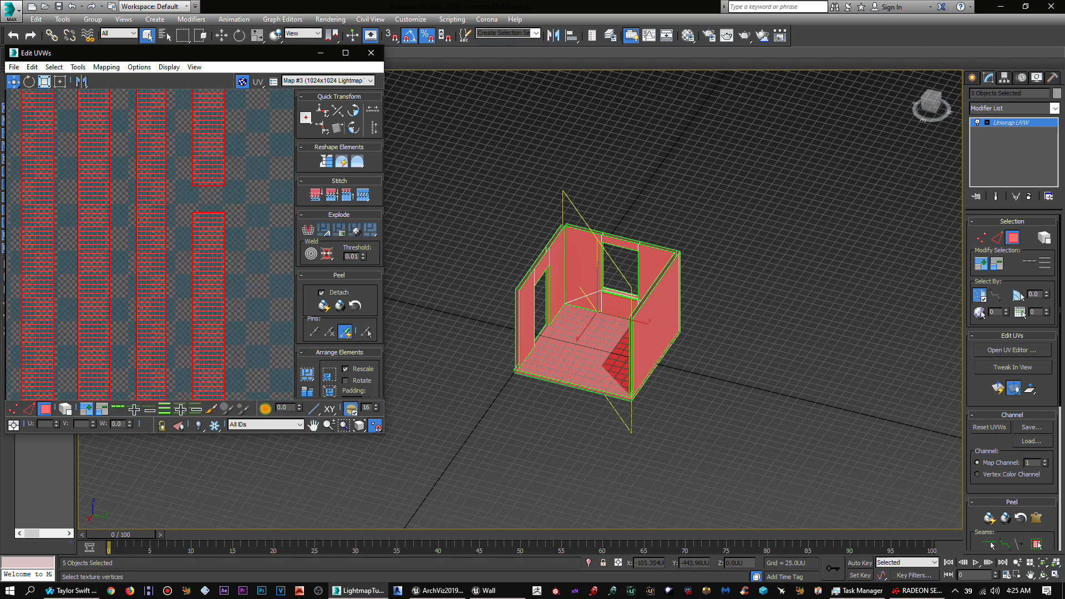
scroll(222, 191, "up", 3)
scroll(220, 215, "up", 5)
middle_click_drag(220, 215, 140, 237)
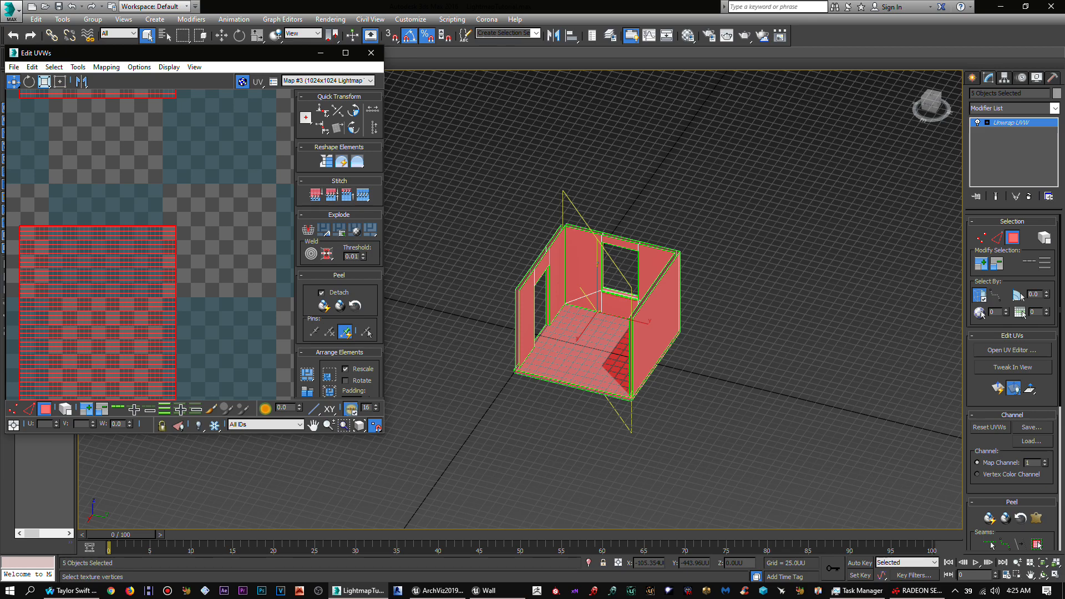
Step: Select the narrow strip shell near the template's lower-right corner and rotate it by -40 degrees
scroll(221, 214, "down", 8)
middle_click_drag(222, 213, 219, 94)
left_click(233, 303)
middle_click_drag(221, 267, 222, 181)
mouse_move(222, 266)
middle_mouse_down()
mouse_move(214, 172)
mouse_move(278, 213)
middle_mouse_up()
scroll(213, 172, "down", 5)
middle_click_drag(183, 189, 250, 189)
mouse_move(239, 267)
middle_mouse_down()
mouse_move(227, 138)
mouse_move(163, 188)
mouse_move(151, 175)
middle_mouse_up()
middle_click_drag(167, 266, 169, 179)
left_click(197, 312)
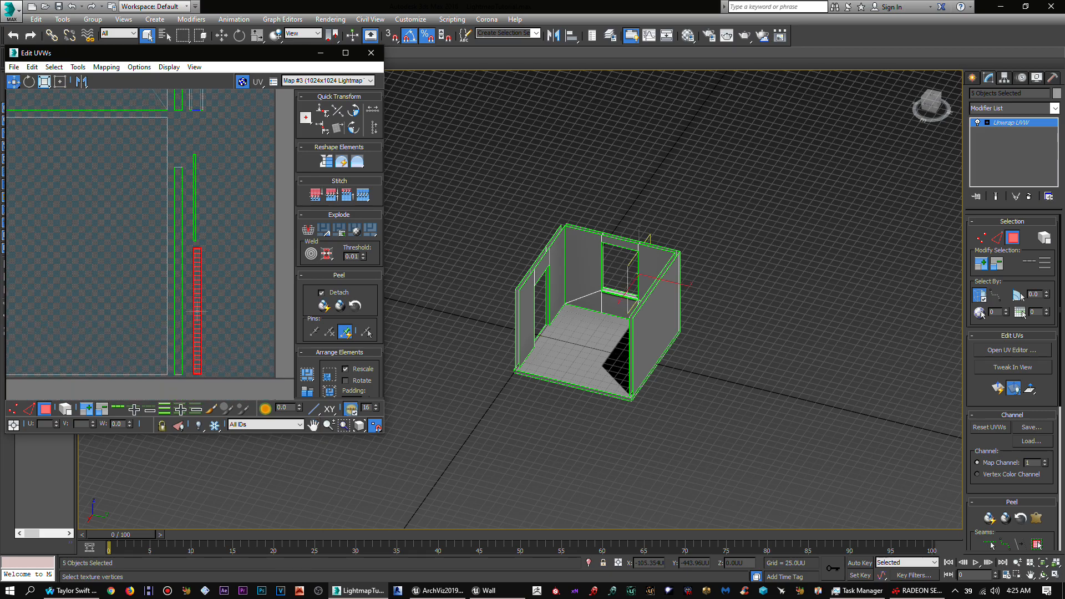
key("e")
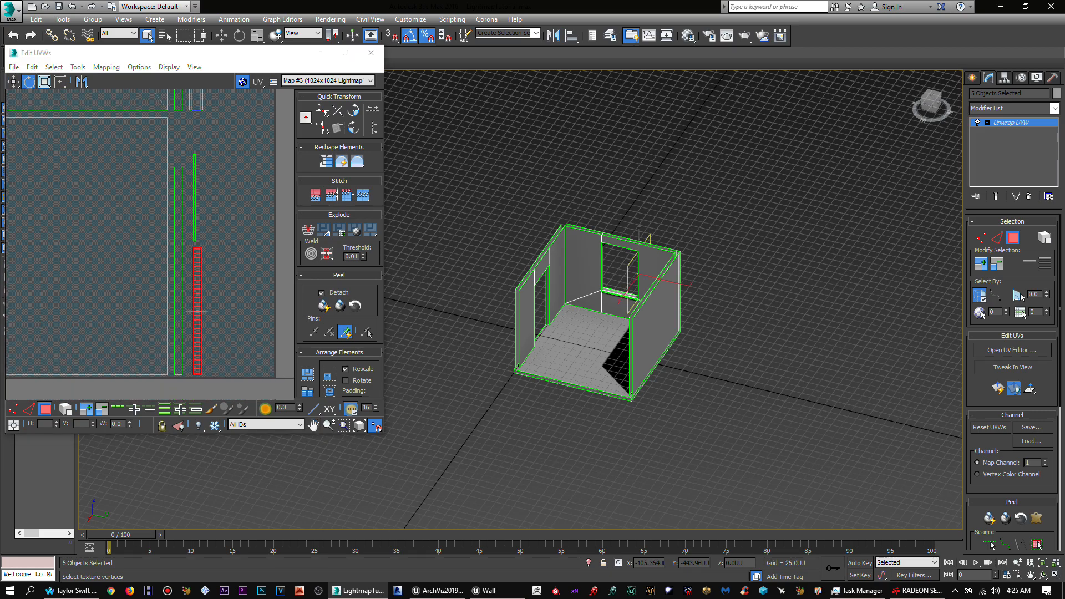
left_click_drag(196, 274, 230, 273)
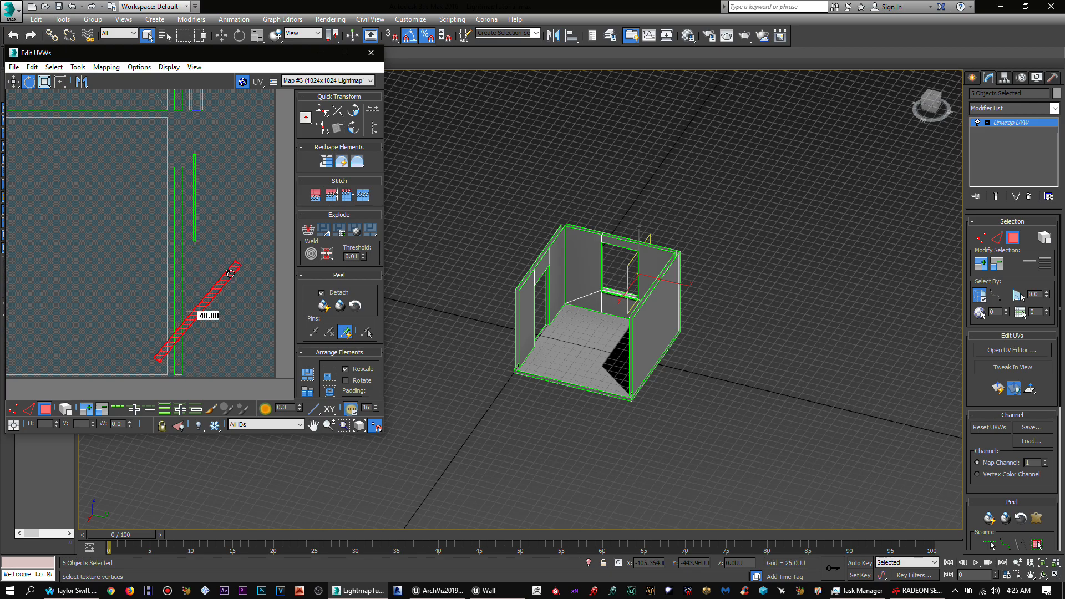
Step: Move the rotated strip into the empty area beside the other strips and examine how its slanted edges cross the template pixels
left_click(13, 82)
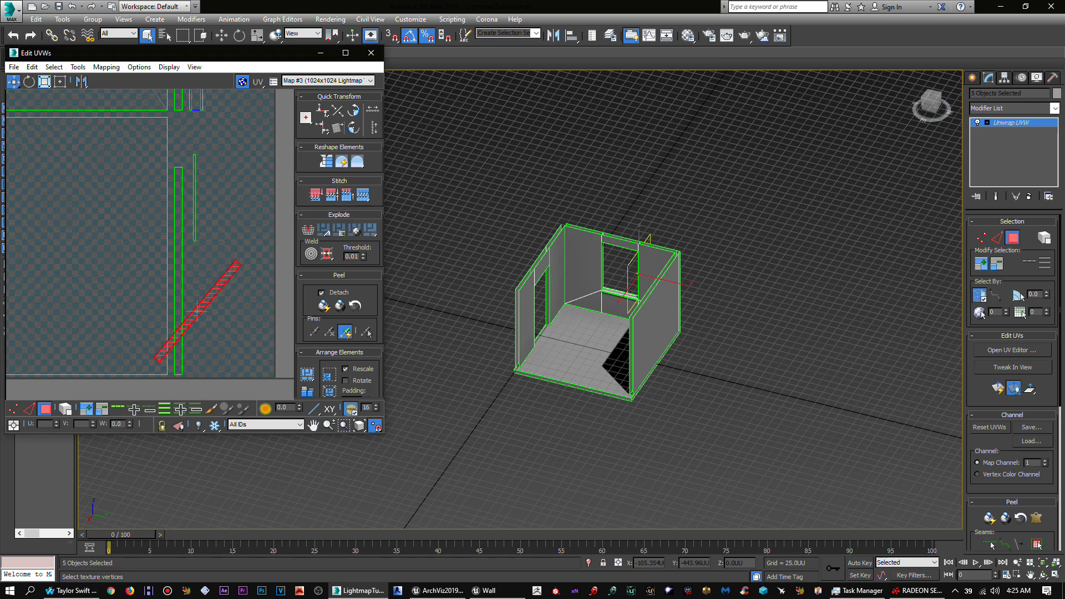
left_click_drag(197, 310, 253, 226)
scroll(250, 233, "up", 5)
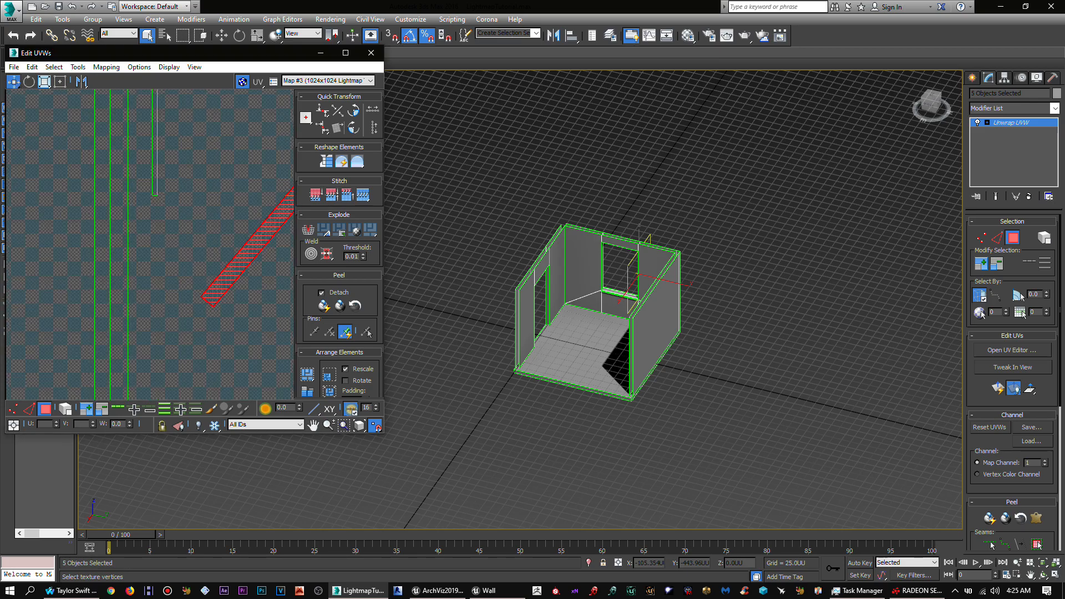
scroll(125, 371, "up", 5)
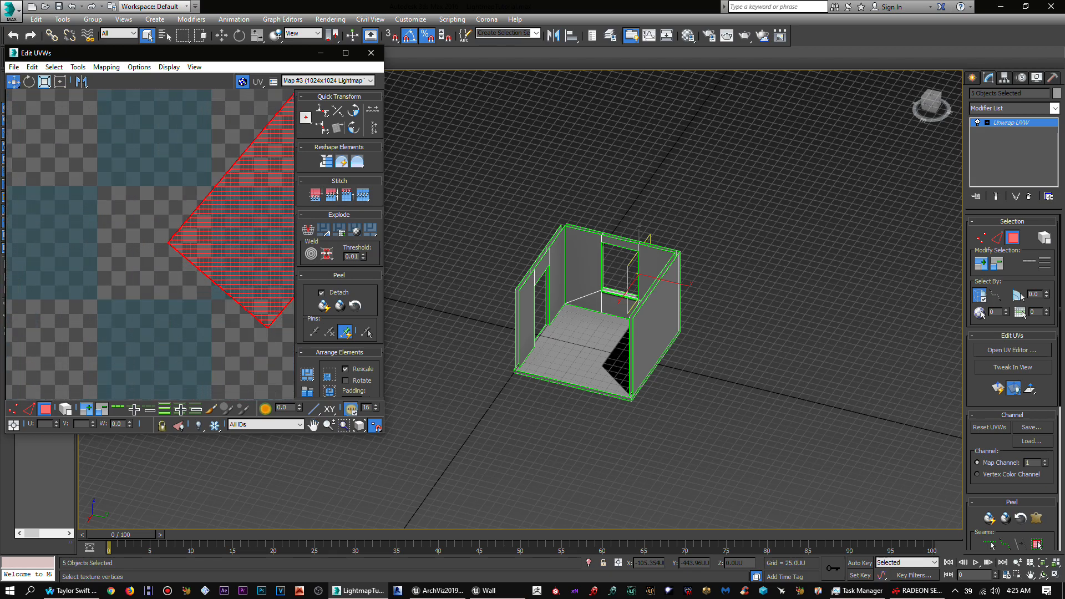
scroll(277, 178, "up", 2)
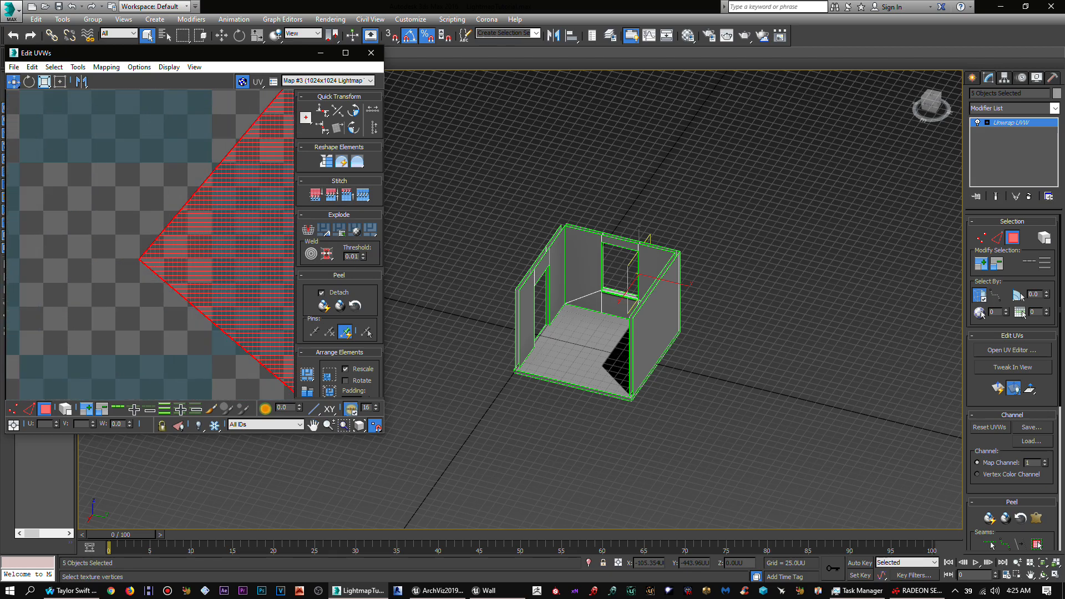
scroll(166, 228, "down", 1)
middle_click_drag(167, 227, 127, 260)
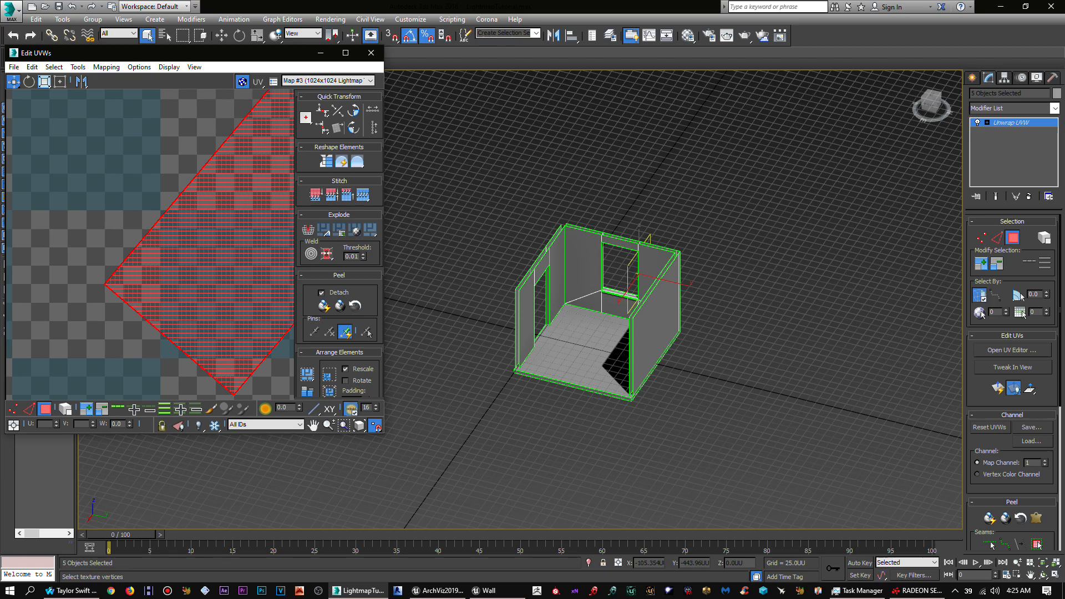
scroll(118, 285, "up", 3)
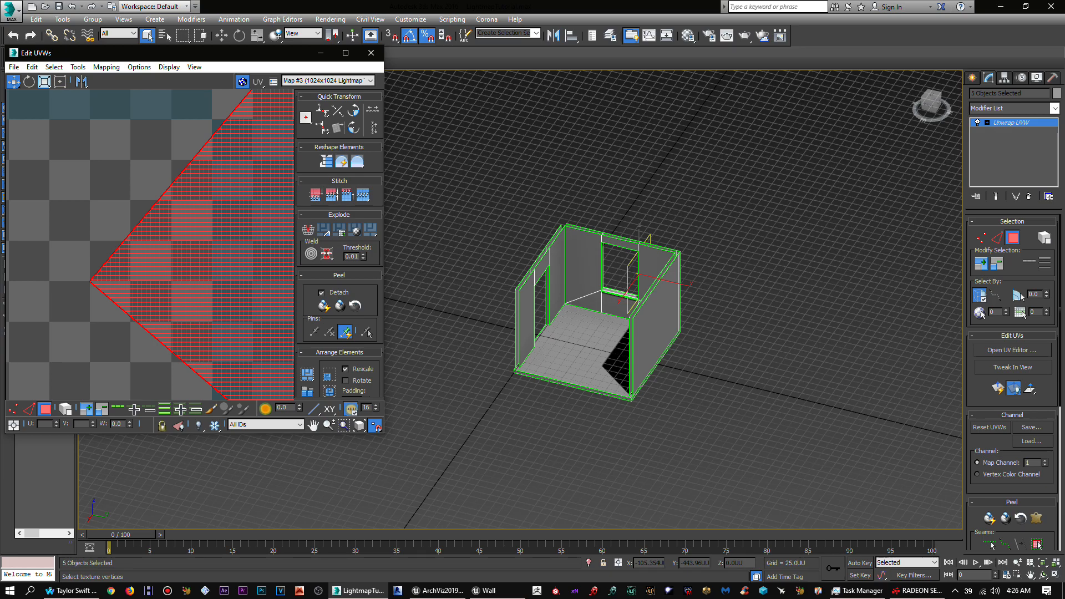
Step: Rotate the slanted strip shell further until its long edges run at 45 degrees across the template pixels
scroll(148, 253, "down", 3)
key("e")
left_click_drag(251, 216, 18, 214)
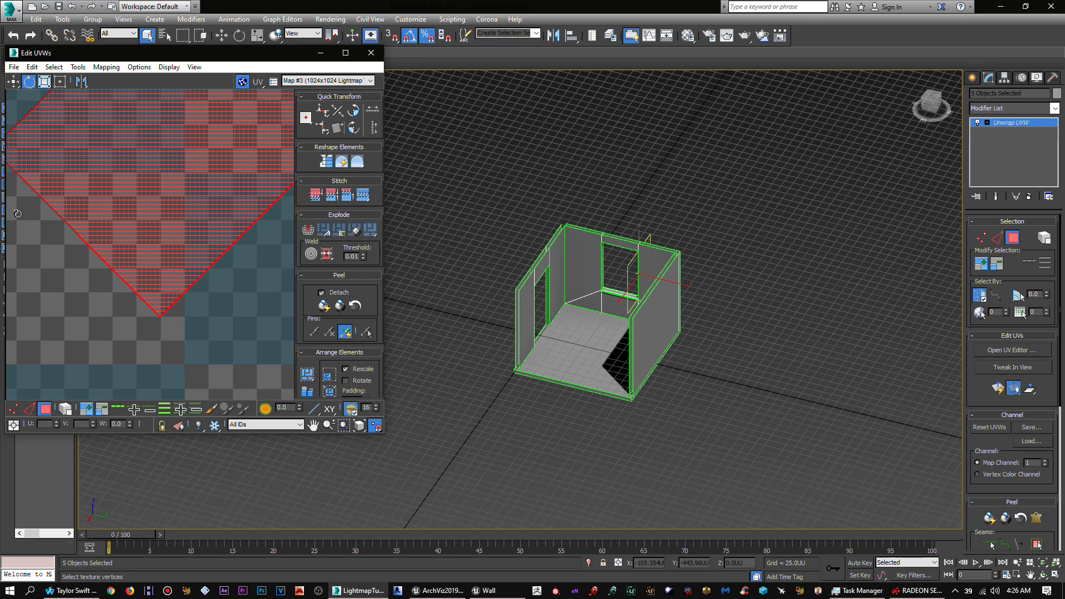
Step: Examine how the strip's upper diagonal edge cuts through the template's pixel squares, from its leftmost corner upward
middle_click_drag(60, 108, 148, 210)
scroll(148, 210, "up", 3)
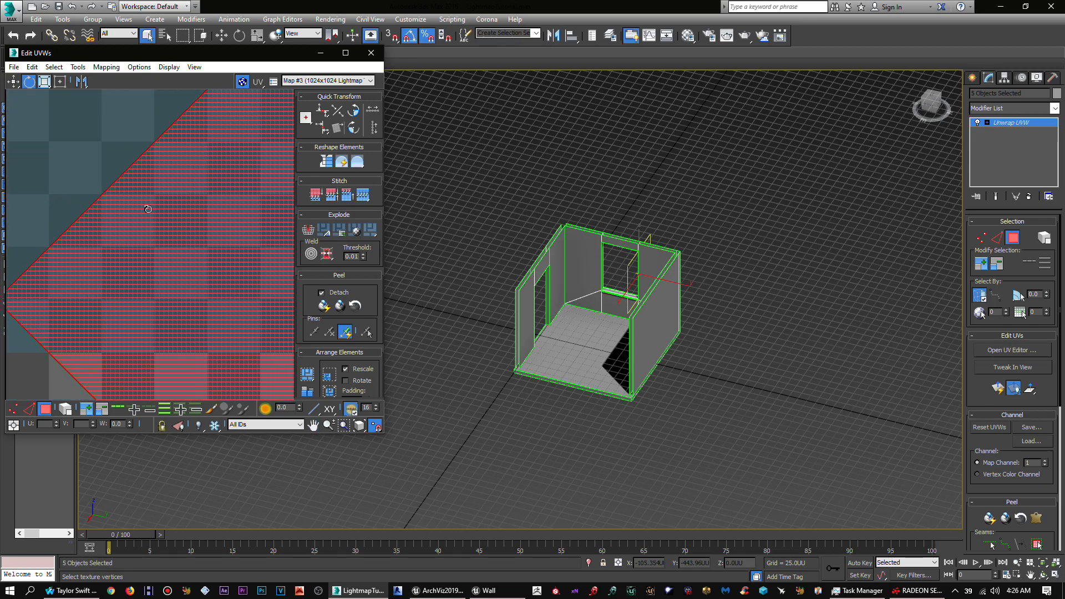
middle_click_drag(85, 245, 183, 213)
scroll(160, 292, "up", 2)
scroll(182, 256, "down", 3)
middle_click_drag(183, 256, 91, 366)
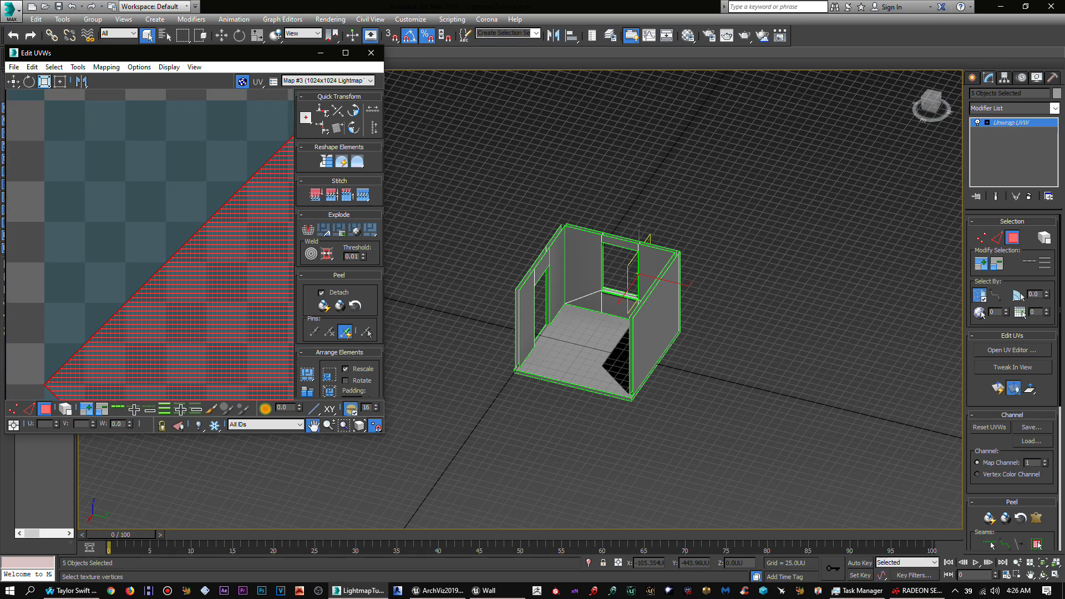
middle_click_drag(282, 298, 270, 326)
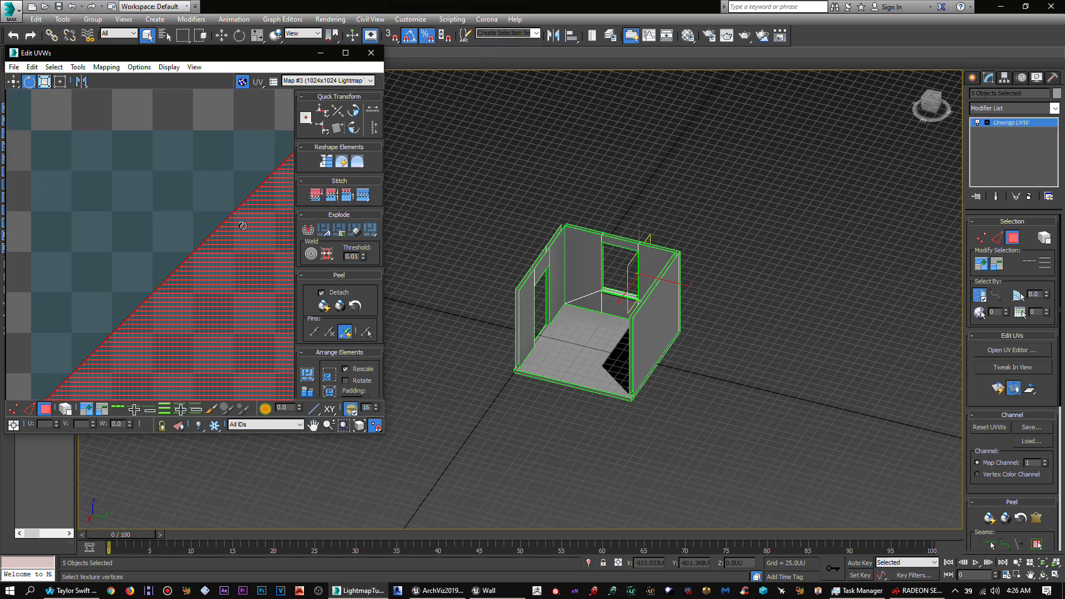
middle_click_drag(243, 222, 172, 272)
scroll(177, 205, "up", 4)
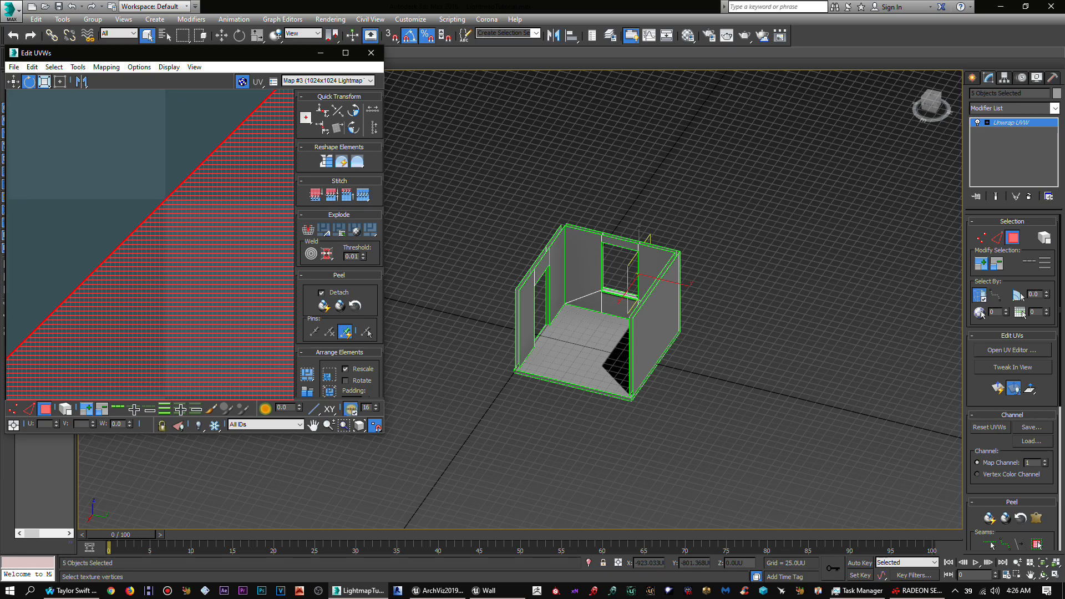
middle_click_drag(232, 166, 145, 252)
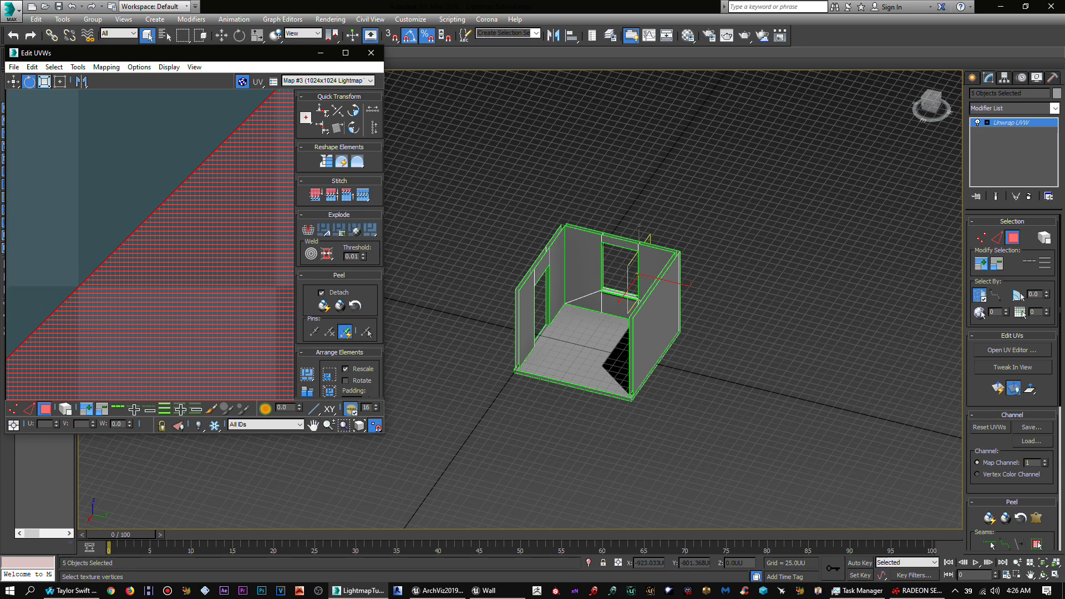
scroll(199, 219, "down", 6)
scroll(209, 220, "down", 1)
middle_click_drag(222, 194, 109, 302)
middle_click_drag(187, 235, 111, 326)
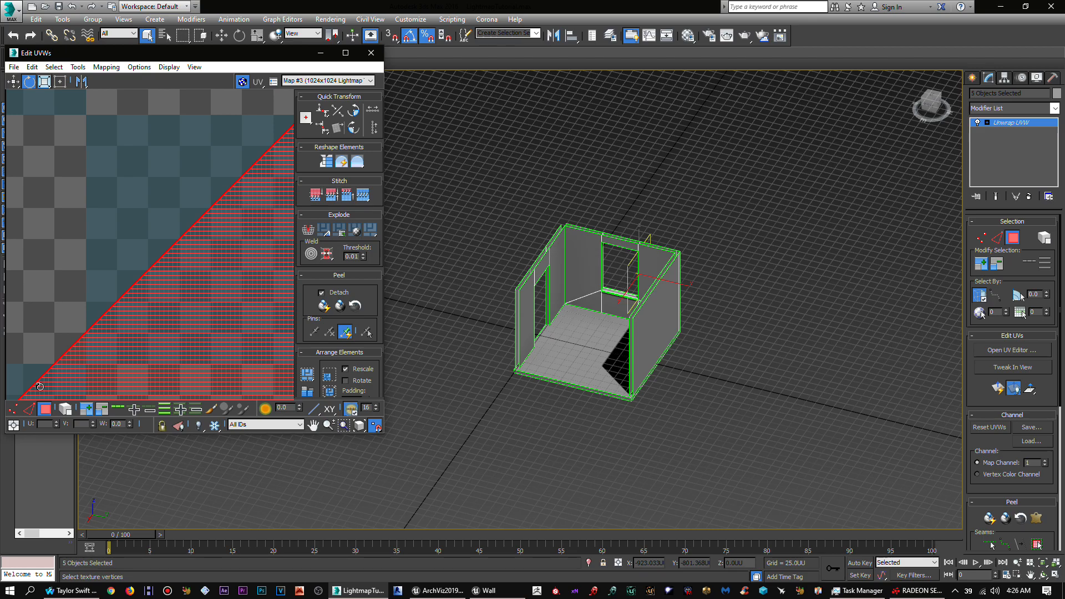
left_click_drag(182, 272, 161, 272)
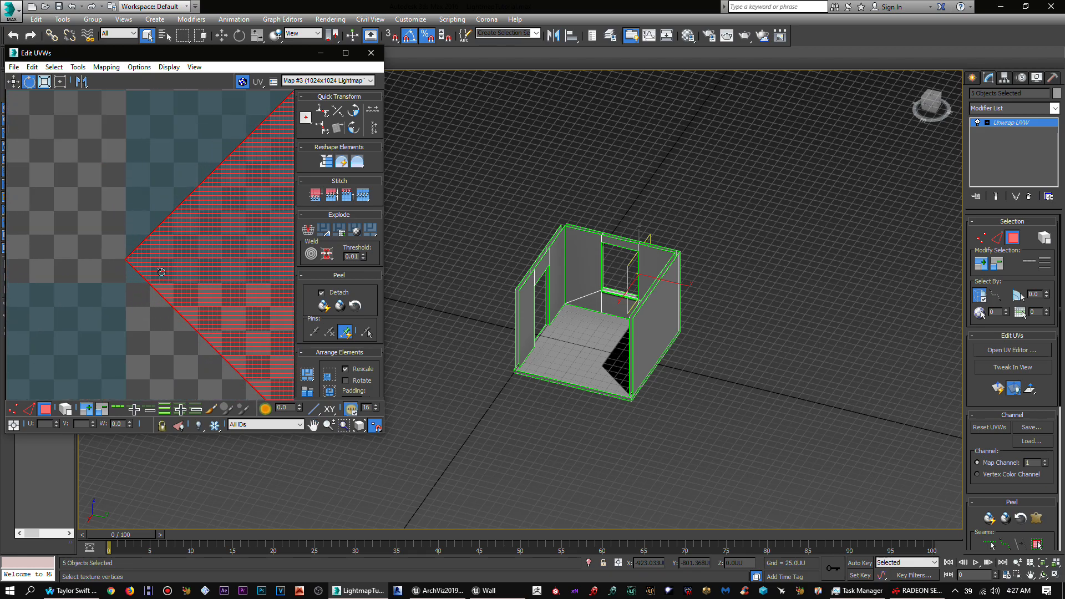
Step: Check the strip's pointed end and follow its lower diagonal edge, examining which template pixels it crosses
scroll(158, 272, "up", 5)
middle_click_drag(132, 267, 170, 242)
scroll(176, 226, "down", 3)
middle_click_drag(235, 293, 111, 139)
scroll(111, 138, "down", 2)
middle_click_drag(263, 304, 151, 298)
scroll(215, 298, "down", 2)
scroll(152, 305, "up", 5)
middle_click_drag(217, 238, 142, 322)
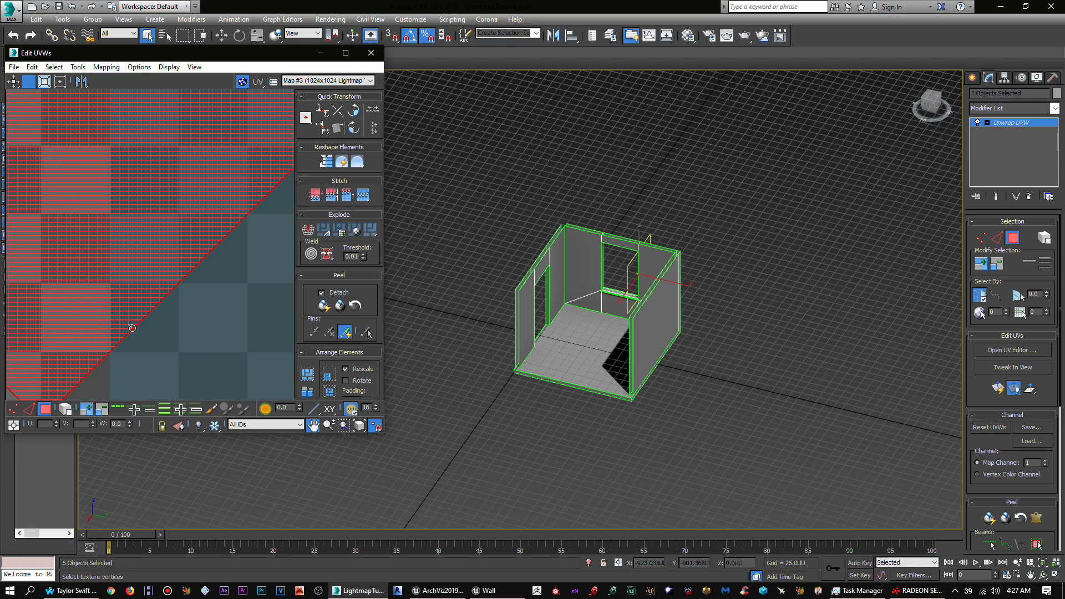
scroll(187, 298, "down", 4)
middle_click_drag(252, 222, 177, 298)
scroll(183, 289, "down", 1)
middle_click_drag(272, 191, 183, 280)
scroll(244, 218, "down", 3)
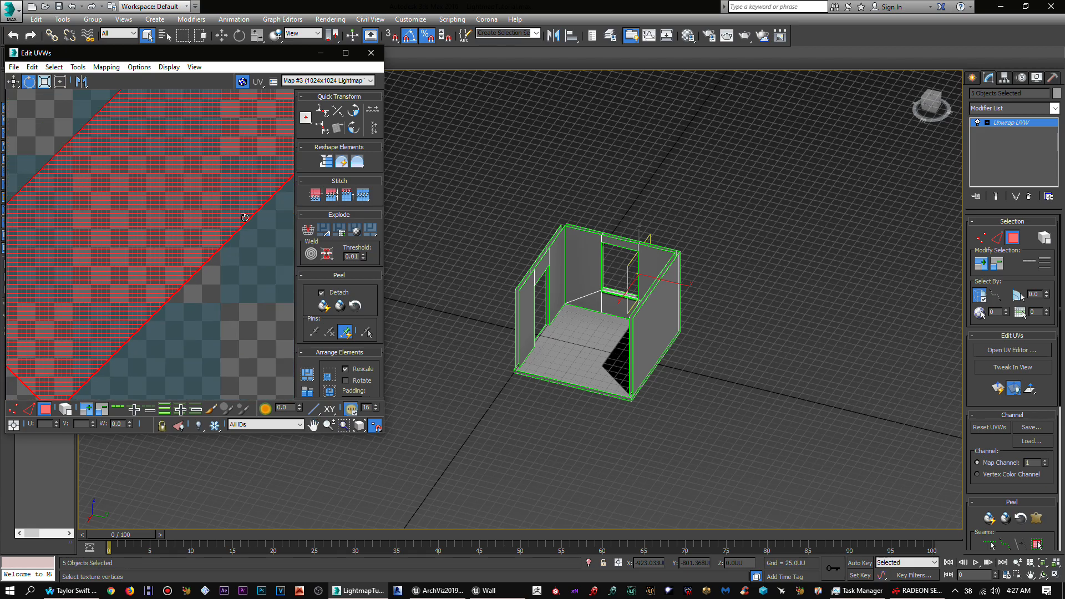
scroll(244, 217, "down", 3)
middle_click_drag(245, 218, 169, 290)
middle_click_drag(259, 191, 207, 250)
scroll(208, 249, "down", 6)
middle_click_drag(259, 183, 222, 244)
scroll(138, 260, "up", 6)
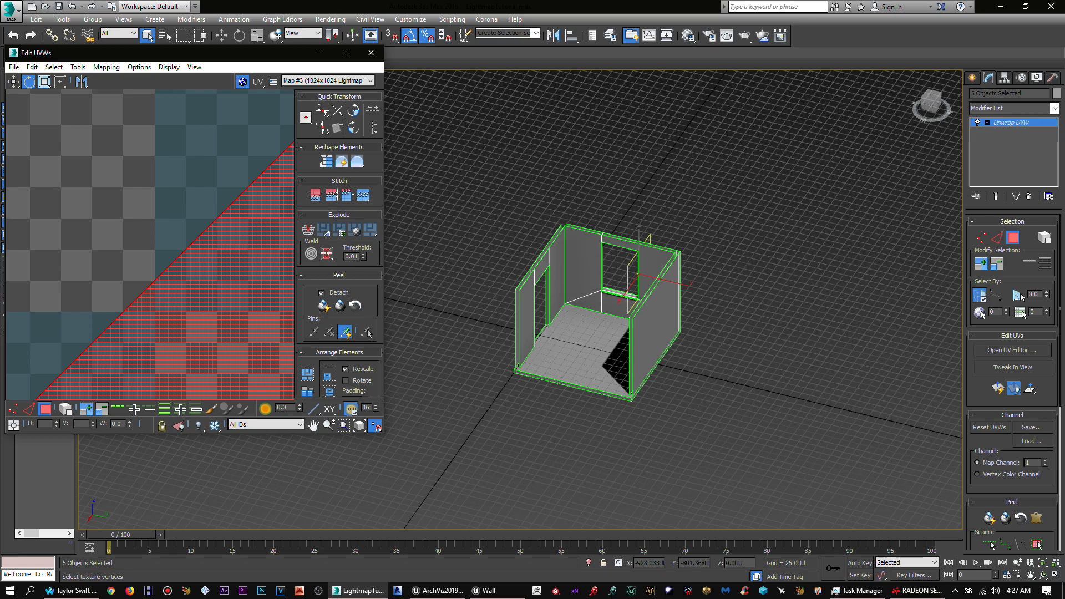
Step: View the whole diagonal strip, and inspect the pixels around its leftmost corner and the blocks beside it
scroll(52, 231, "down", 3)
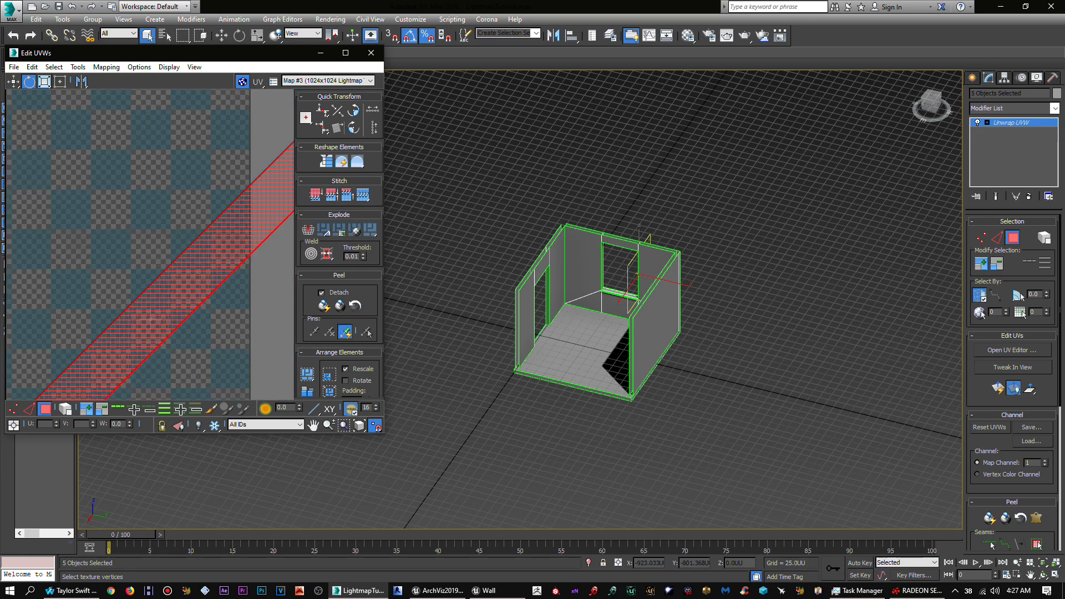
scroll(155, 261, "down", 3)
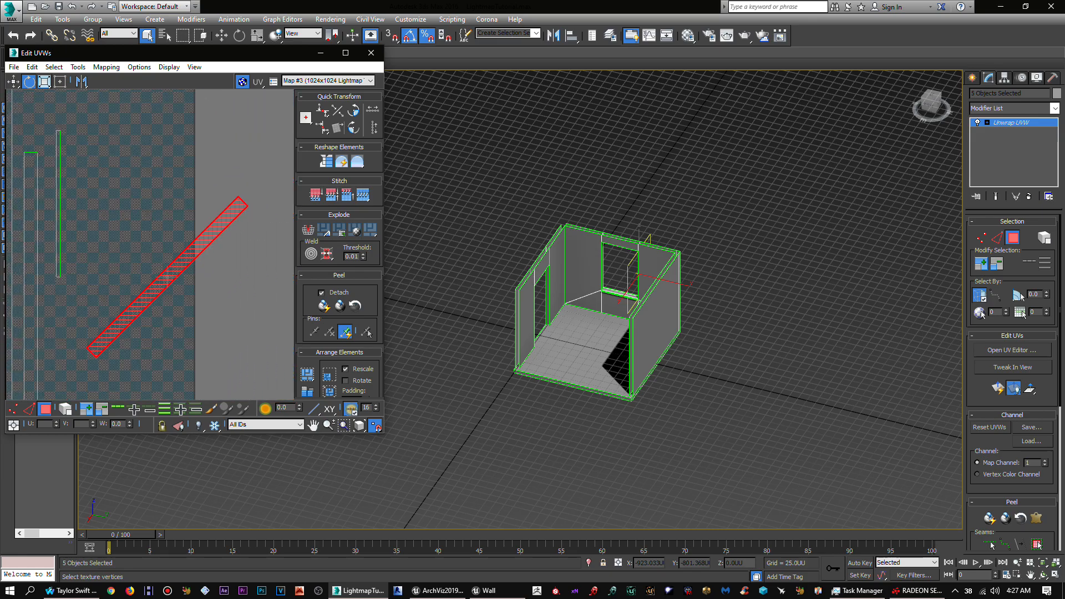
middle_click_drag(168, 276, 237, 218)
scroll(175, 284, "up", 2)
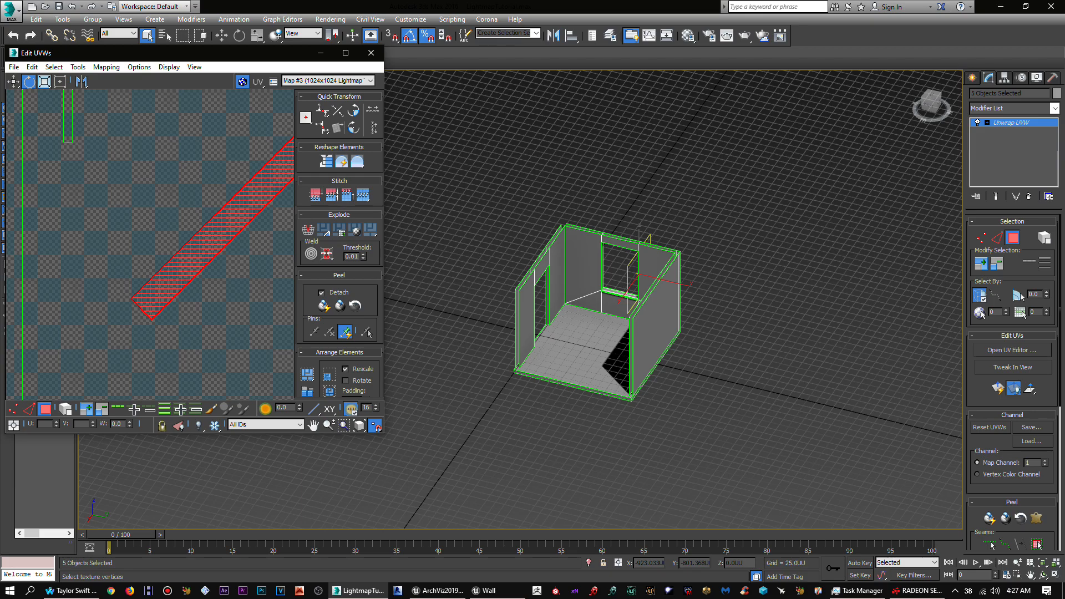
scroll(161, 294, "up", 3)
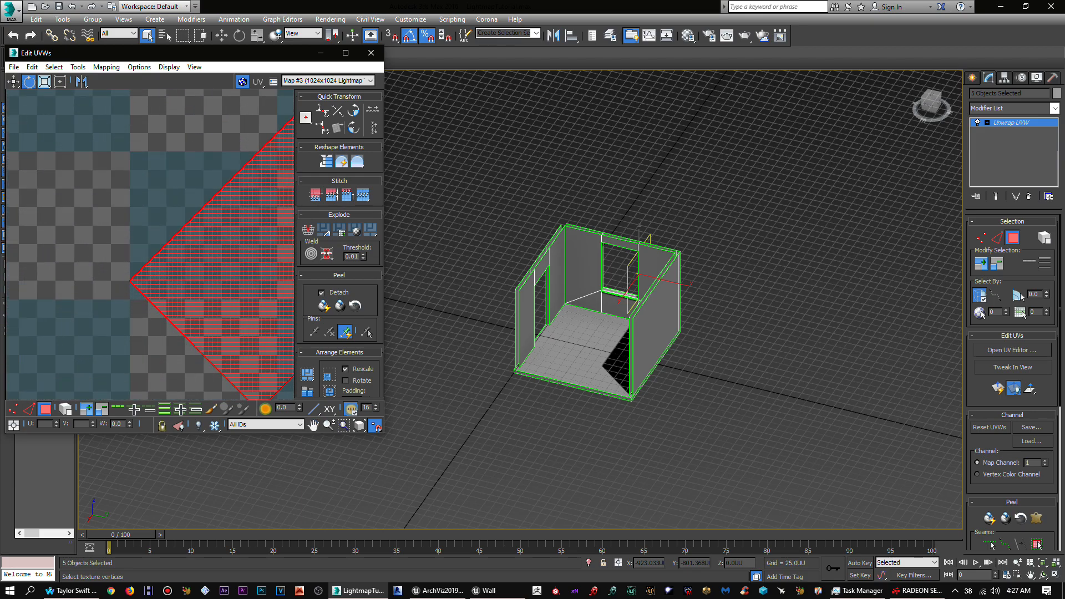
scroll(161, 295, "up", 4)
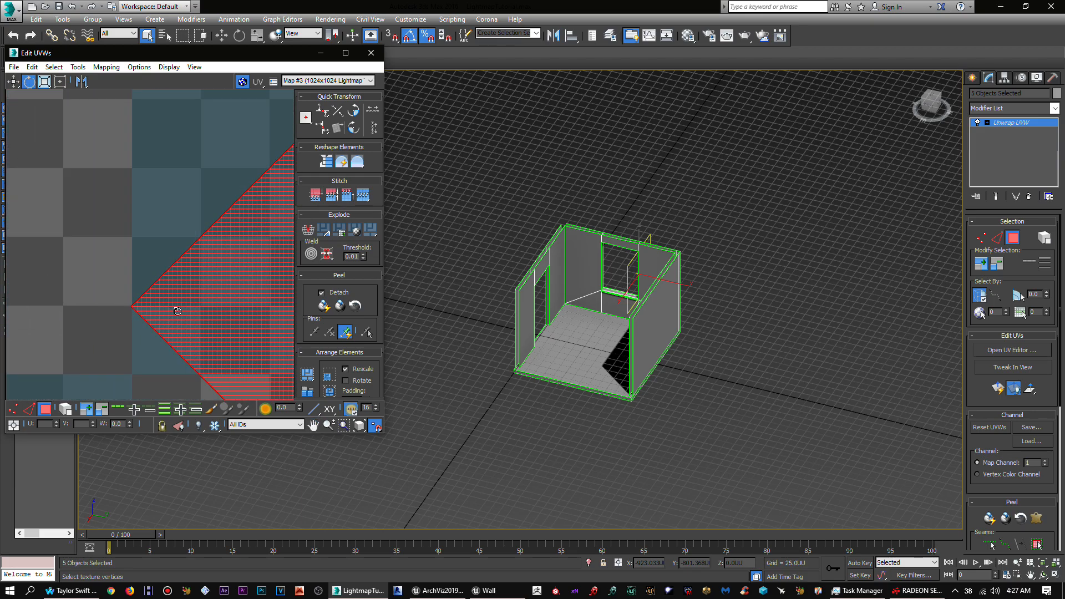
scroll(177, 312, "down", 2)
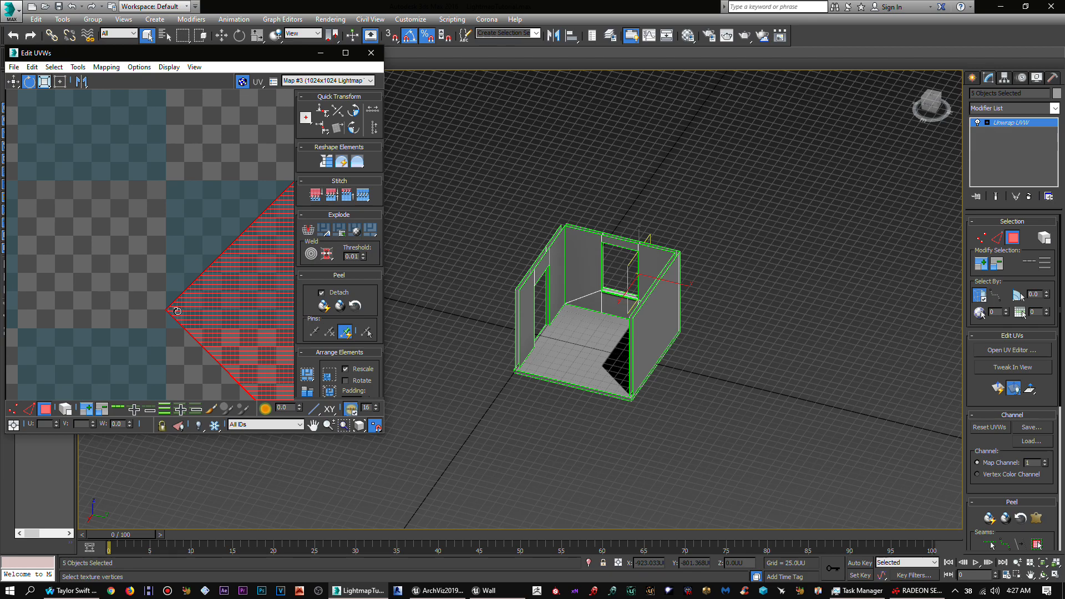
scroll(196, 307, "up", 2)
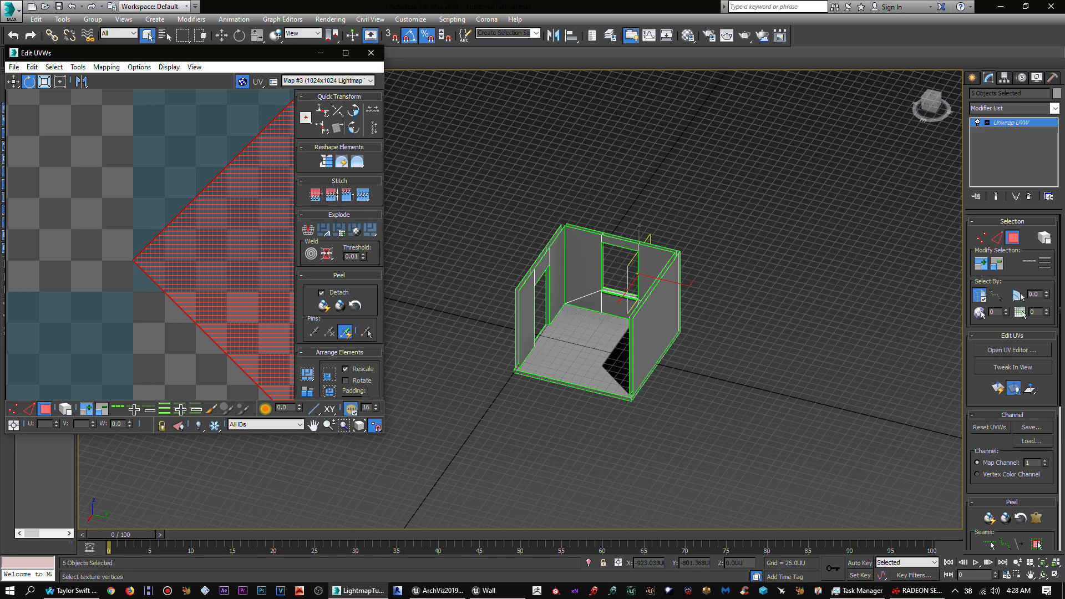
Step: Compare the diagonal strip's placement and pixel coverage with the upright strip shells beside it on the template
scroll(156, 254, "down", 5)
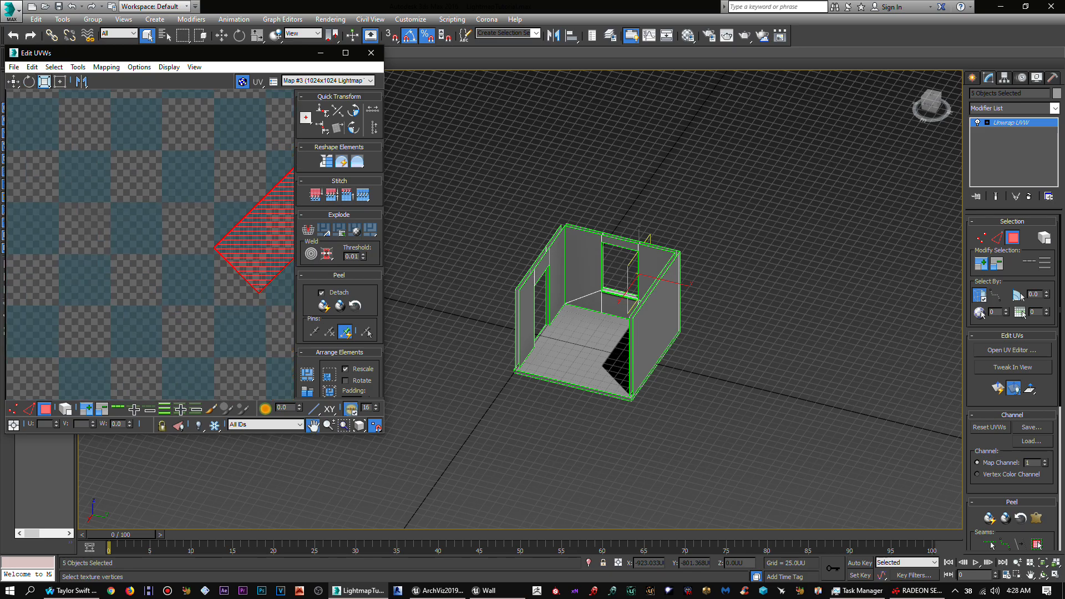
scroll(156, 254, "down", 2)
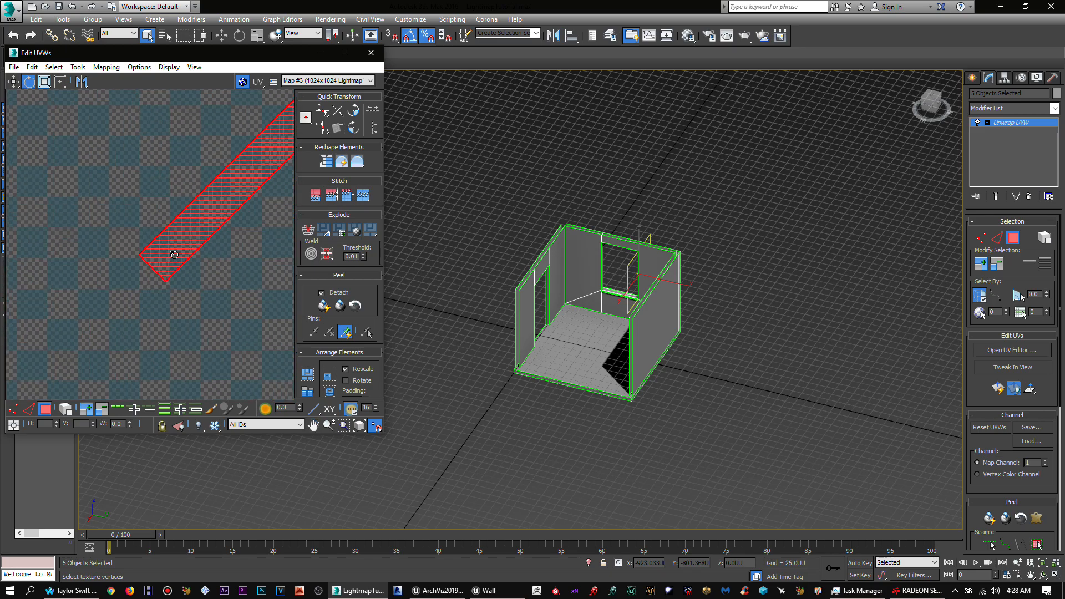
scroll(161, 233, "down", 3)
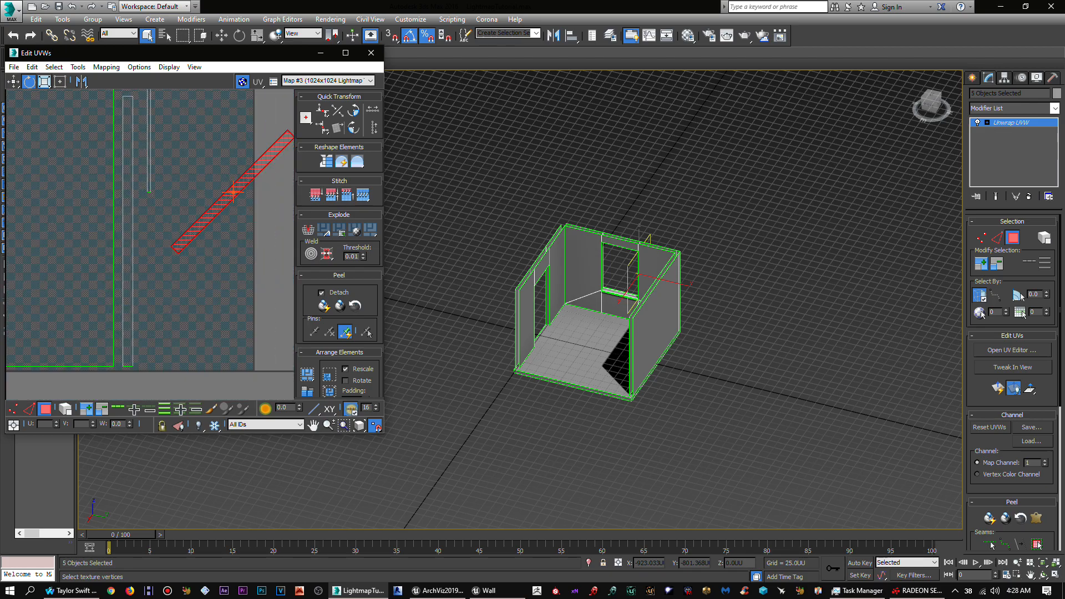
middle_click_drag(233, 192, 194, 233)
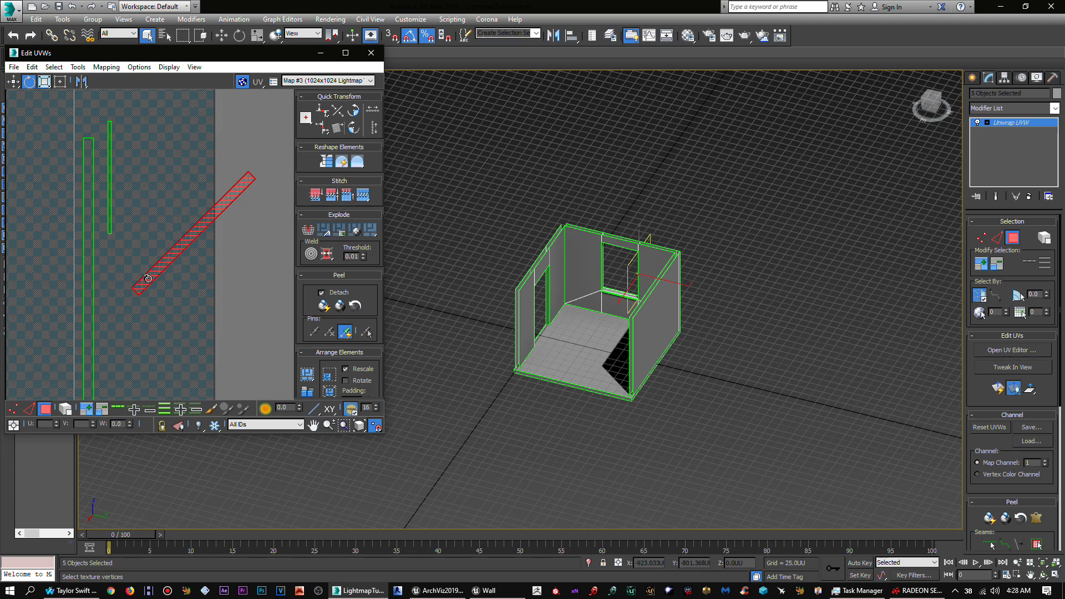
scroll(149, 280, "up", 6)
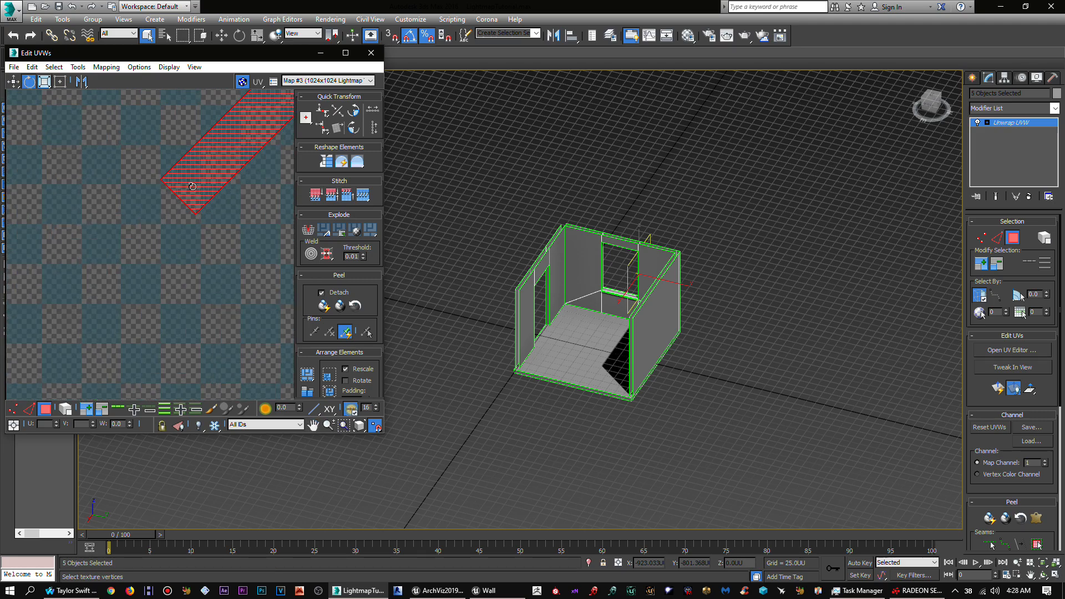
scroll(203, 196, "down", 5)
middle_click_drag(239, 191, 186, 267)
scroll(185, 267, "down", 2)
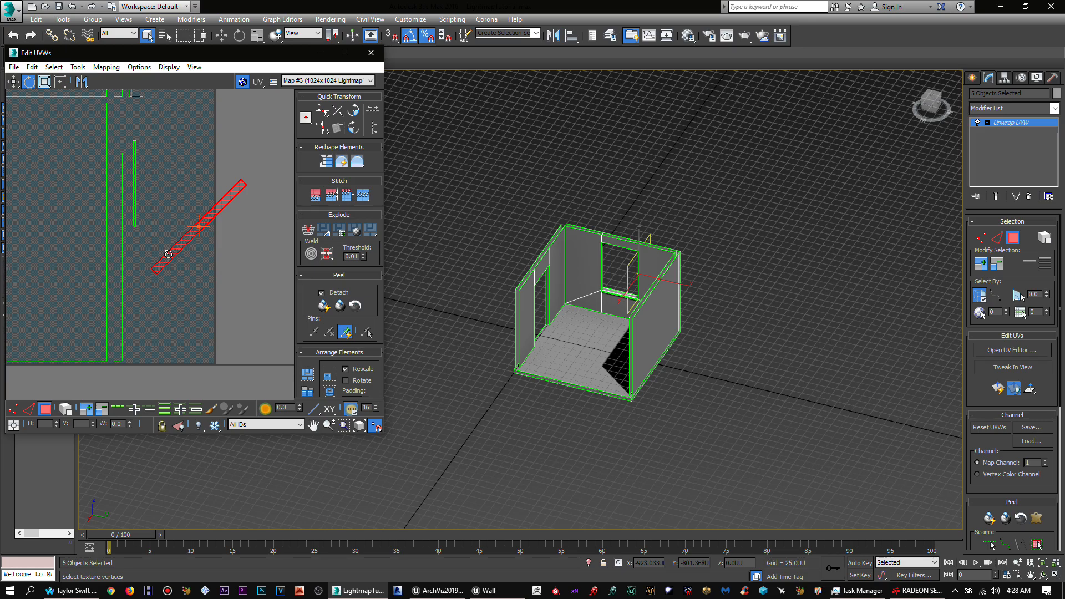
middle_click_drag(199, 226, 270, 209)
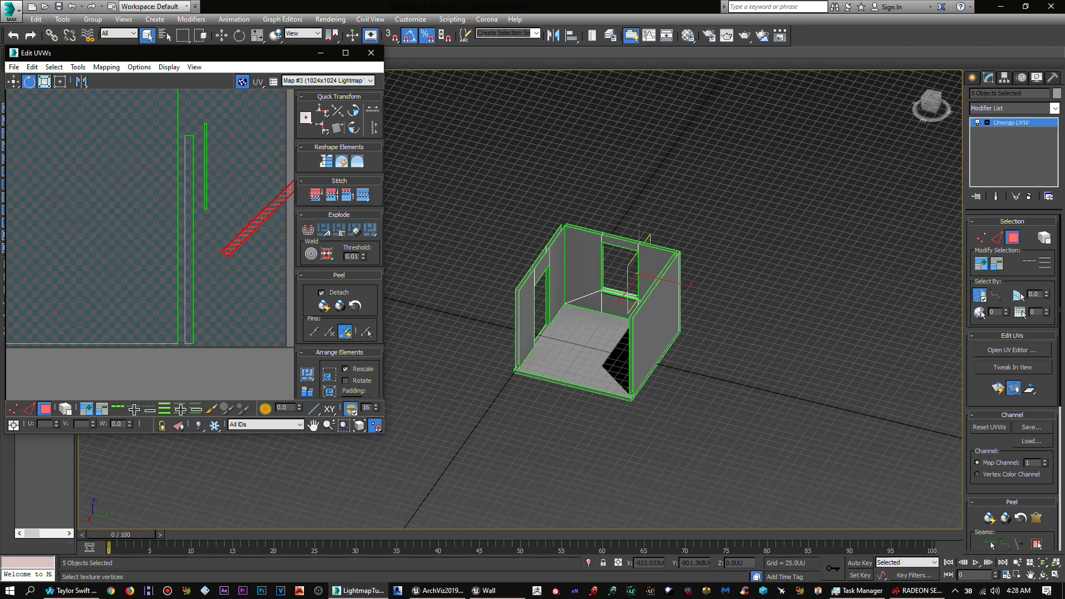
scroll(277, 227, "up", 2)
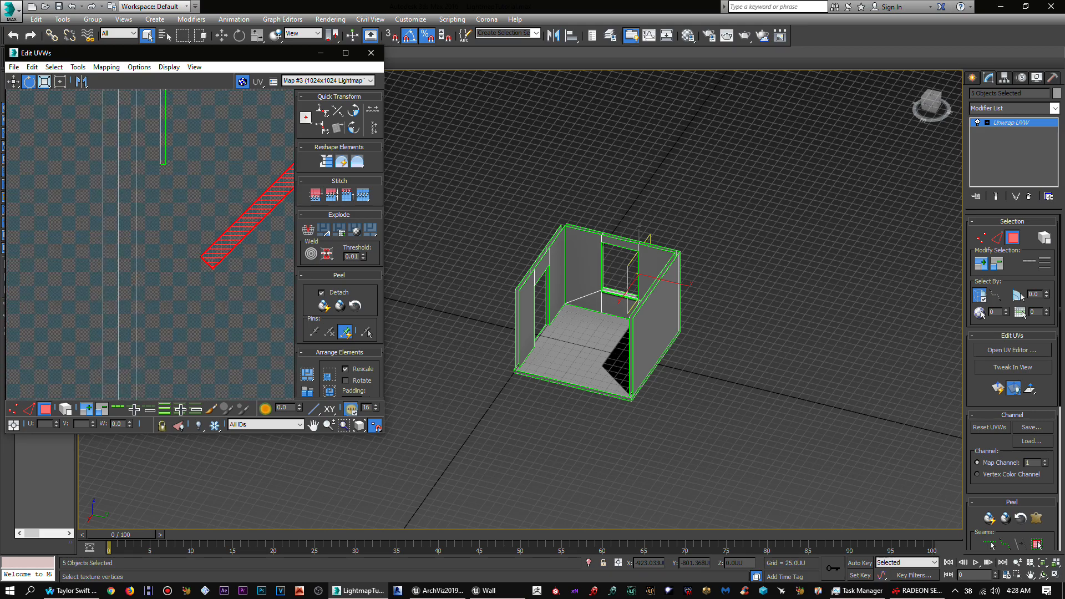
scroll(213, 251, "up", 2)
scroll(213, 250, "down", 2)
scroll(213, 251, "up", 1)
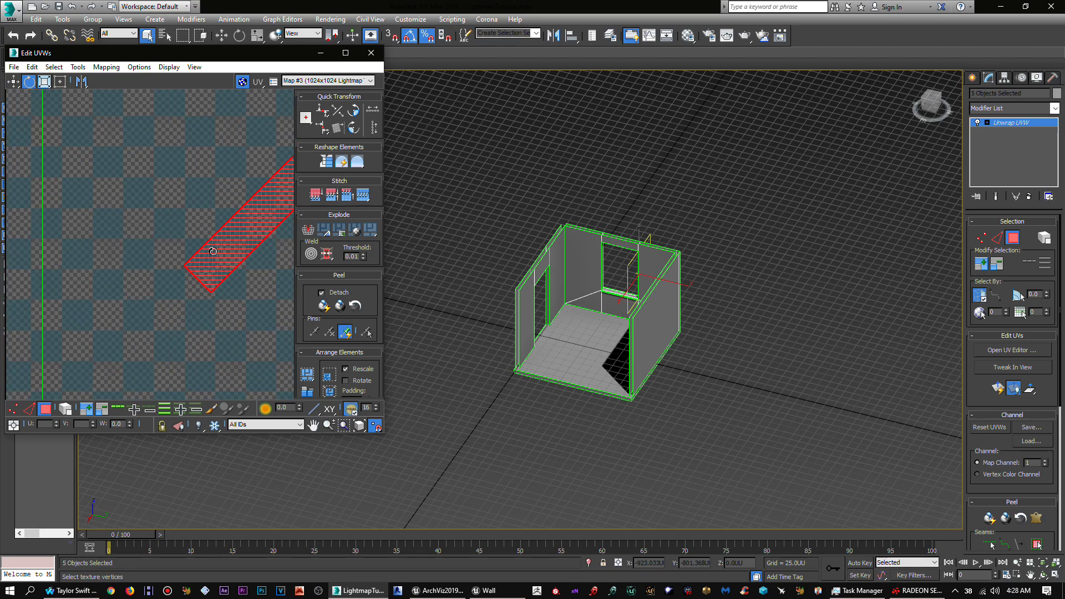
scroll(213, 251, "down", 3)
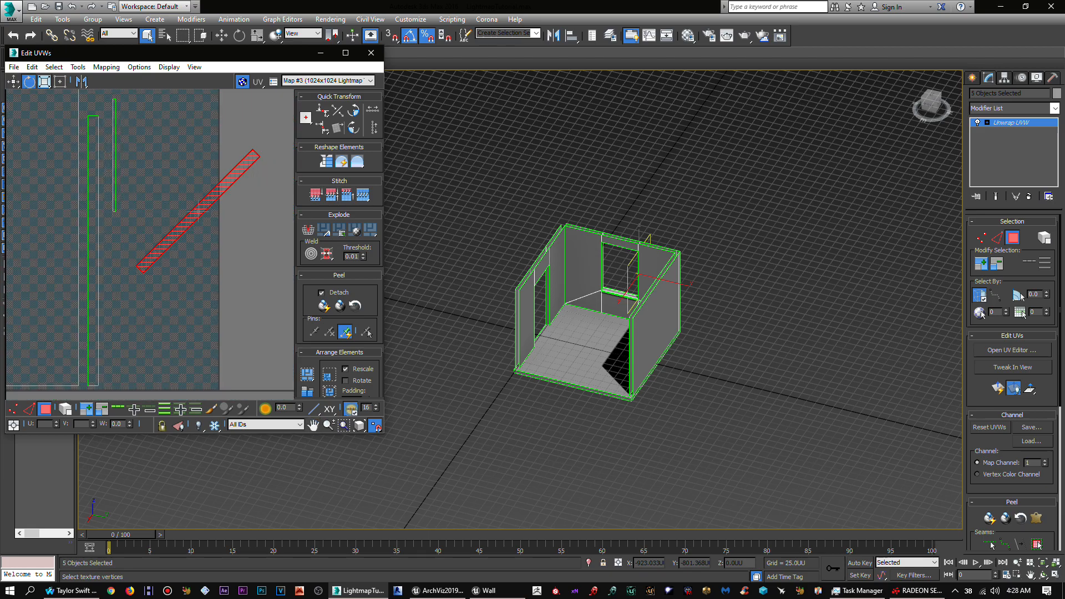
Step: Inspect the partially covered pixels along the middle of the diagonal strip's lower edge
scroll(213, 251, "up", 6)
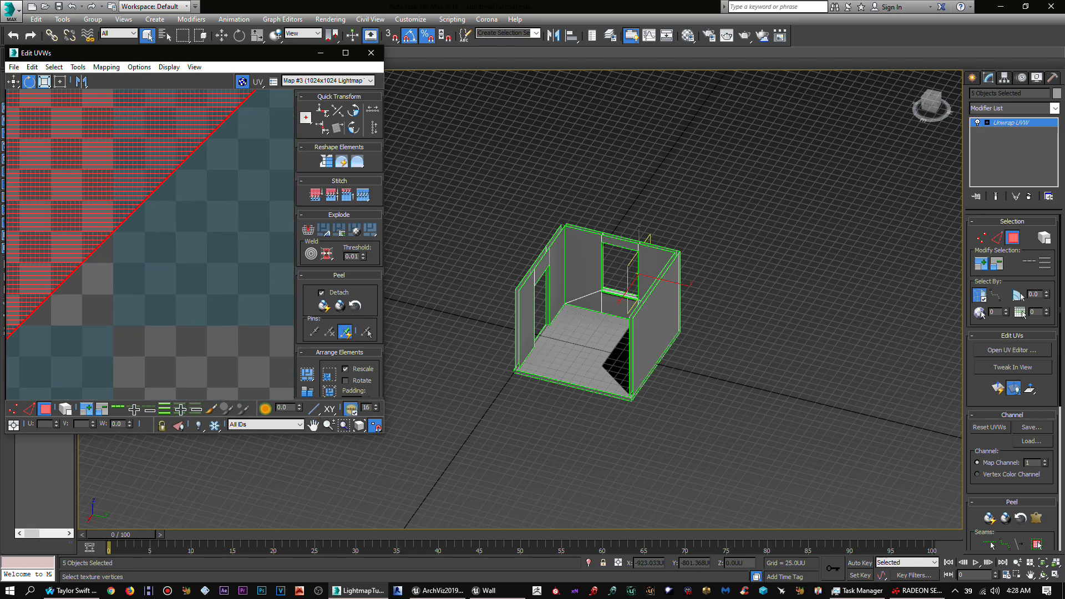
scroll(188, 228, "up", 3)
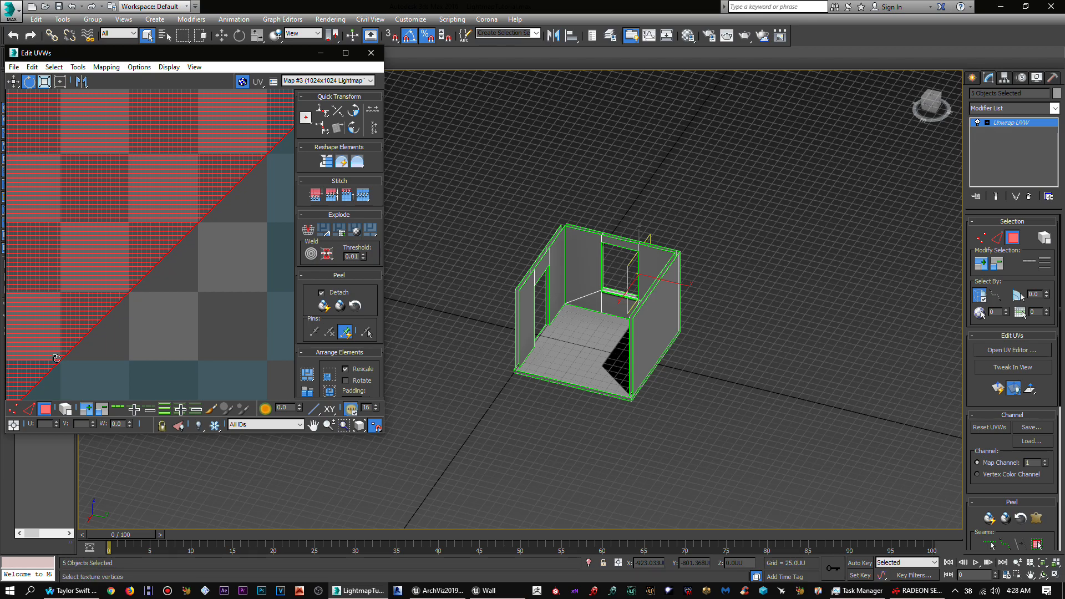
scroll(153, 260, "down", 6)
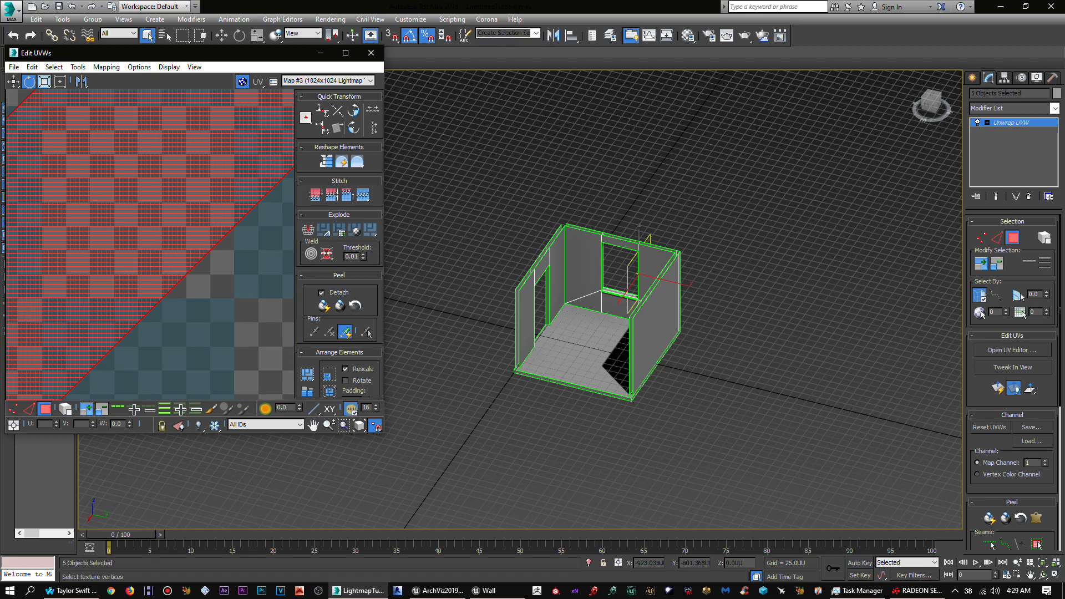
scroll(218, 208, "down", 2)
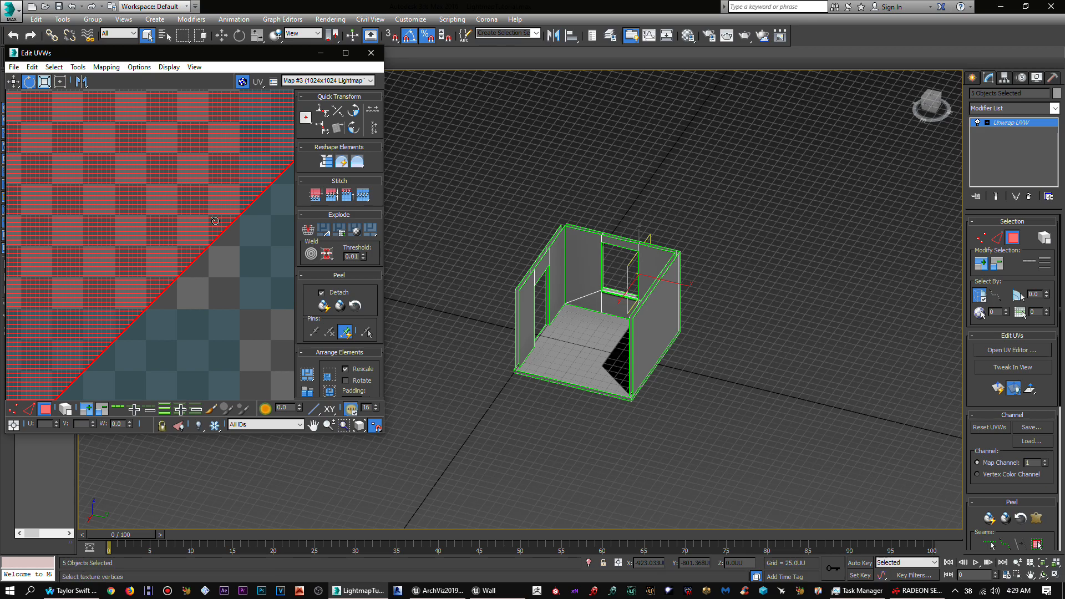
scroll(168, 280, "down", 3)
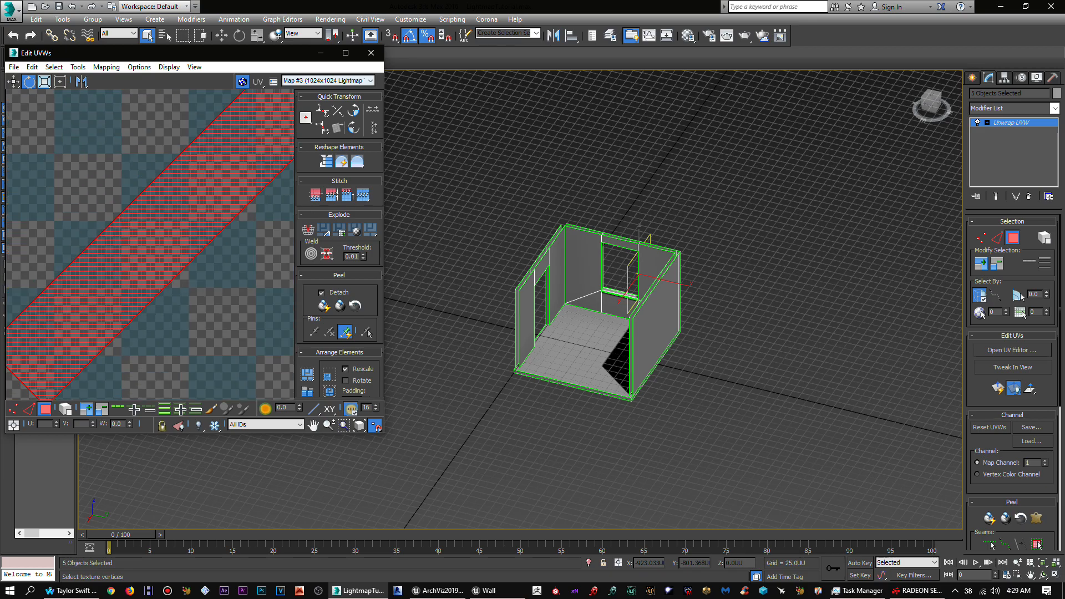
Step: Close the UV editor and switch to the Wall static mesh in Unreal Engine
left_click(371, 53)
middle_click_drag(498, 289, 358, 290)
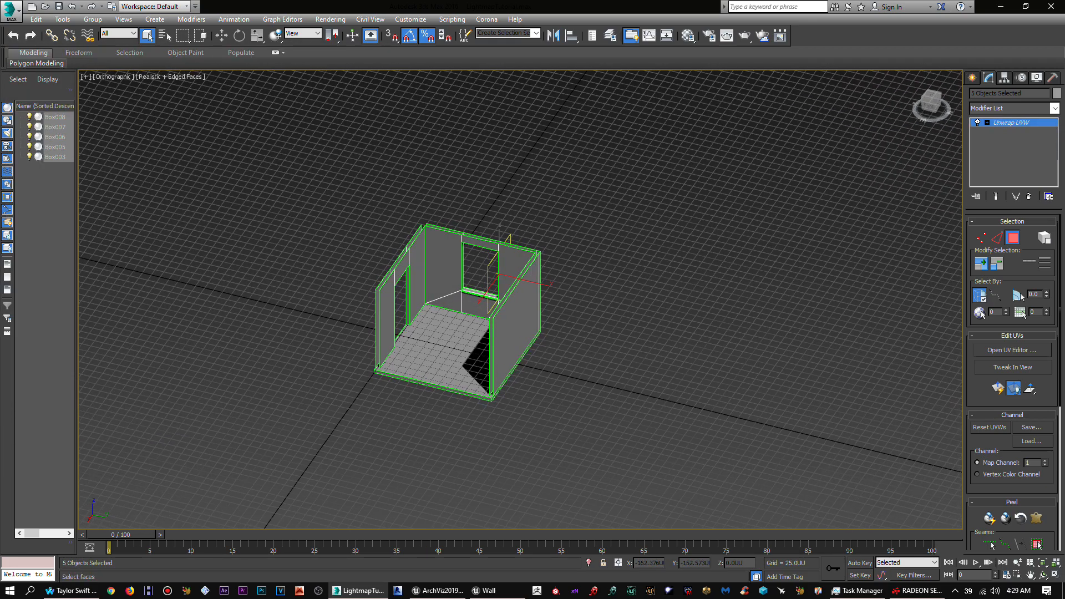
left_click(486, 590)
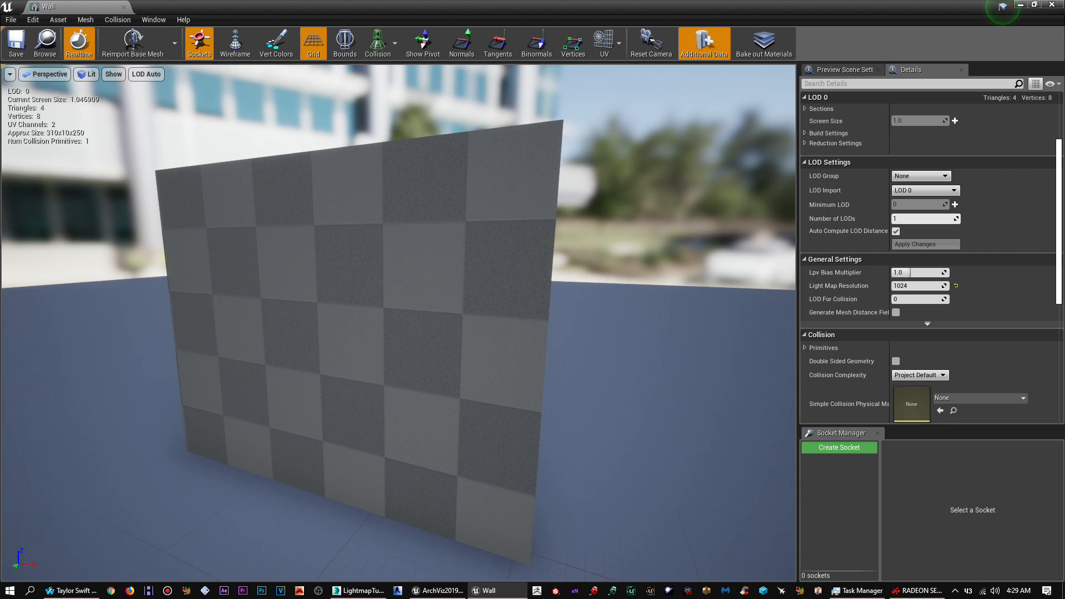
Step: Overlay UV channel 1 on the Wall mesh preview, then UV channel 0, to compare the two layouts
left_click_drag(399, 323, 409, 374)
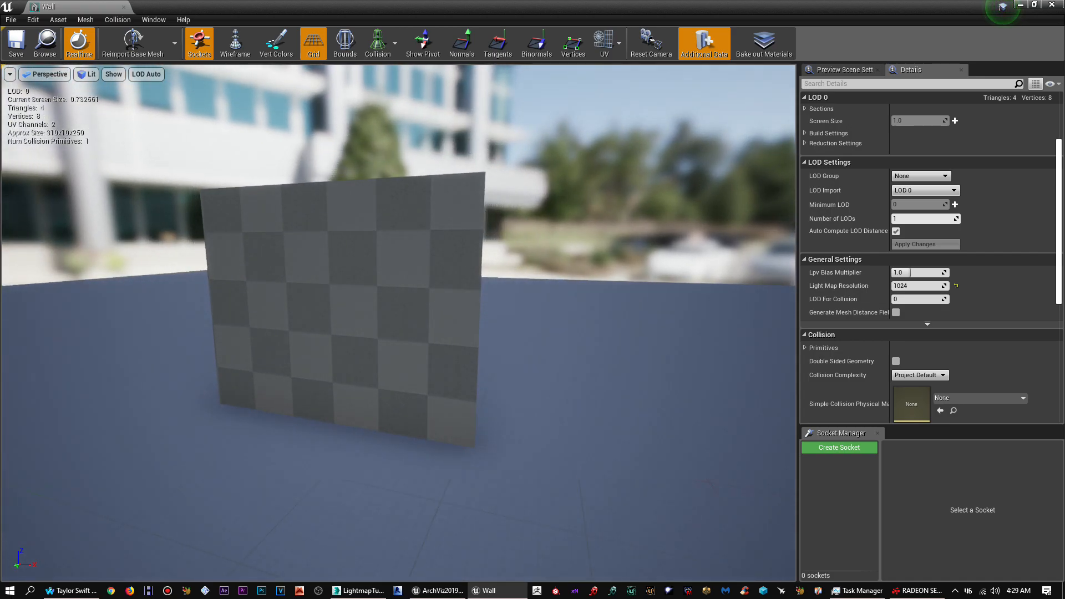
left_click(606, 44)
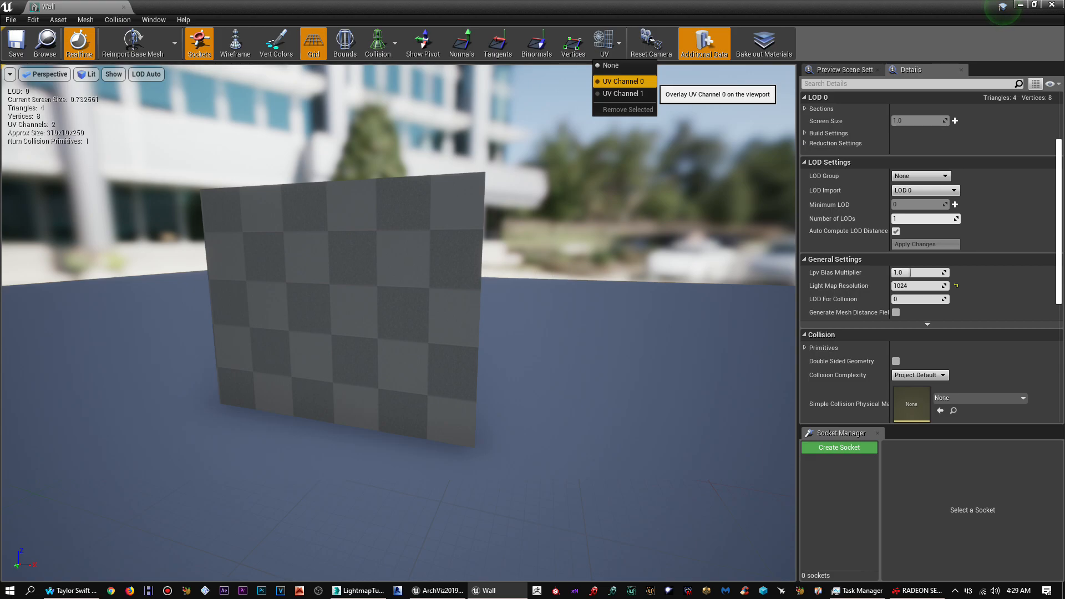
left_click(623, 94)
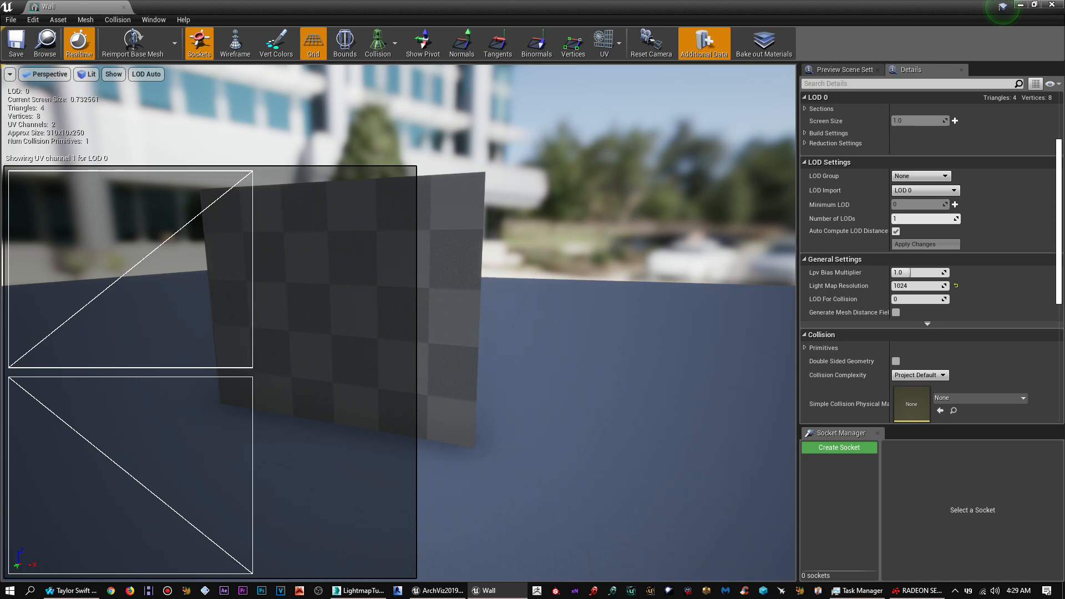
left_click(618, 43)
left_click(622, 79)
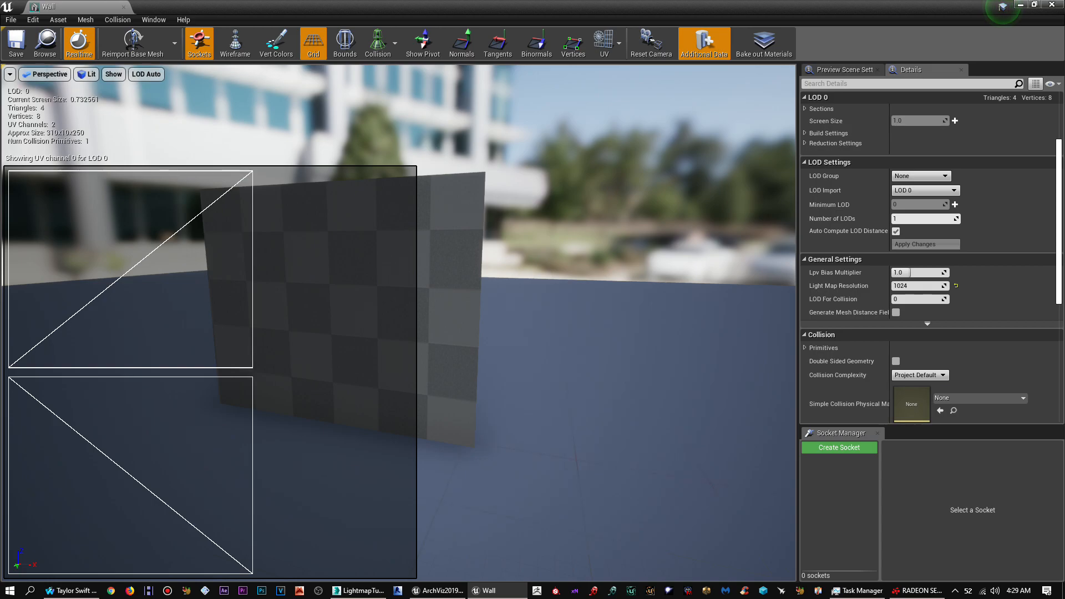
Step: Close the Wall mesh editor and switch the level viewport from Lightmap Density to Lit view
scroll(398, 323, "down", 3)
left_click(1052, 5)
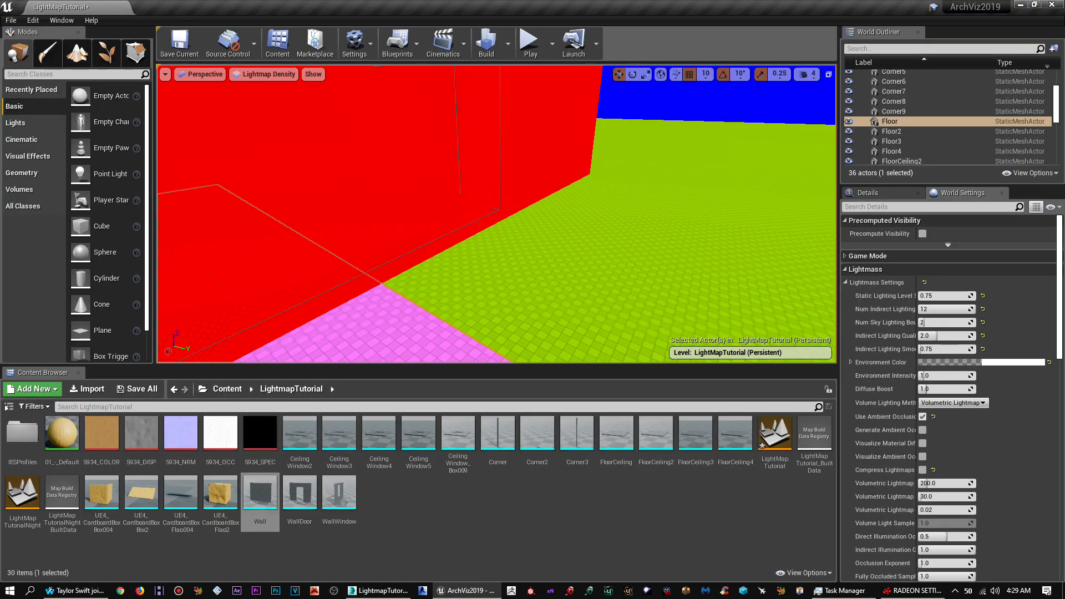
left_click(265, 74)
left_click(249, 97)
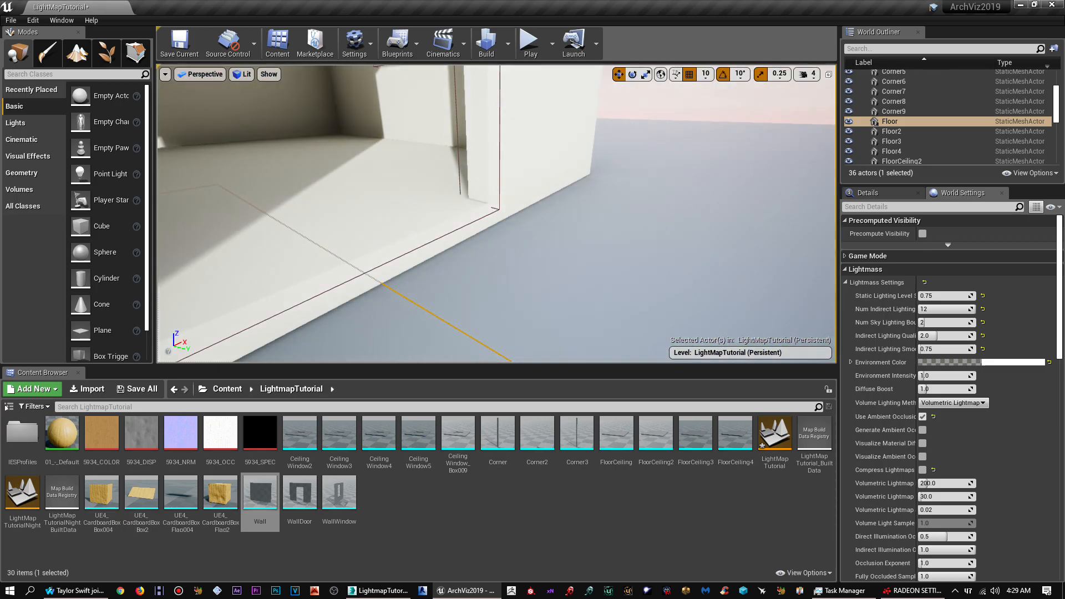
Step: Open the SM_MatPreviewMesh_02 static mesh from the StarterContent Props folder
left_click(227, 389)
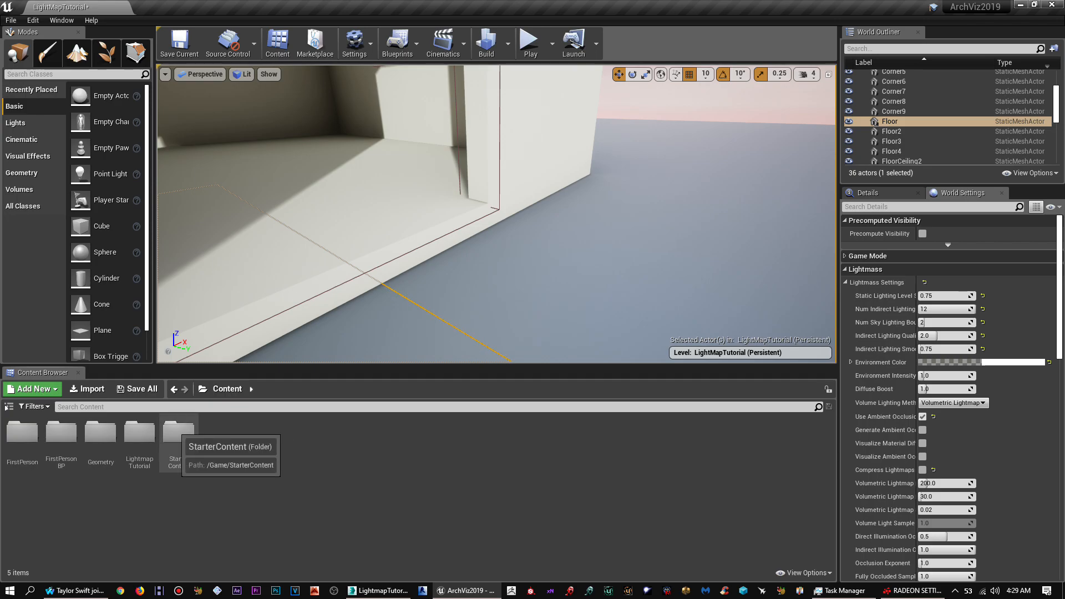
left_click(187, 432)
double_click(187, 432)
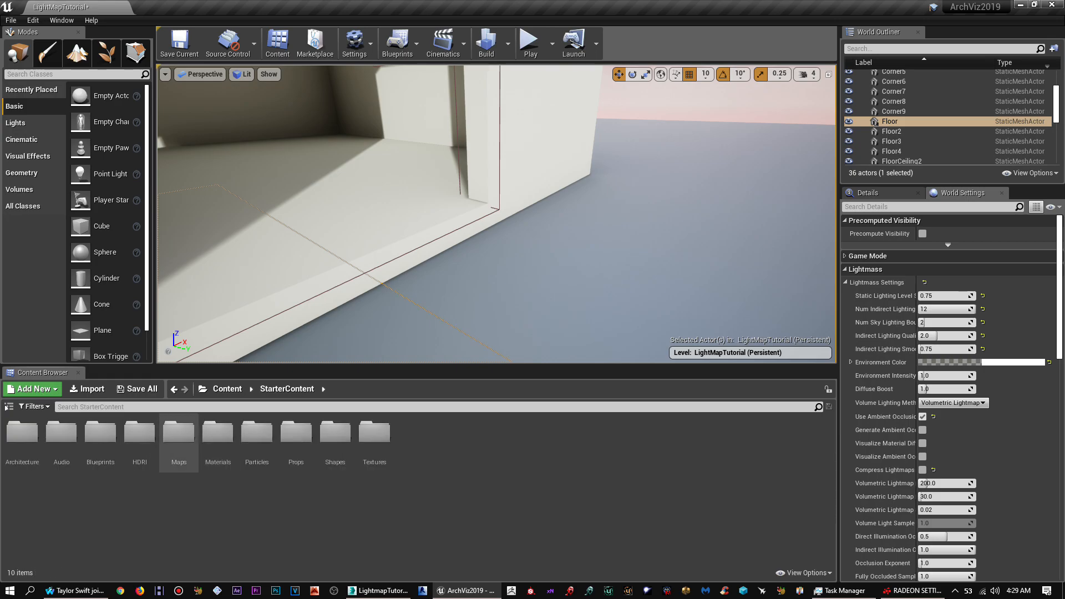
left_click(296, 433)
double_click(295, 433)
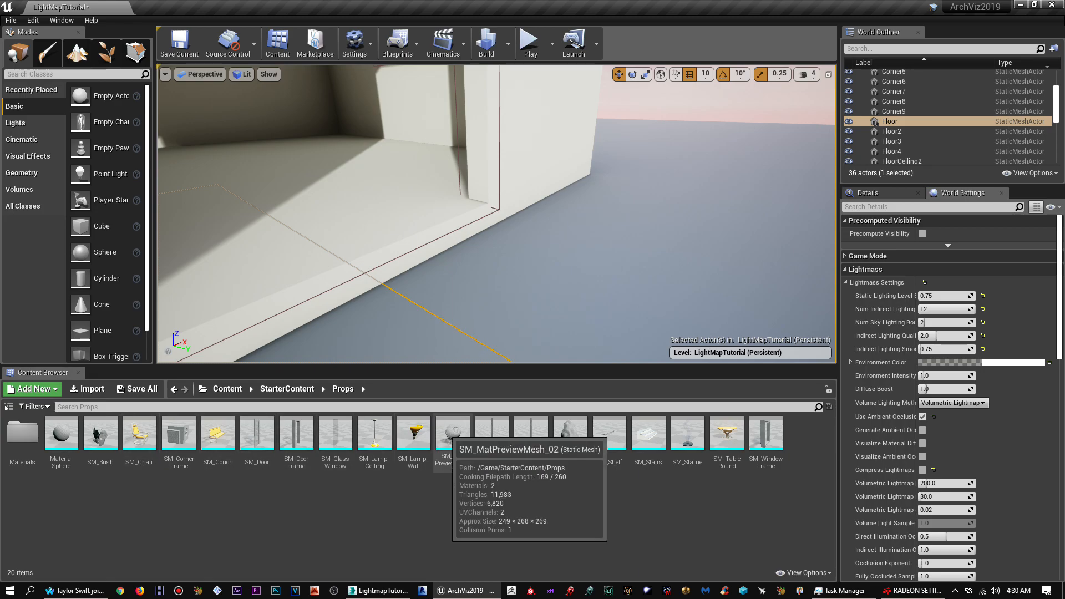
double_click(453, 434)
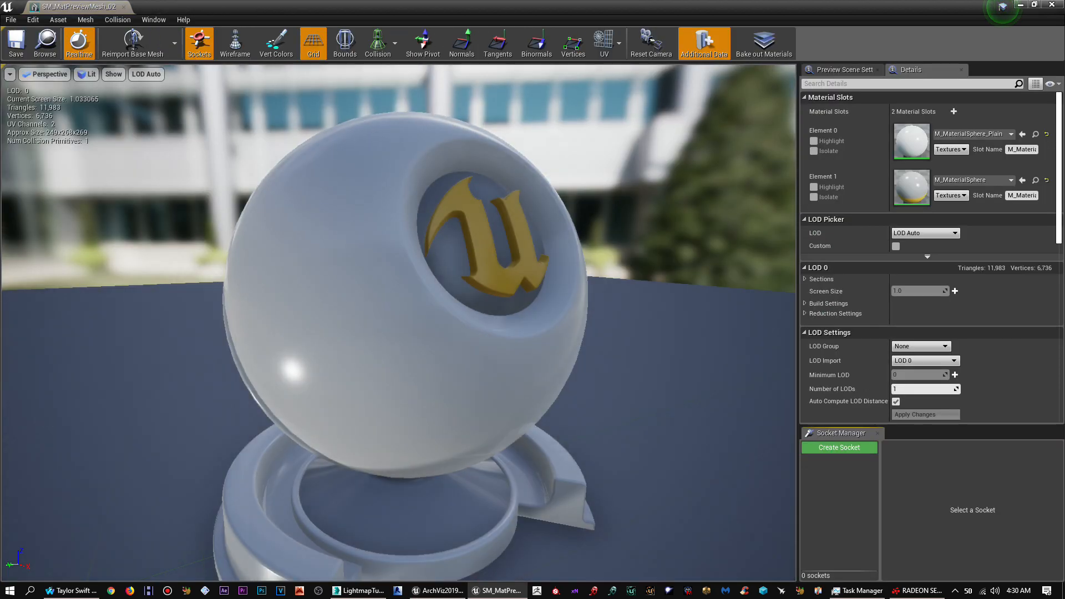
Step: Examine UV channel 0 and UV channel 1 of the material preview mesh, and close its editor
left_click(619, 43)
left_click(619, 82)
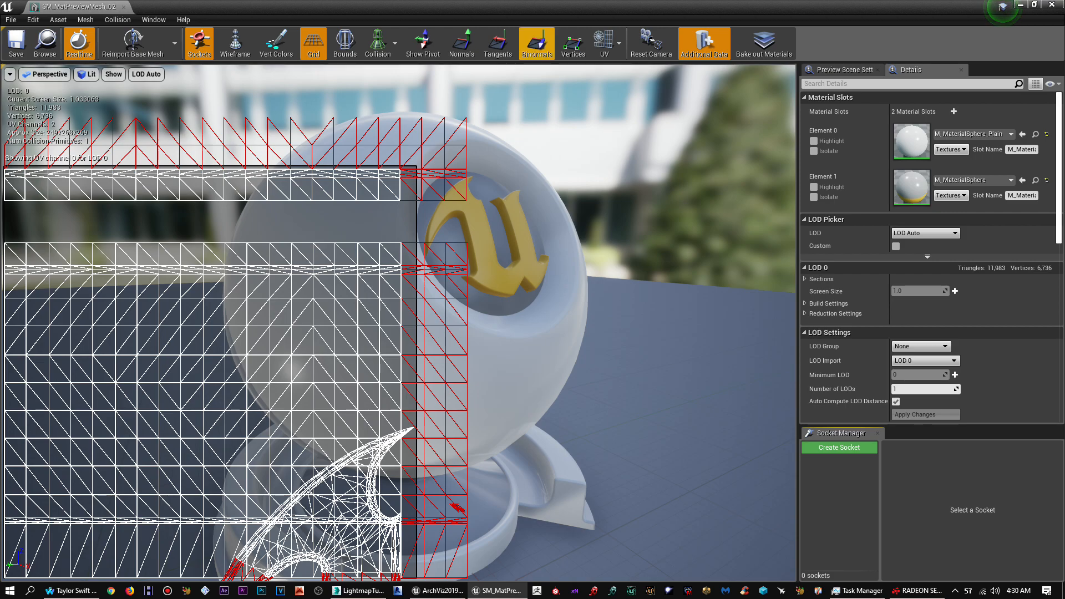
left_click(604, 44)
left_click(623, 93)
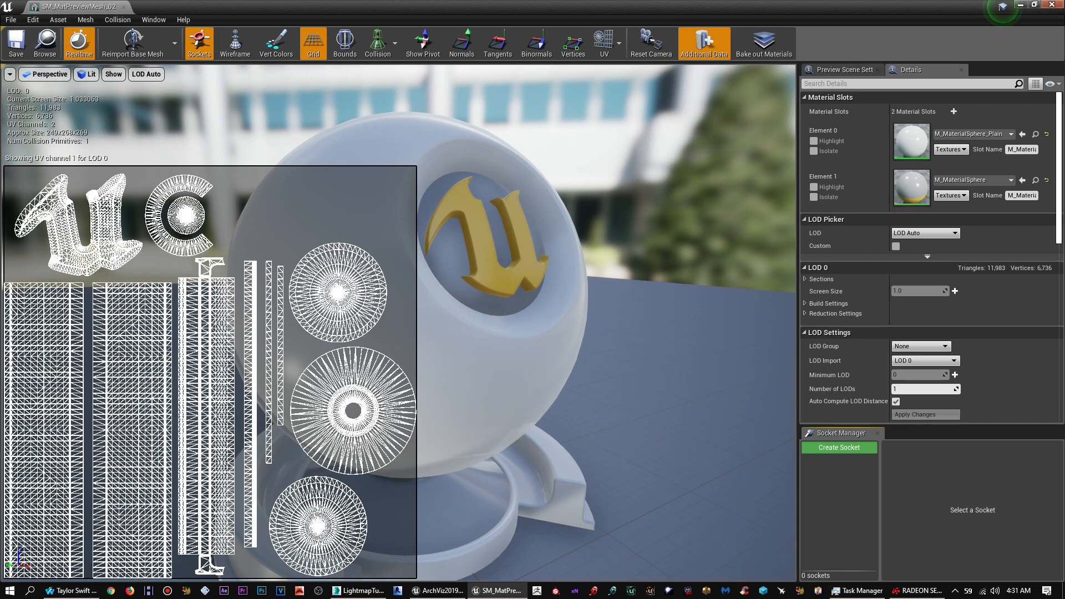
left_click(1052, 5)
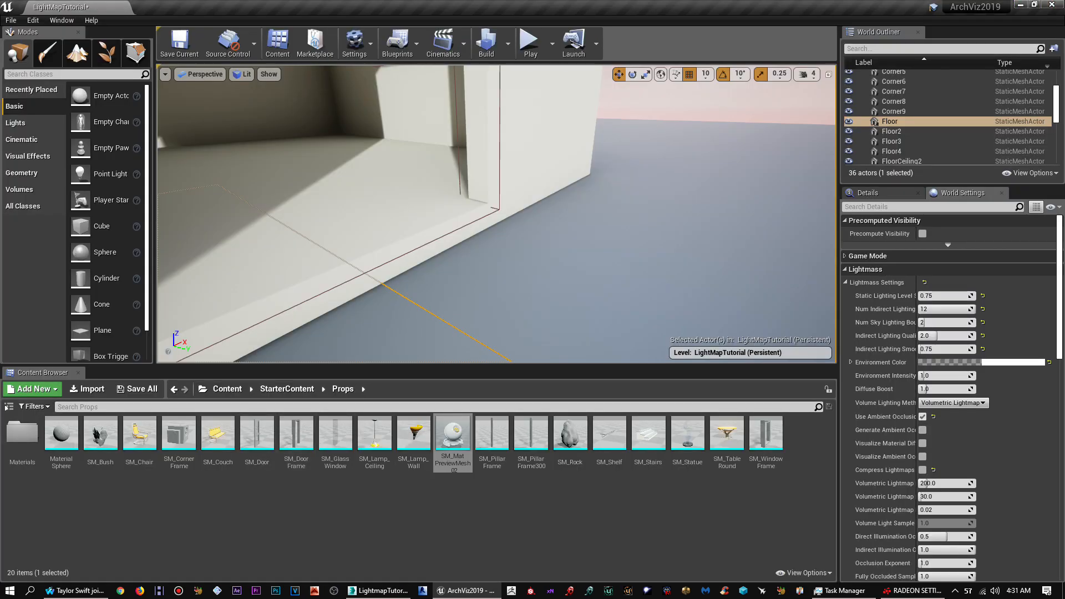
Step: Open the Shape_Cube static mesh from the StarterContent Shapes folder
left_click(228, 389)
double_click(179, 434)
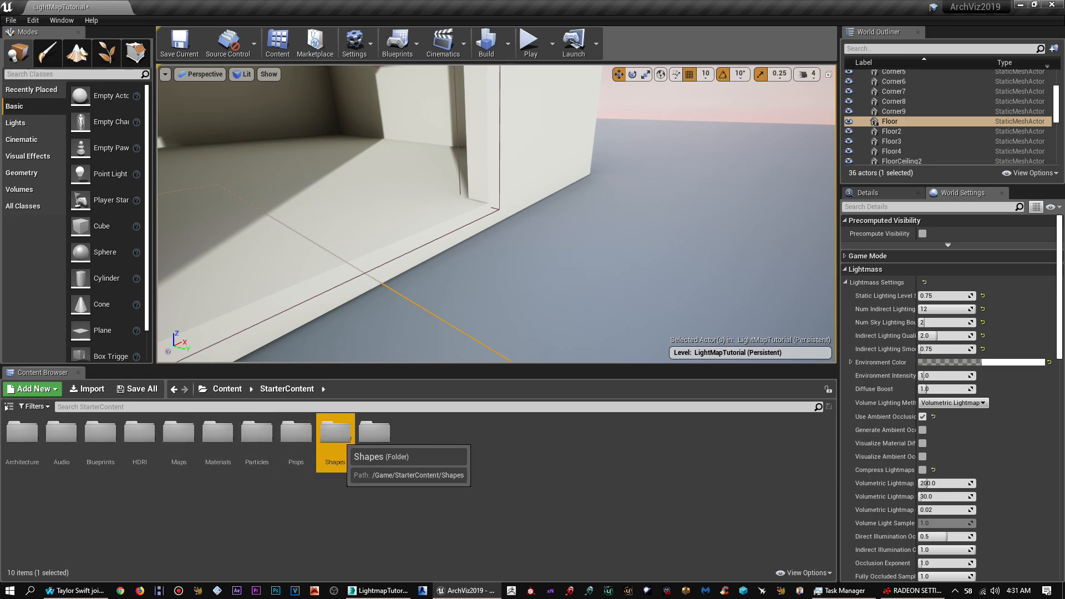
double_click(336, 433)
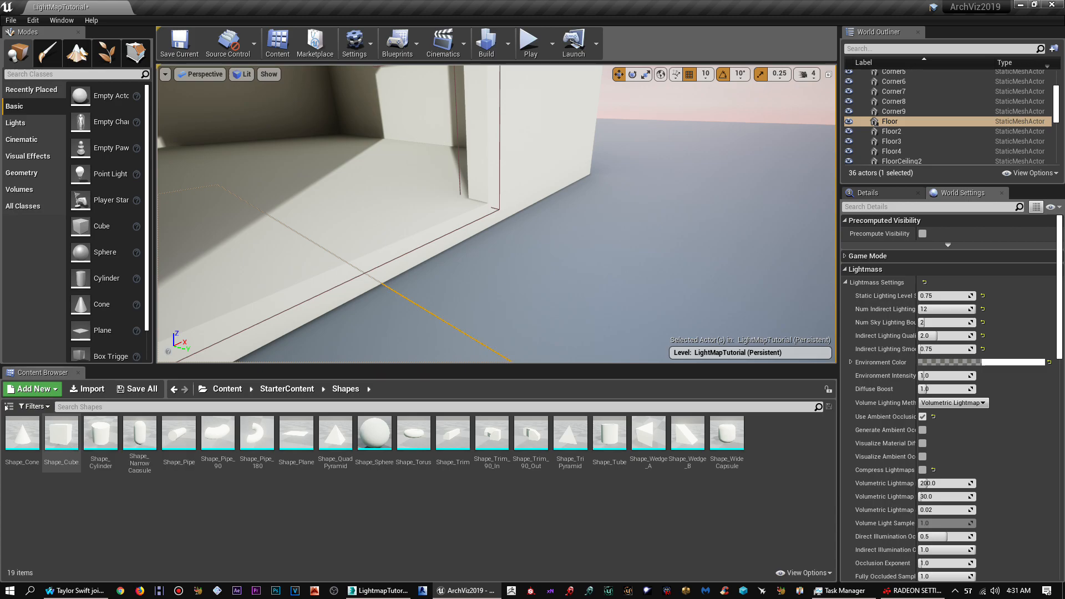
double_click(61, 433)
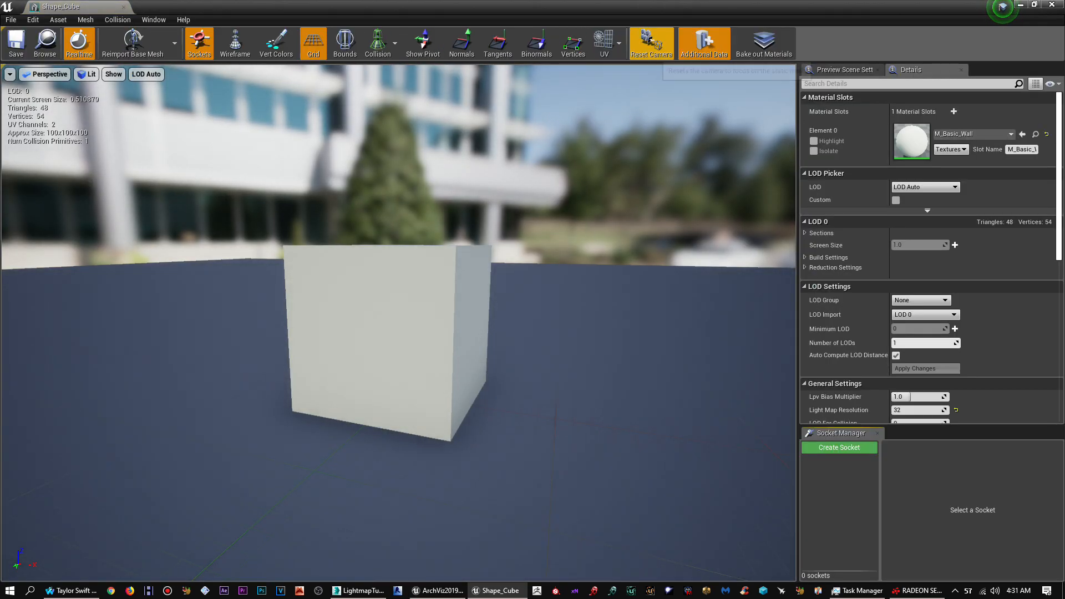
Step: Examine the cube's UV channels 0 and 1 and its Light Map Resolution setting, and close its editor
left_click(619, 43)
left_click(611, 78)
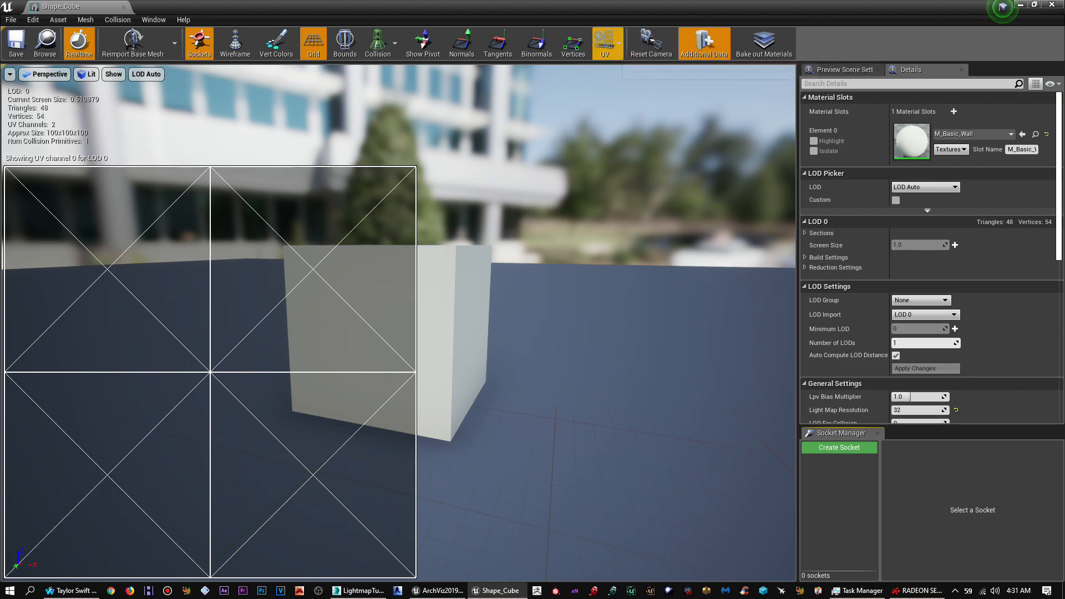
left_click(605, 42)
left_click(623, 93)
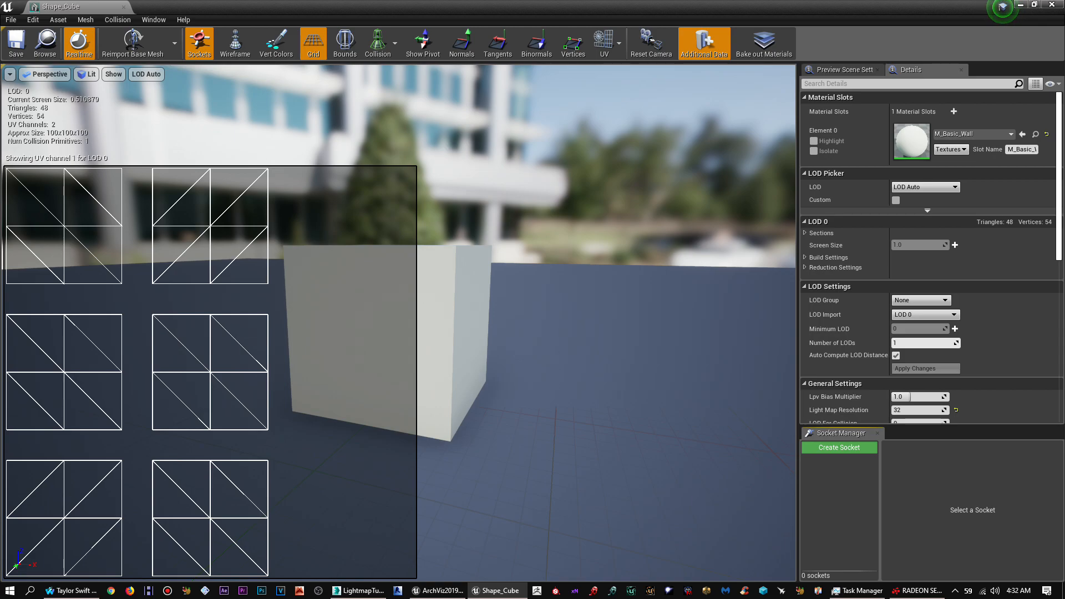
scroll(932, 255, "down", 4)
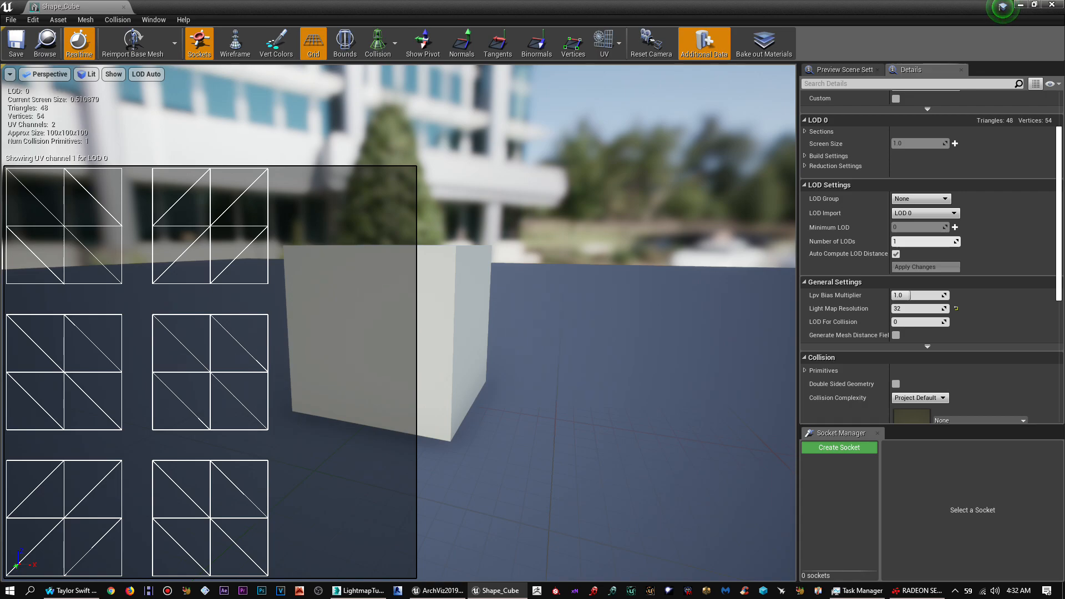
left_click(1052, 5)
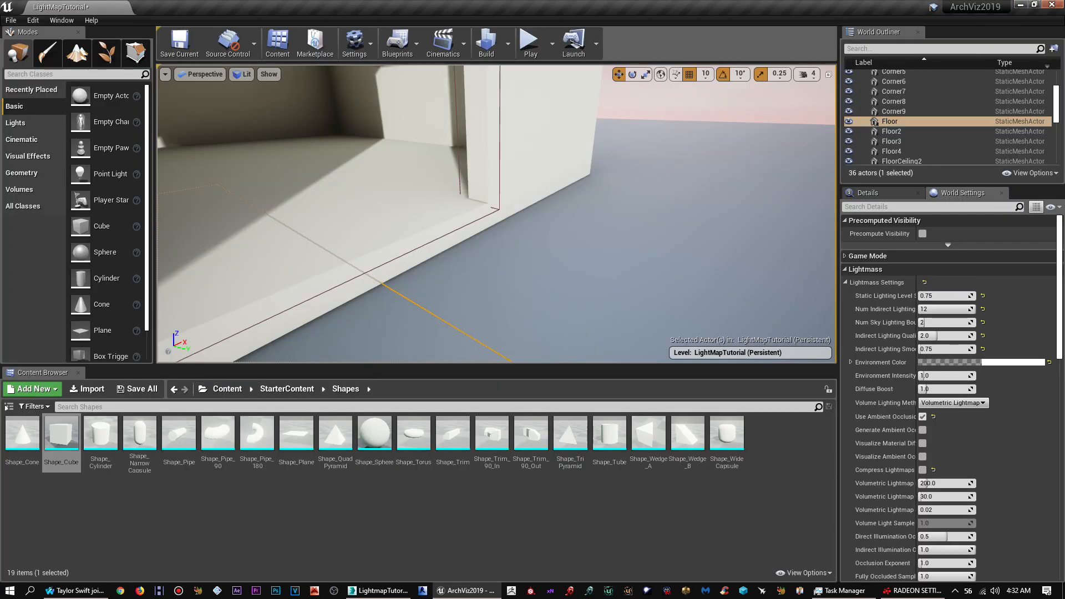
Step: Open the Shape_Trim_90_In static mesh and overlay its UV channel 0, then UV channel 1
double_click(492, 435)
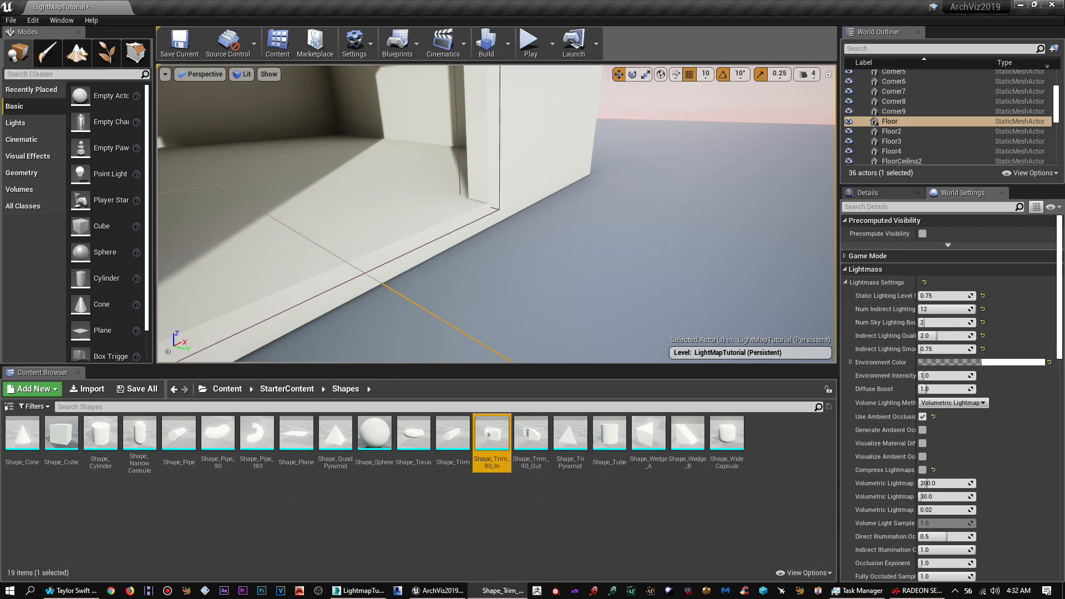
left_click_drag(399, 323, 413, 297)
right_click_drag(414, 297, 425, 324)
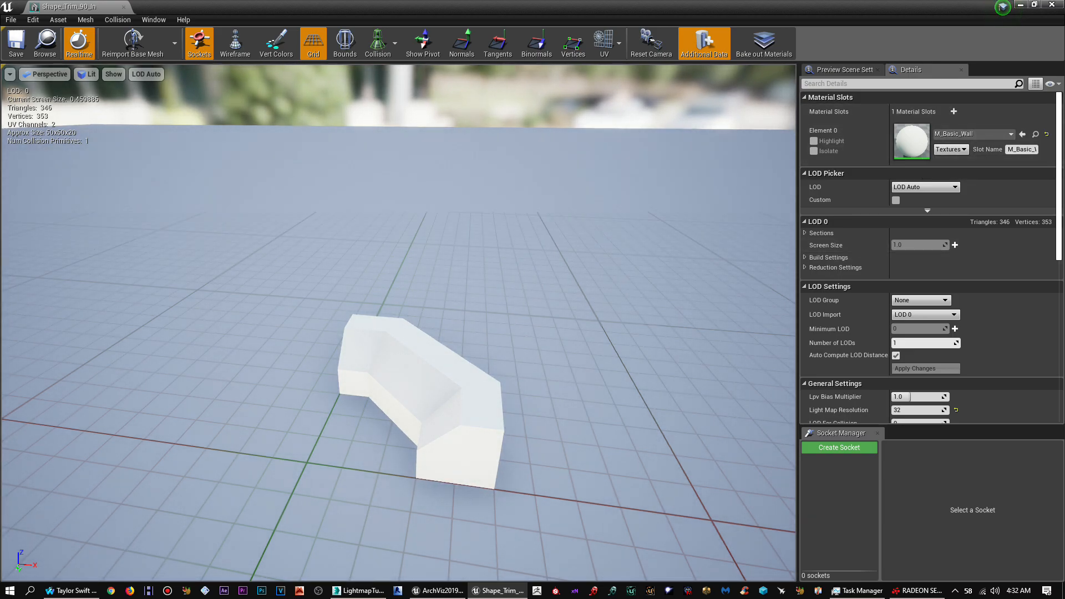
left_click(606, 42)
left_click(623, 82)
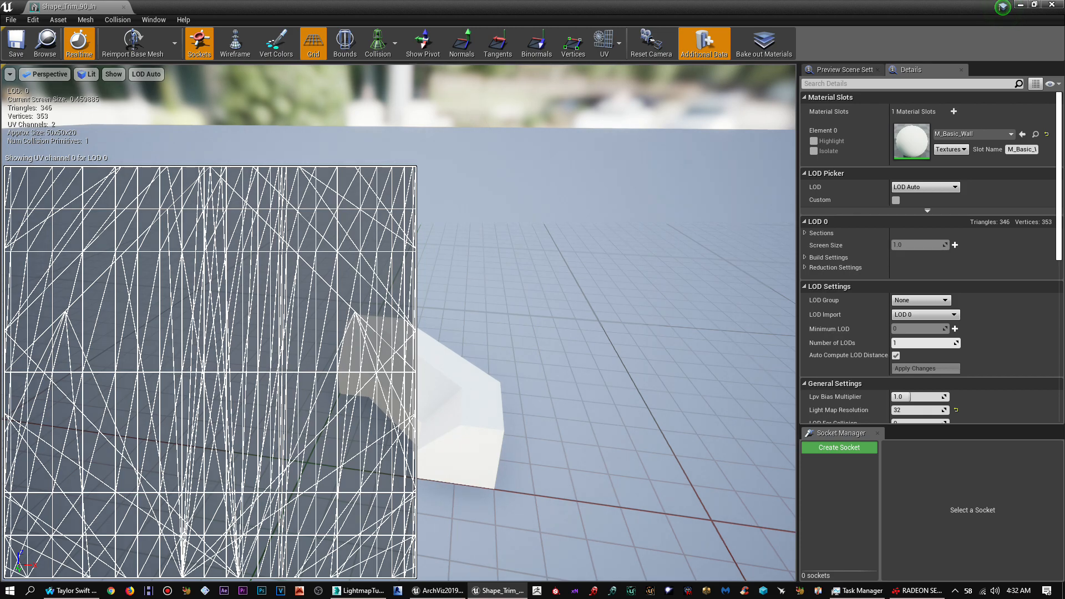
left_click(606, 42)
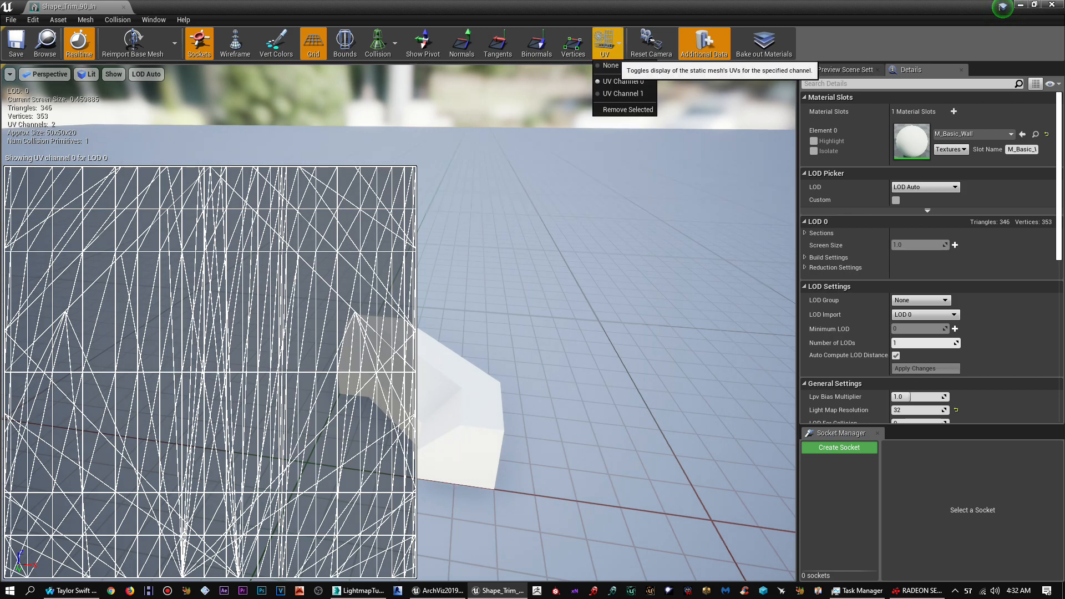
left_click(623, 94)
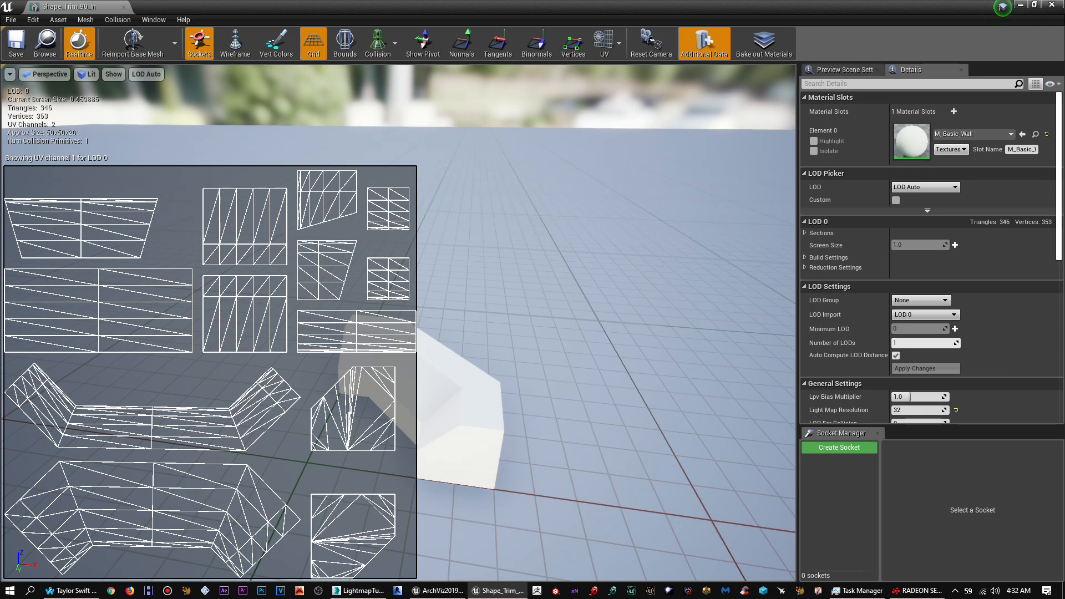
Step: Compare the trim's faces from all sides with its UV channel 1 shells, and close its editor
left_click_drag(555, 311, 516, 272)
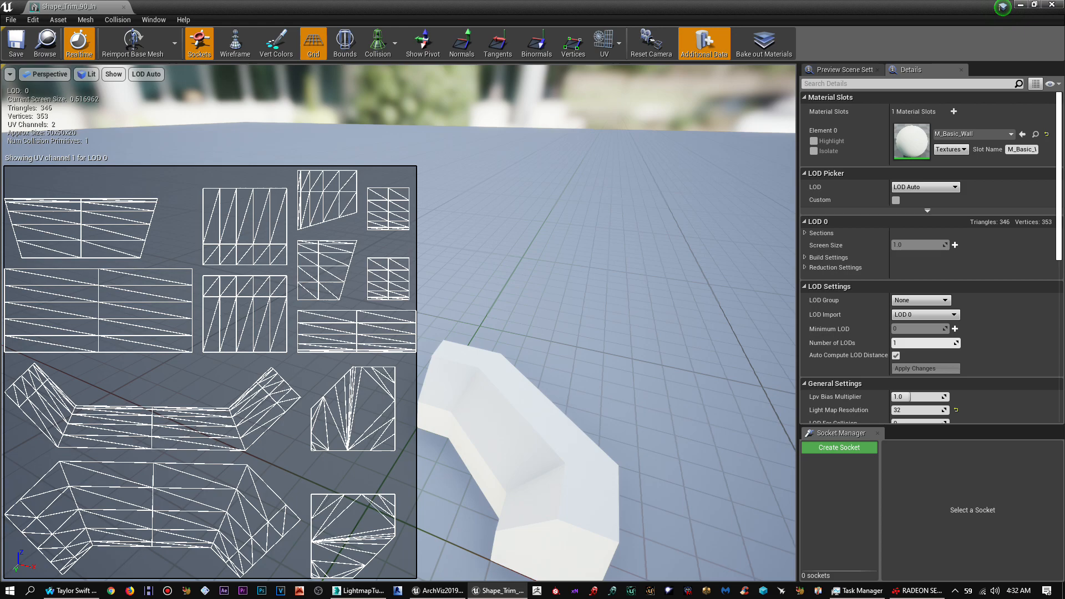
left_click_drag(555, 311, 422, 308)
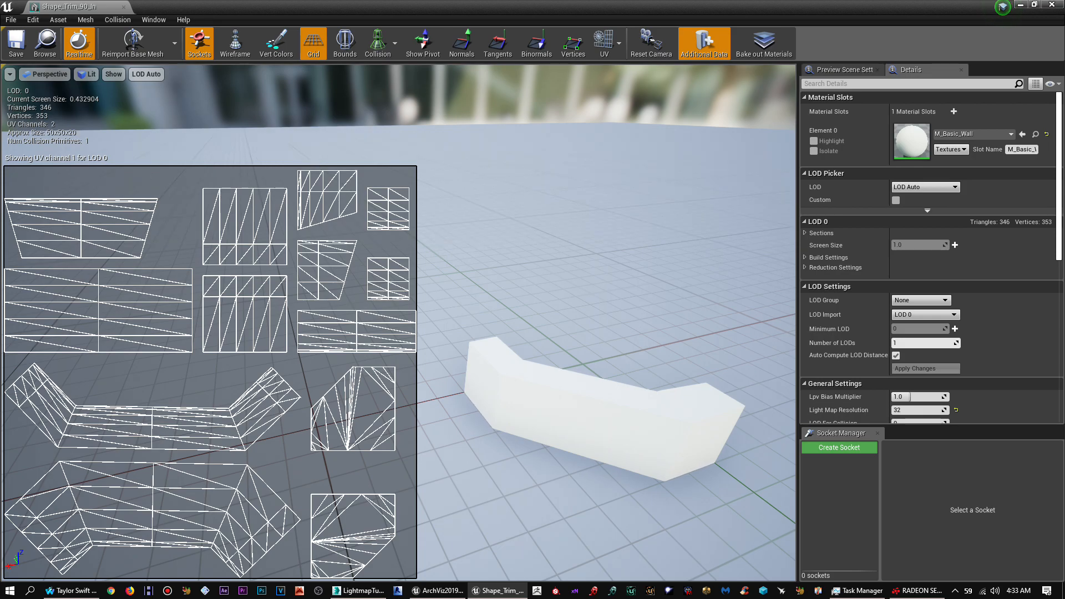
left_click_drag(554, 333, 578, 324)
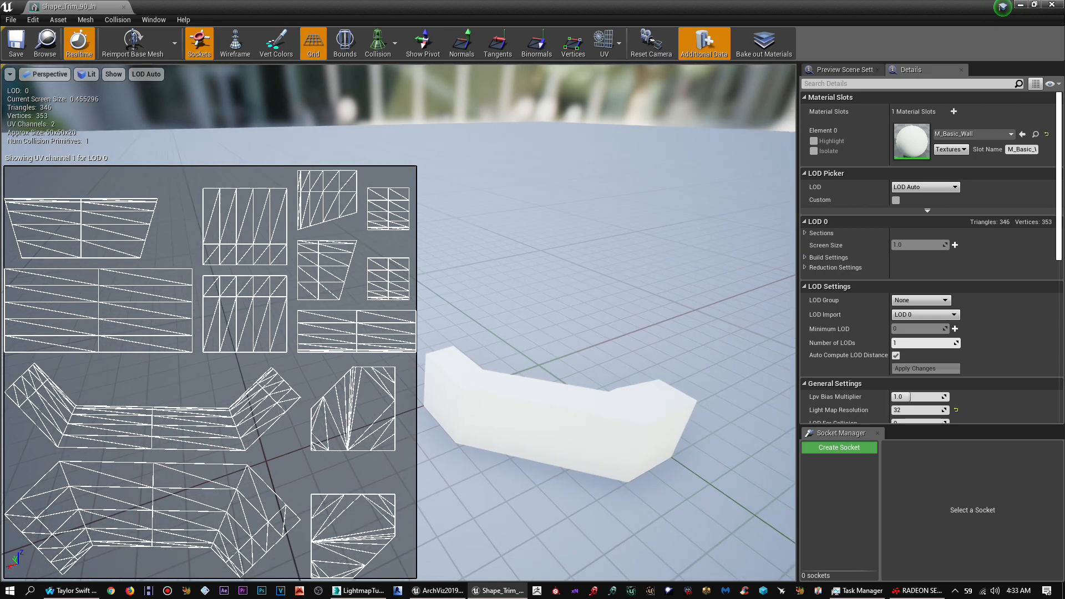
left_click_drag(579, 323, 389, 327)
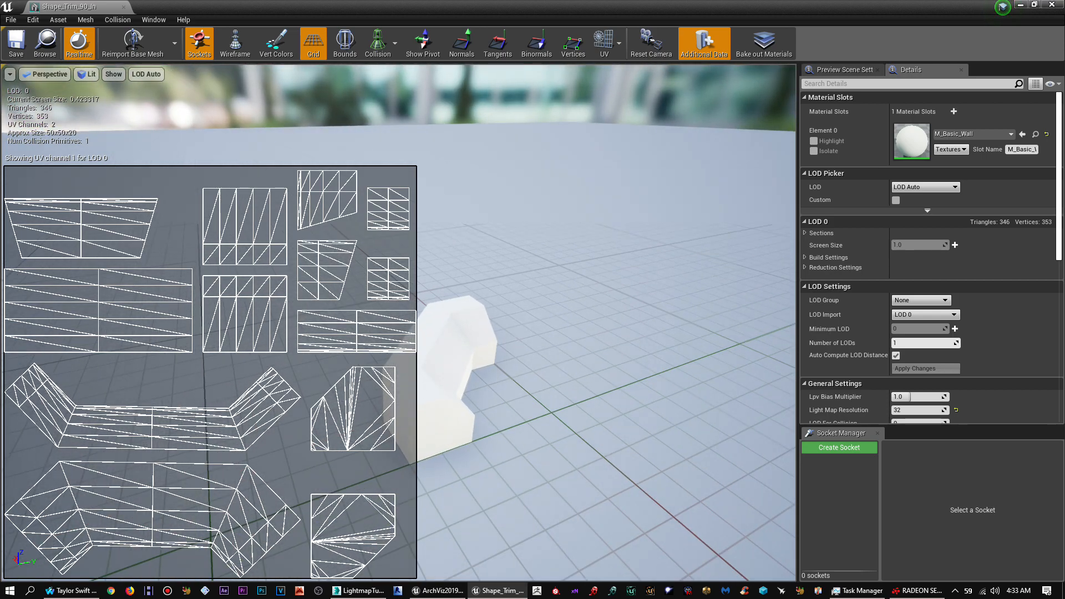
left_click_drag(555, 333, 367, 332)
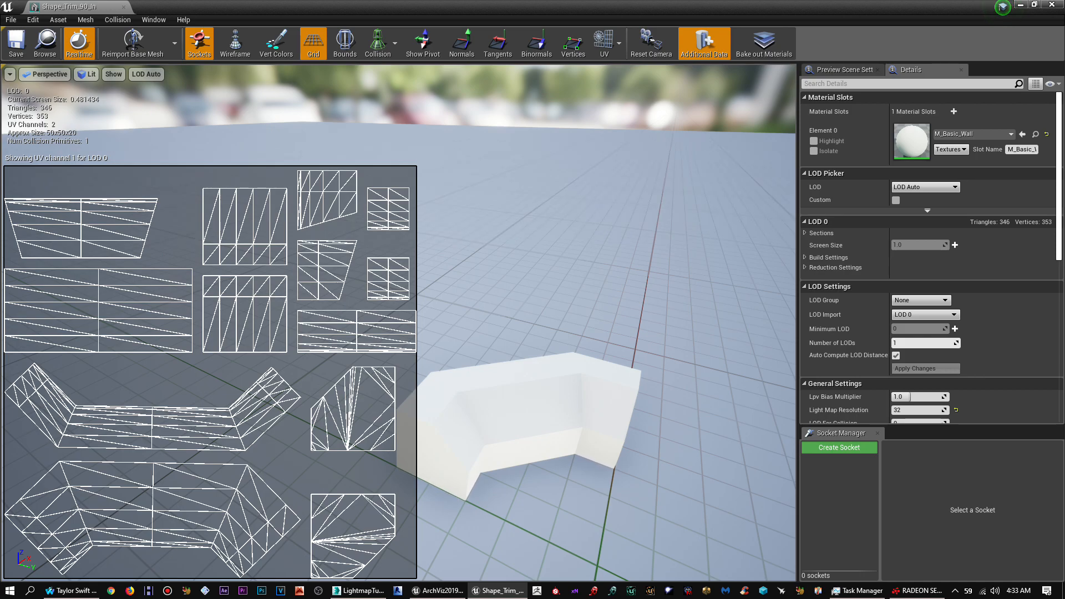
left_click_drag(600, 333, 553, 358)
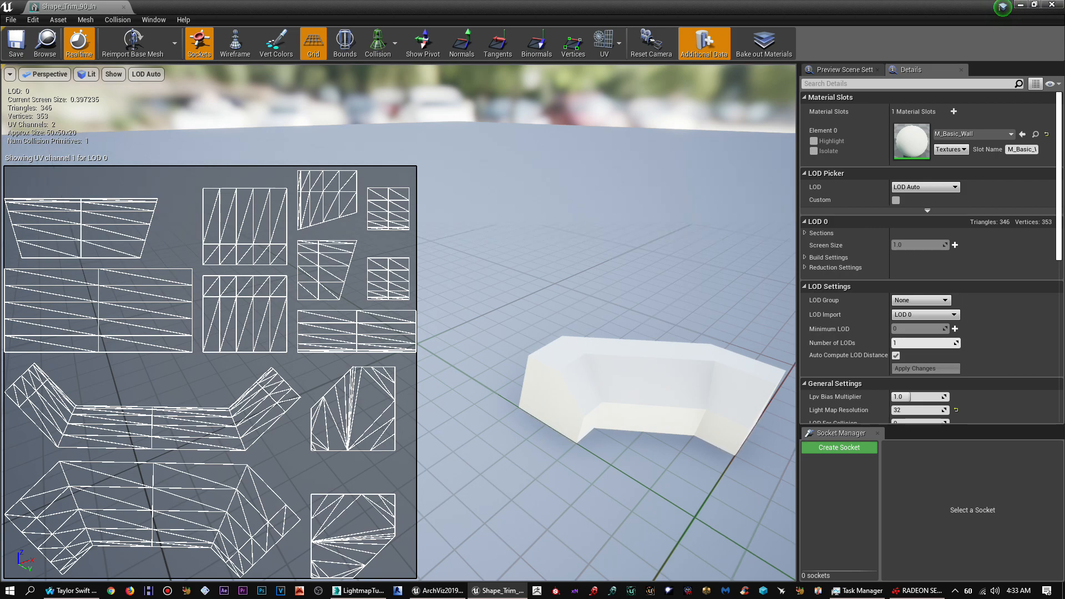
left_click(1053, 4)
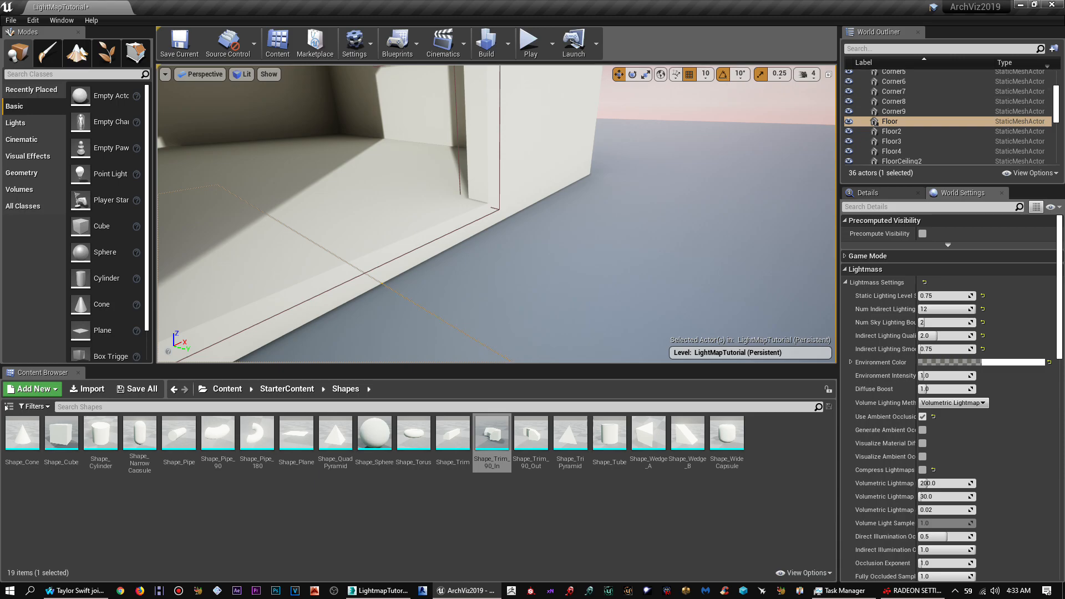
Step: Inspect the baked light and shadows around the room's window sill, floor, wall edges and sphere
left_click_drag(497, 213, 492, 169)
right_click_drag(493, 183, 539, 132)
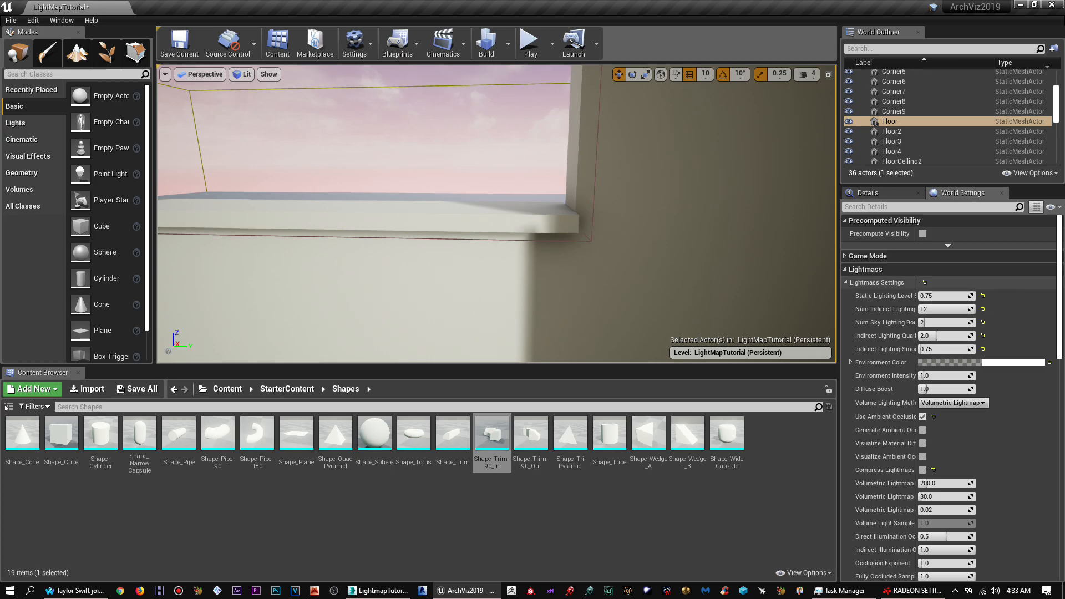
right_click_drag(555, 217, 328, 225)
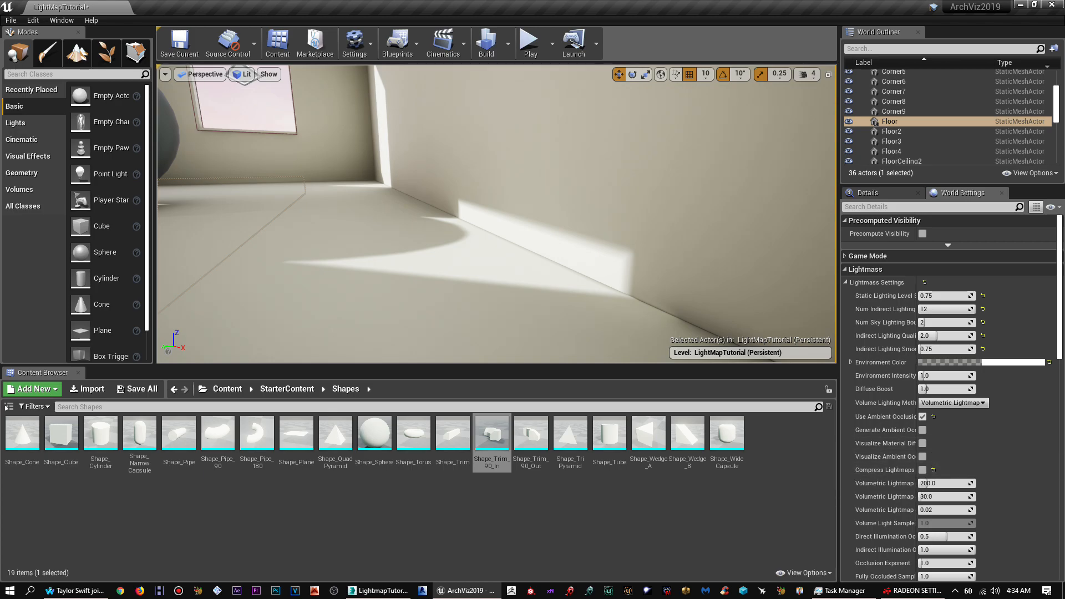
left_click_drag(494, 222, 306, 160)
middle_click_drag(494, 222, 494, 119)
mouse_move(494, 214)
right_mouse_down()
mouse_move(538, 185)
mouse_move(627, 180)
mouse_move(356, 192)
mouse_move(497, 200)
right_mouse_up()
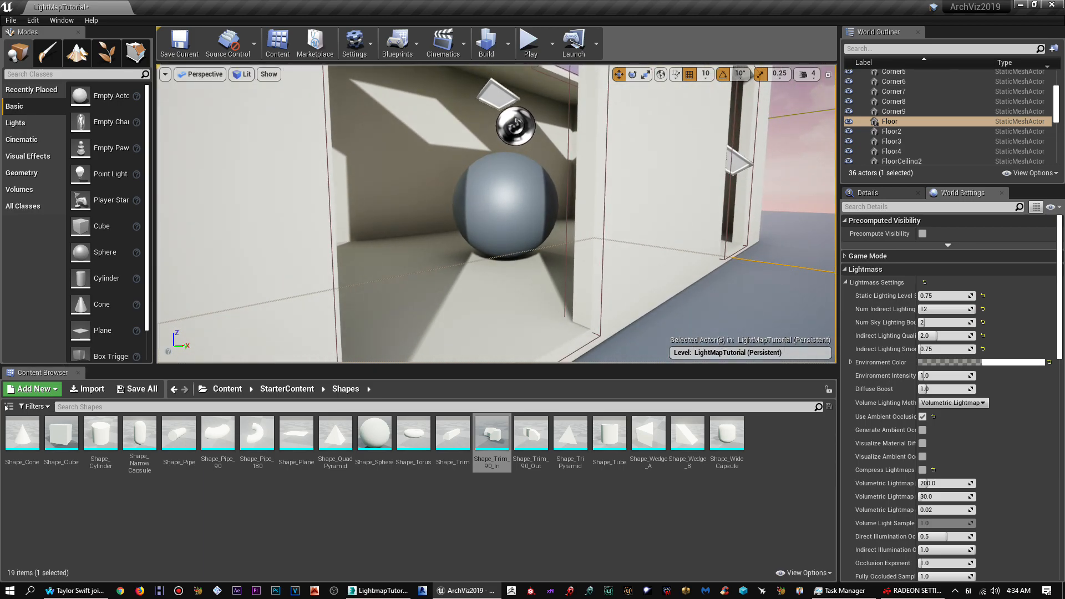
Step: Inspect the baked sunlight and shadows on the room's interior walls, ceiling opening and sphere, from inside and through the end window
left_click_drag(496, 214, 666, 214, "alt")
right_click_drag(497, 214, 472, 214)
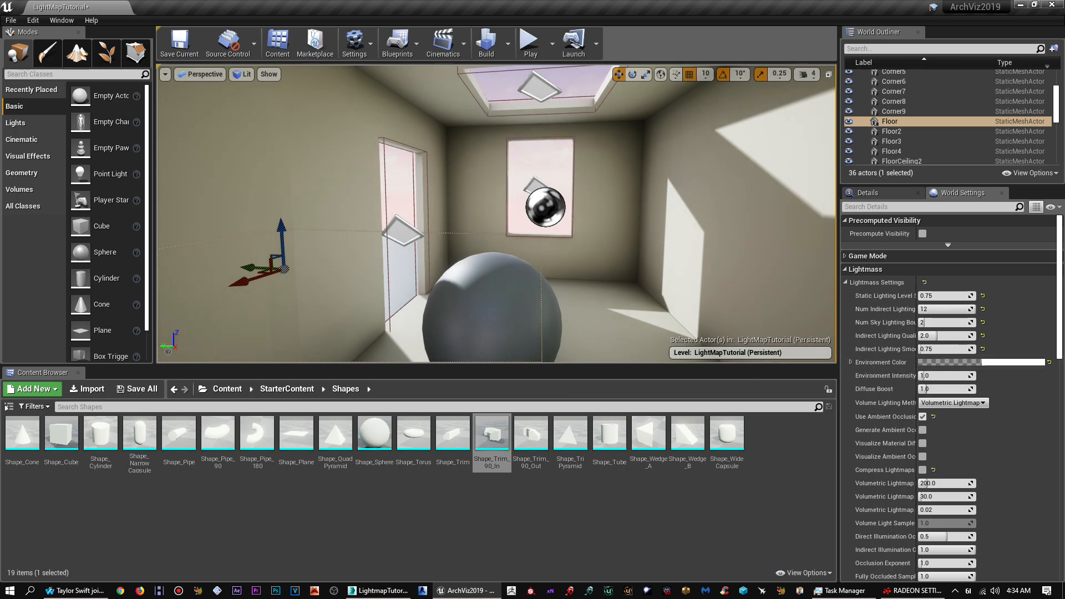
left_click_drag(472, 222, 491, 178)
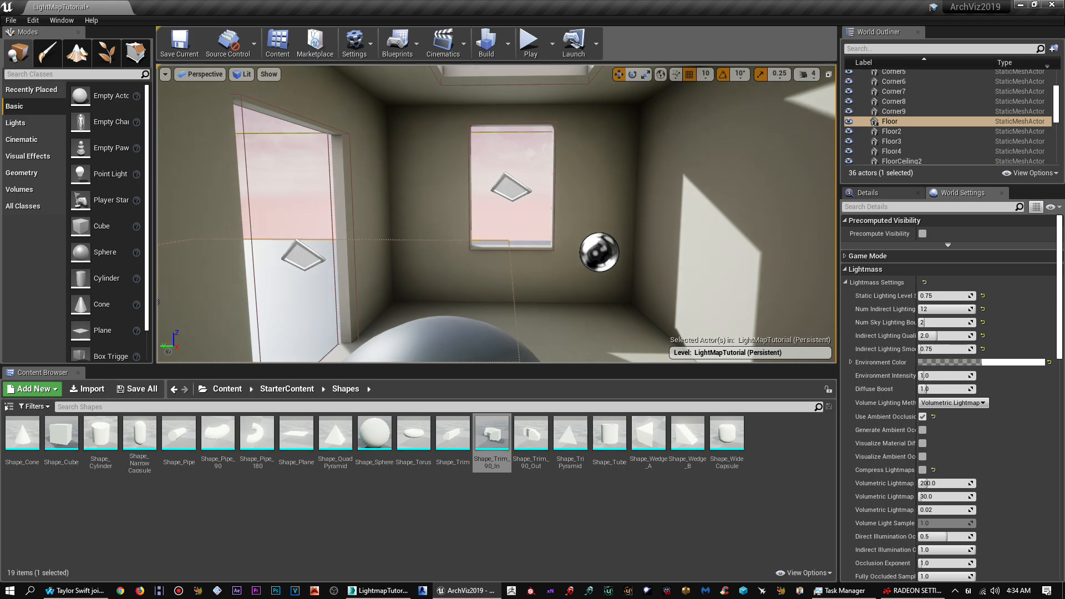
left_click_drag(491, 214, 744, 227)
key("s")
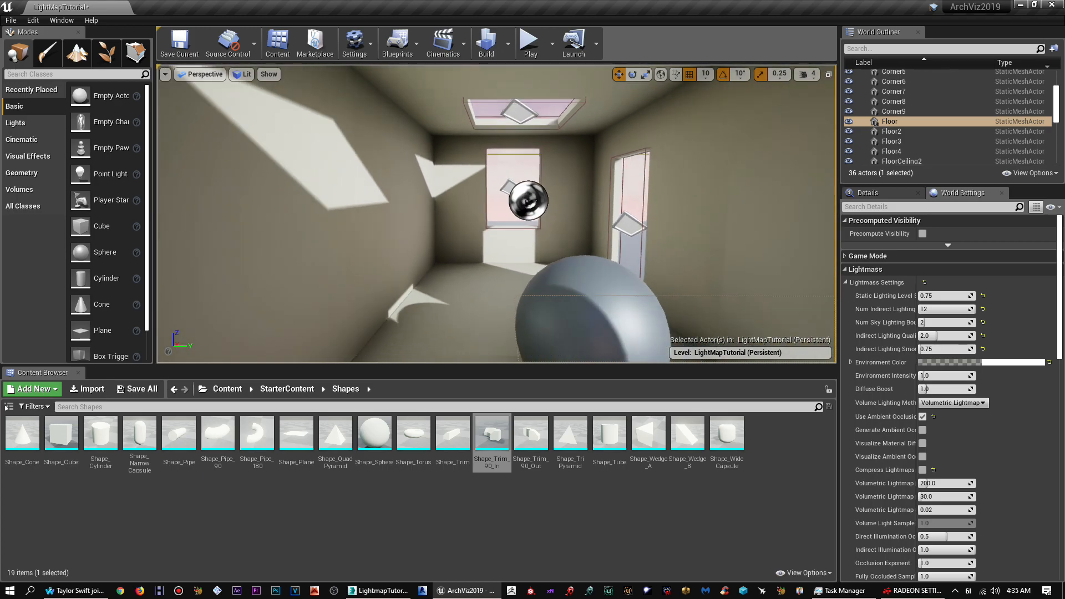
key("d")
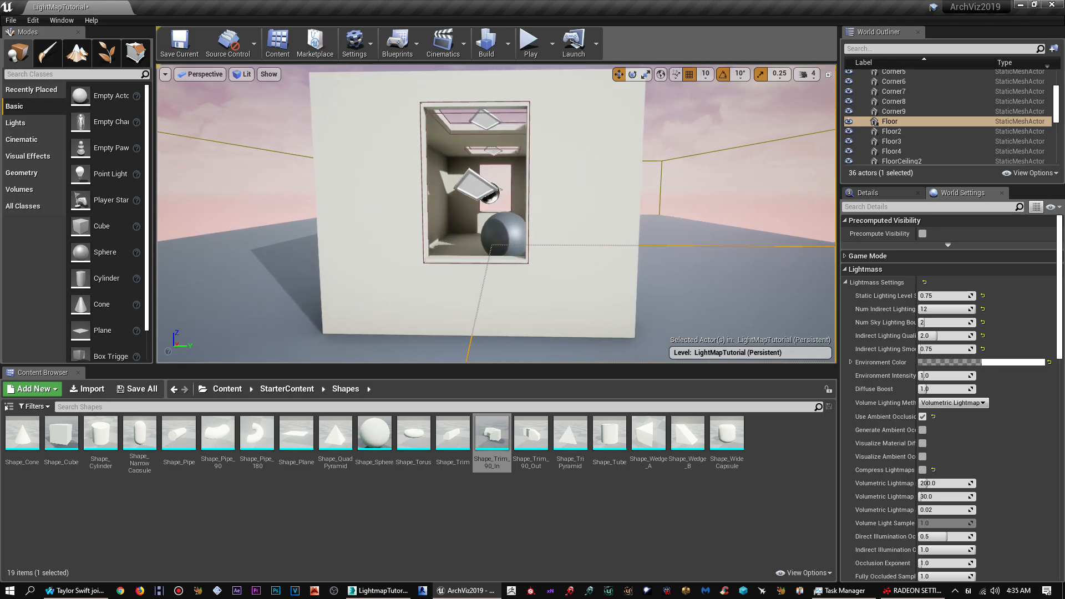
key("s")
key("w")
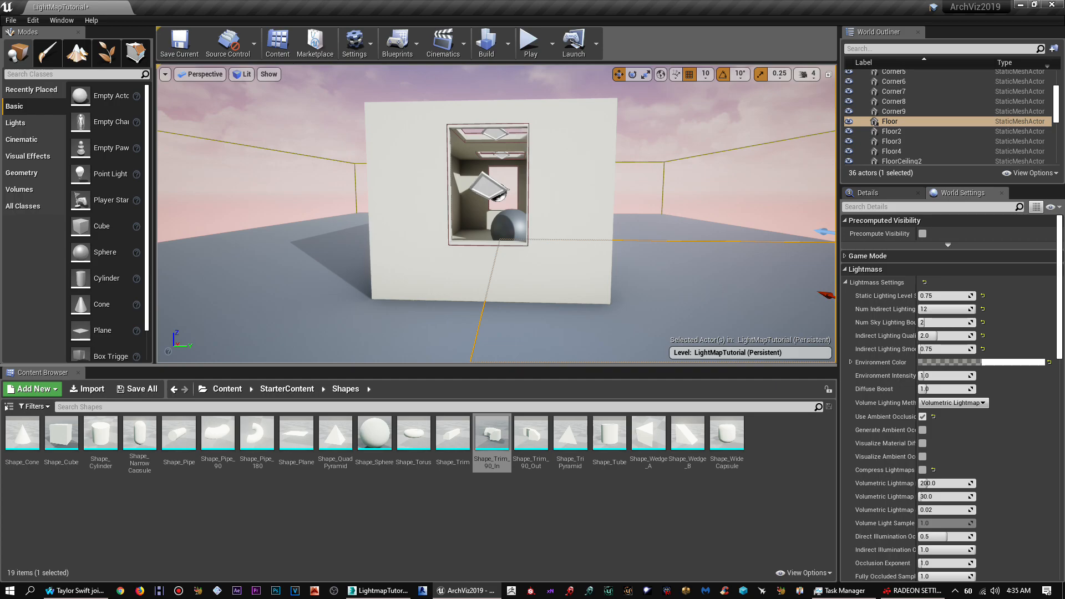
key("w")
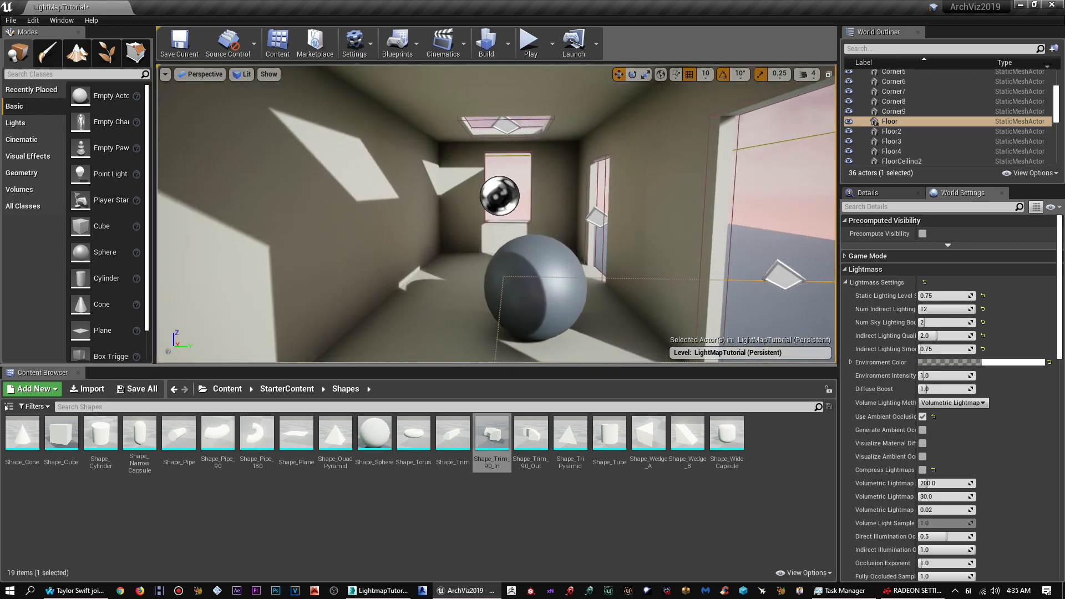
key("s")
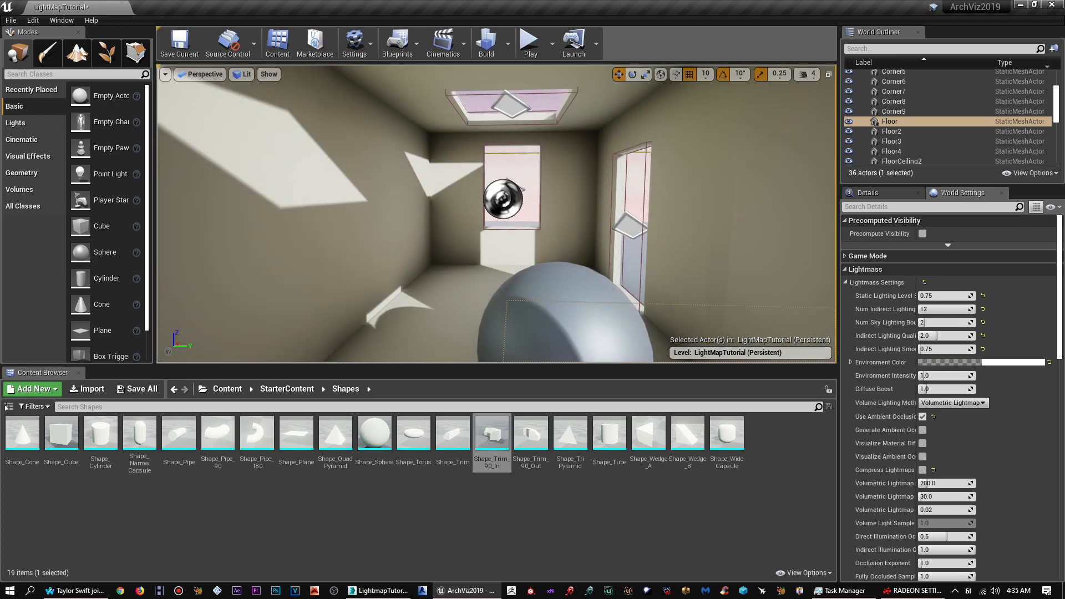
key("s")
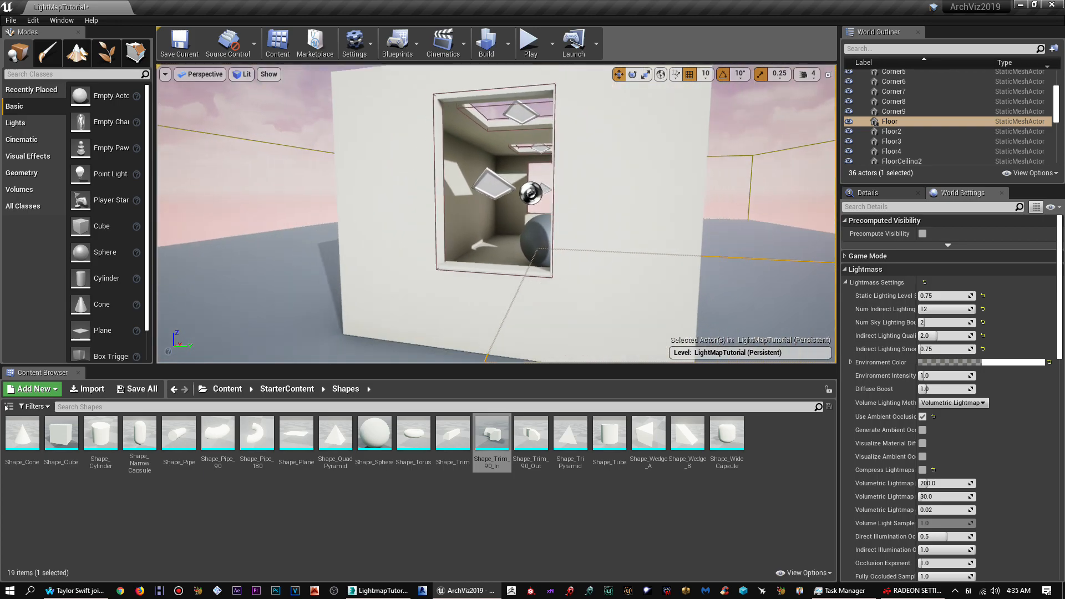
key("w")
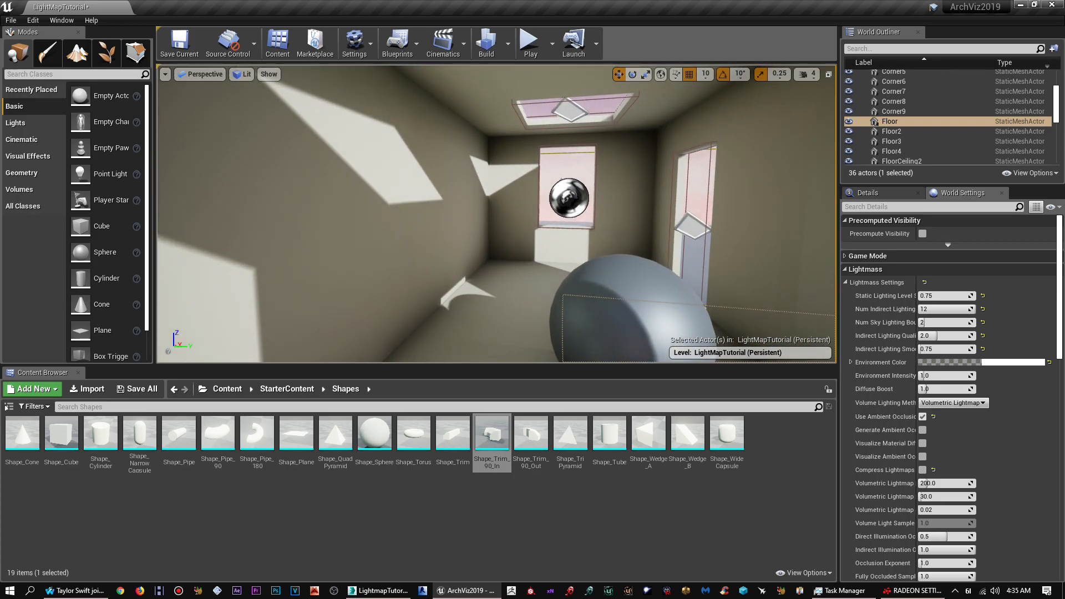
key("s")
key("w")
key("w")
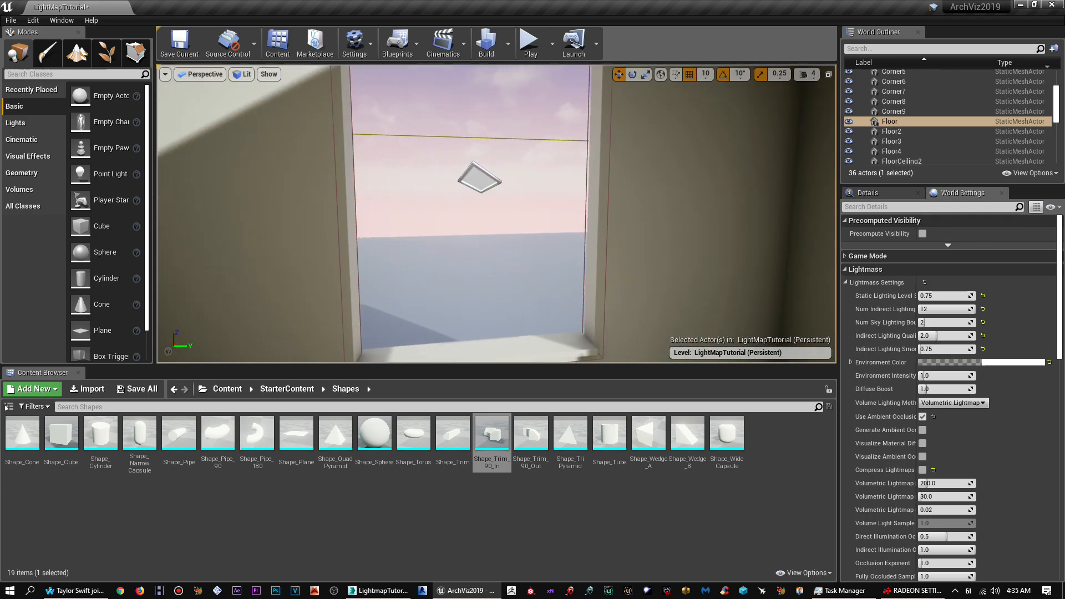
Step: View the building's exterior walls and openings, check the room model in 3ds Max, and return to Unreal Engine
key("s")
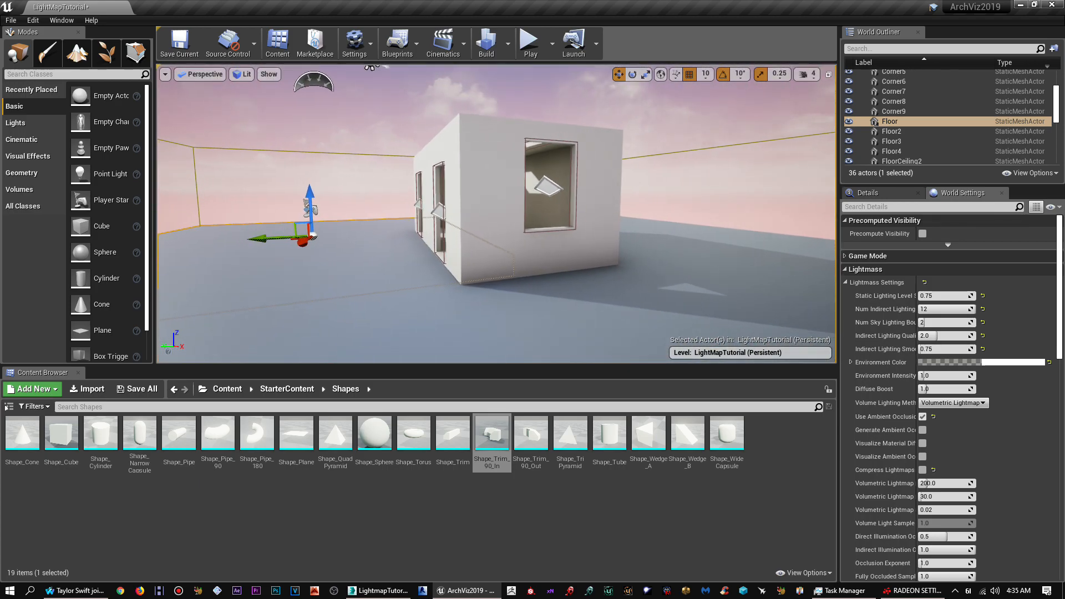
key("a")
key("w")
key("s")
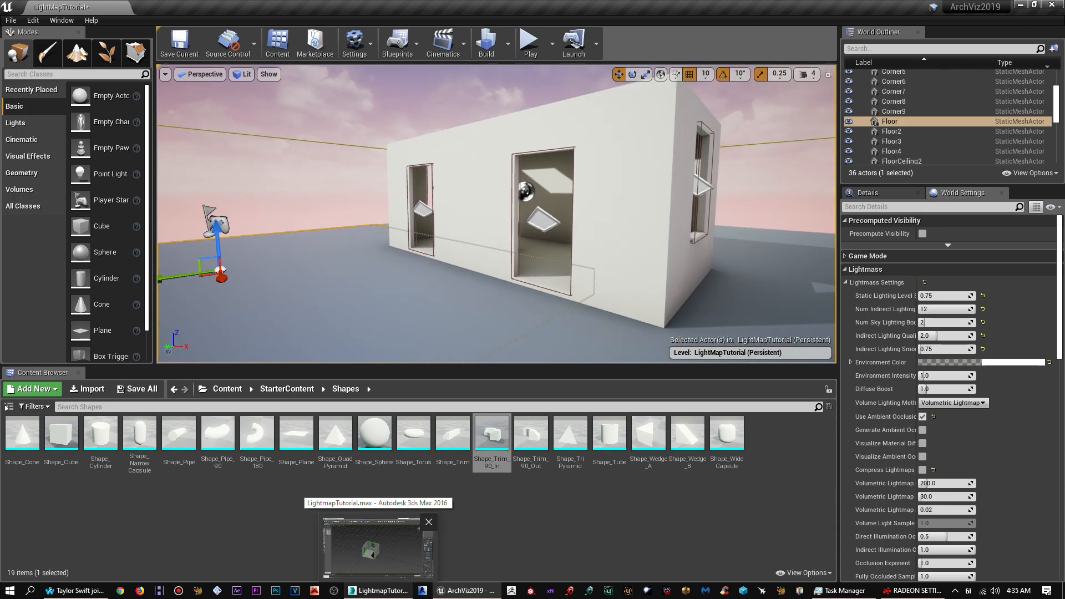
left_click(378, 591)
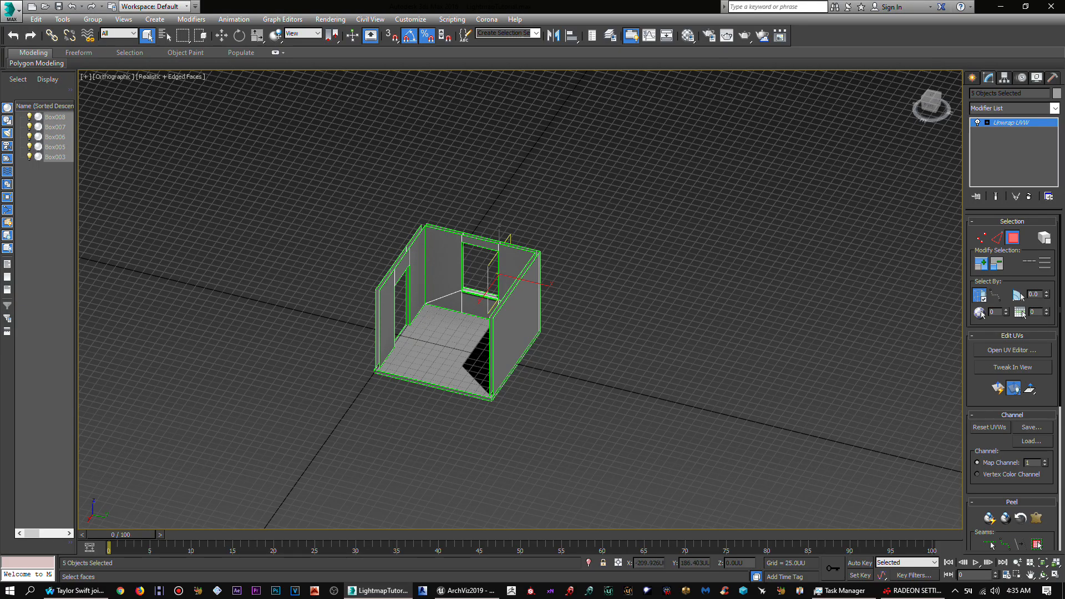
left_click(465, 591)
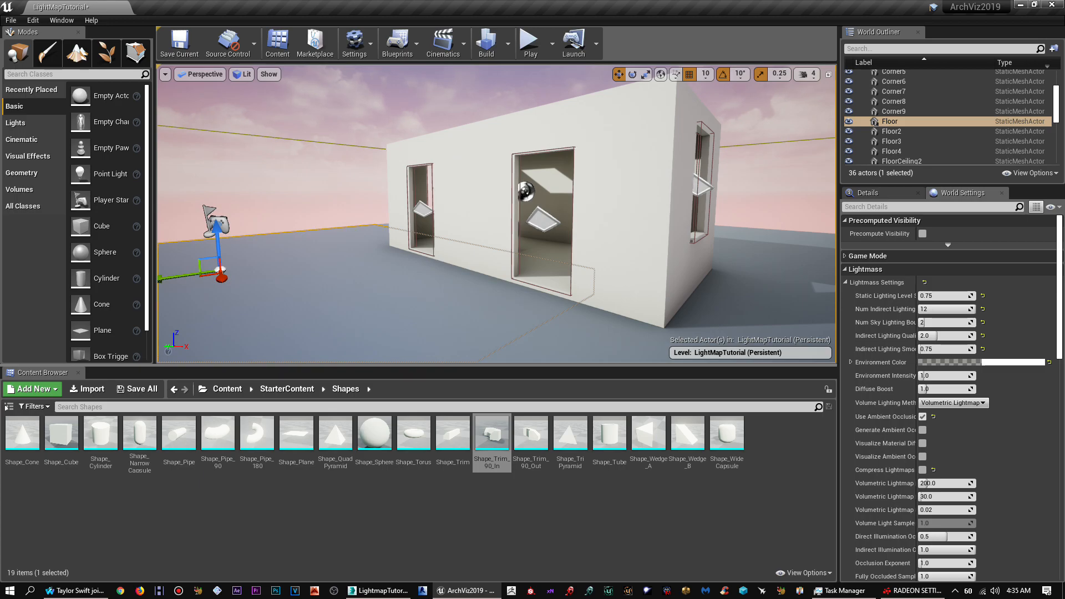
Step: Inspect the lighting around the outer doorway and inside the room, keeping the perspective view maximized
right_click_drag(497, 214, 596, 214)
key("a")
key("s")
key("s")
right_click_drag(496, 214, 512, 199)
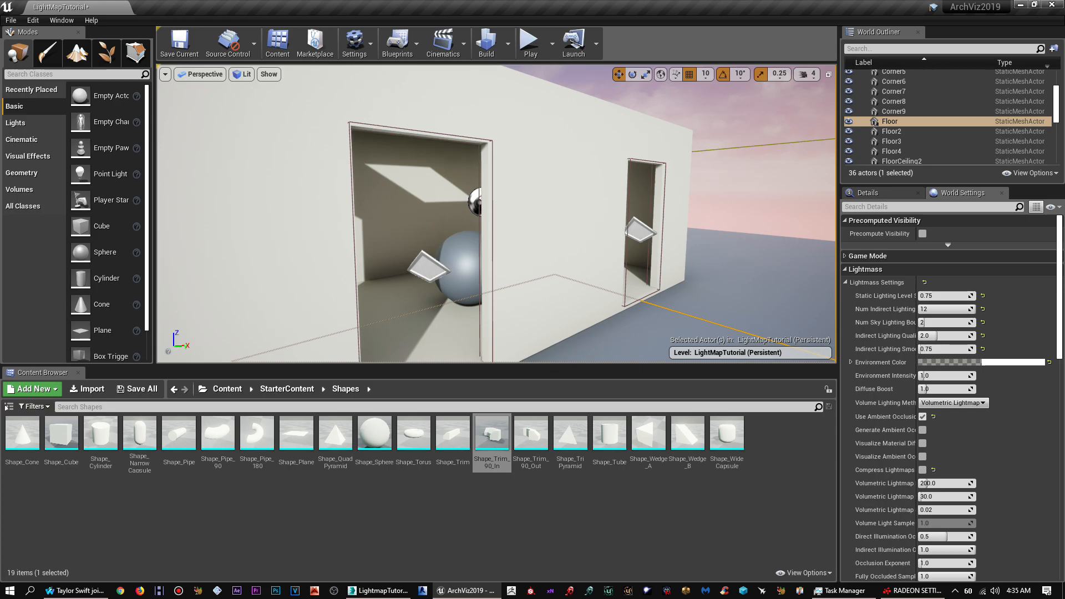
key("w")
right_click_drag(496, 214, 633, 213)
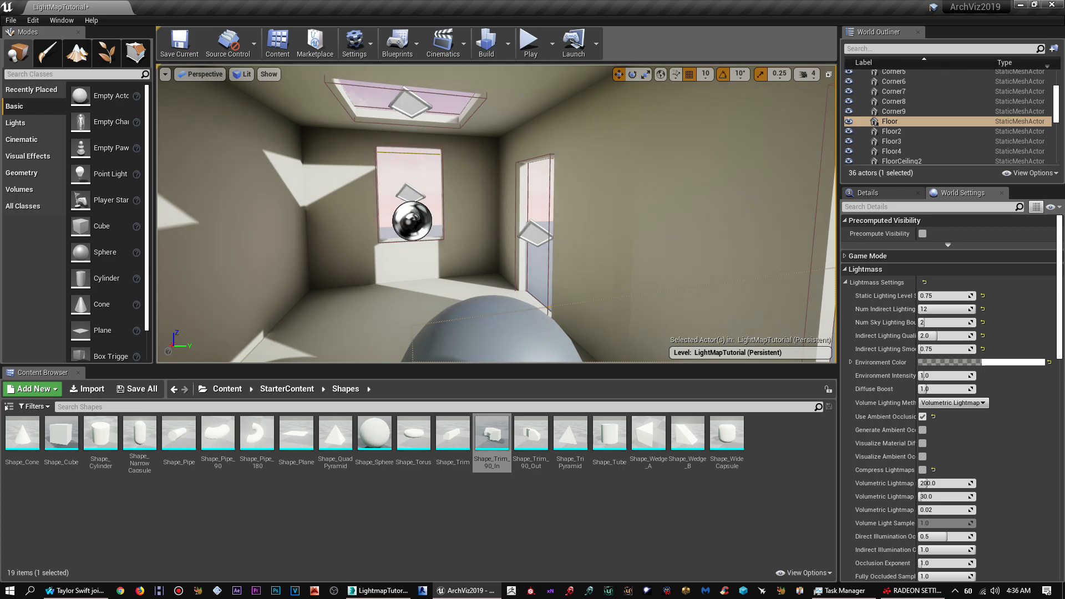
left_click(829, 74)
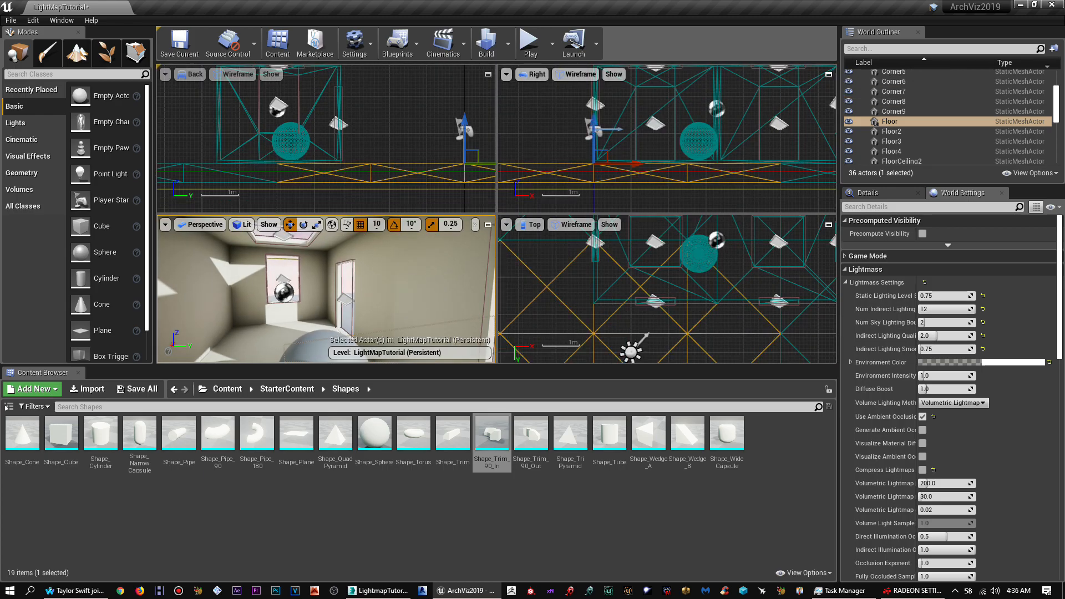
left_click(491, 223)
Step: Examine the baked shadows on the floor, sphere and window sill from the room's open end
right_click_drag(491, 223, 436, 284)
key("q")
key("a")
key("s")
key("w")
key("w")
key("s")
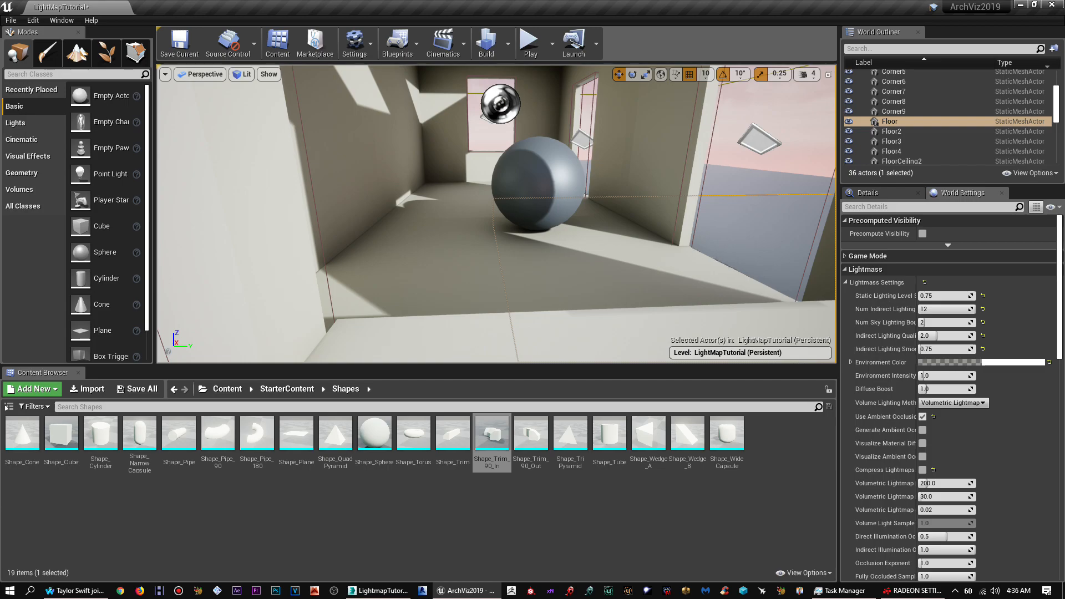